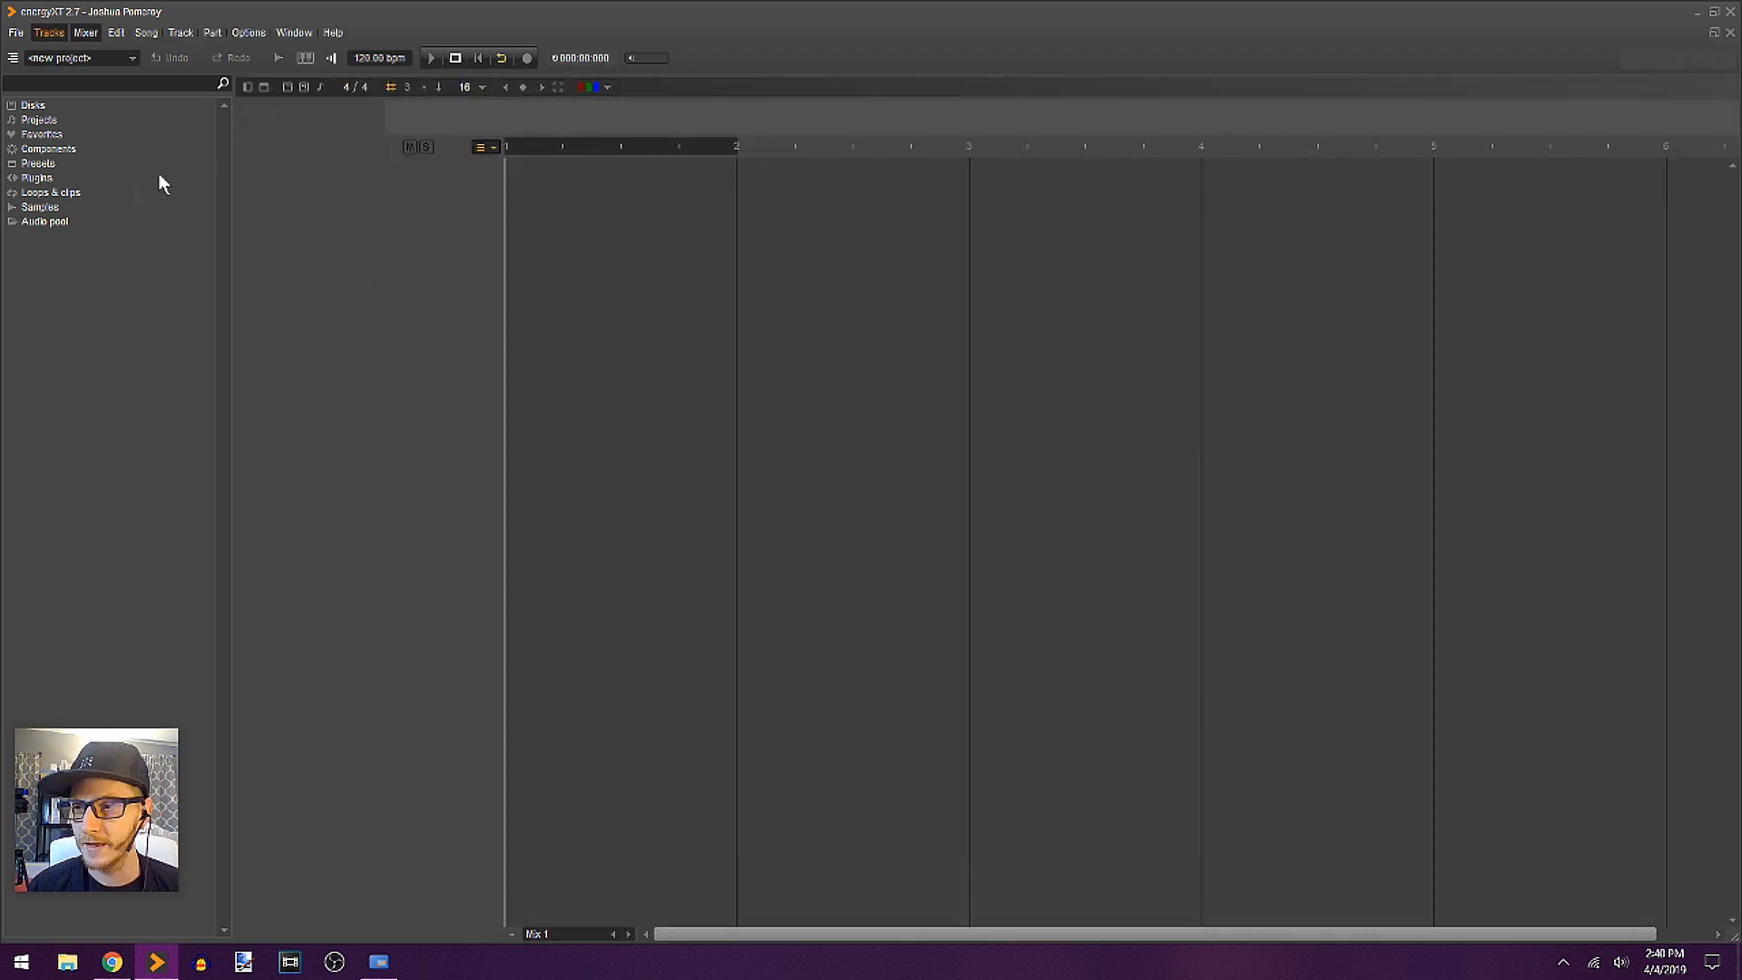
Step: Add a 4Front Piano instrument track and extend the loop range from bar 1 to bar 5
click(37, 180)
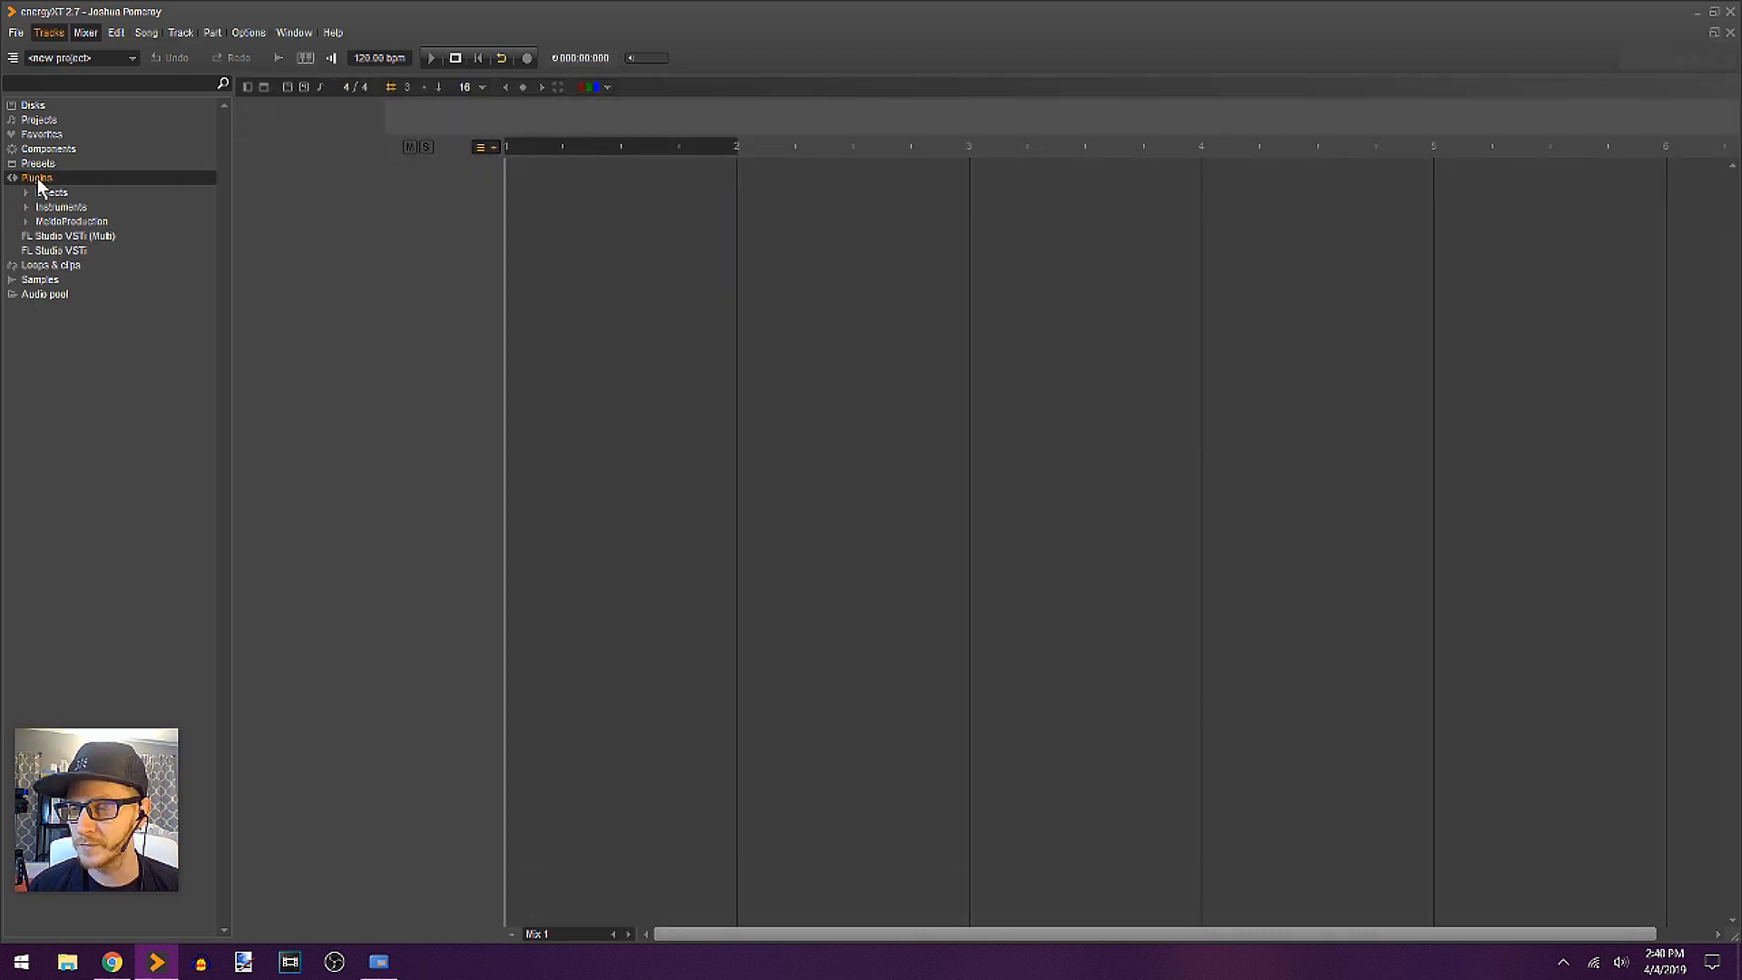
click(61, 208)
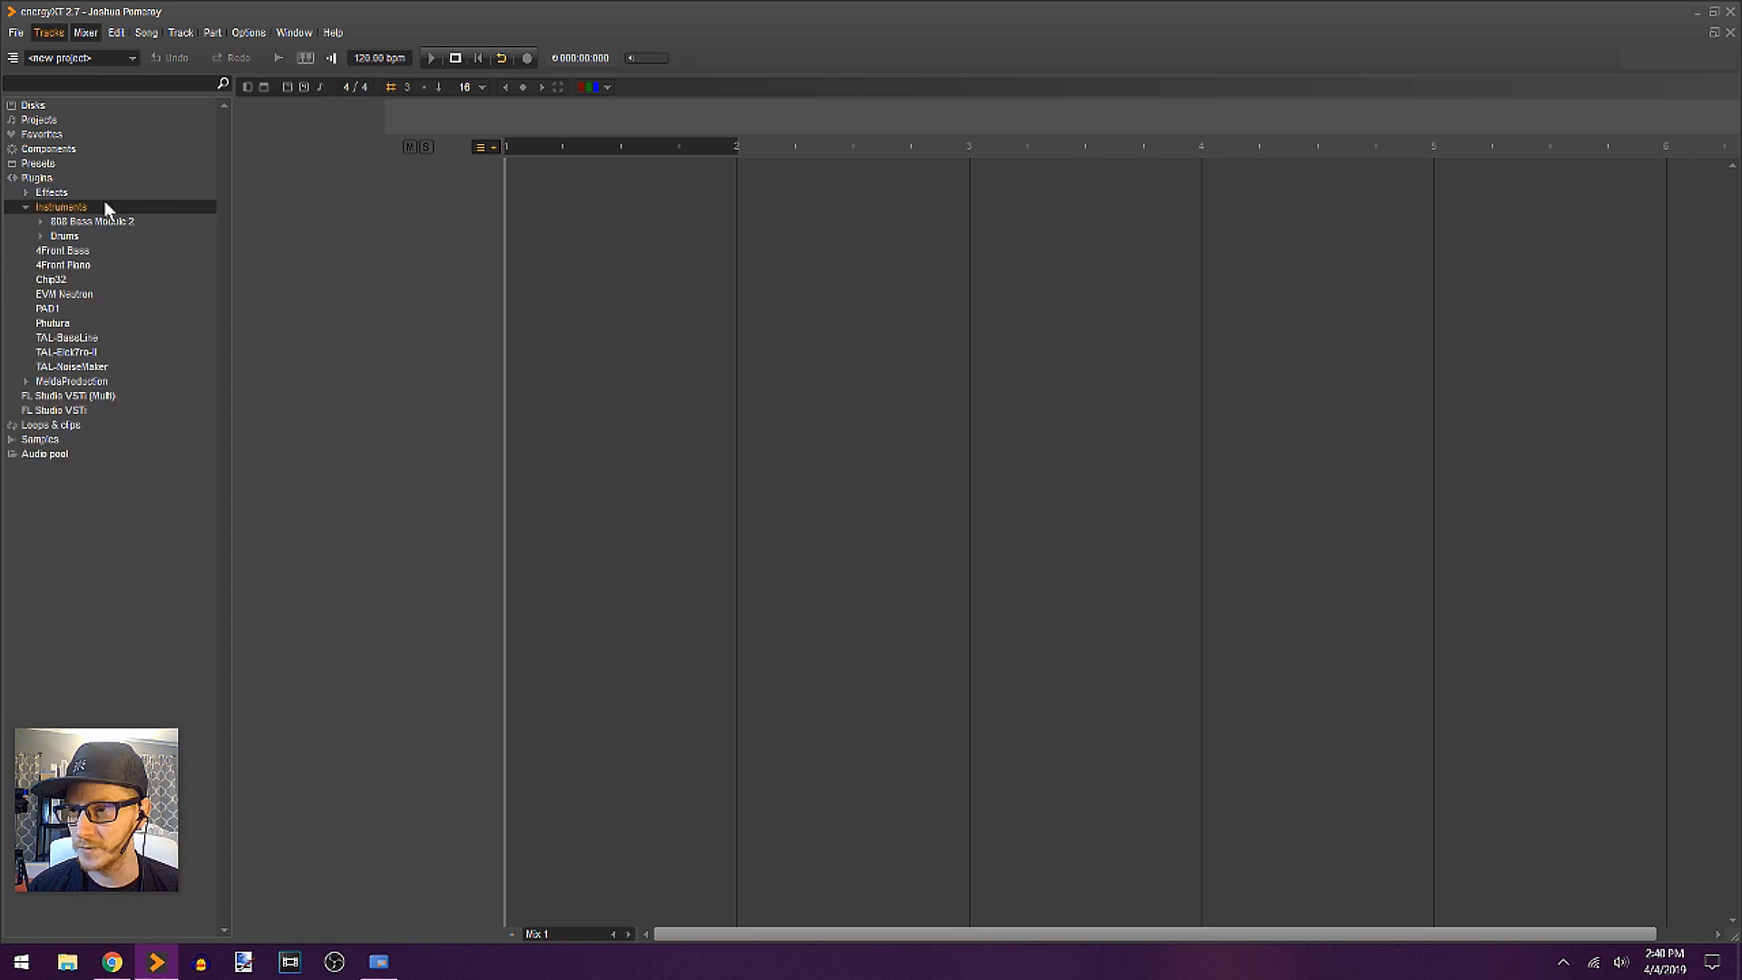
drag(59, 266, 461, 210)
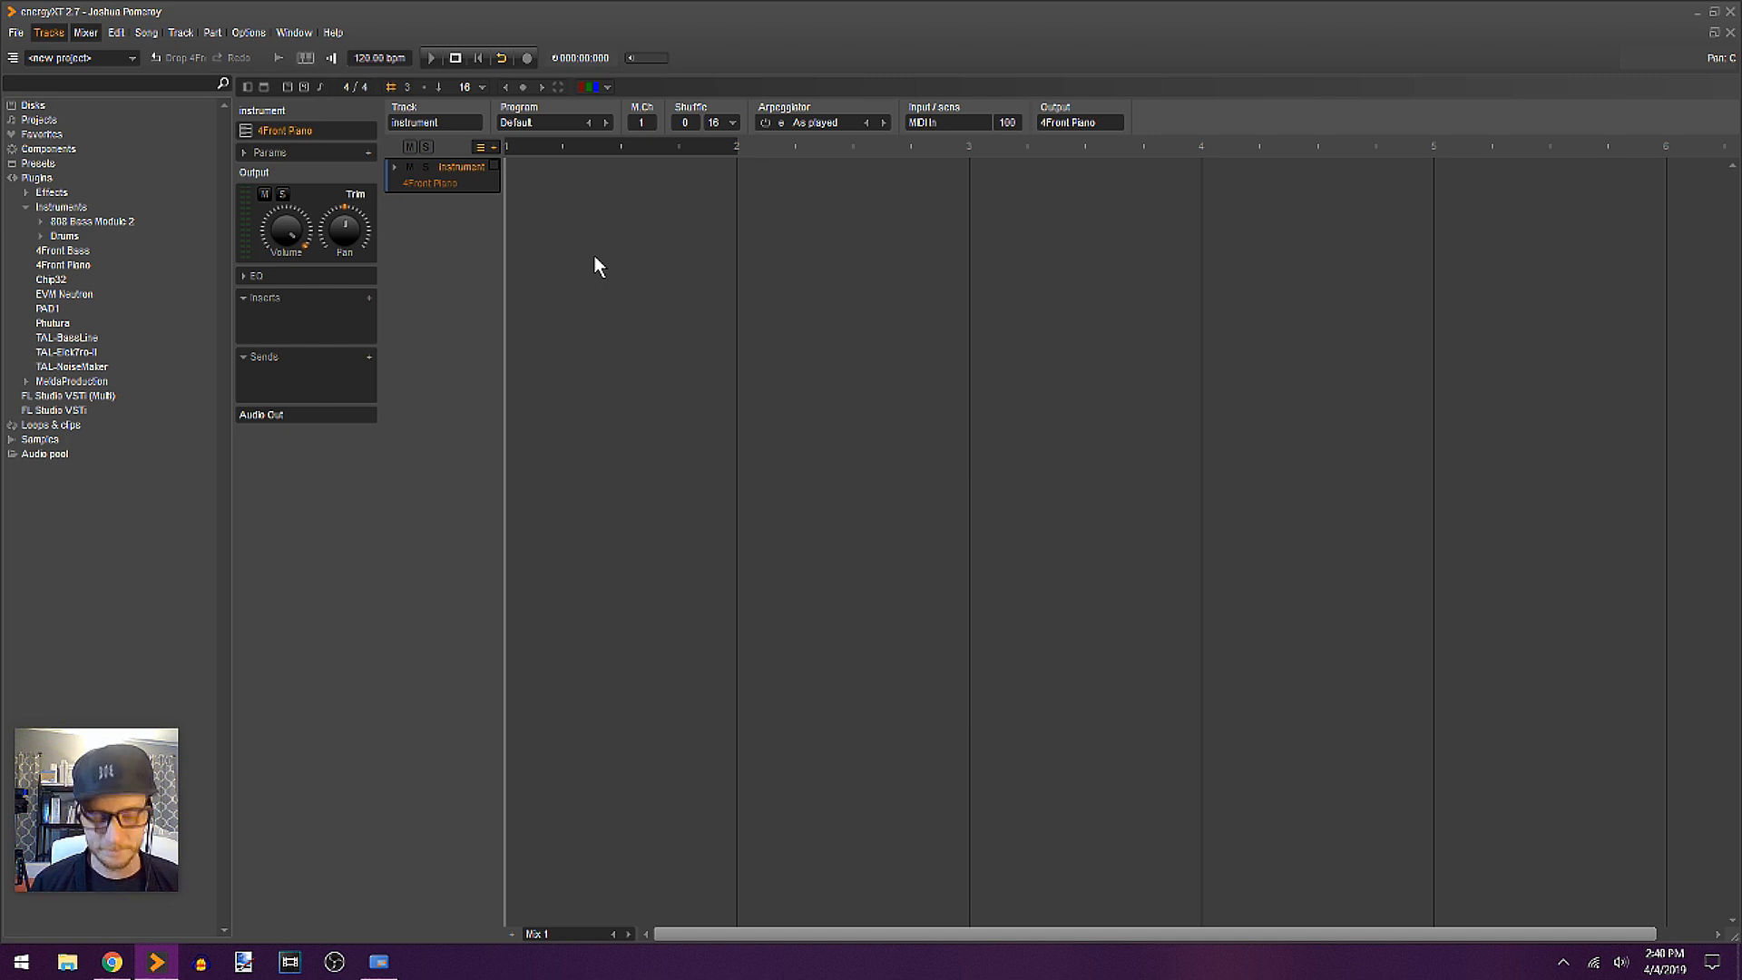
drag(731, 152, 1433, 194)
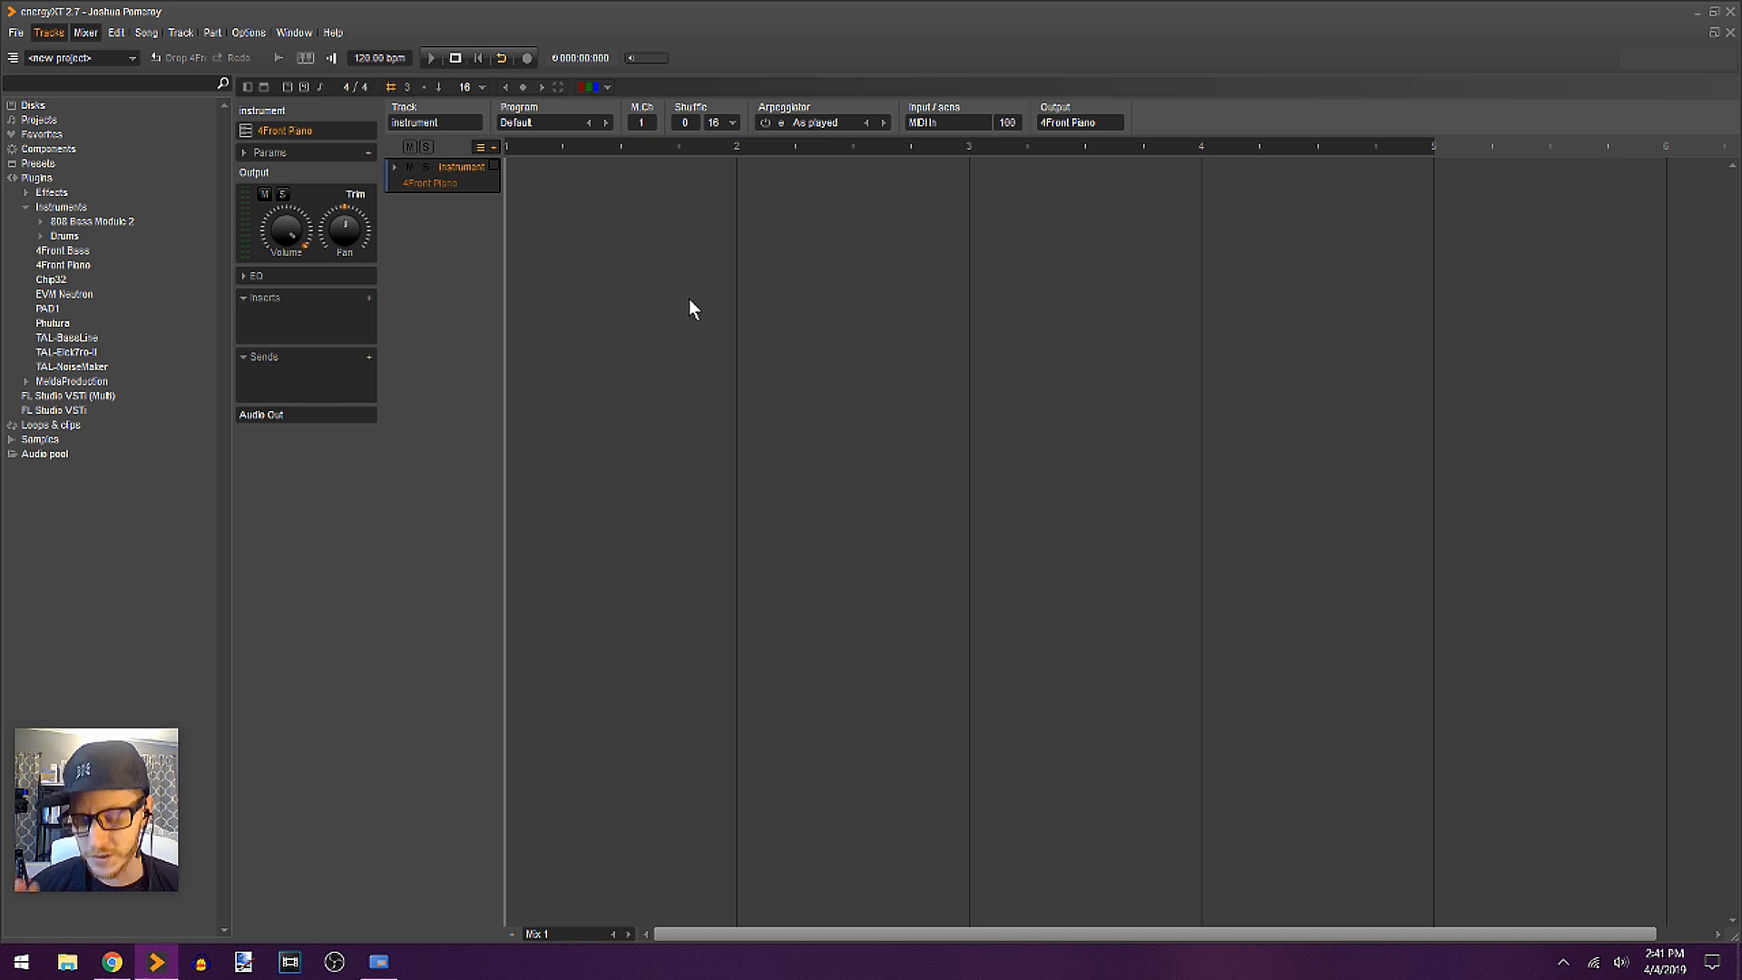
Step: View the piano track's 4Front Piano plugin window, then close it
double_click(443, 183)
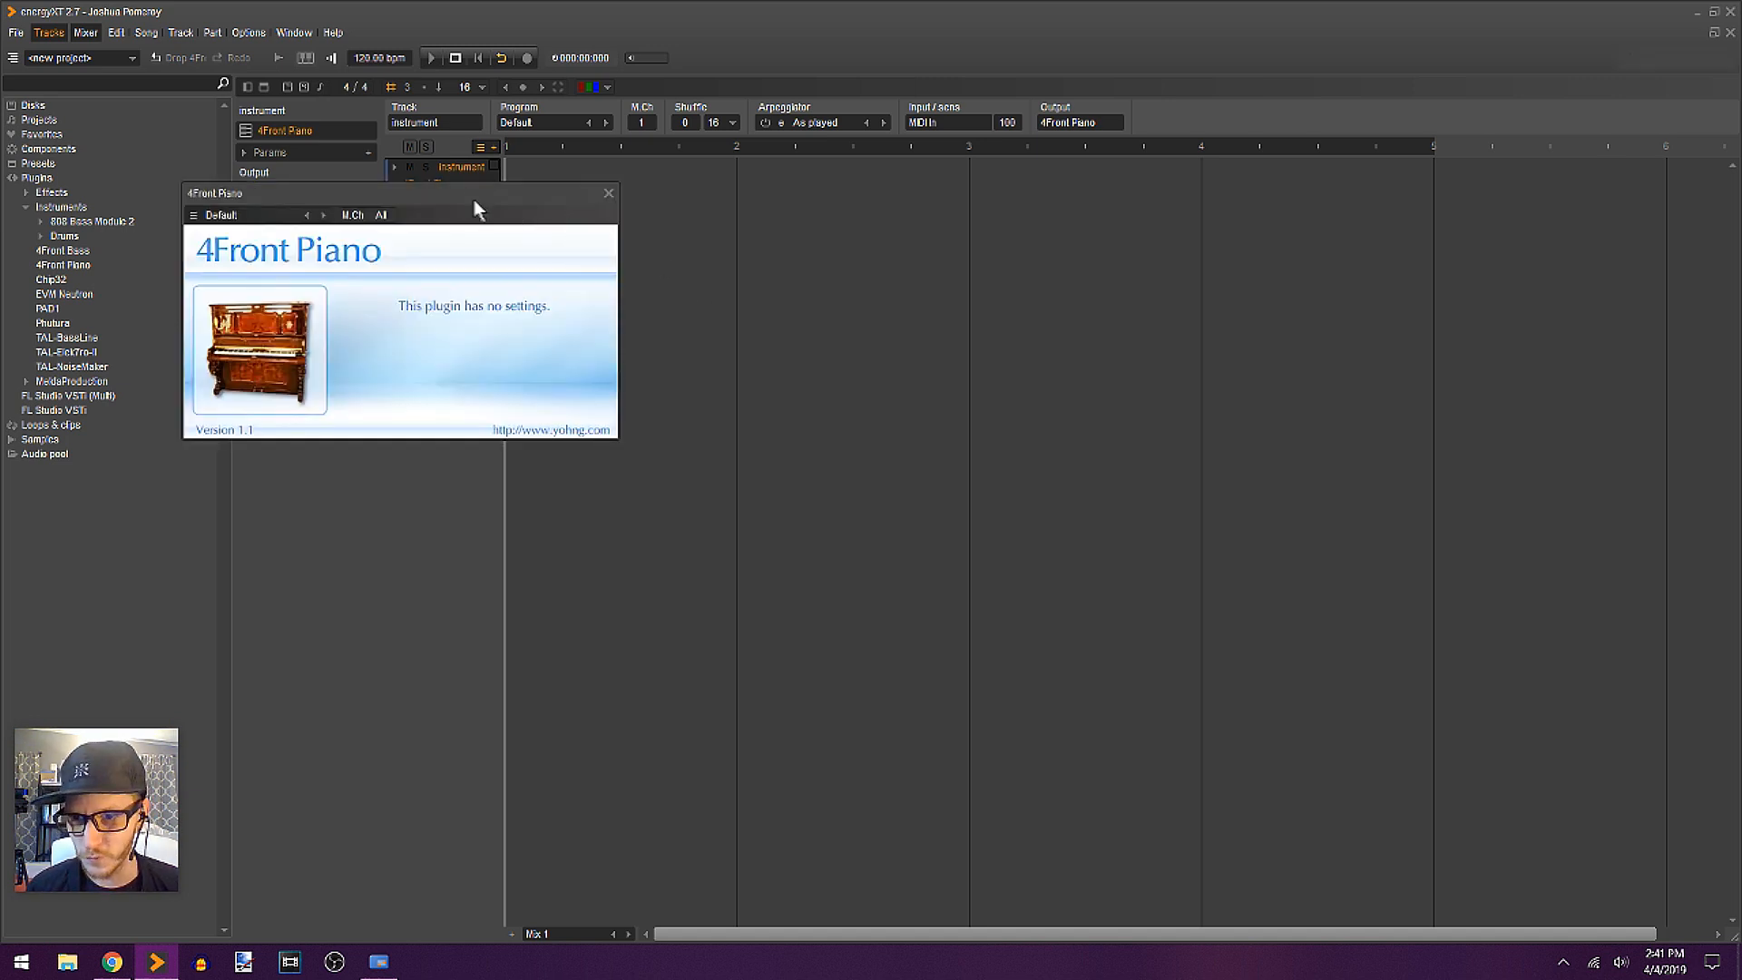
click(111, 961)
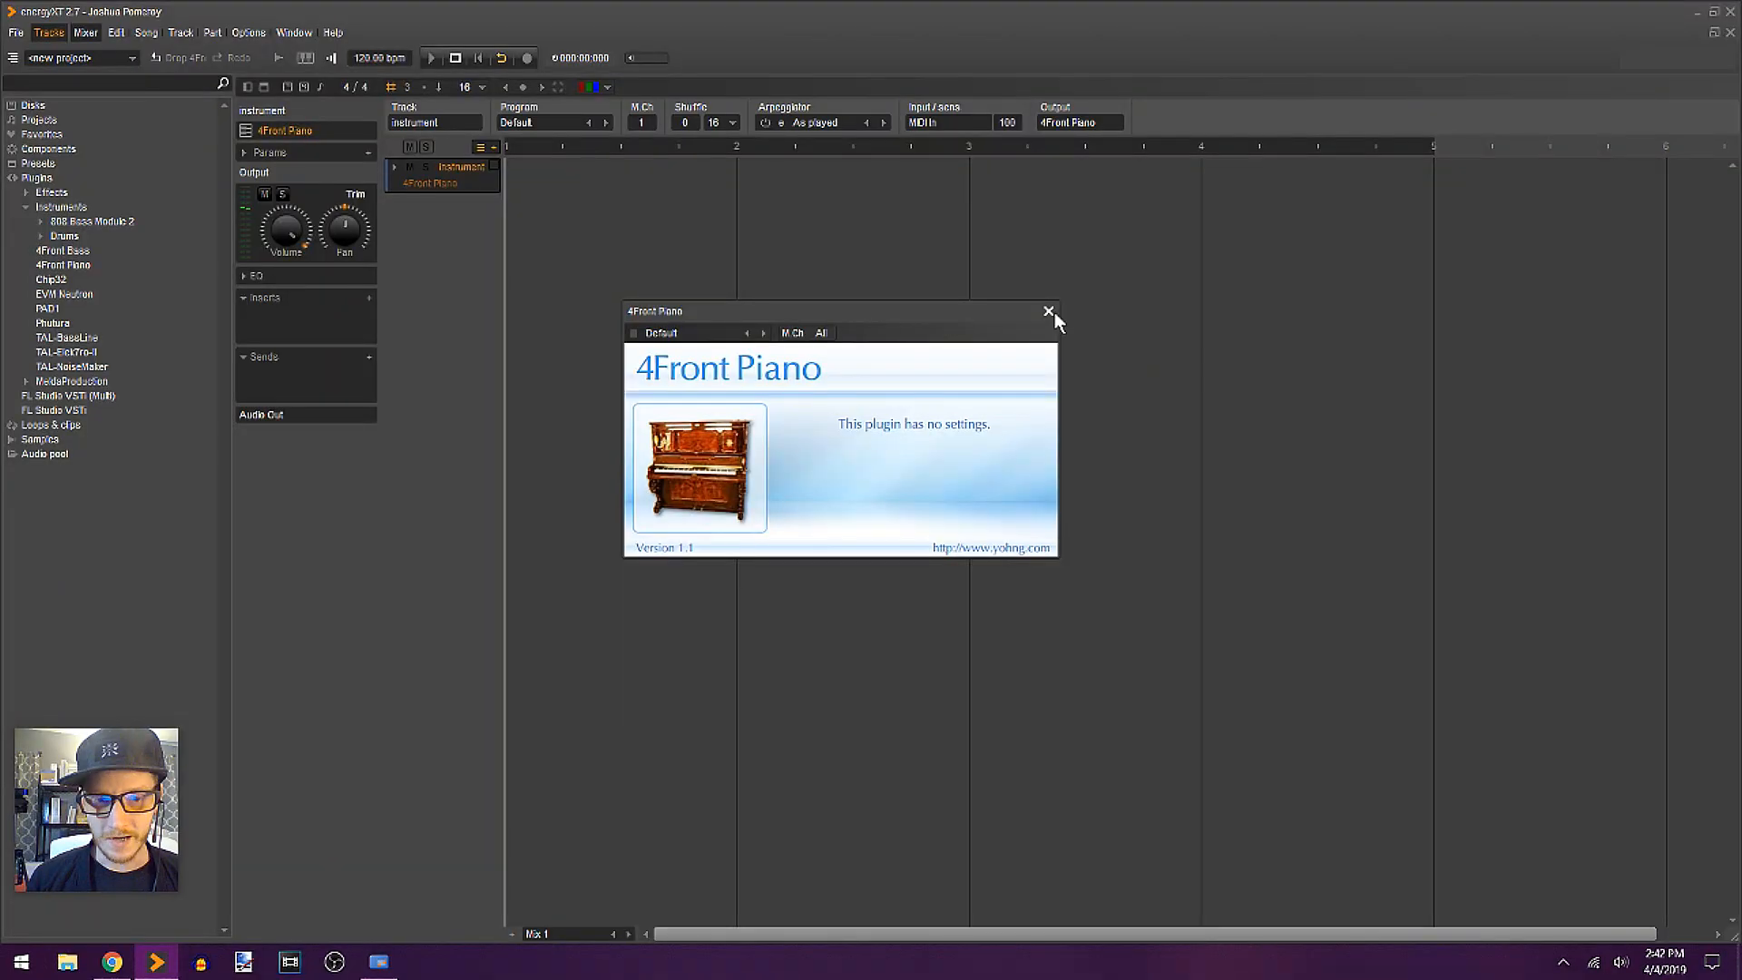
click(1054, 312)
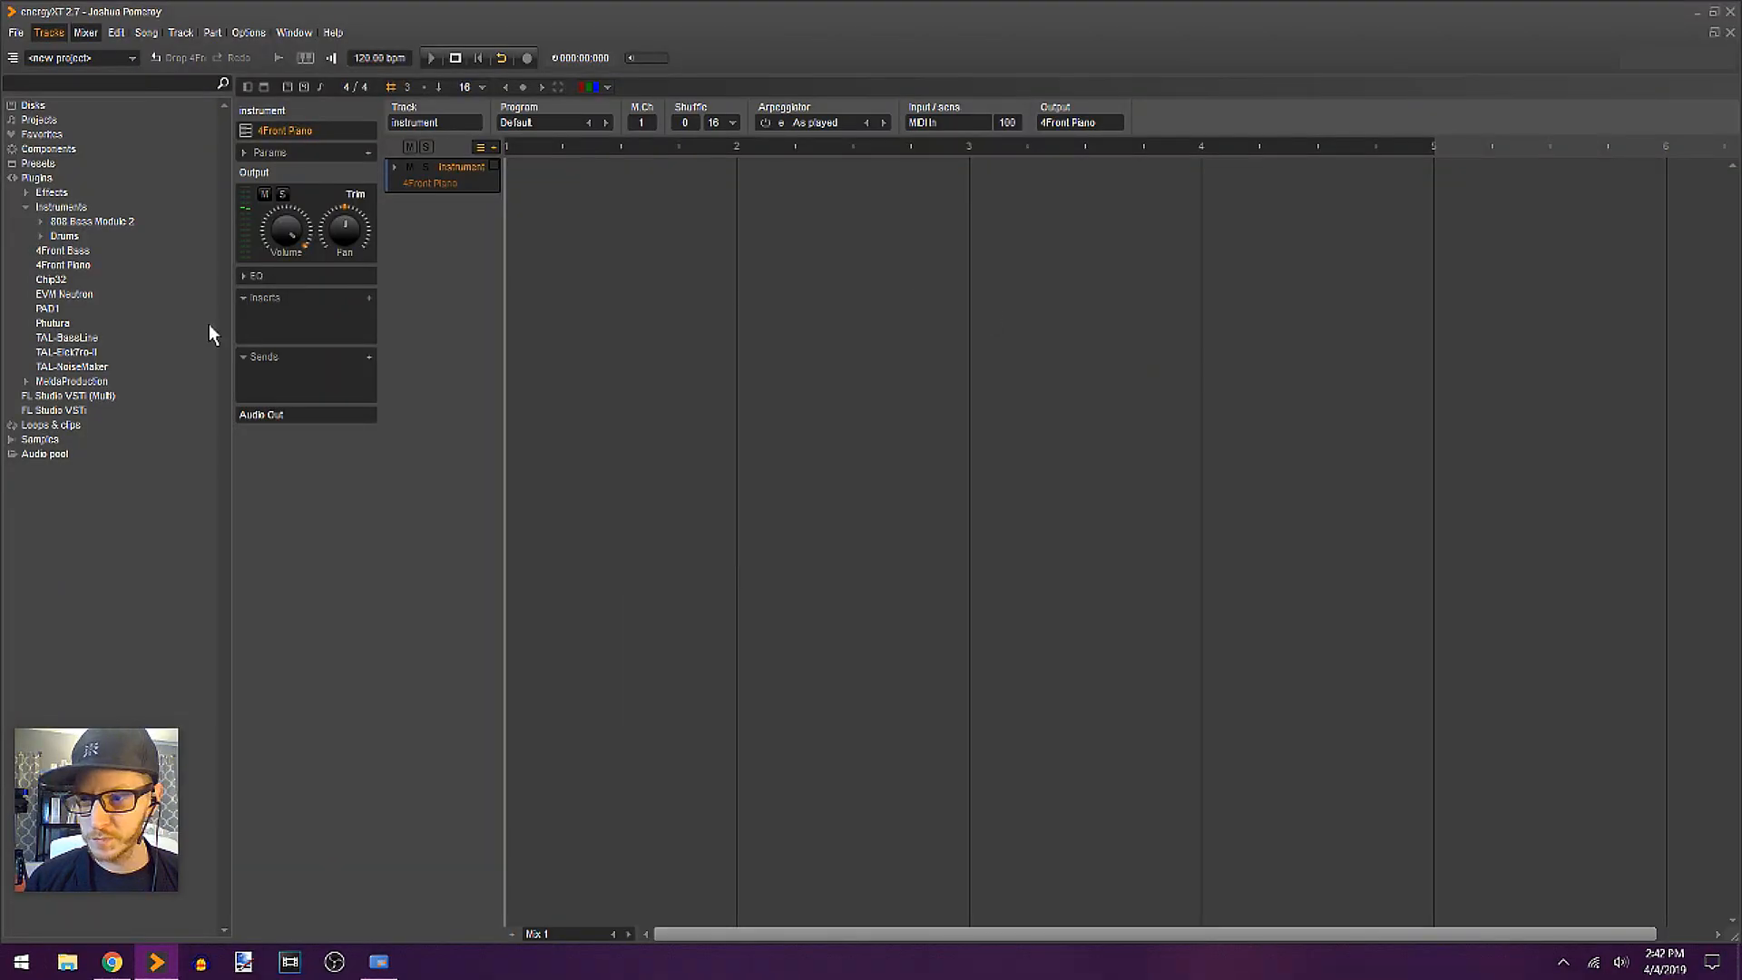
Step: Insert the RubyTube effect on the piano track and adjust its Shape close to the soft end
click(369, 298)
mouse_move(488, 332)
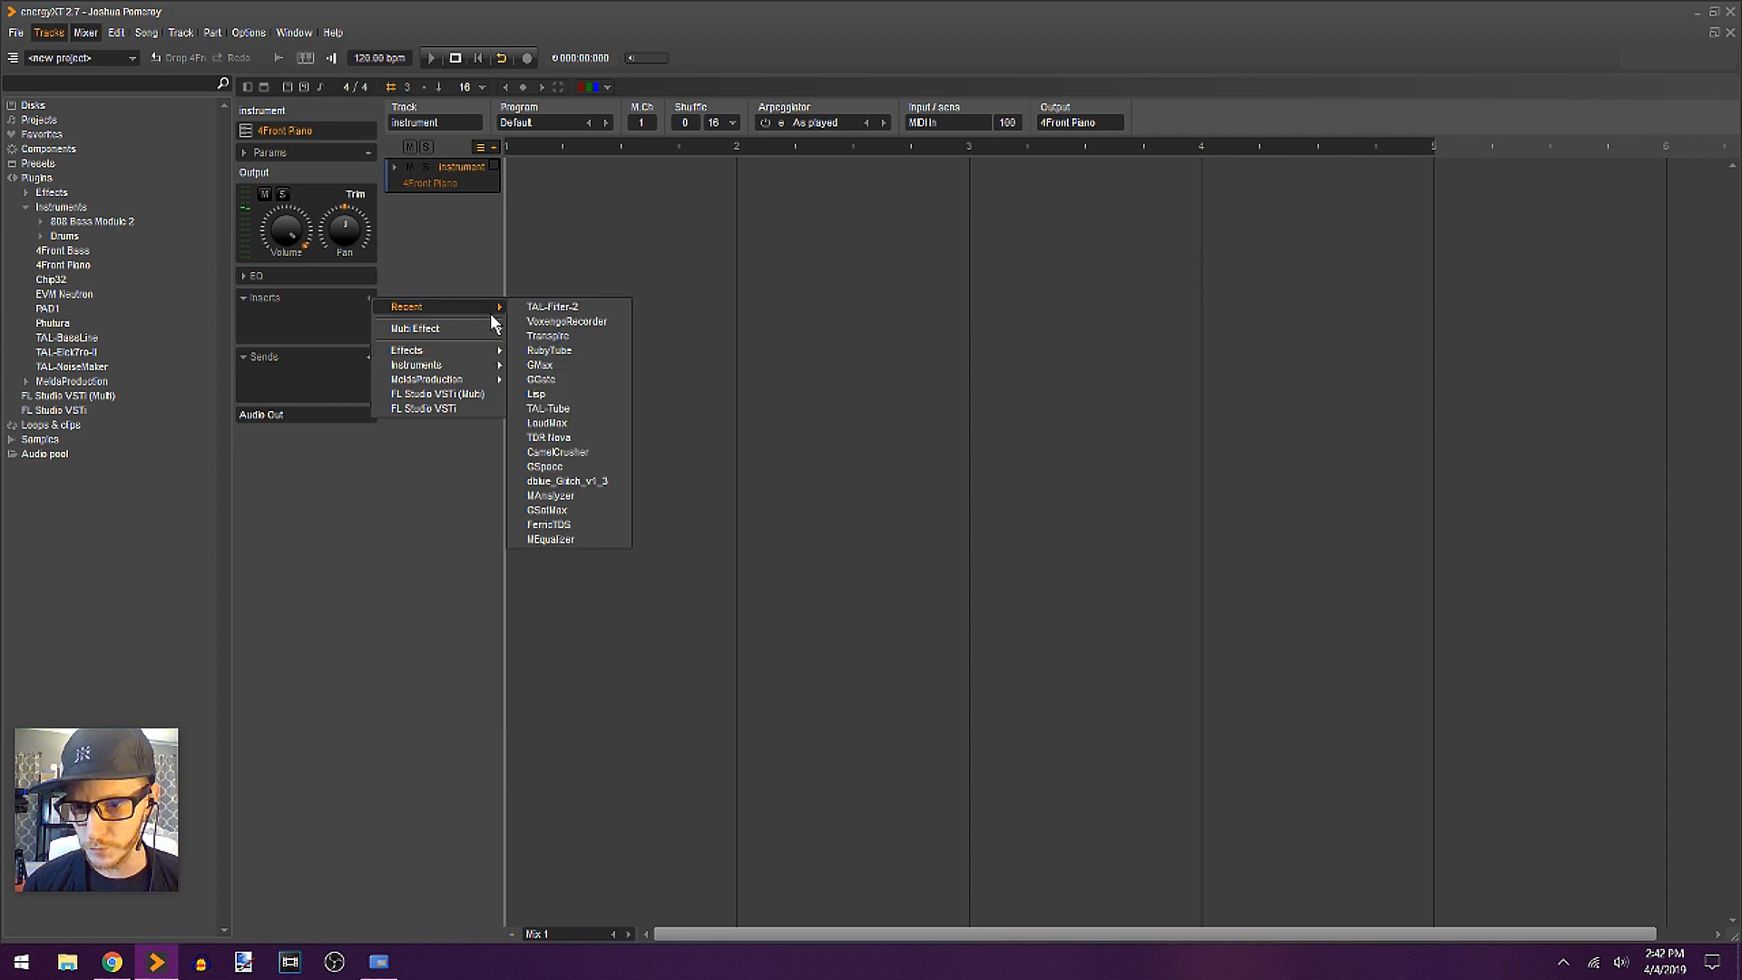
click(282, 324)
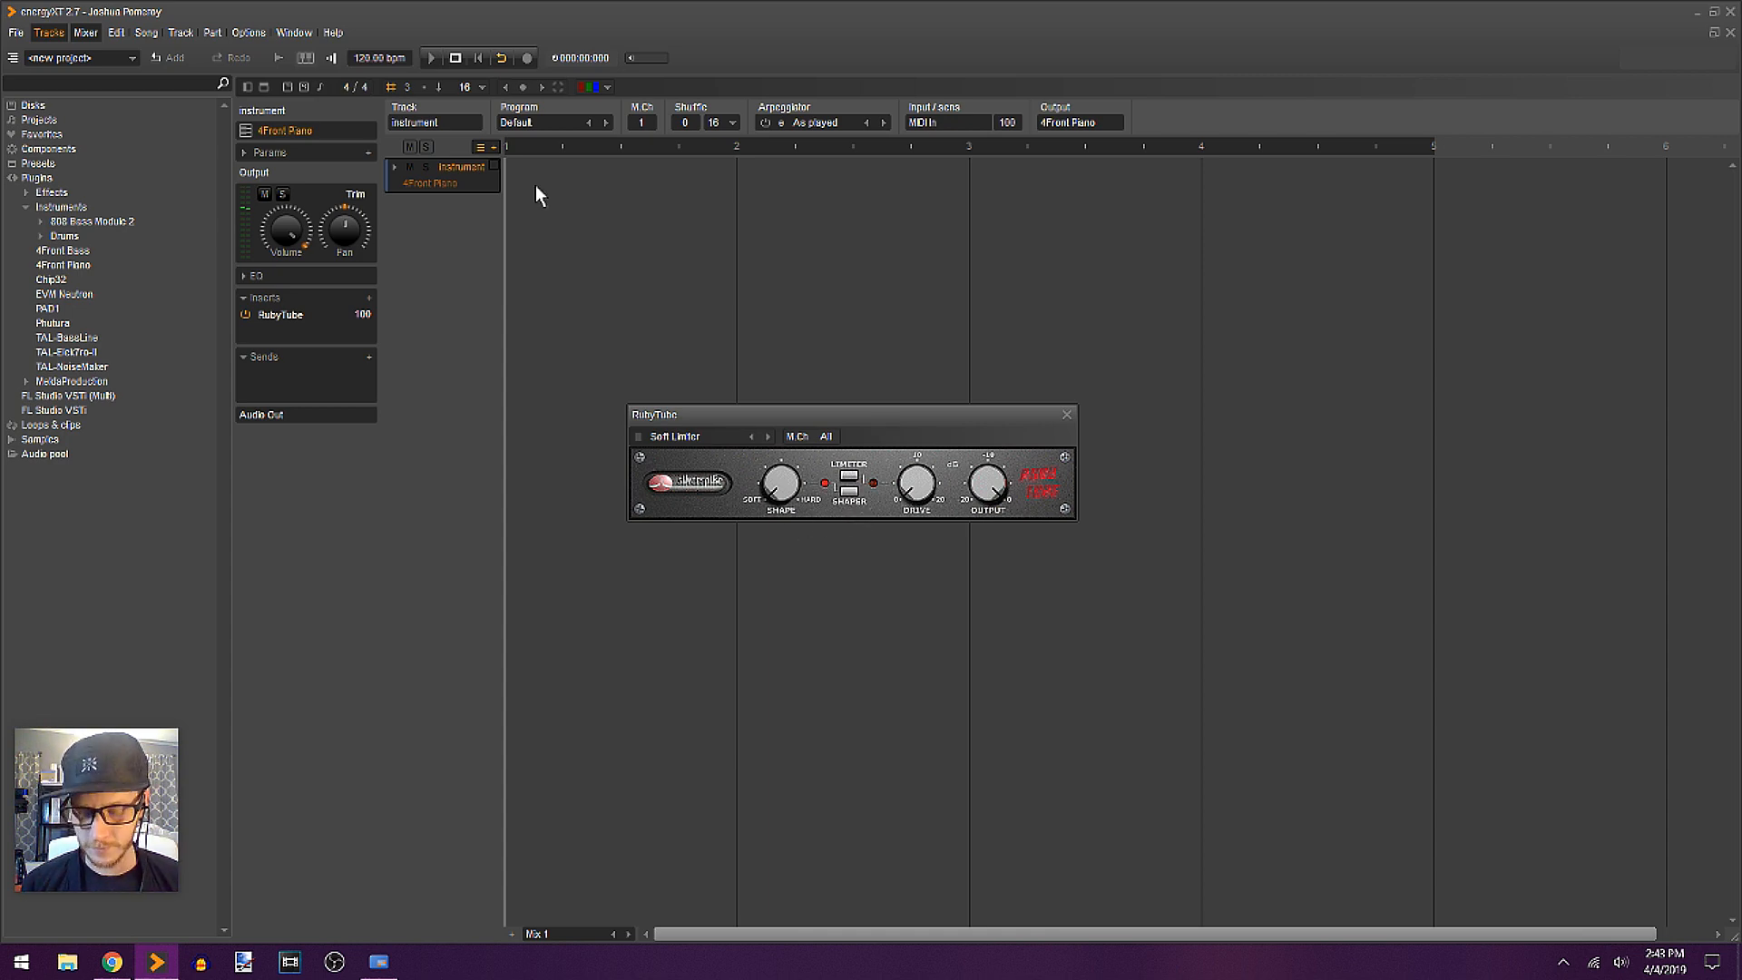
drag(749, 501, 749, 374)
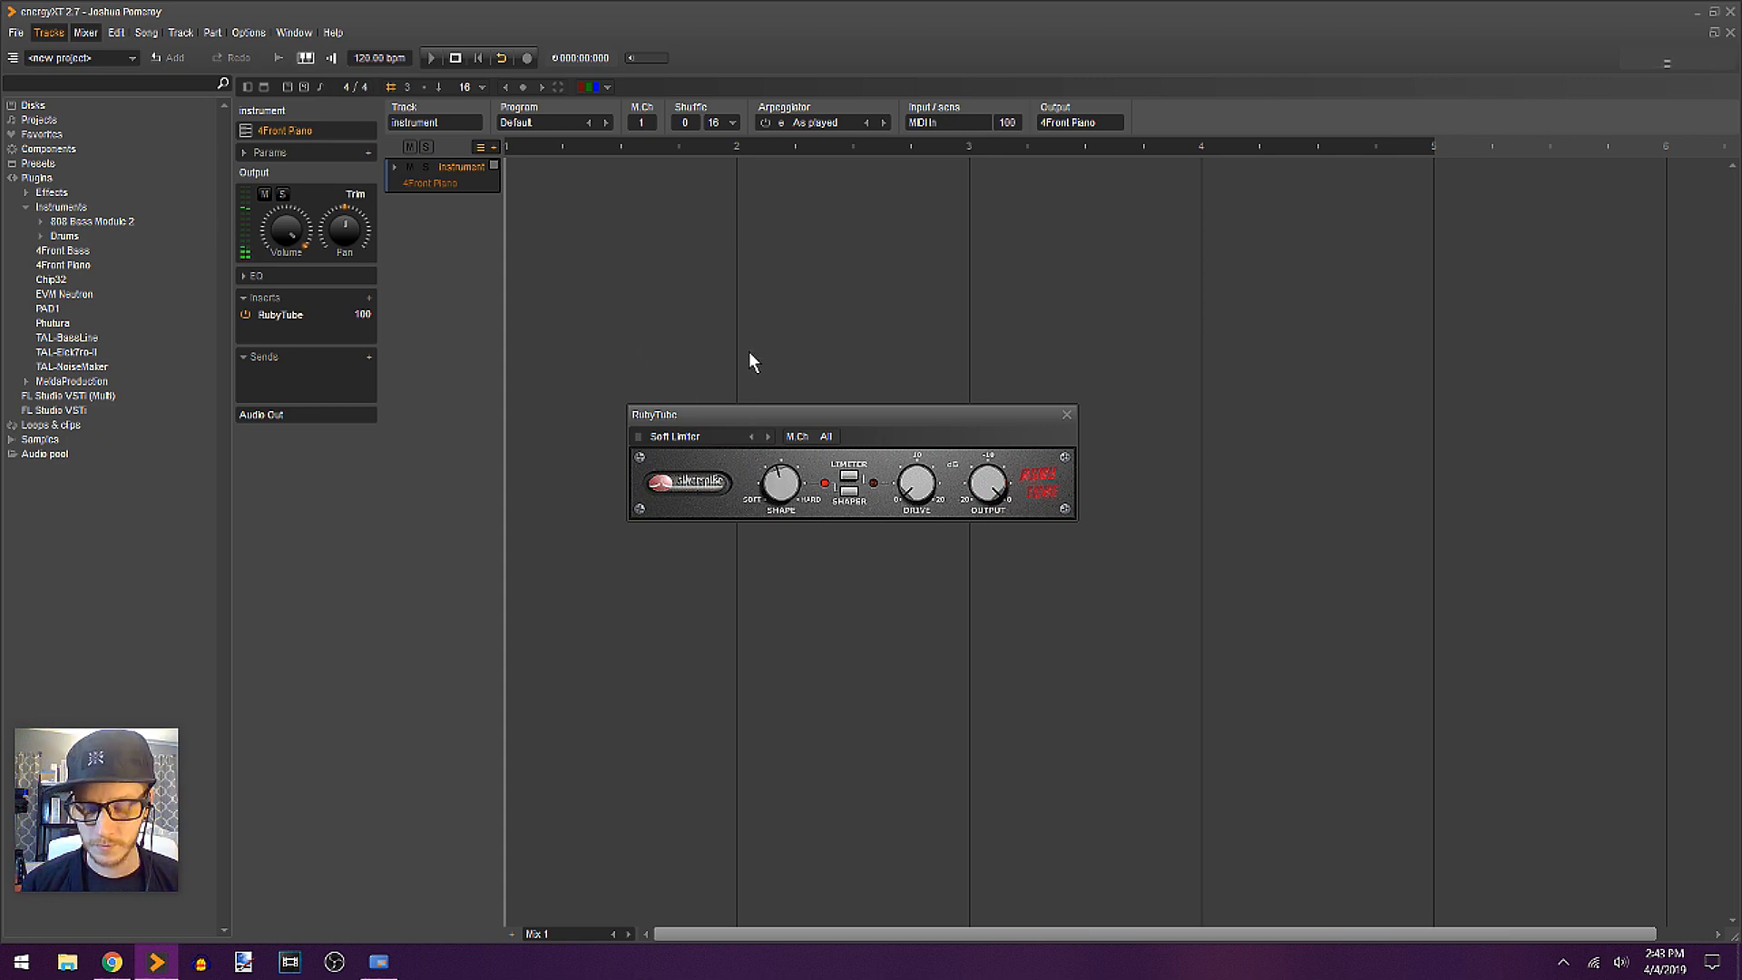
drag(762, 494, 755, 495)
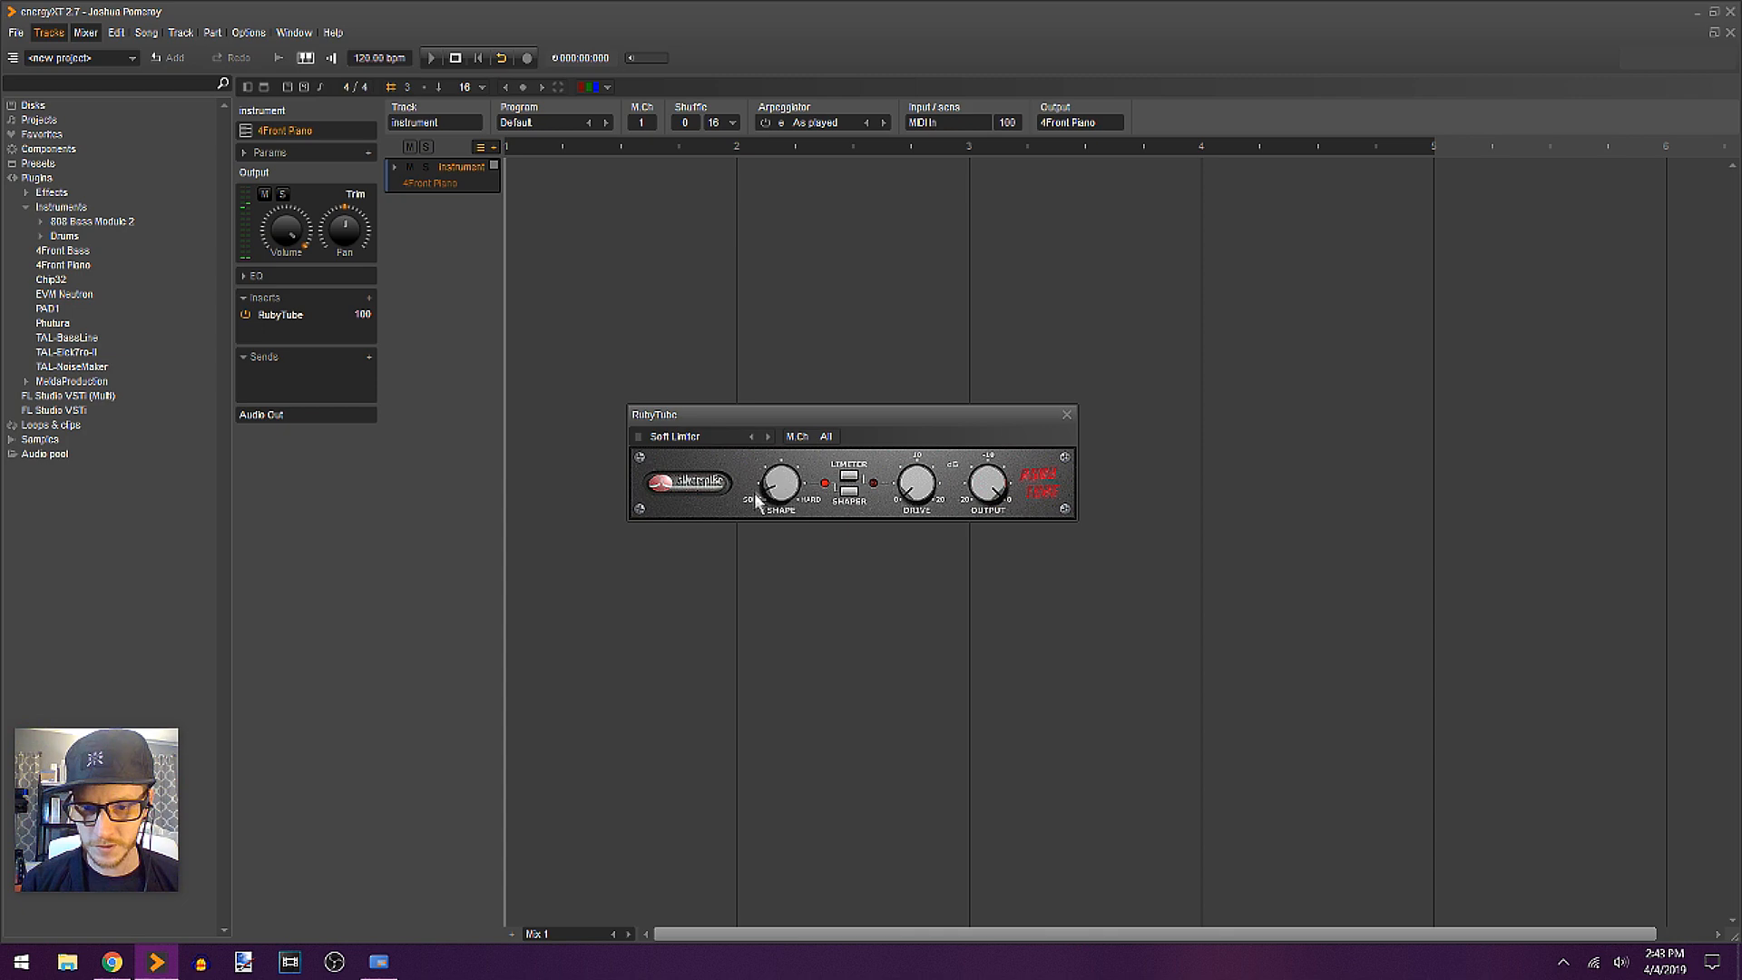
Step: Add the built-in Reverb multi-effect as the second insert on the piano track
click(366, 357)
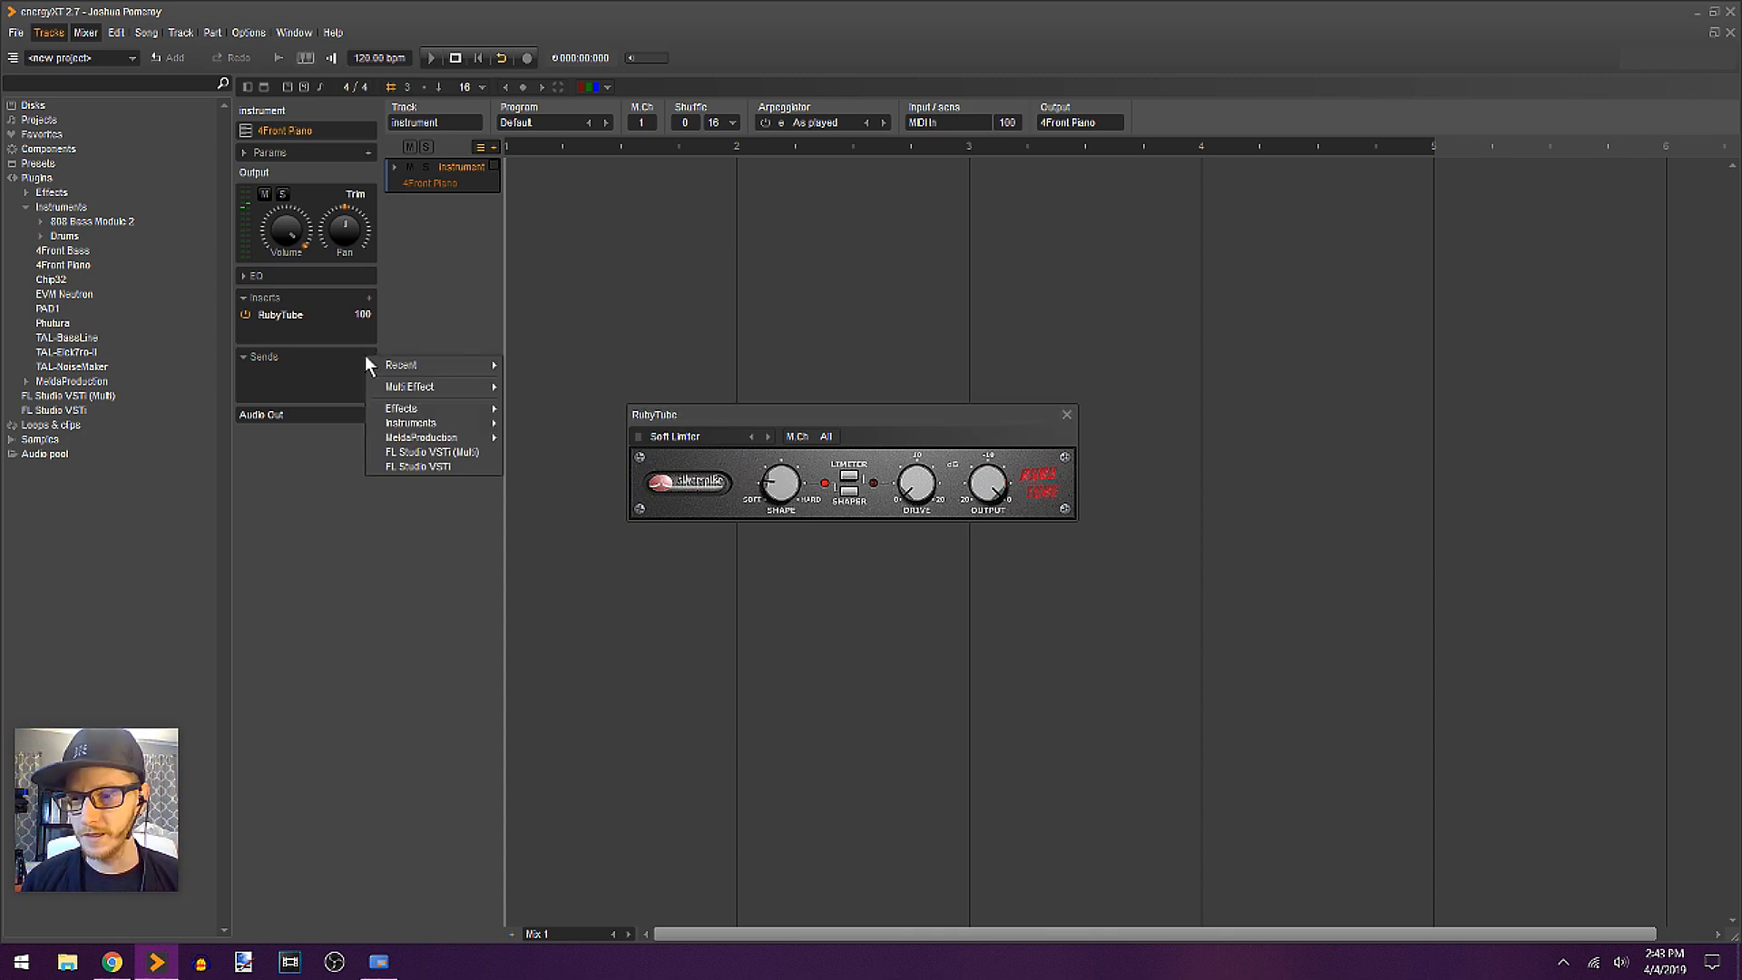
key(Escape)
click(368, 300)
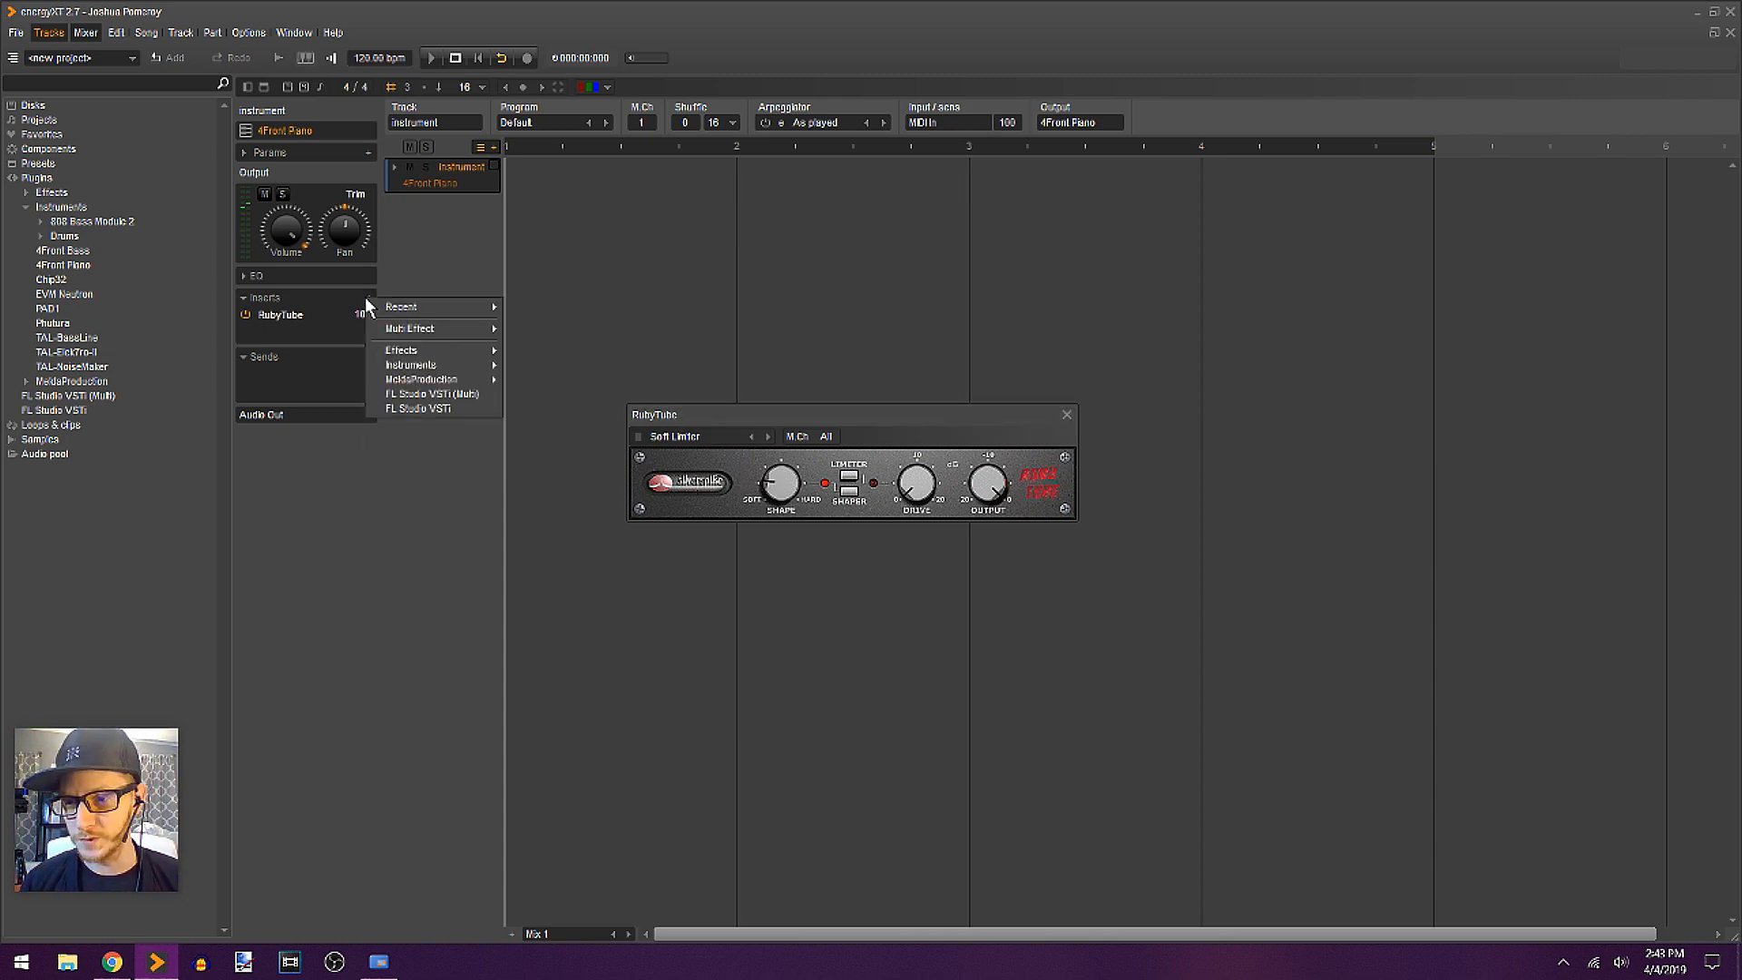
mouse_move(457, 329)
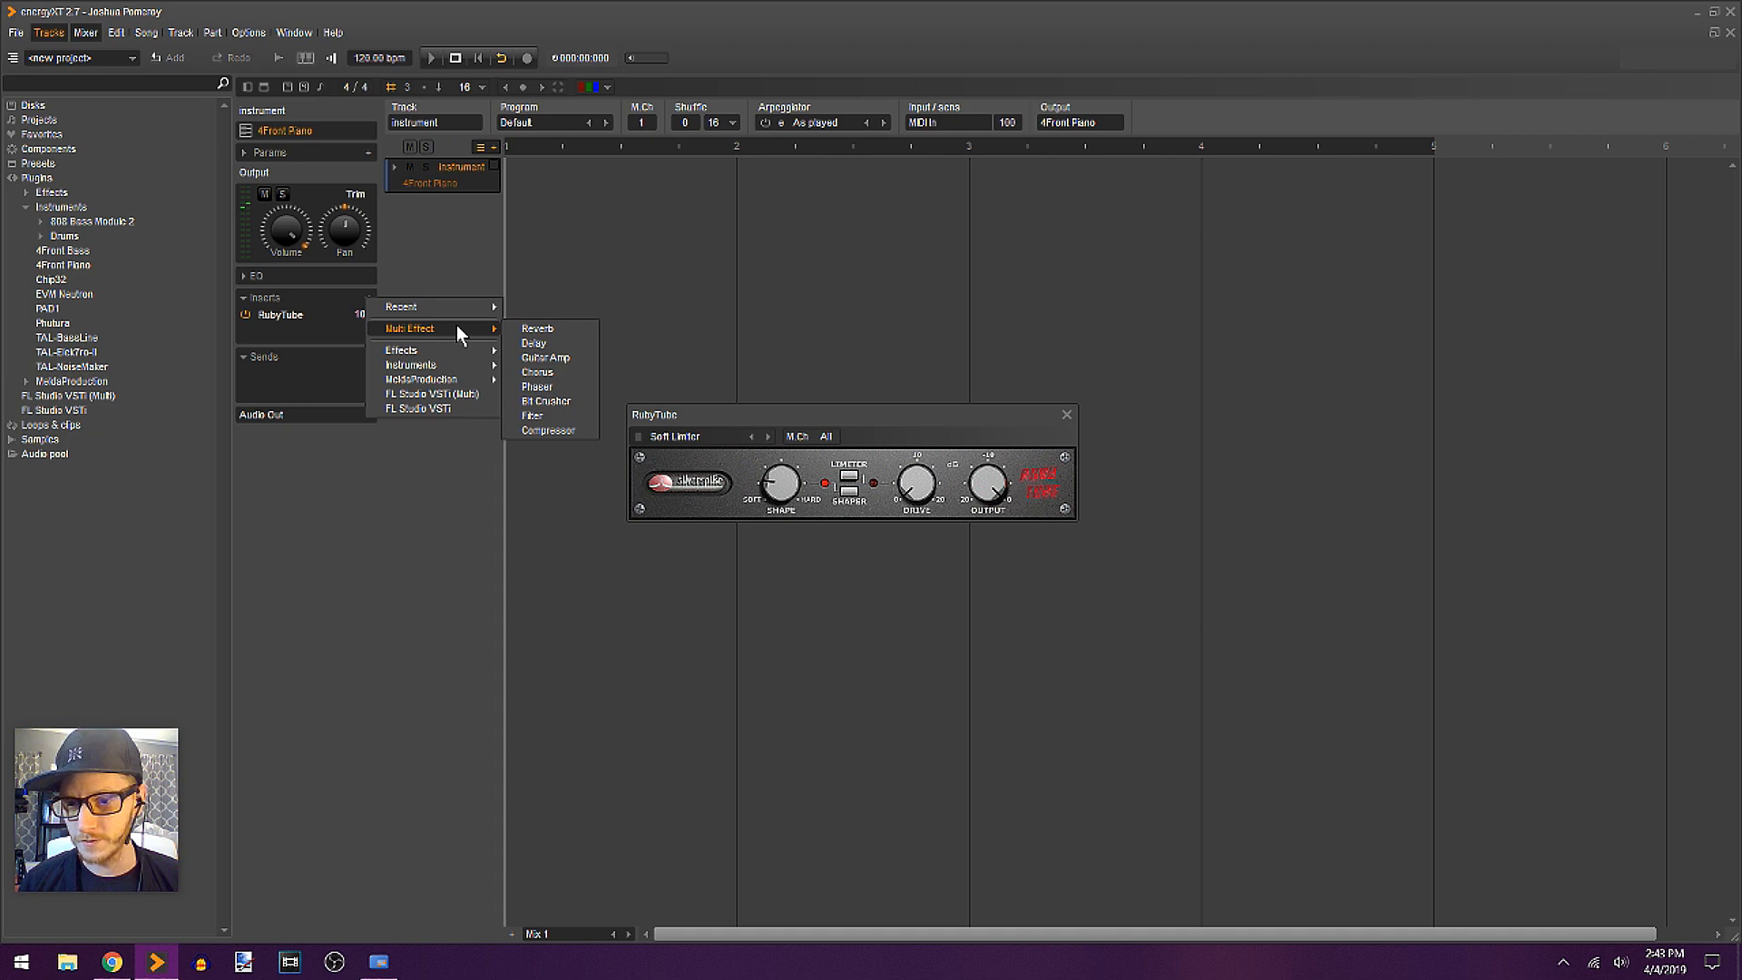
click(537, 329)
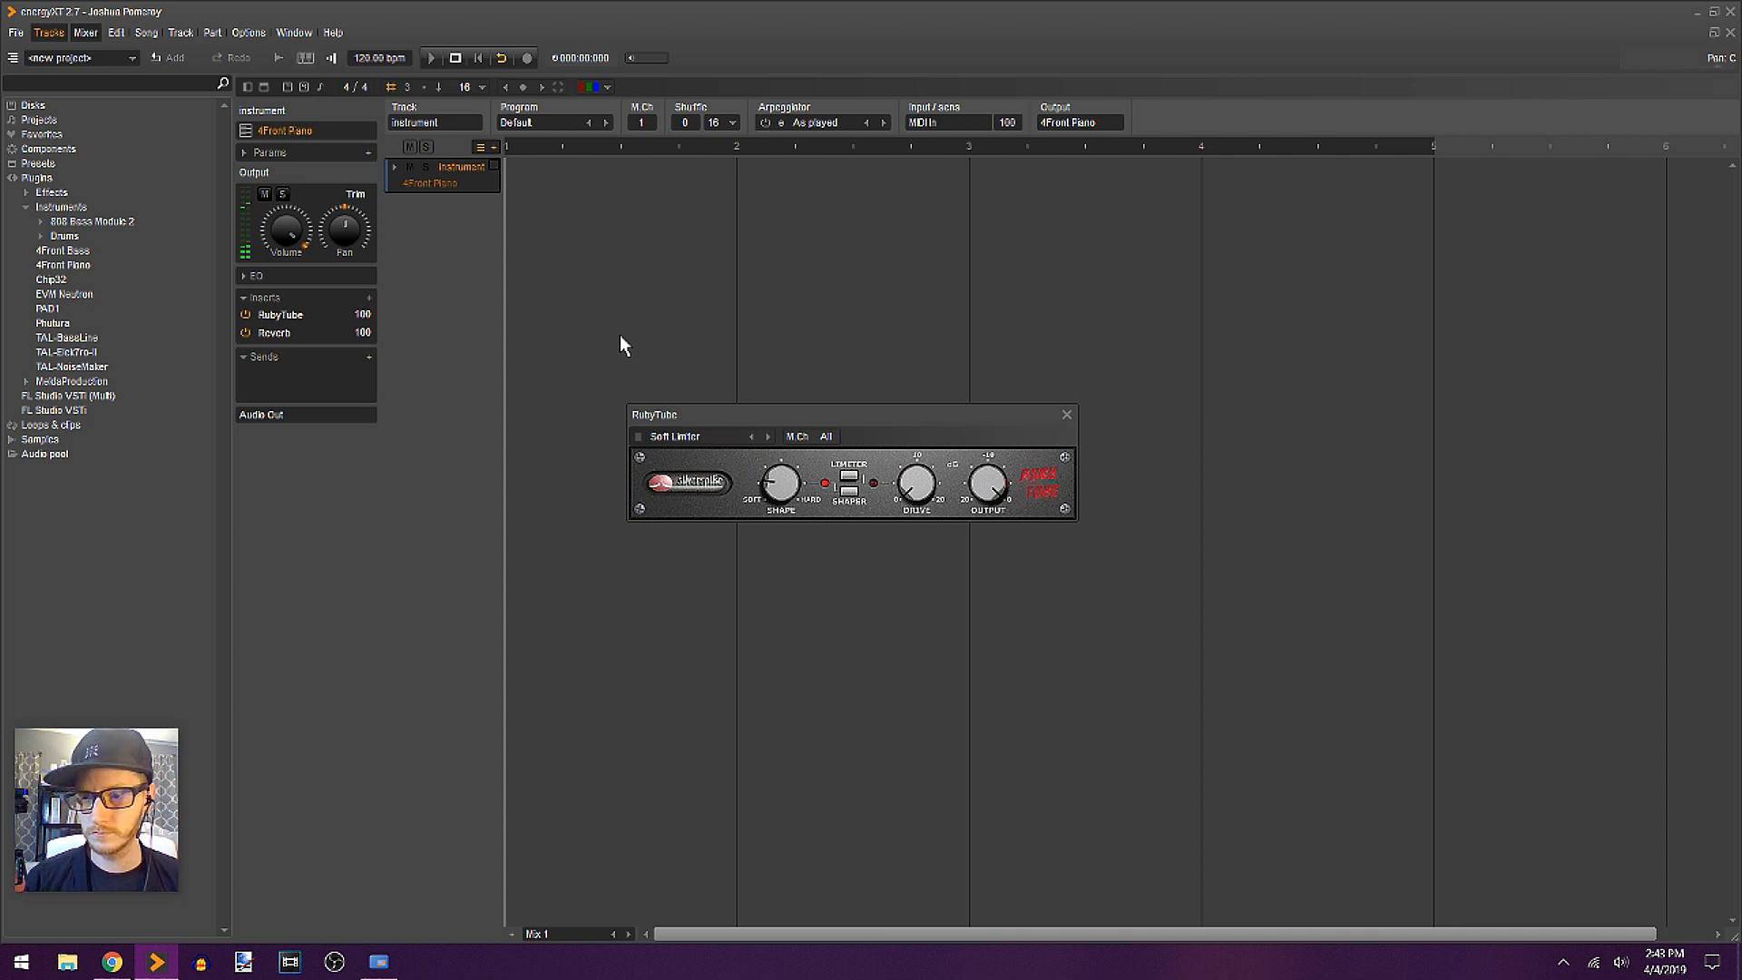
Step: Set the Reverb insert's dry level to 100 and its wet level to 50
click(270, 334)
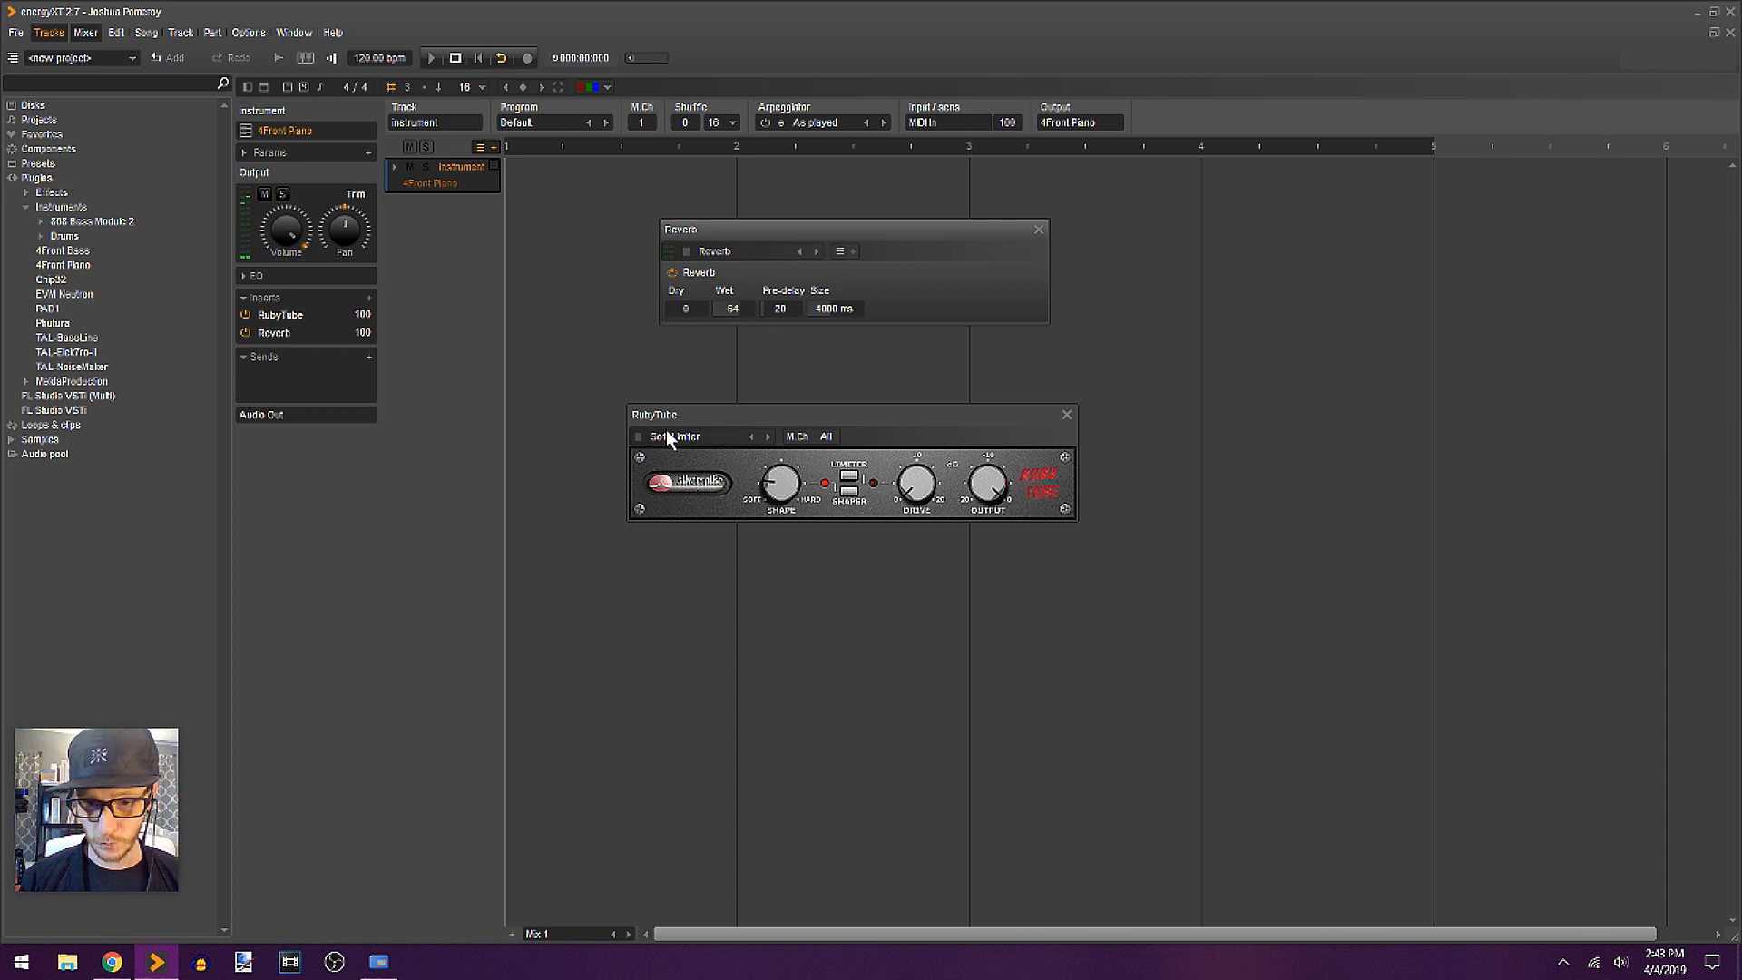
drag(617, 492, 618, 536)
drag(687, 308, 1167, 176)
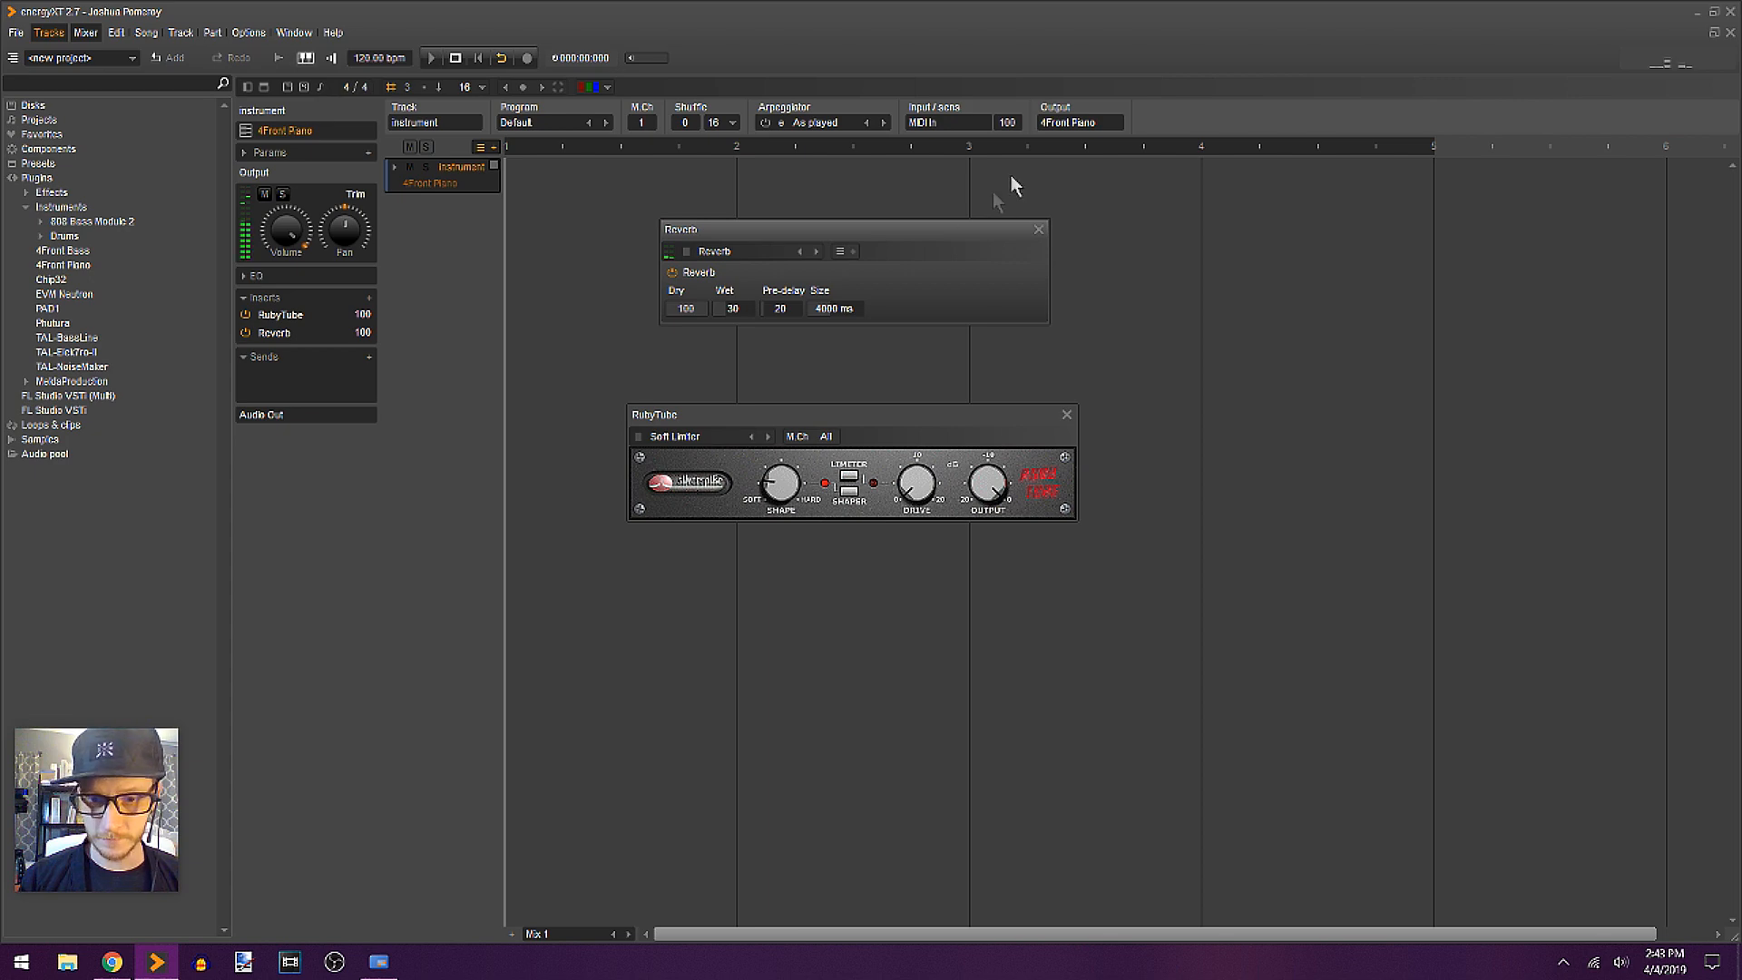
drag(754, 316, 781, 232)
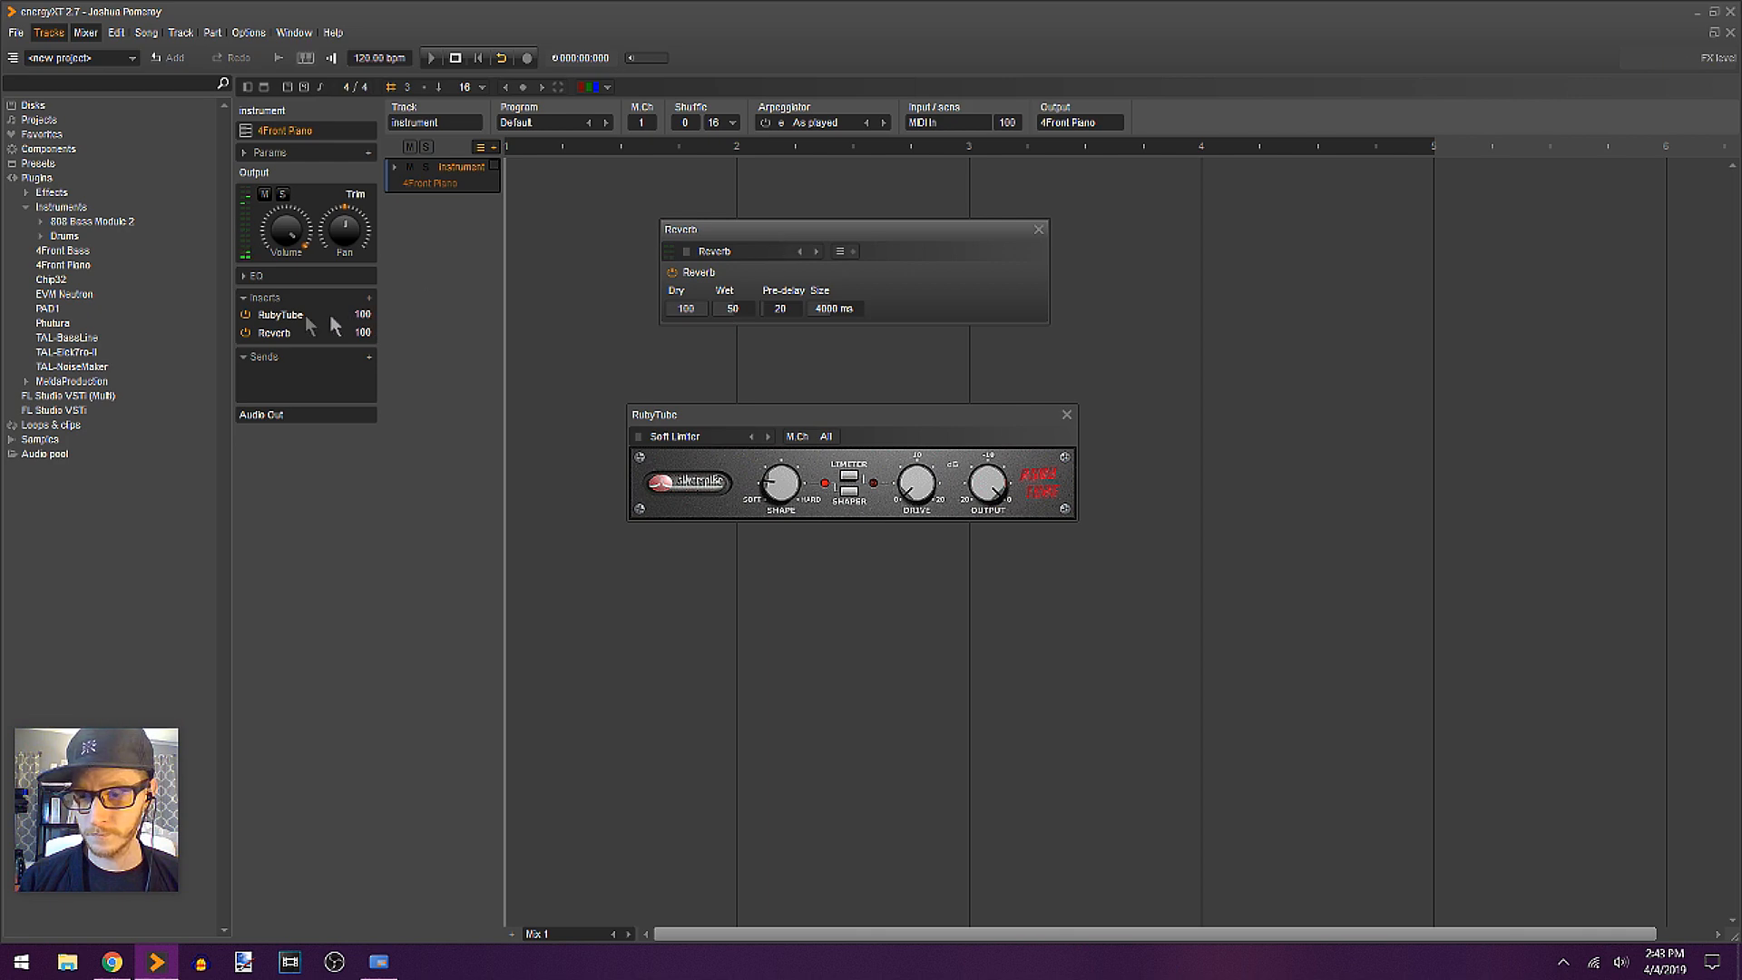
Step: Fine-tune RubyTube's Shape towards soft and close the RubyTube and Reverb windows
drag(778, 501, 765, 493)
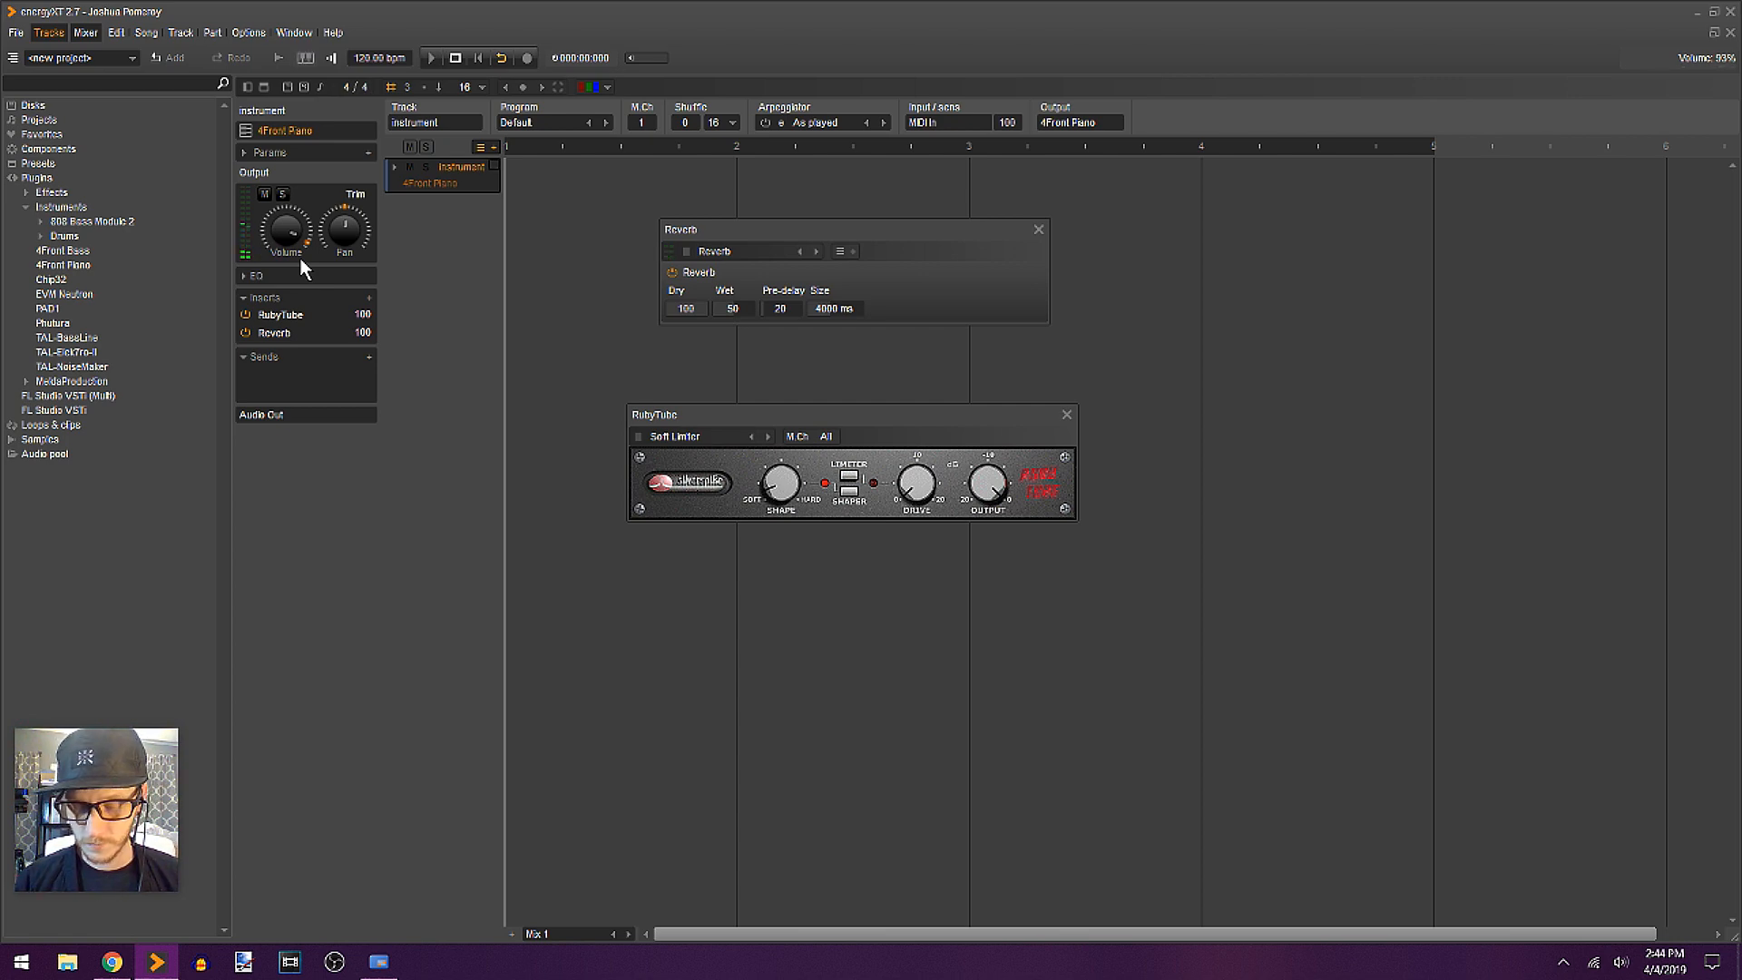
click(1066, 415)
click(1038, 230)
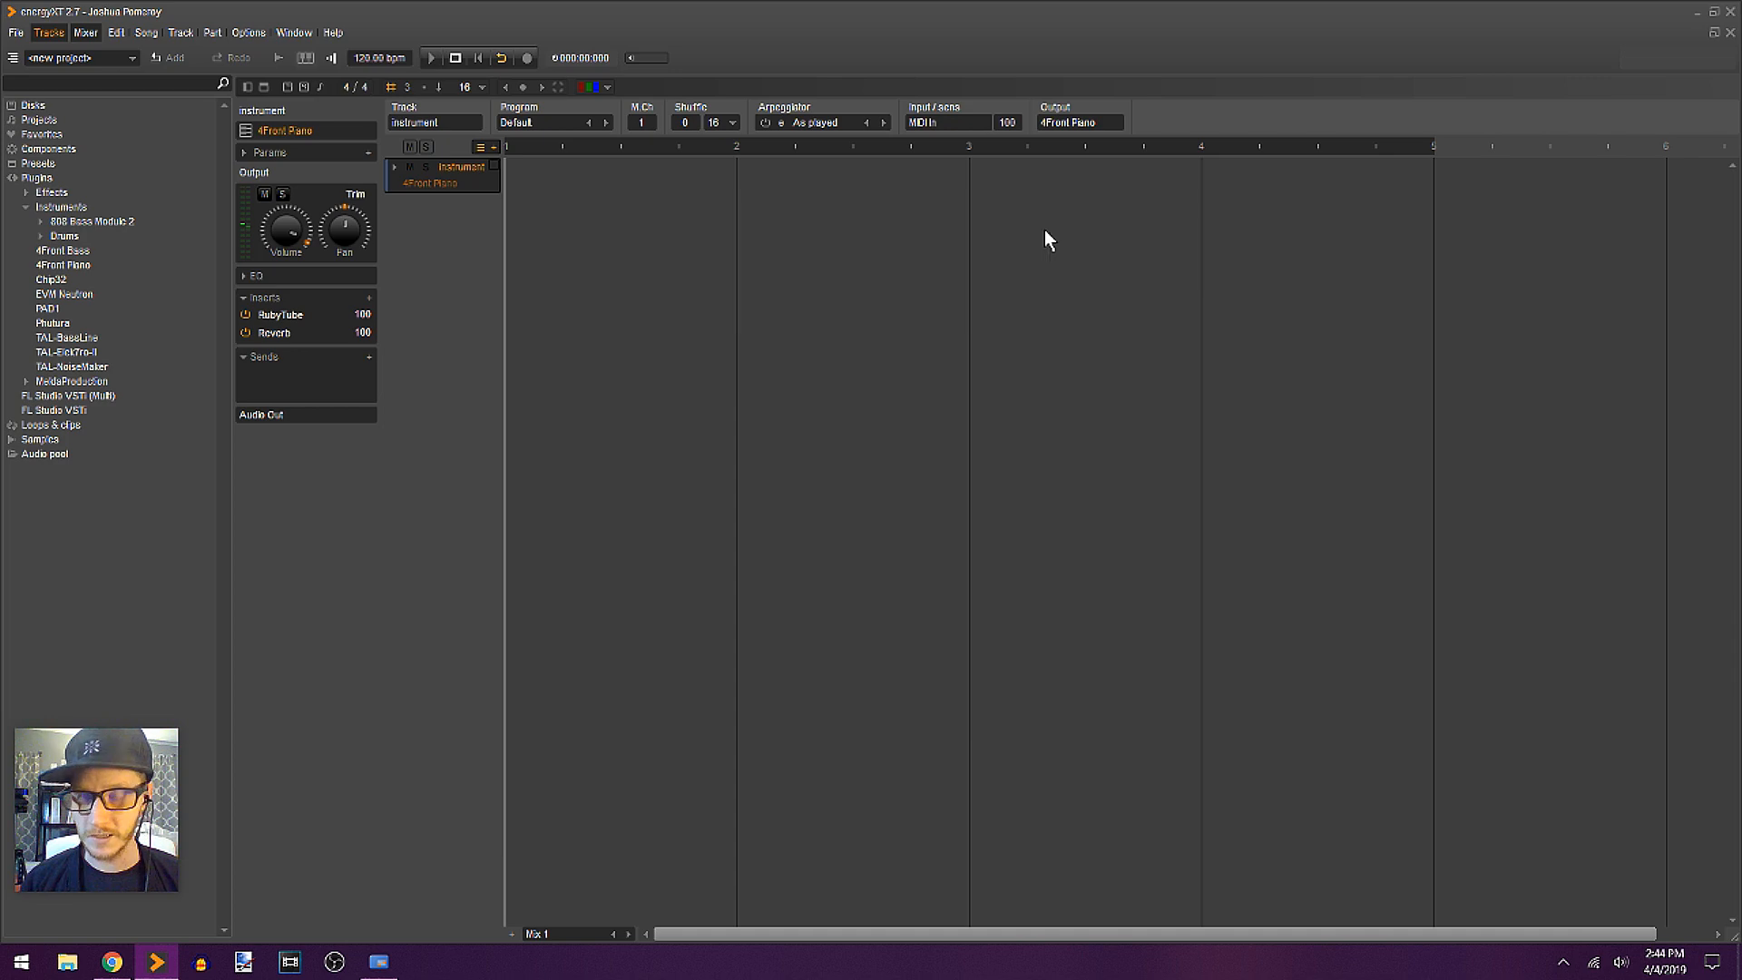
Step: Create a four-bar part on the piano track and draw a D3 note along its full length
click(394, 166)
double_click(704, 174)
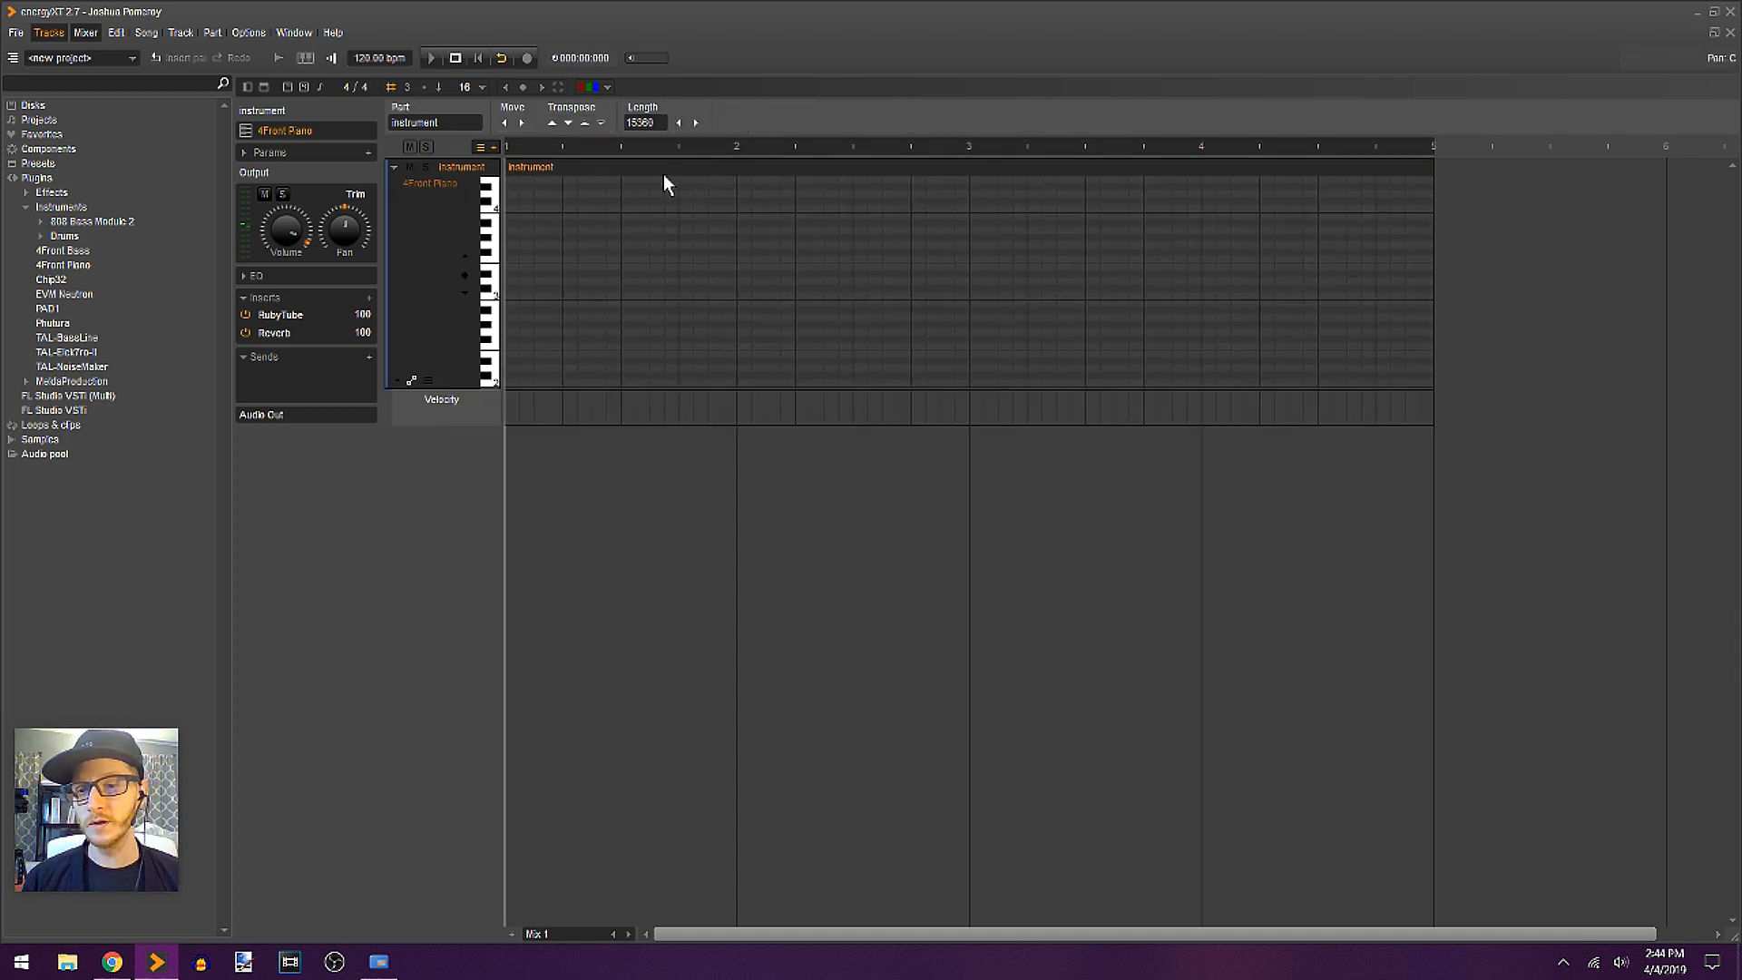
click(510, 282)
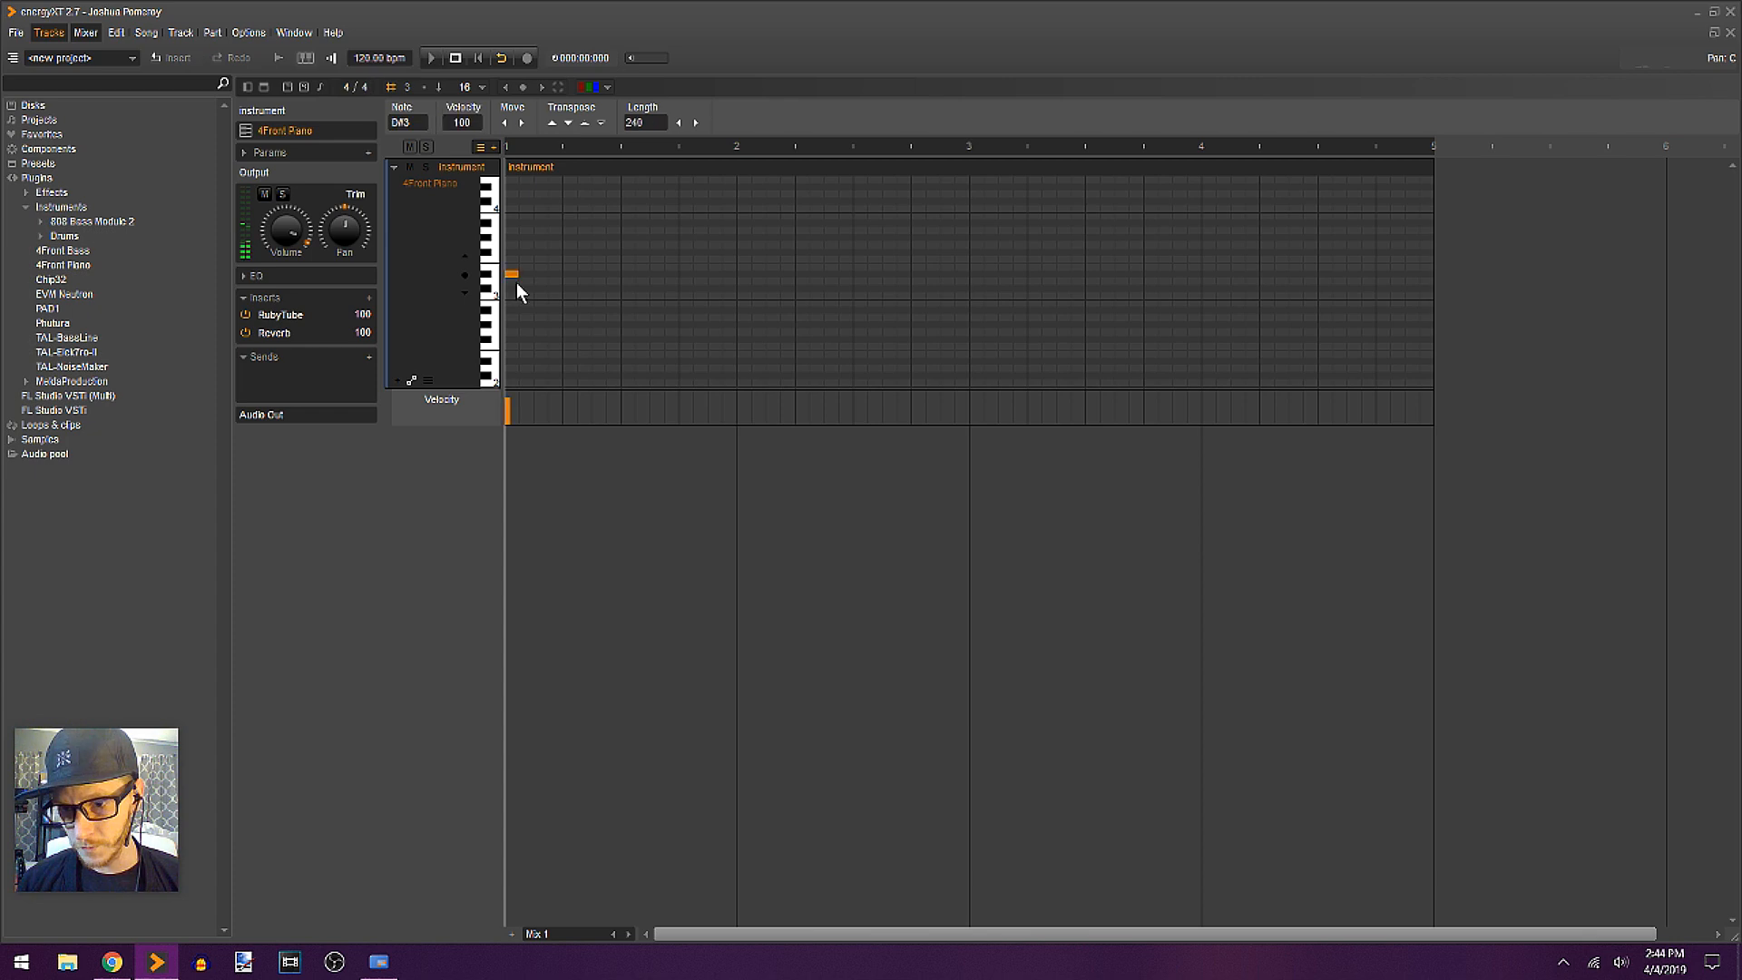
drag(509, 282, 1433, 282)
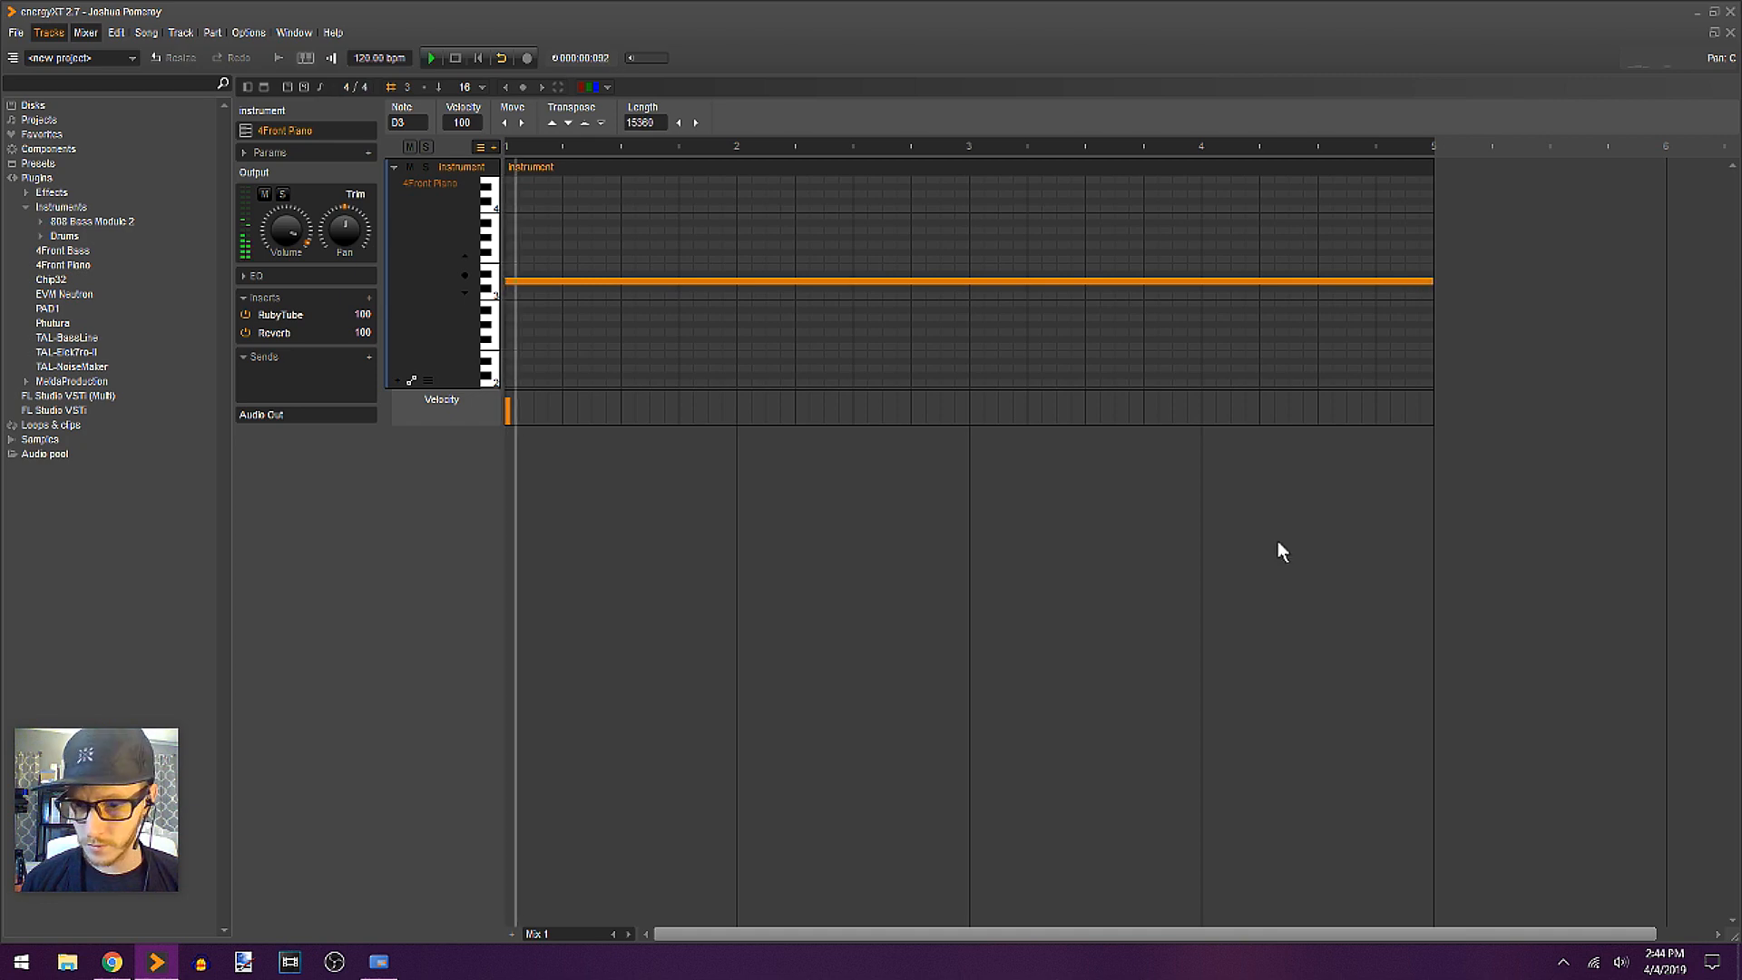
Step: Play the sustained D3 piano note from the start of the song to hear it
key(space)
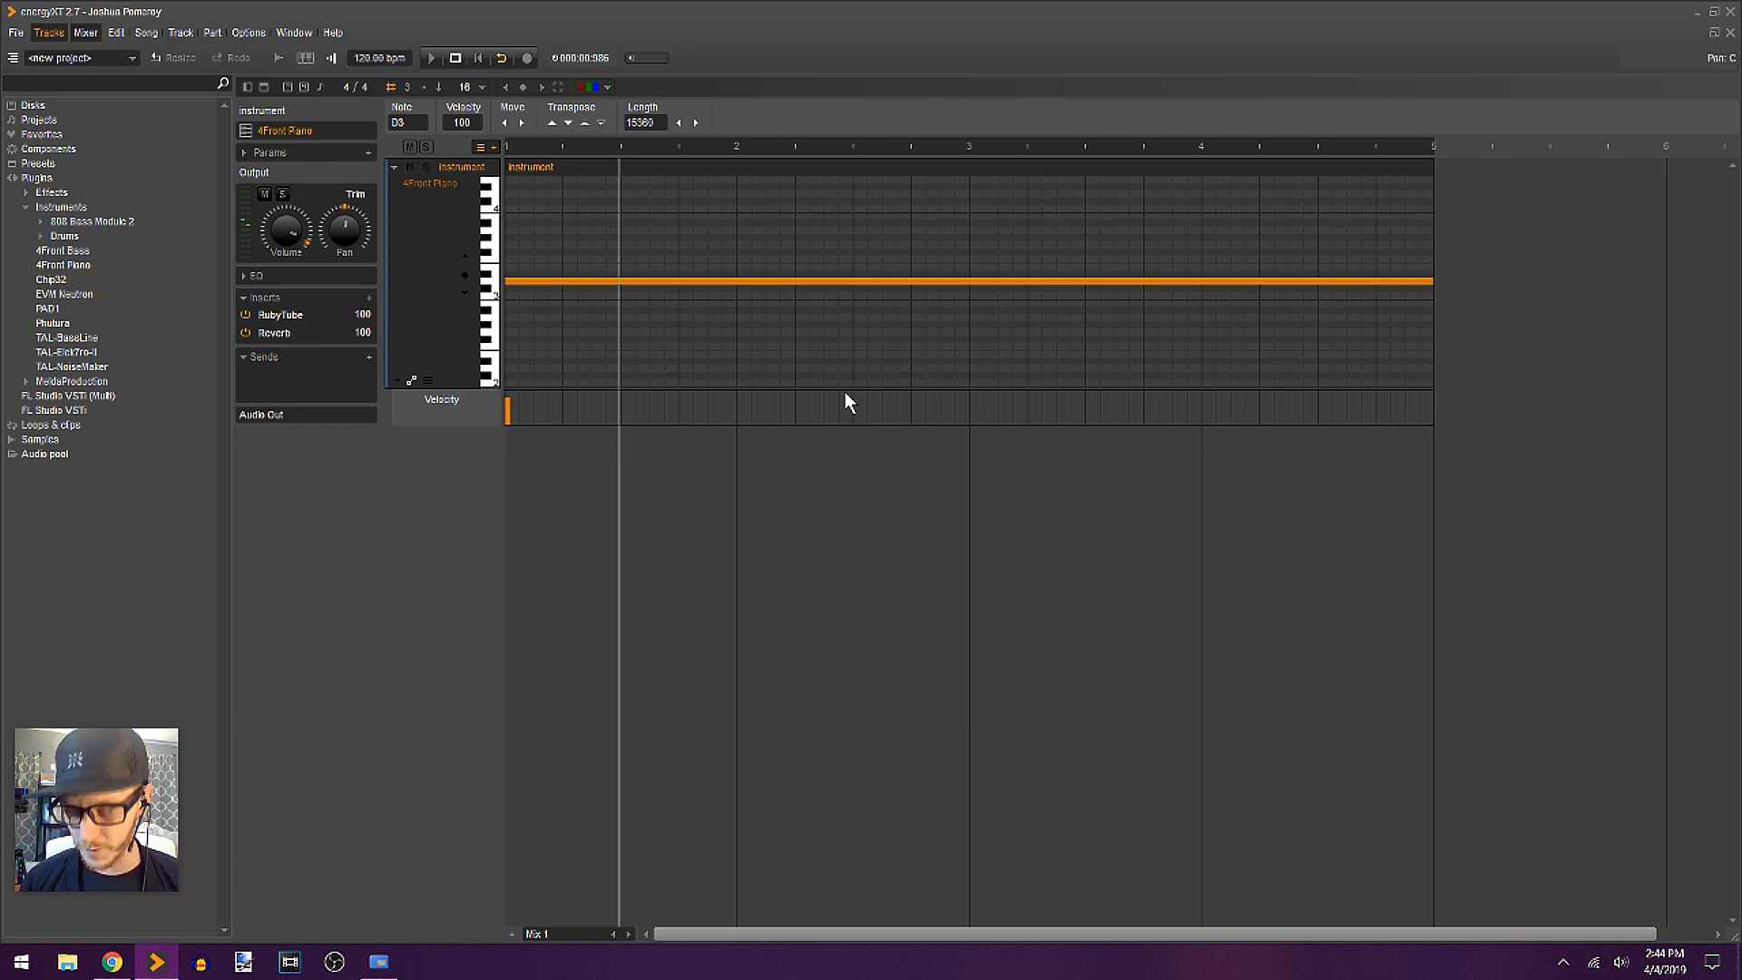
key(Home)
key(space)
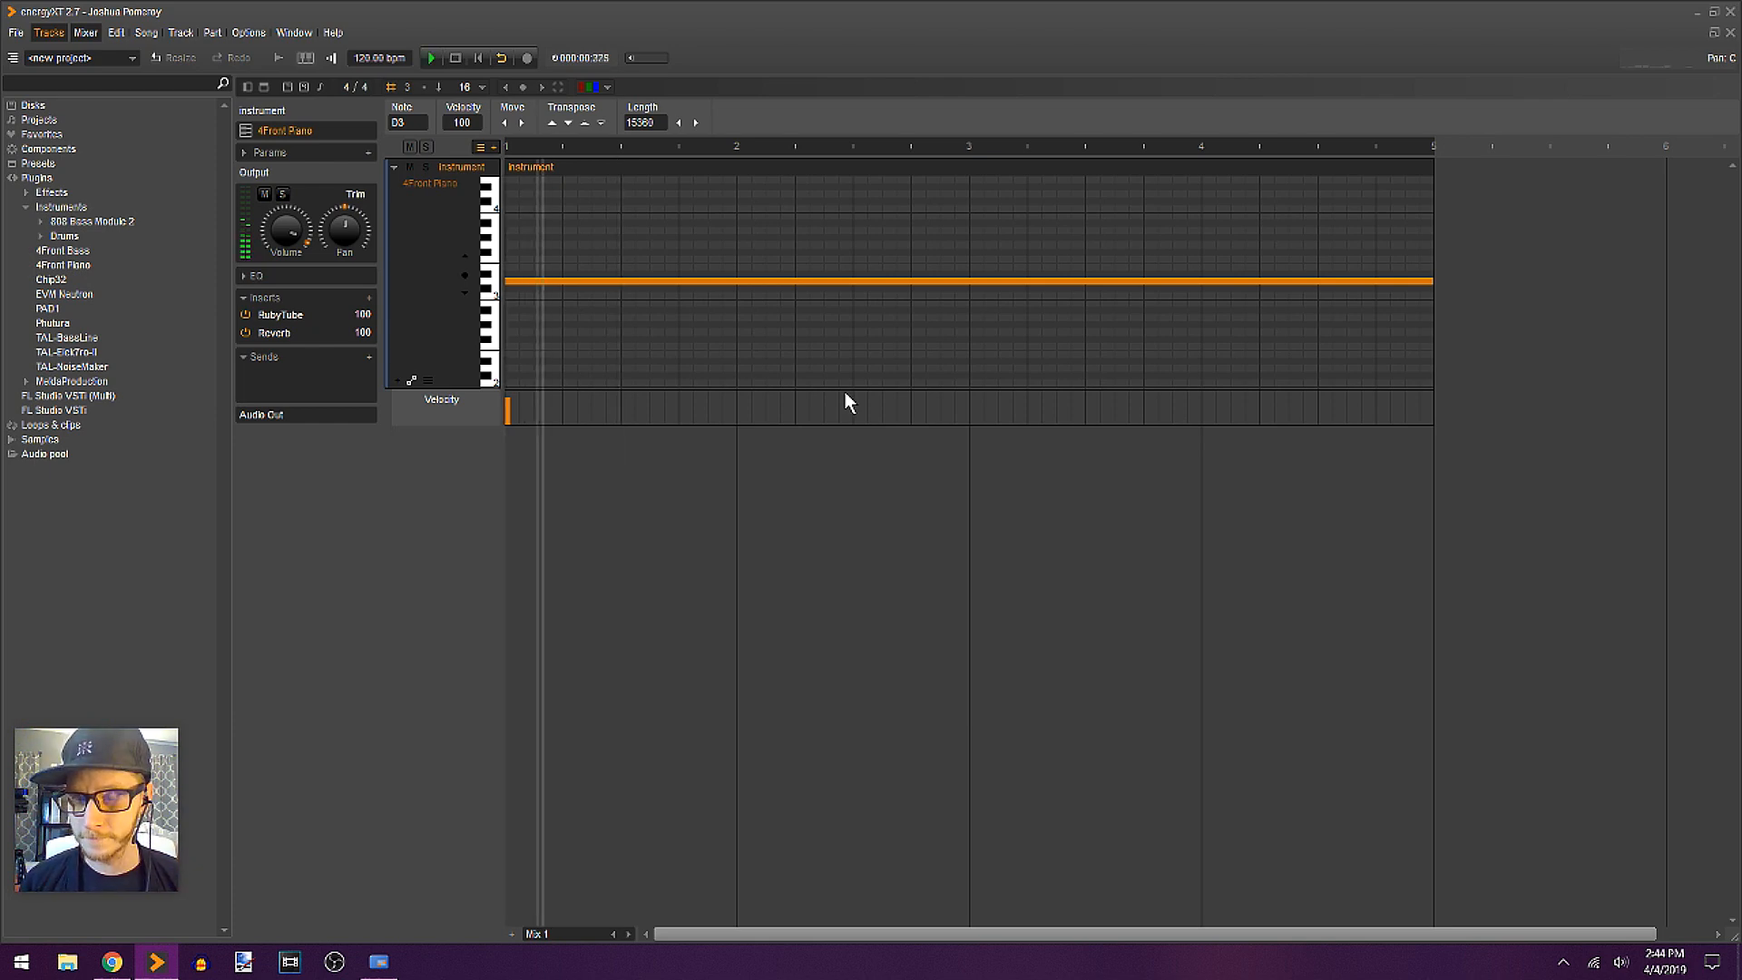
key(Home)
key(Home)
key(space)
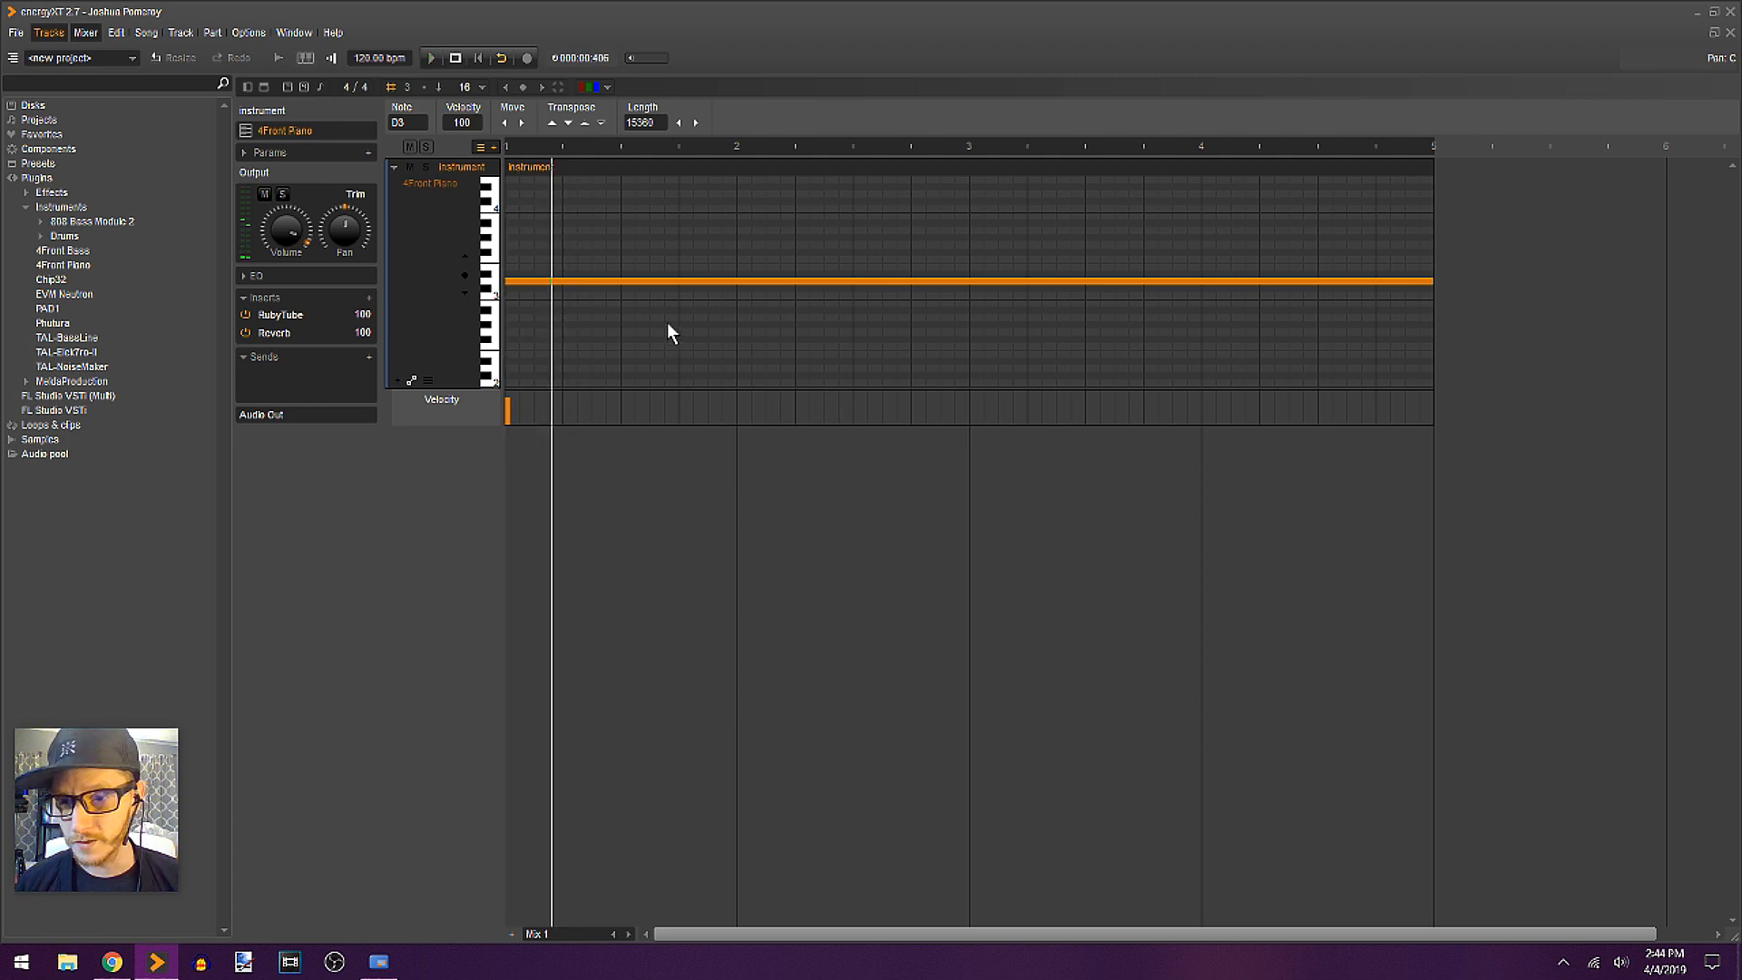
Step: Add a D4 note an octave above the D3 note, spanning the full four-bar part
scroll(671, 363, up, 1)
scroll(689, 317, down, 3)
scroll(712, 345, up, 3)
scroll(690, 363, up, 1)
click(508, 252)
Step: Play the D3 and D4 notes together from the start of the part and stop playback
key(space)
key(Home)
key(Home)
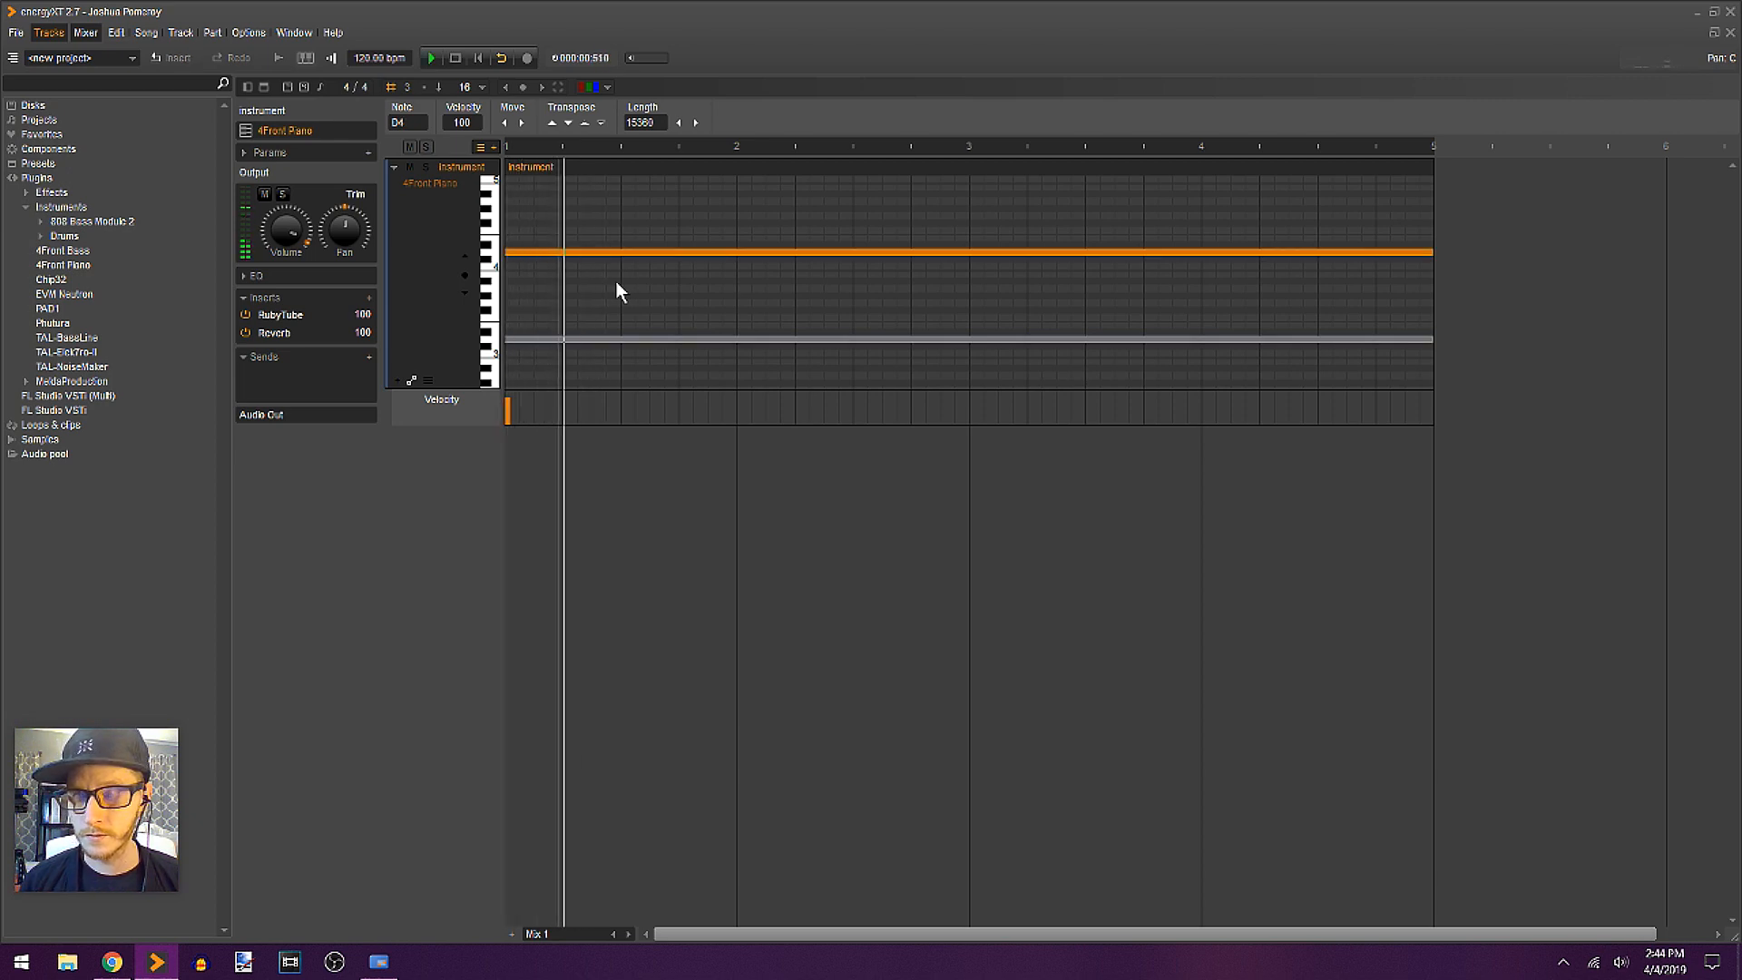
key(space)
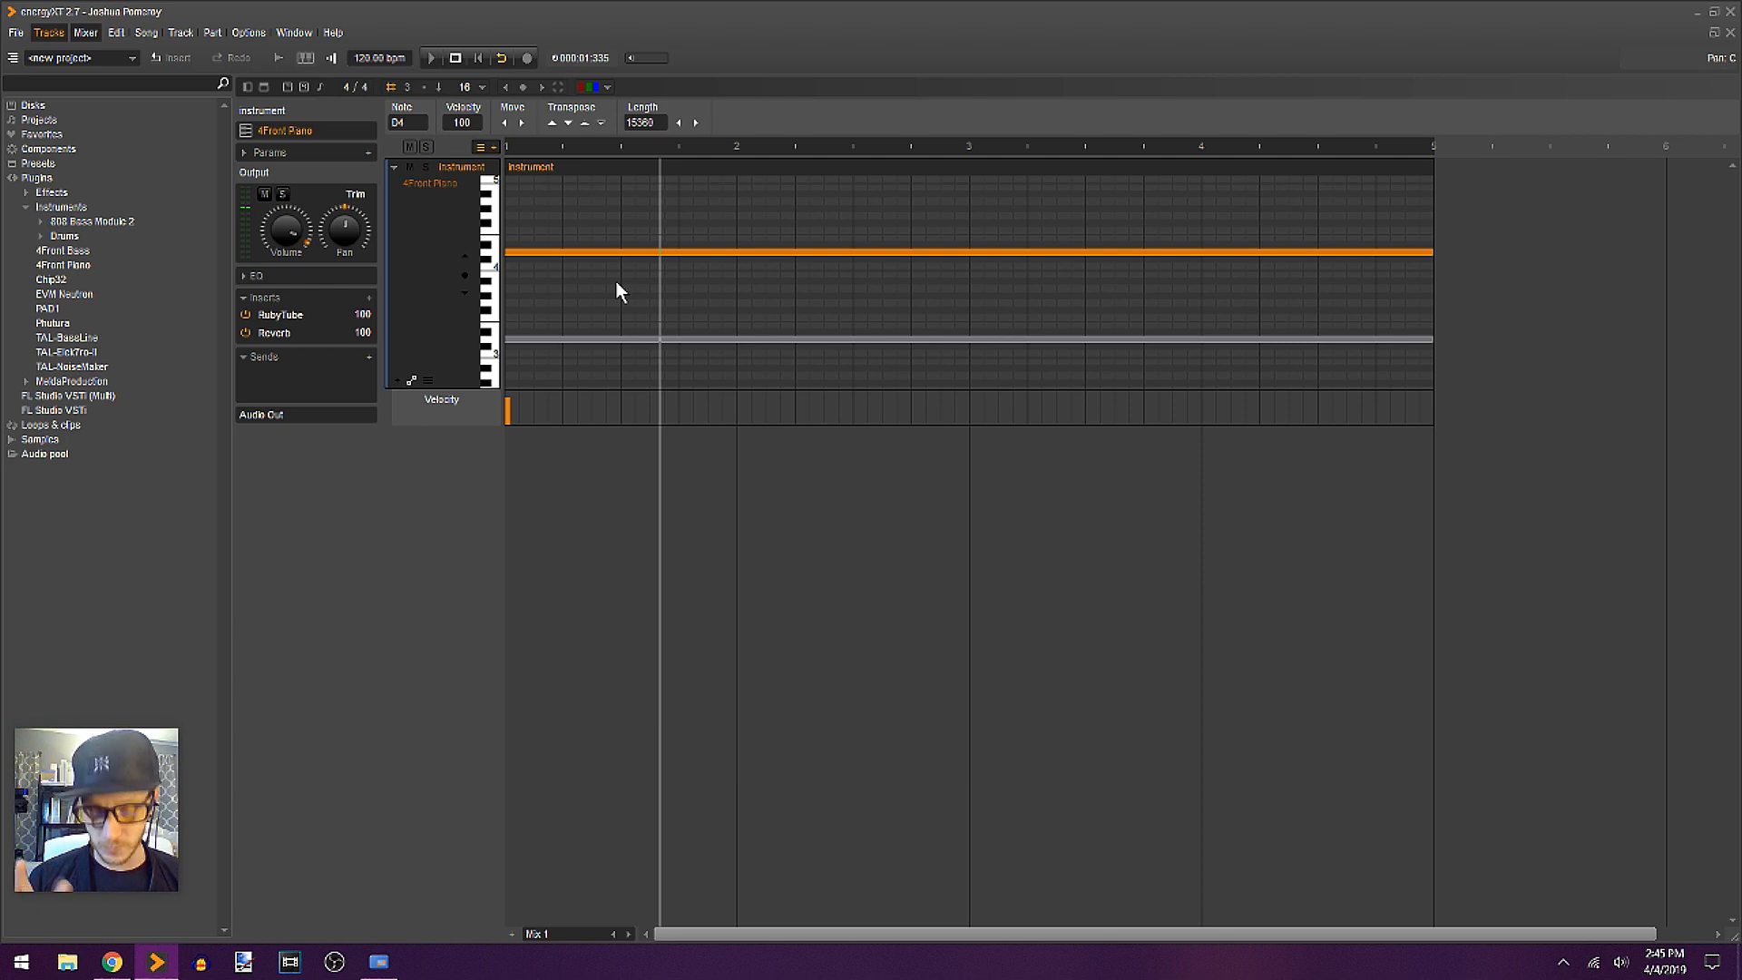
key(space)
key(space)
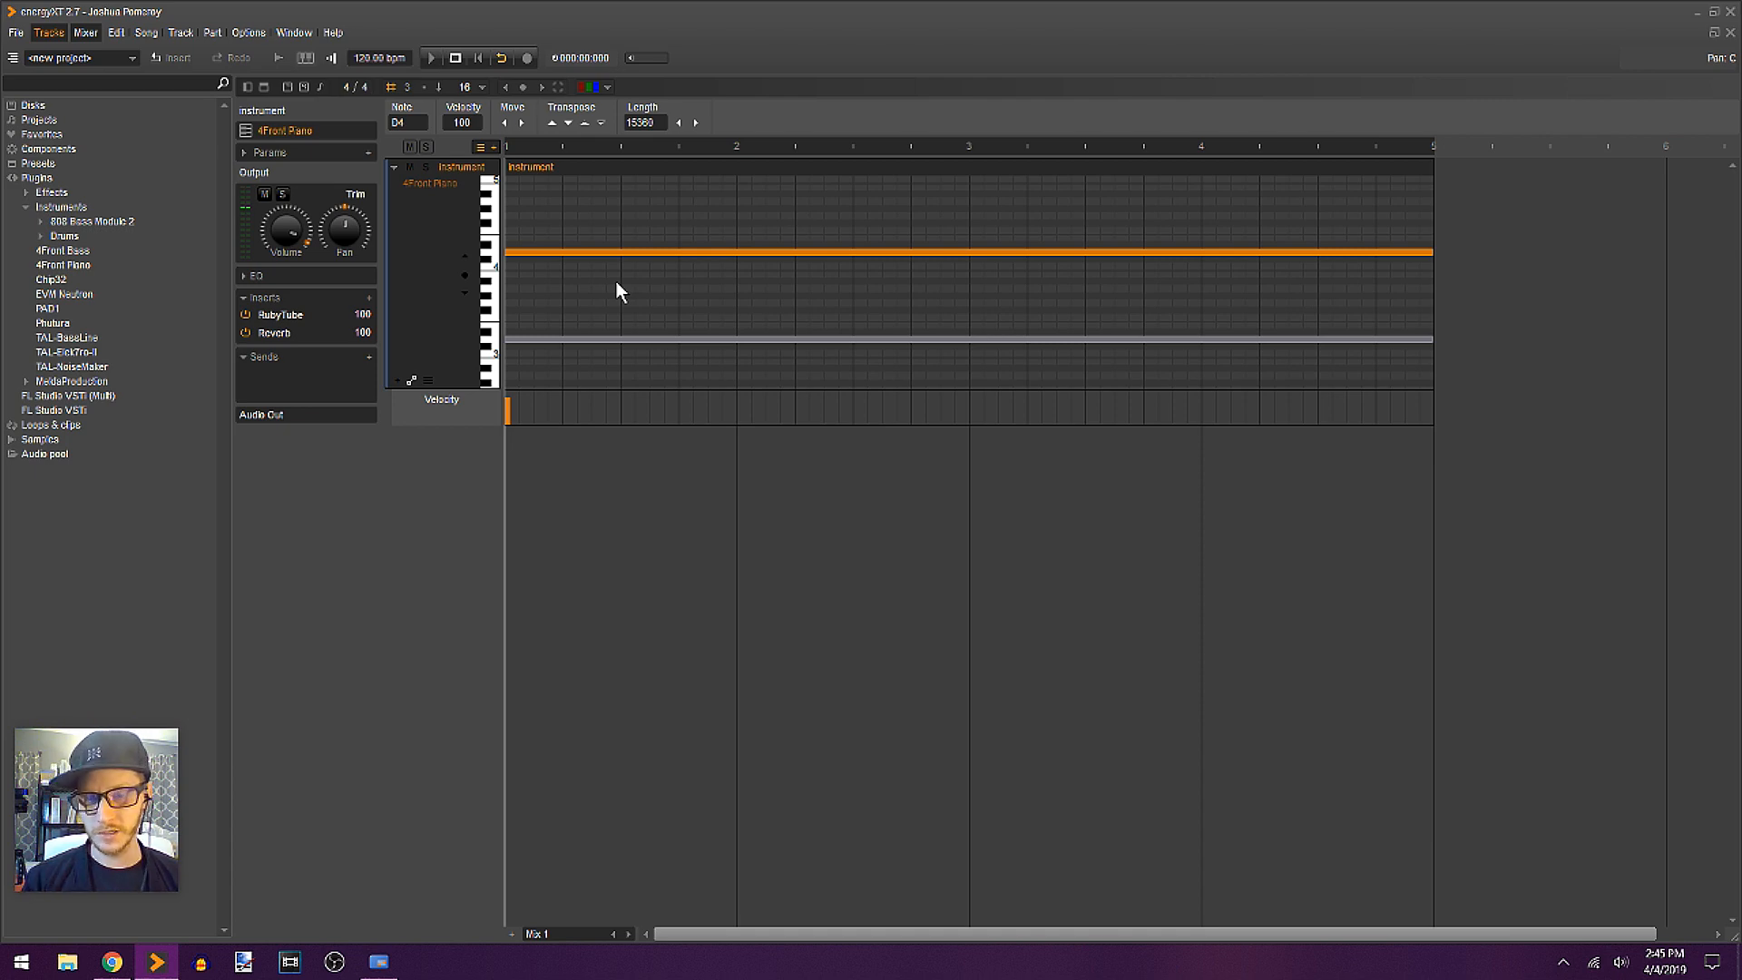
Step: Collapse the piano track's note editor and play the part from the start again
click(395, 167)
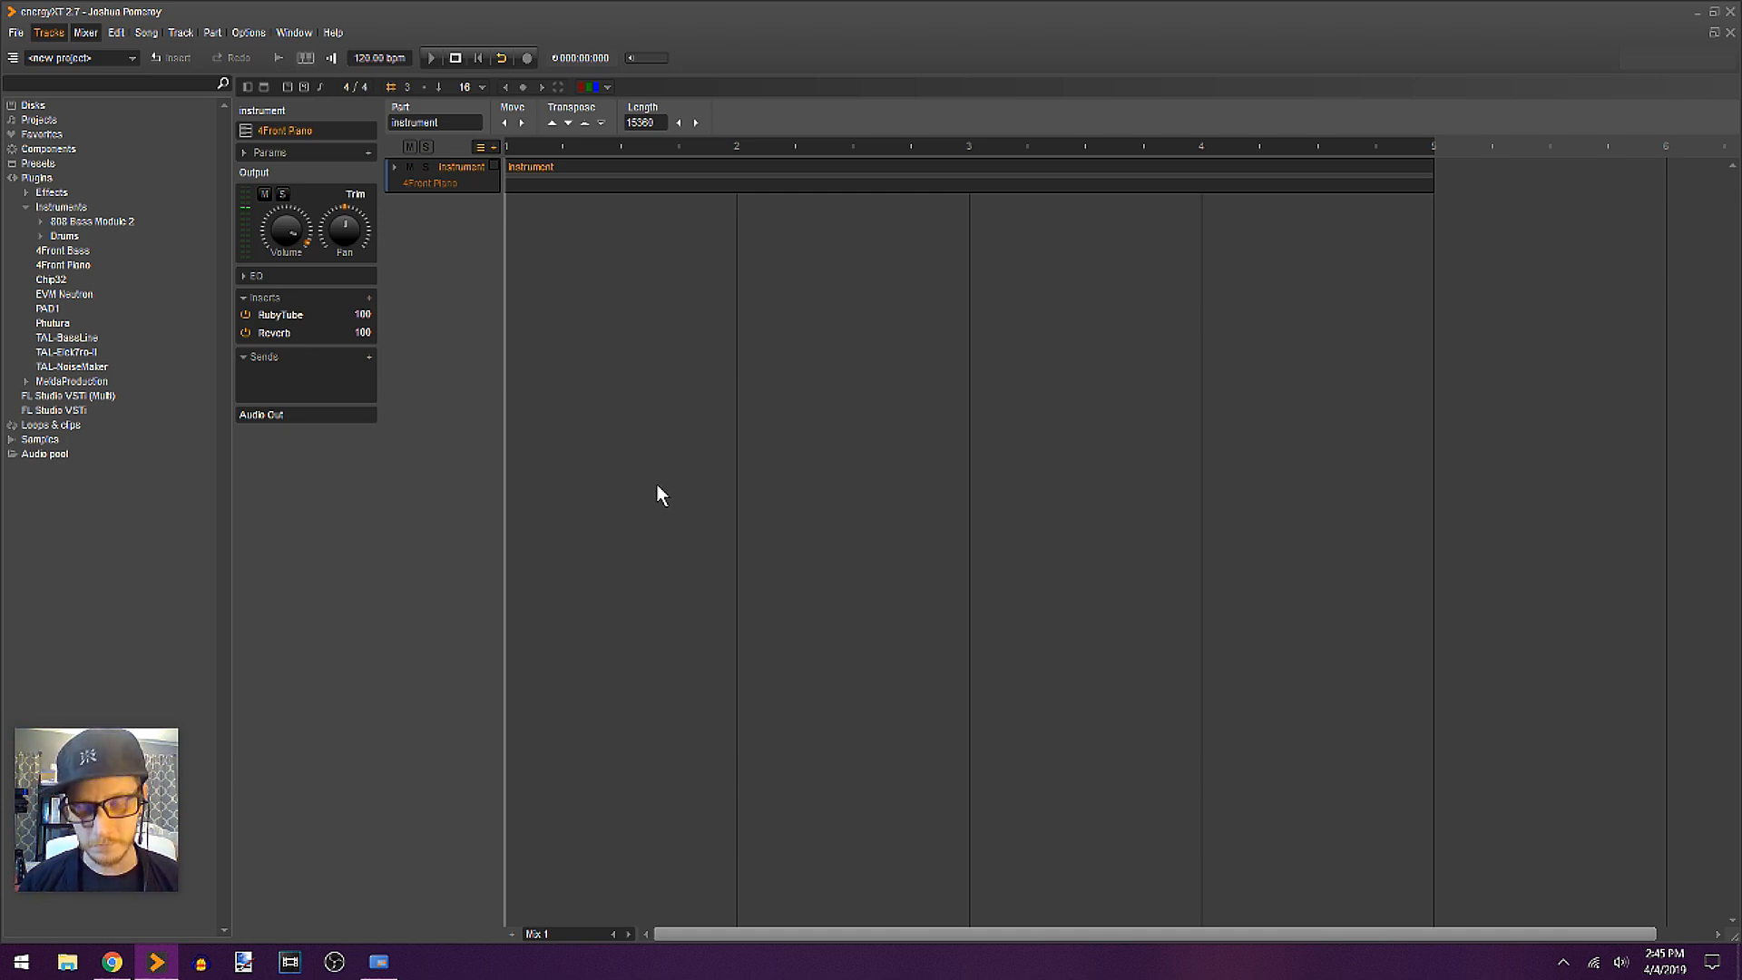
key(space)
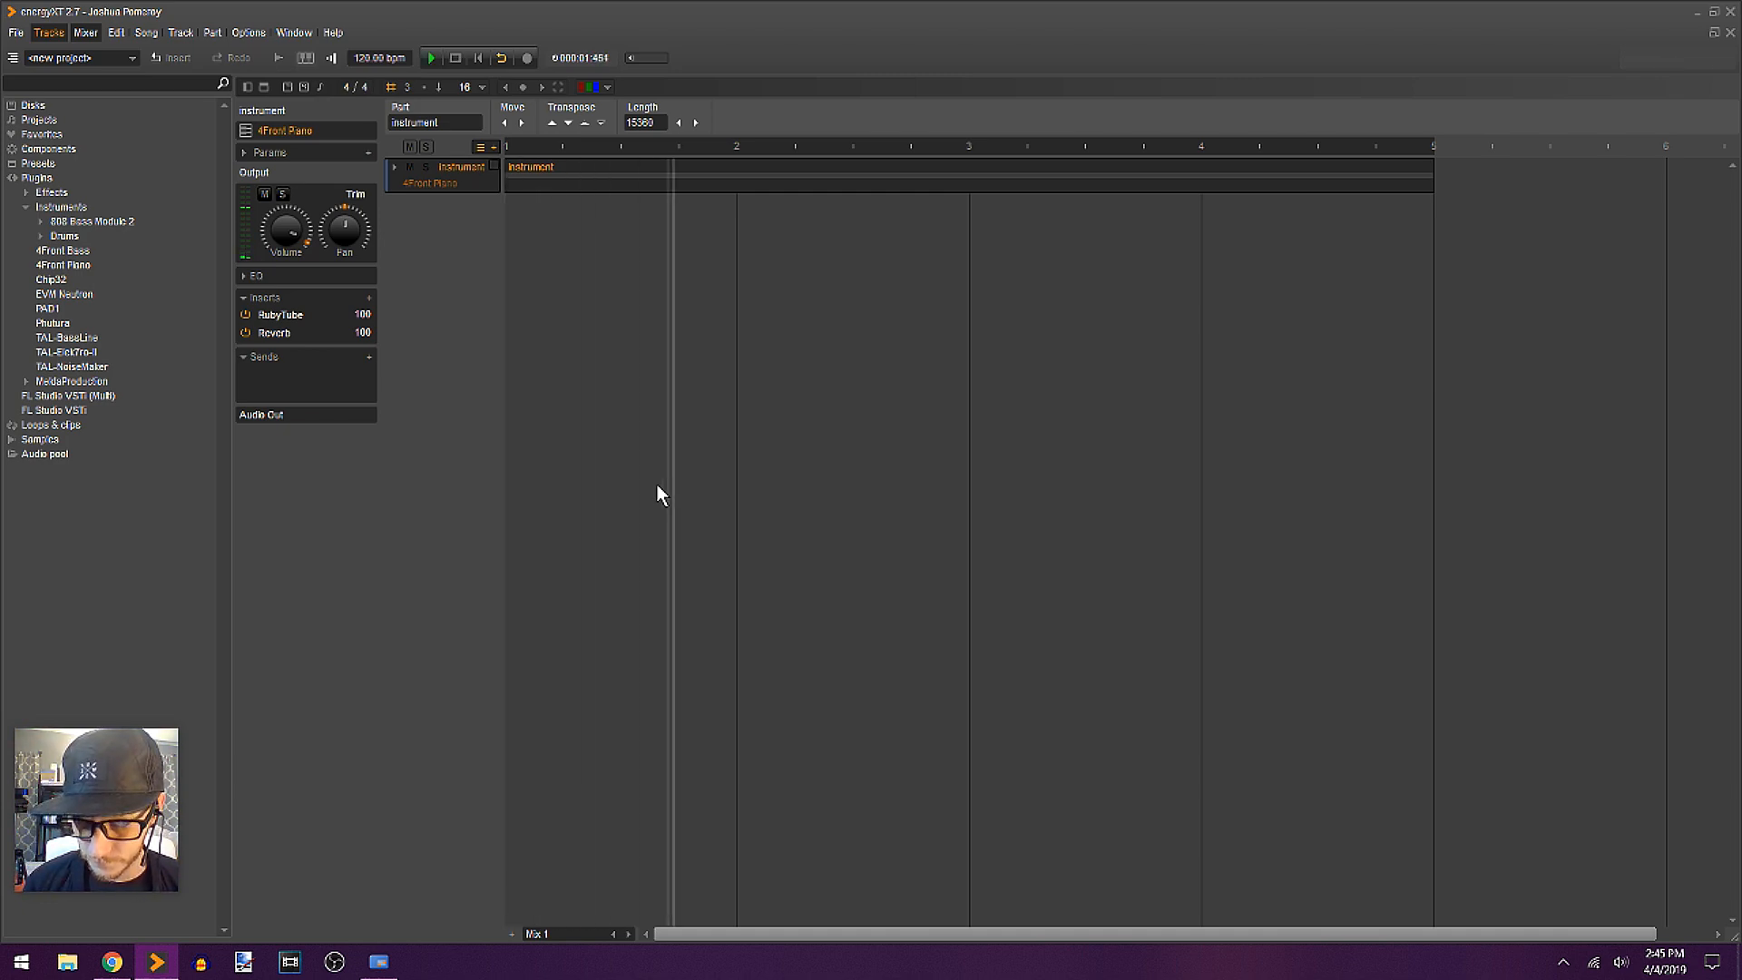
key(space)
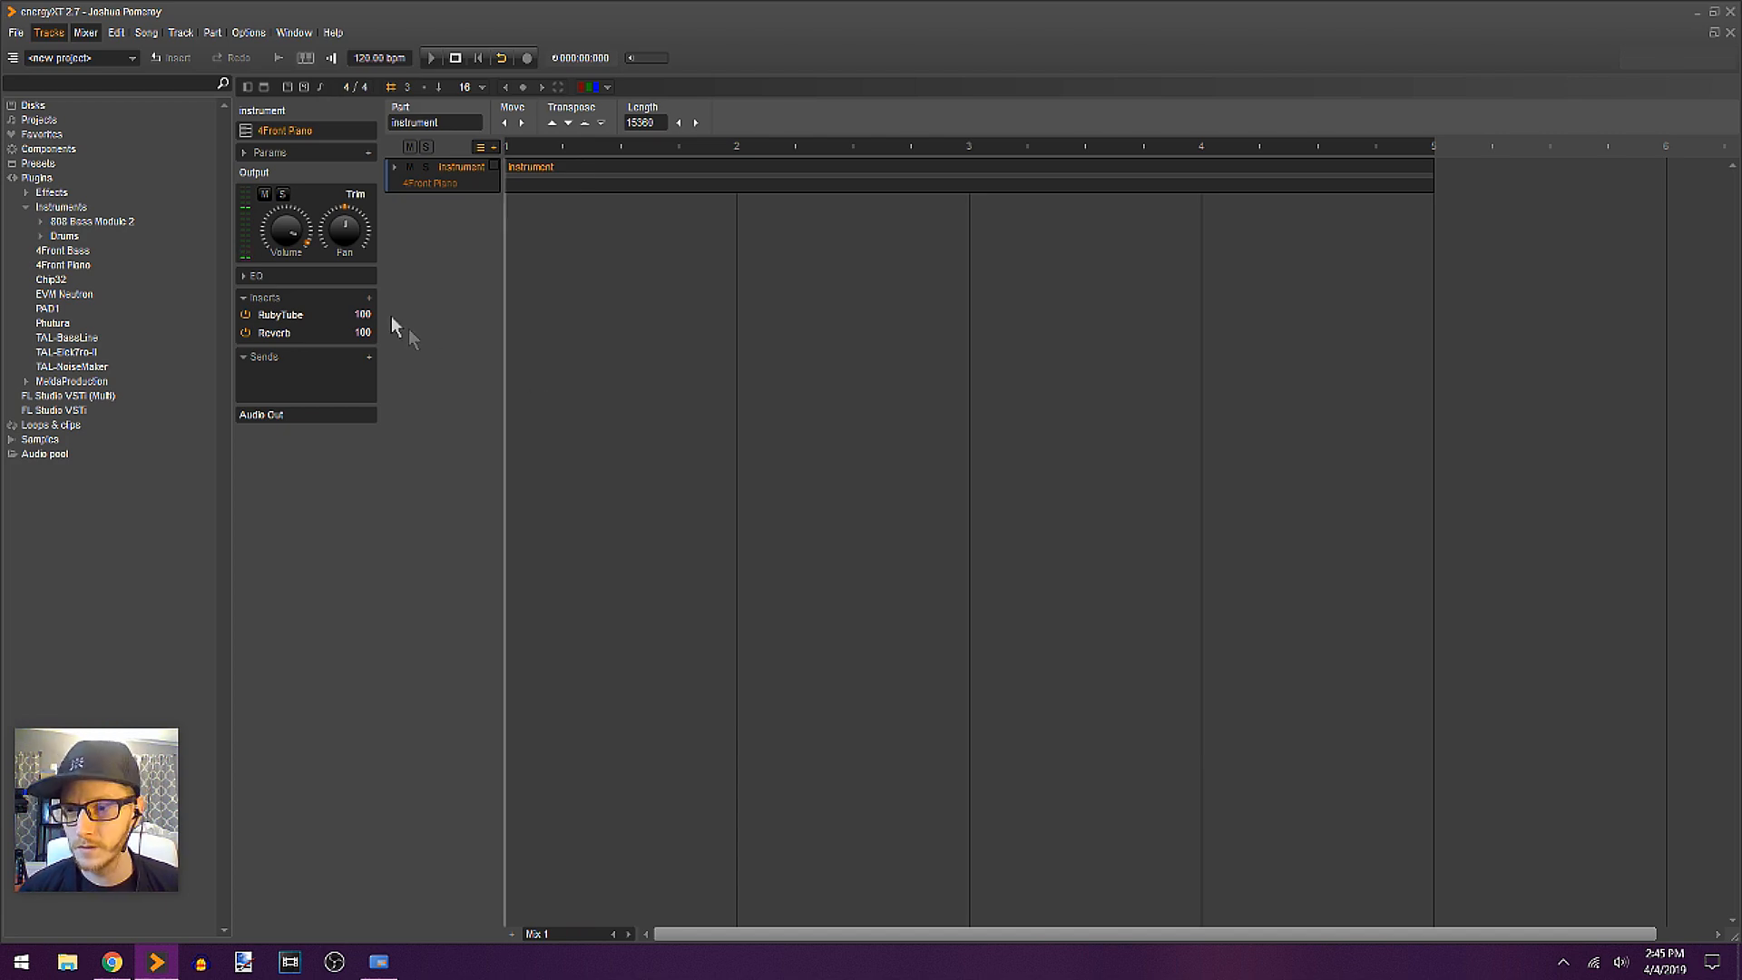
Step: Bypass the RubyTube insert on the piano track and play the part without it
click(372, 297)
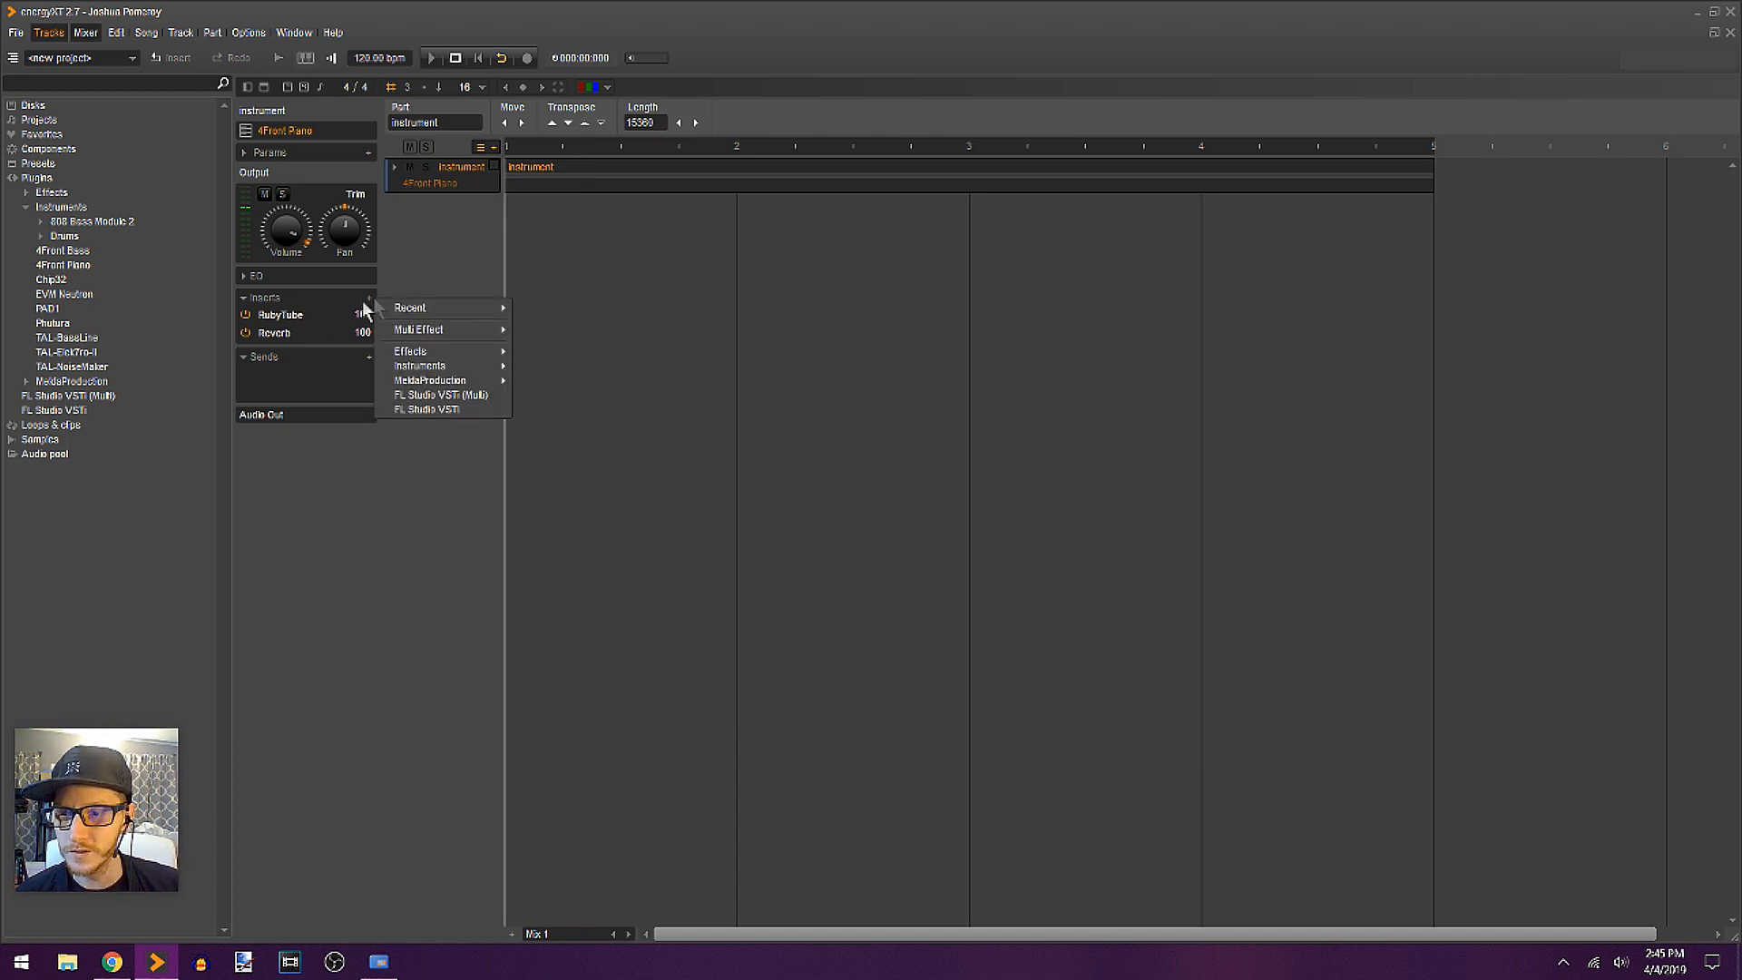
click(264, 312)
key(space)
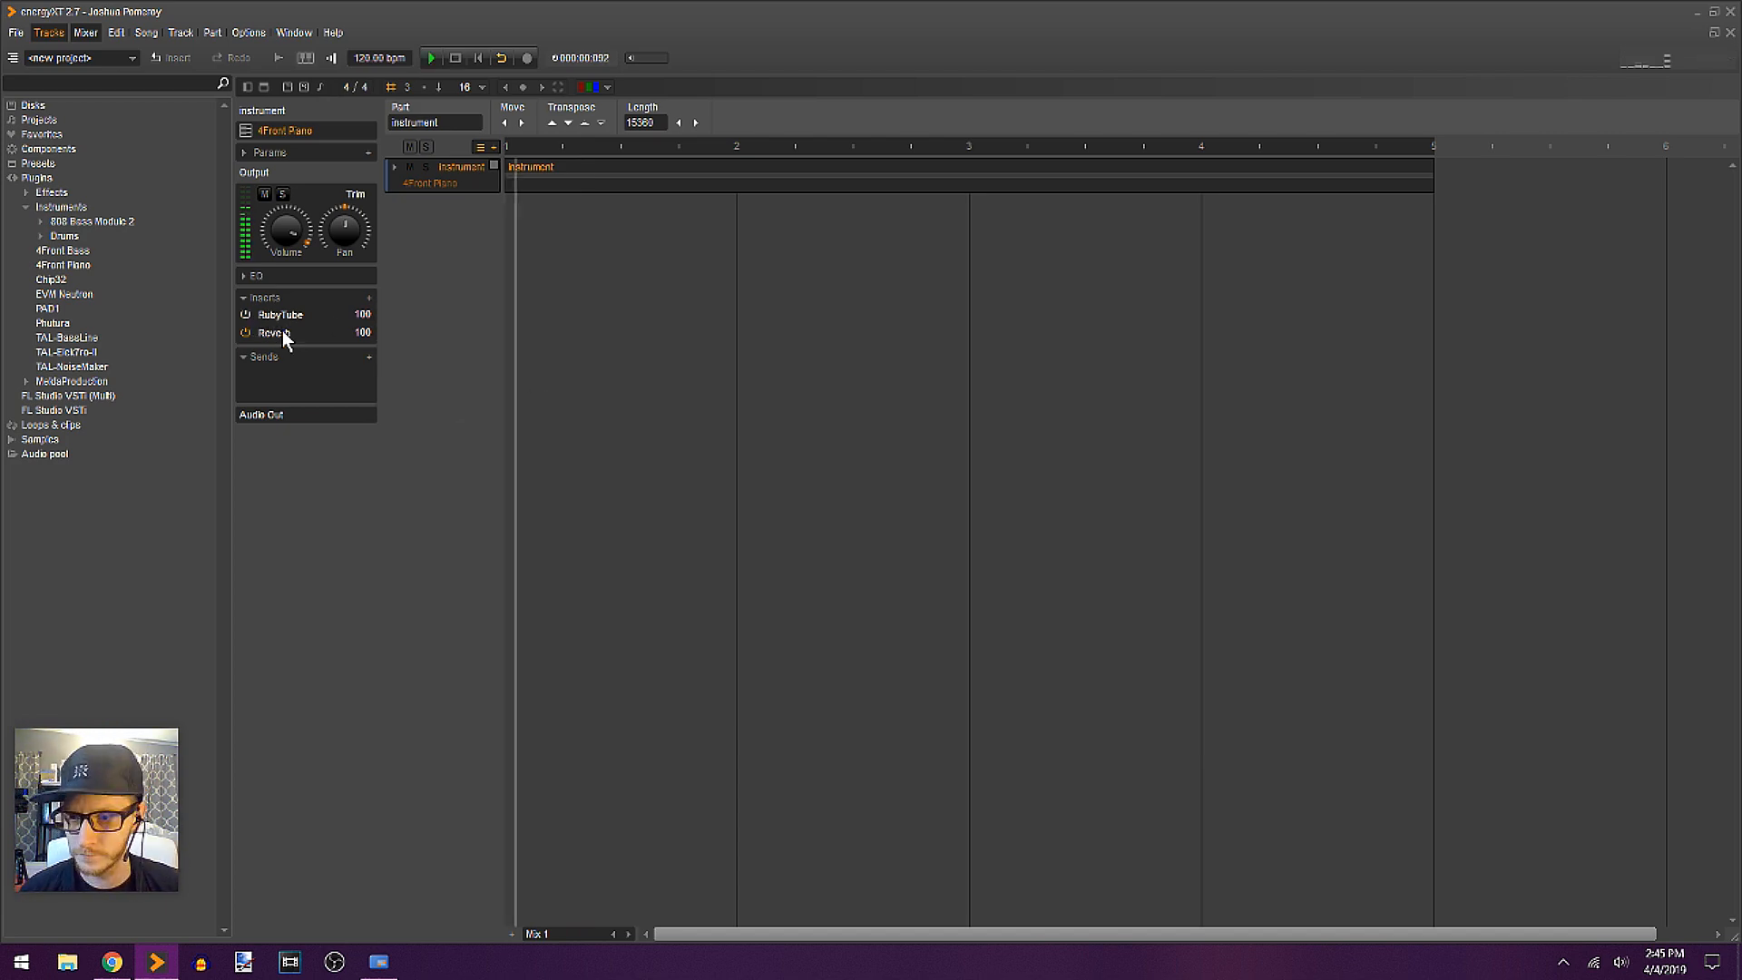
key(space)
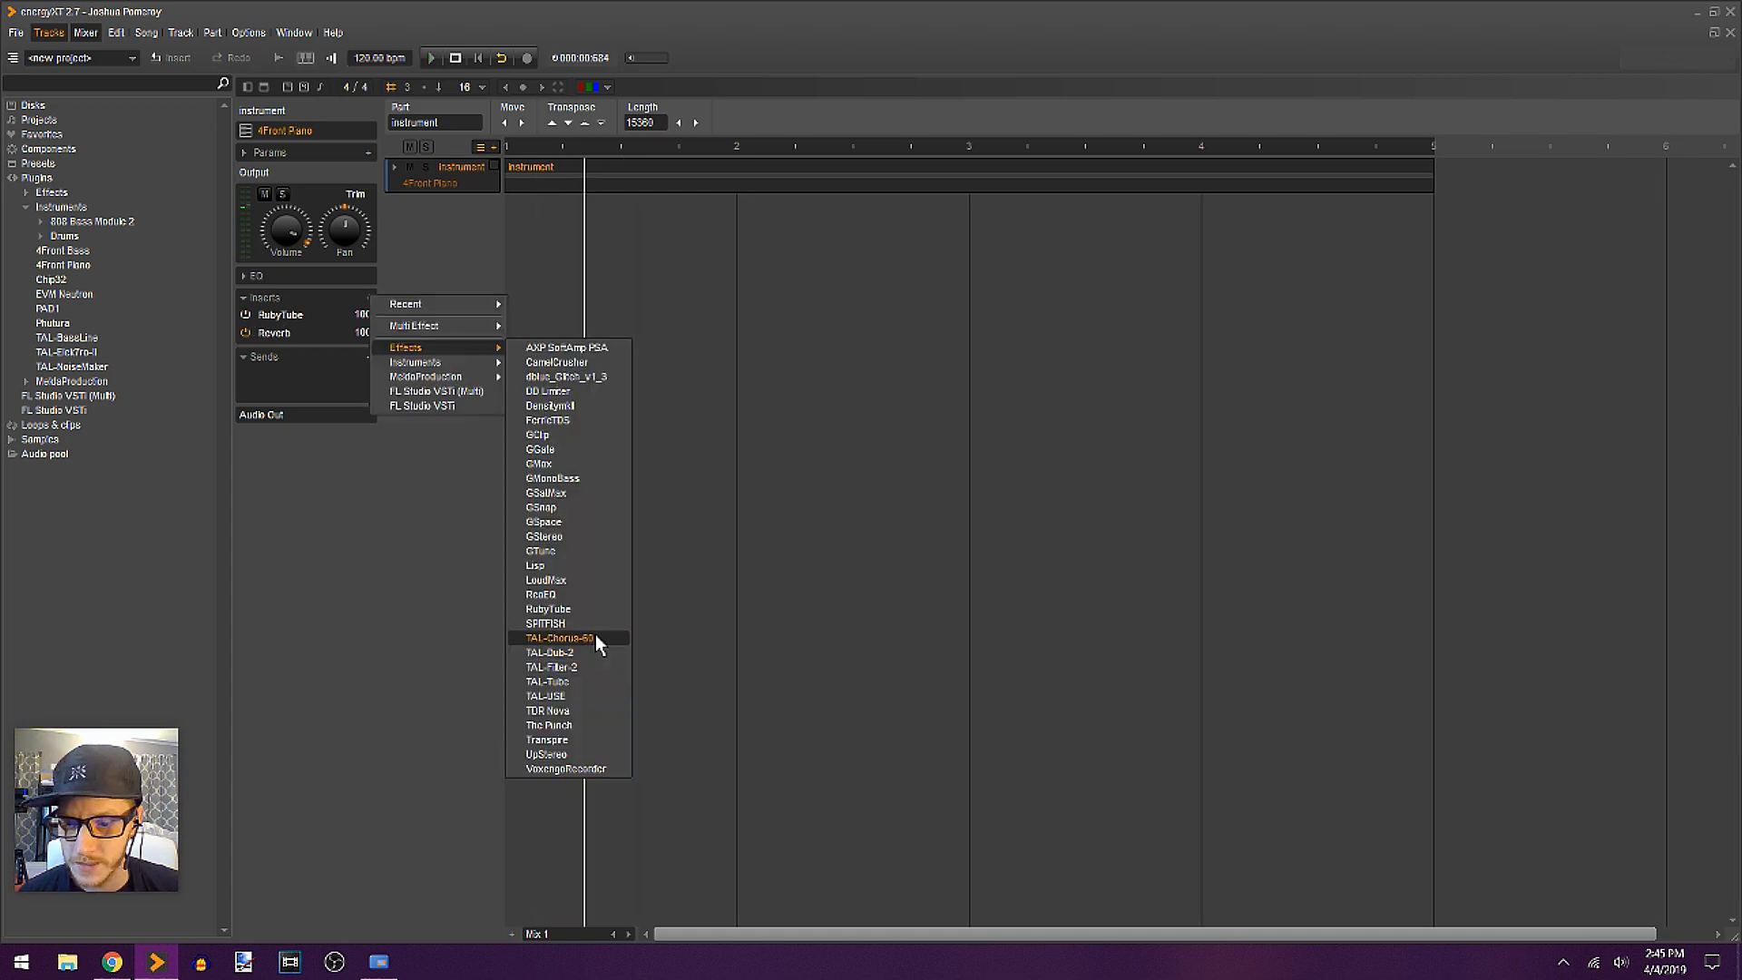
Step: Add TAL-Chorus-60 as an insert on the piano track and open its settings window clear of the insert list during playback
click(595, 634)
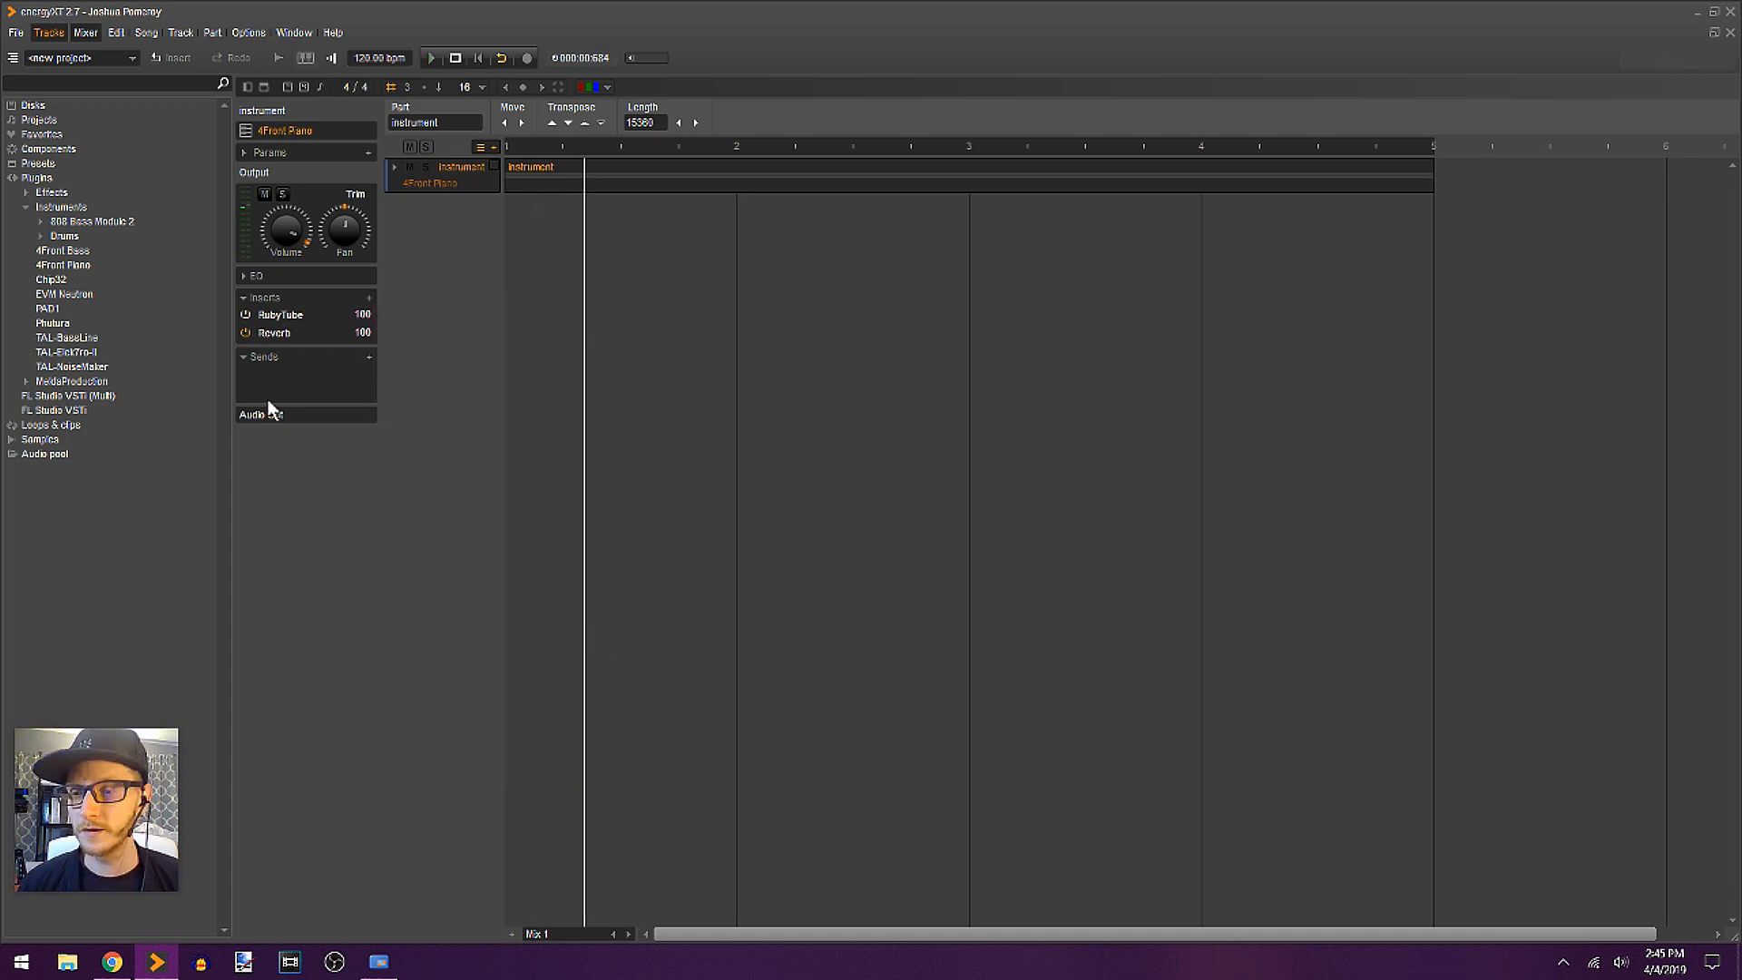
key(space)
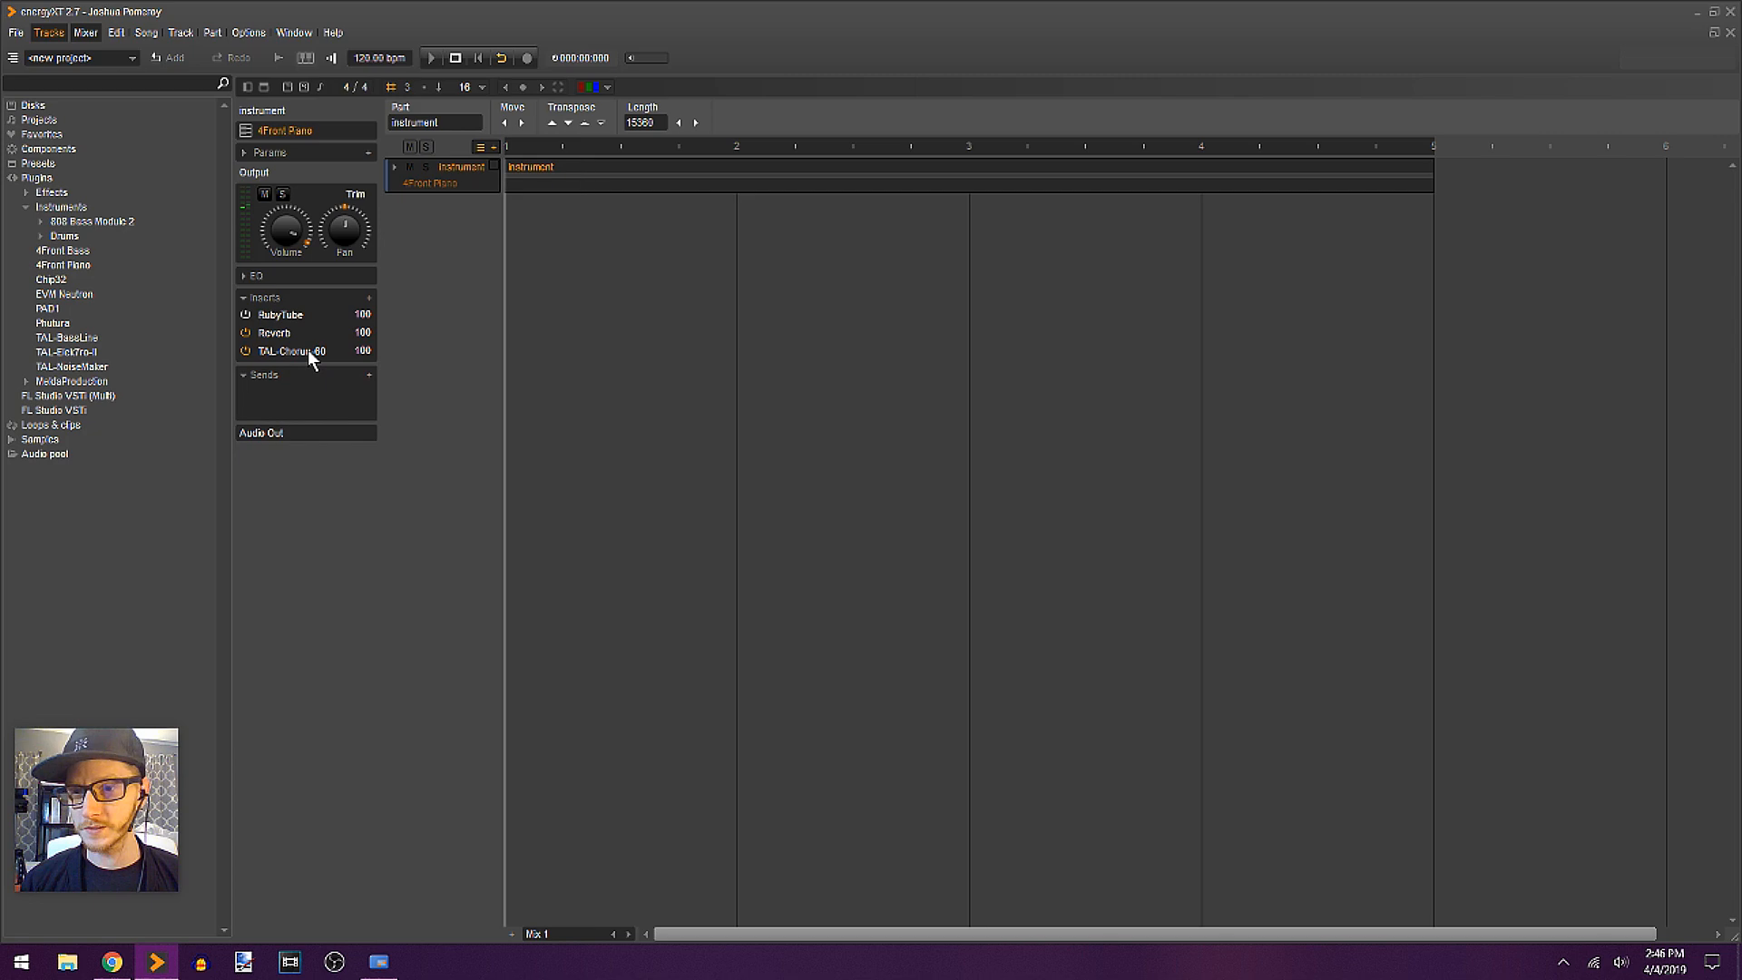
double_click(307, 350)
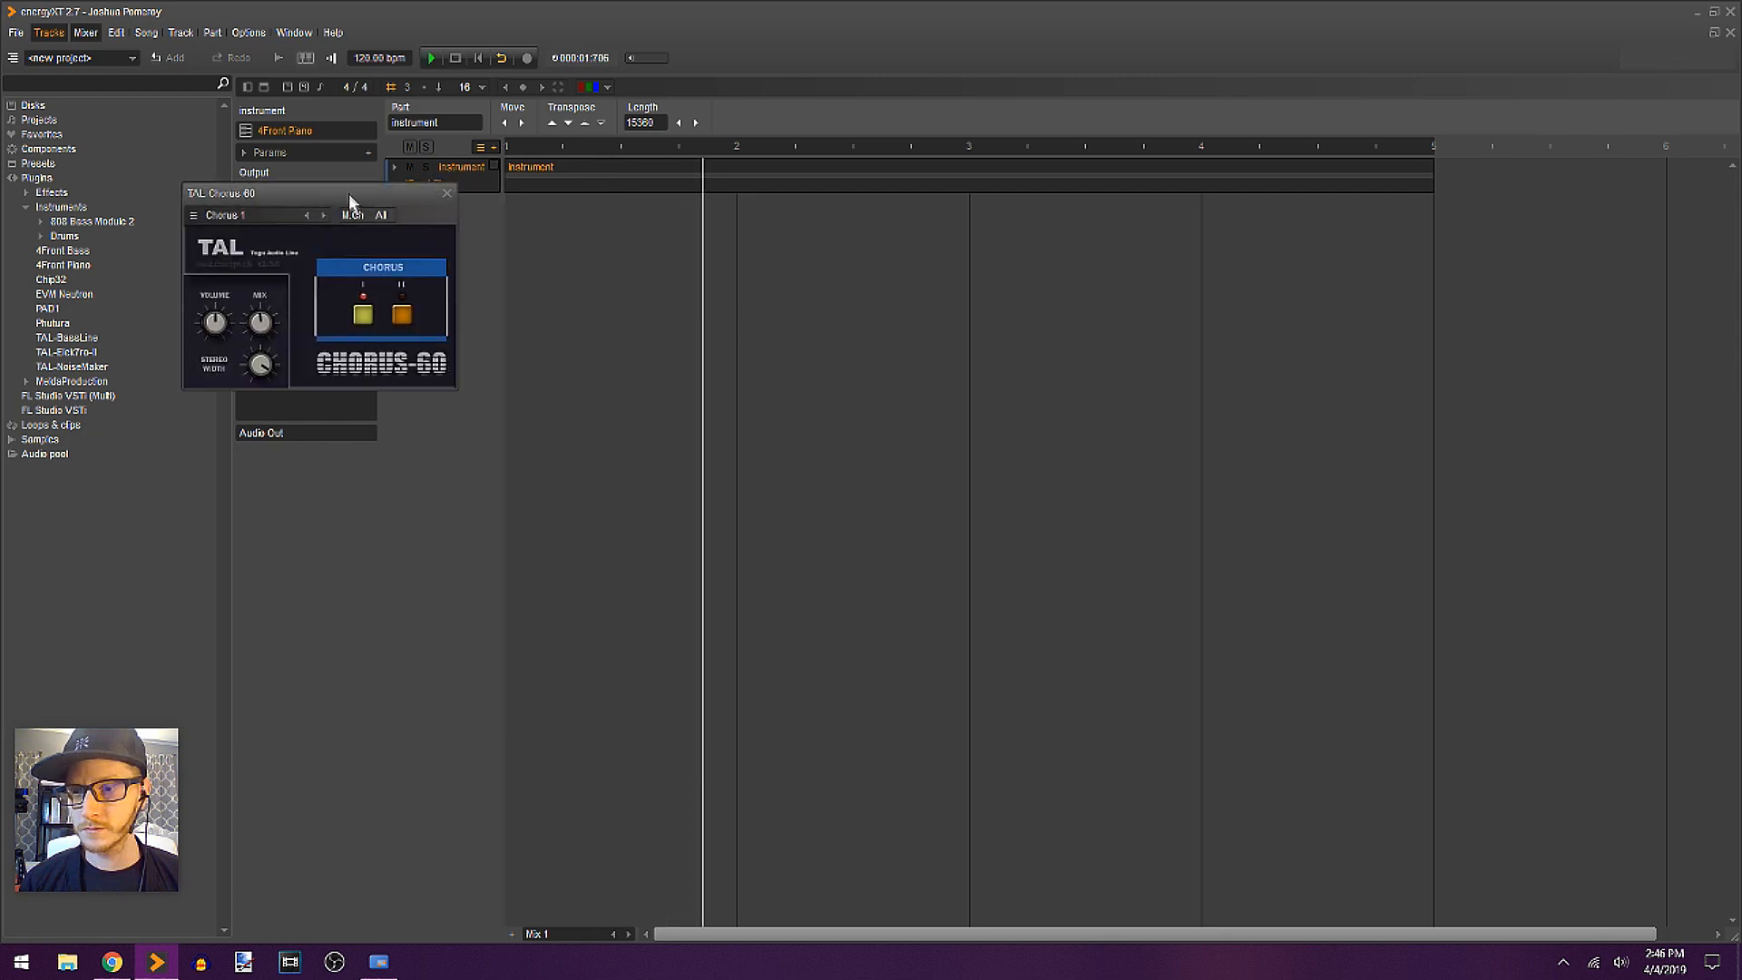
drag(348, 193, 806, 370)
Step: Reorder the inserts so RubyTube is enabled and sits after Reverb and TAL-Chorus-60, and stop playback
drag(276, 313, 307, 356)
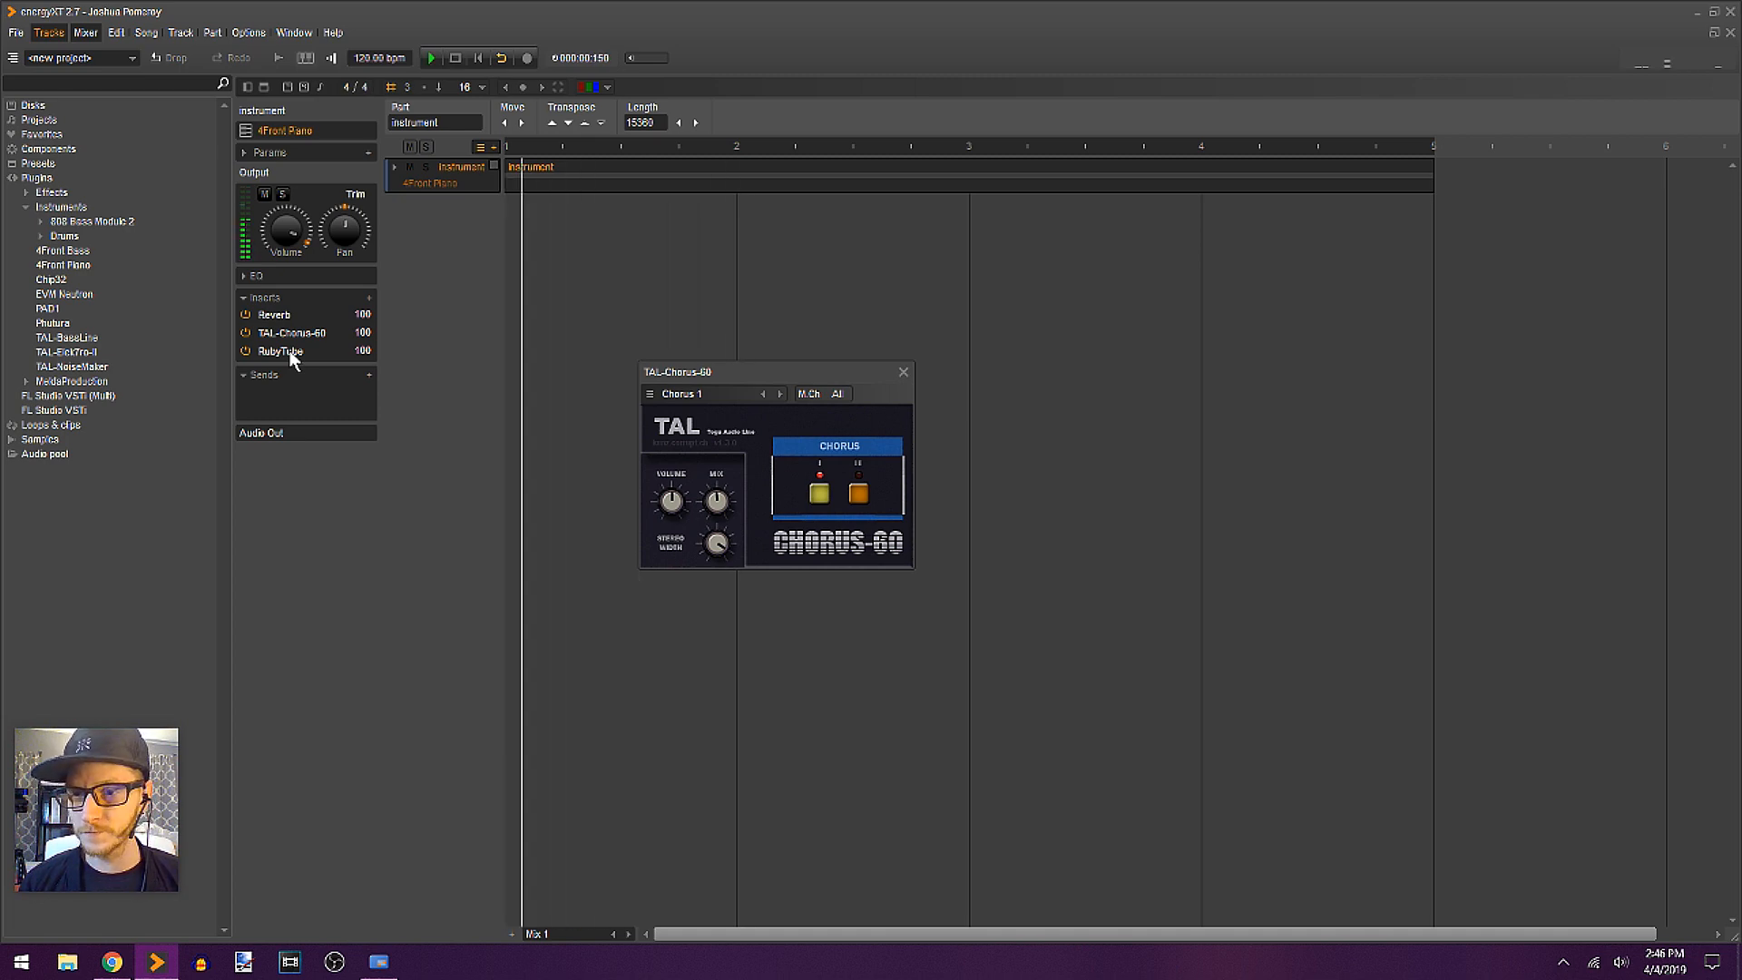
key(space)
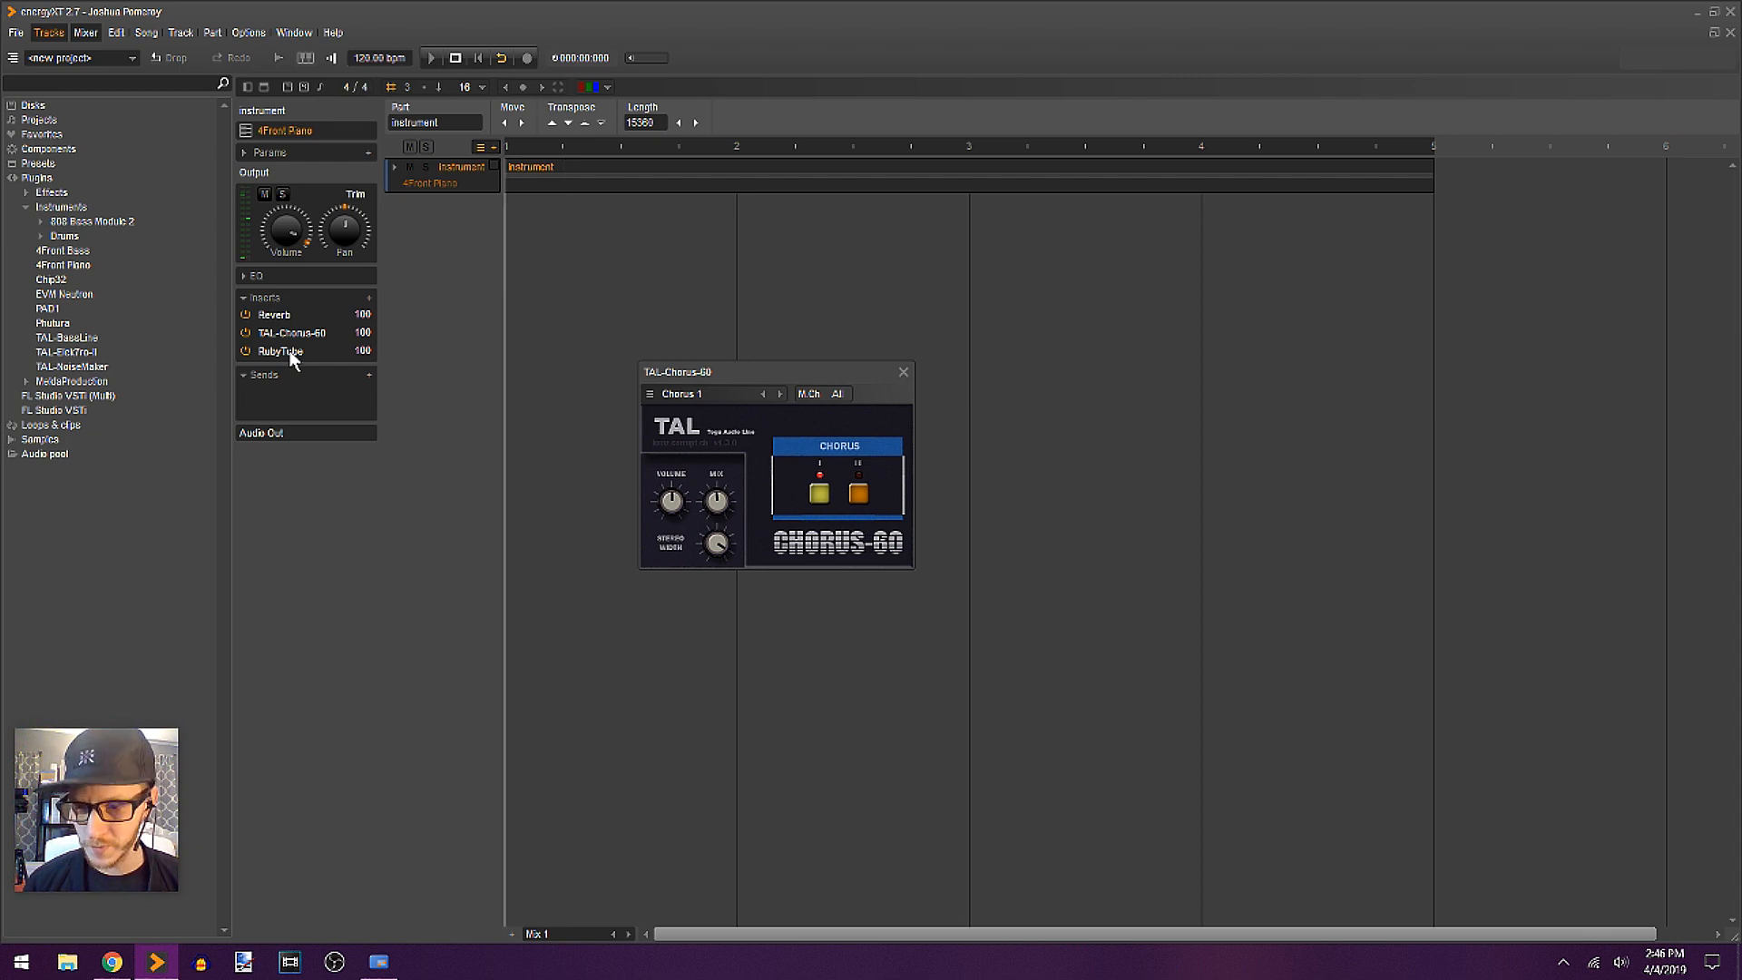
Step: Set TAL-Chorus-60 to chorus II only with a higher mix, and replay the part several times to check it
click(857, 497)
key(space)
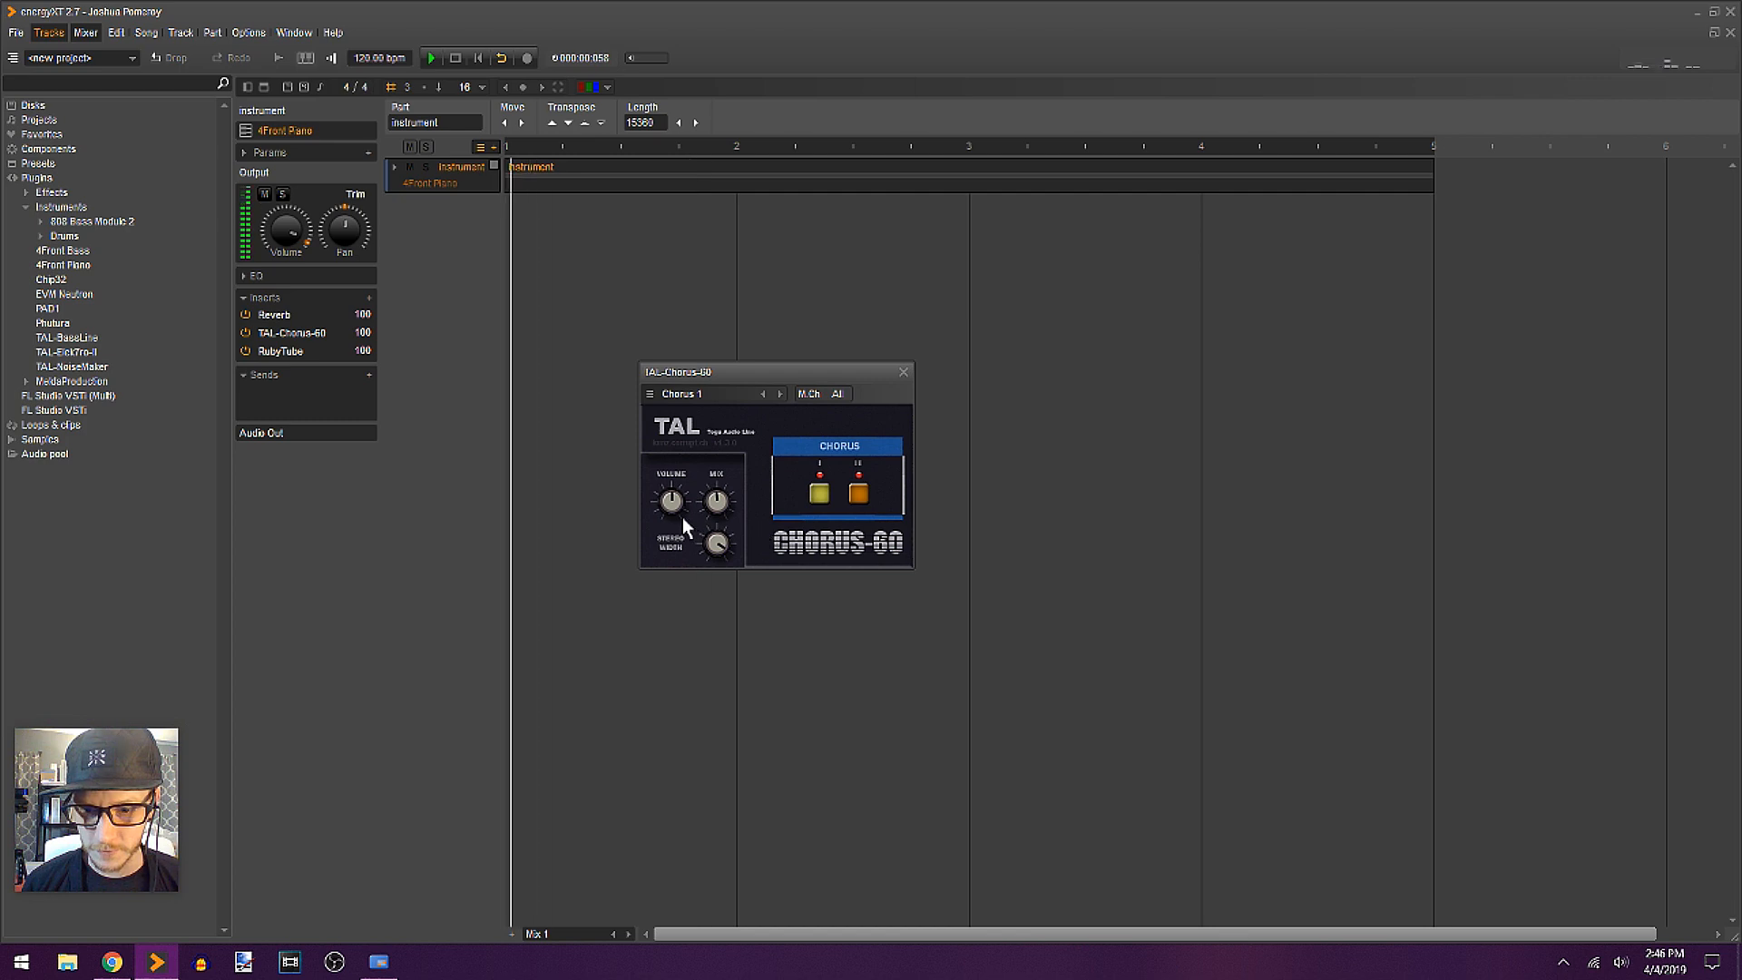
mouse_move(720, 547)
mouse_down()
mouse_move(720, 579)
mouse_move(720, 547)
mouse_up()
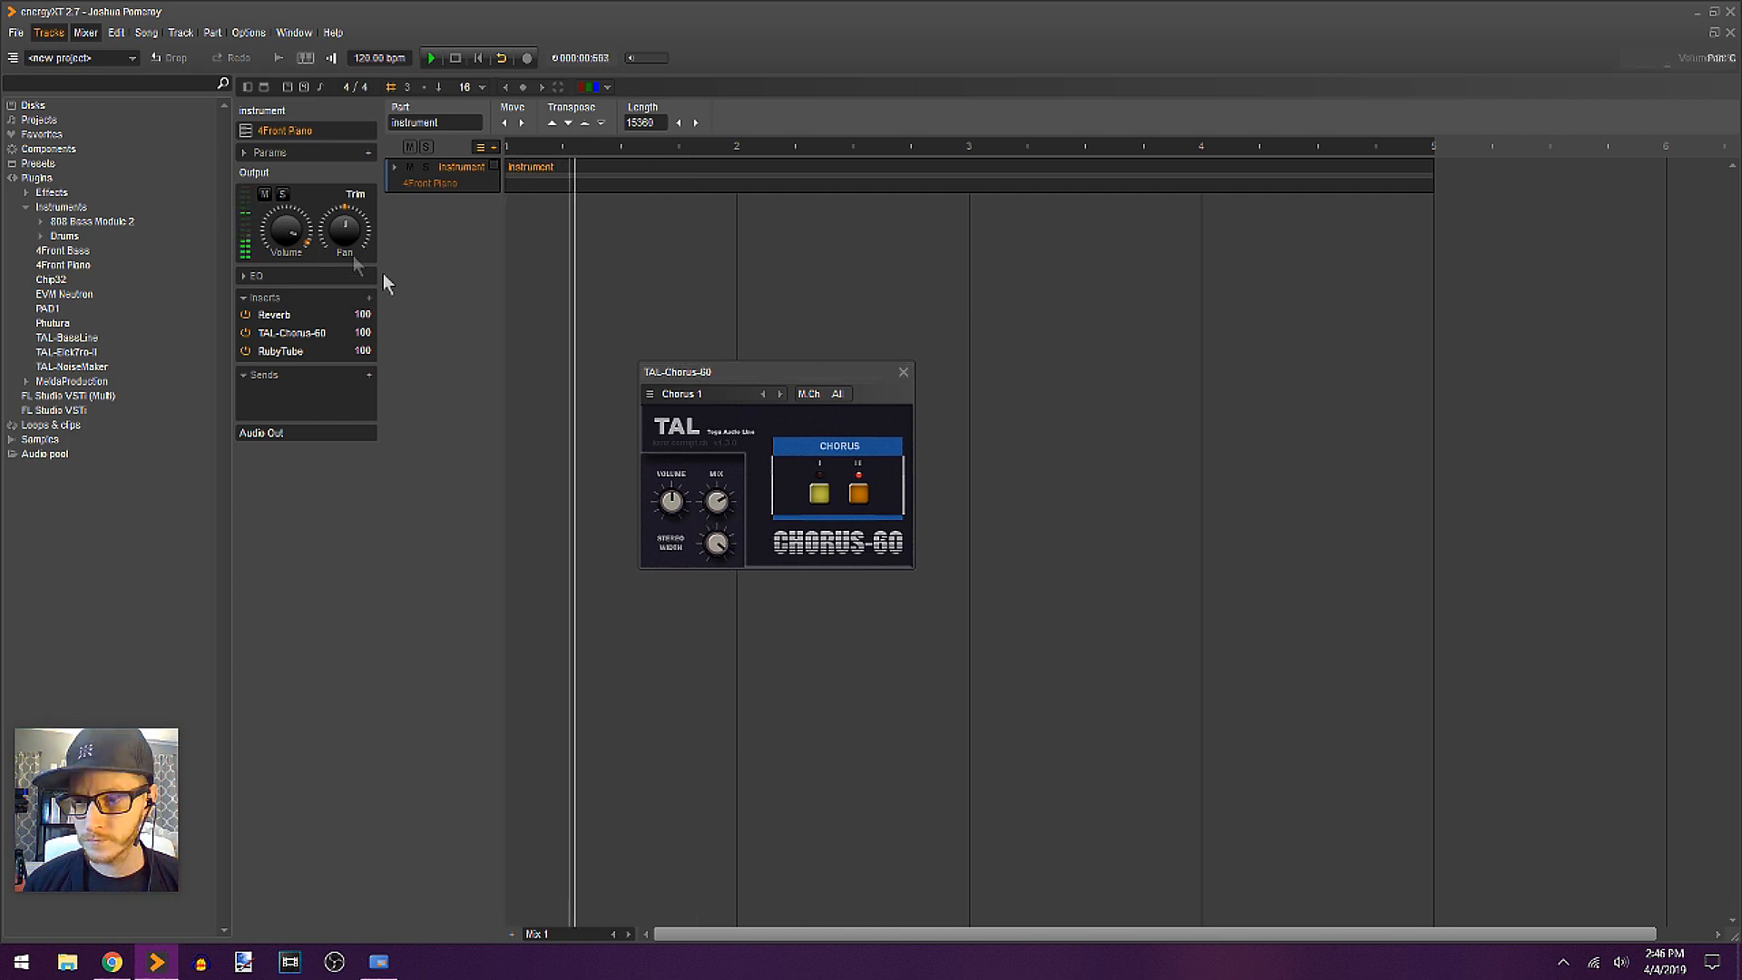
key(space)
key(space)
key(space)
key(space)
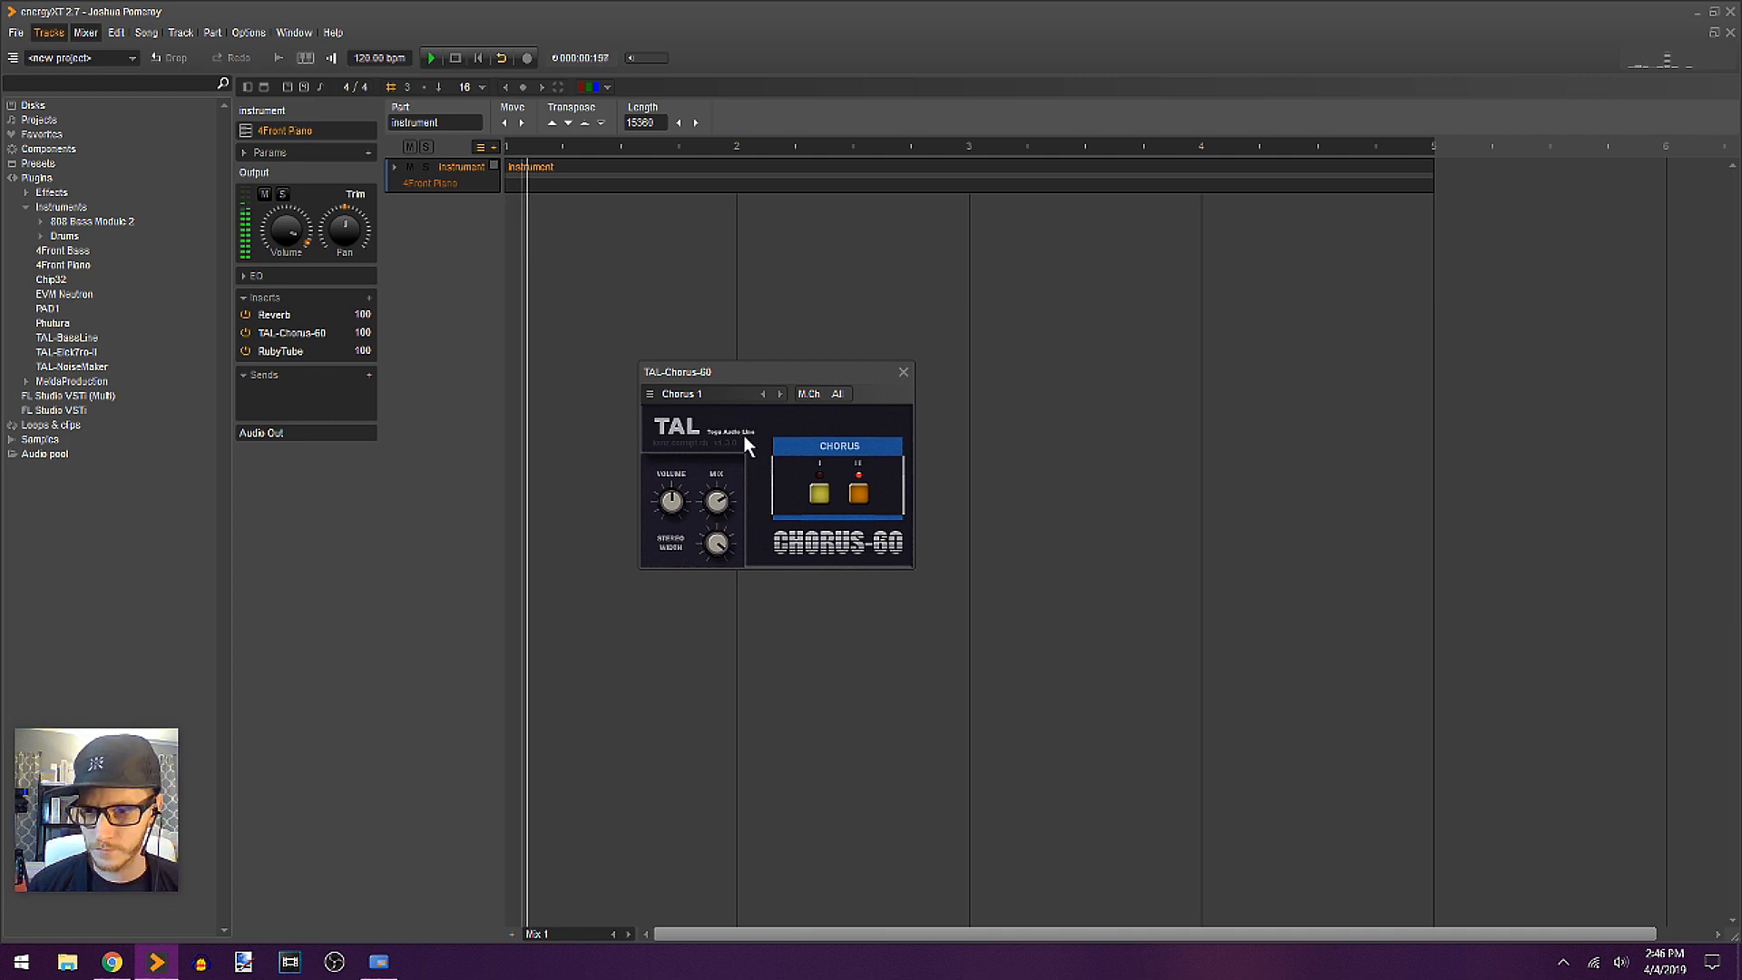
key(space)
key(space)
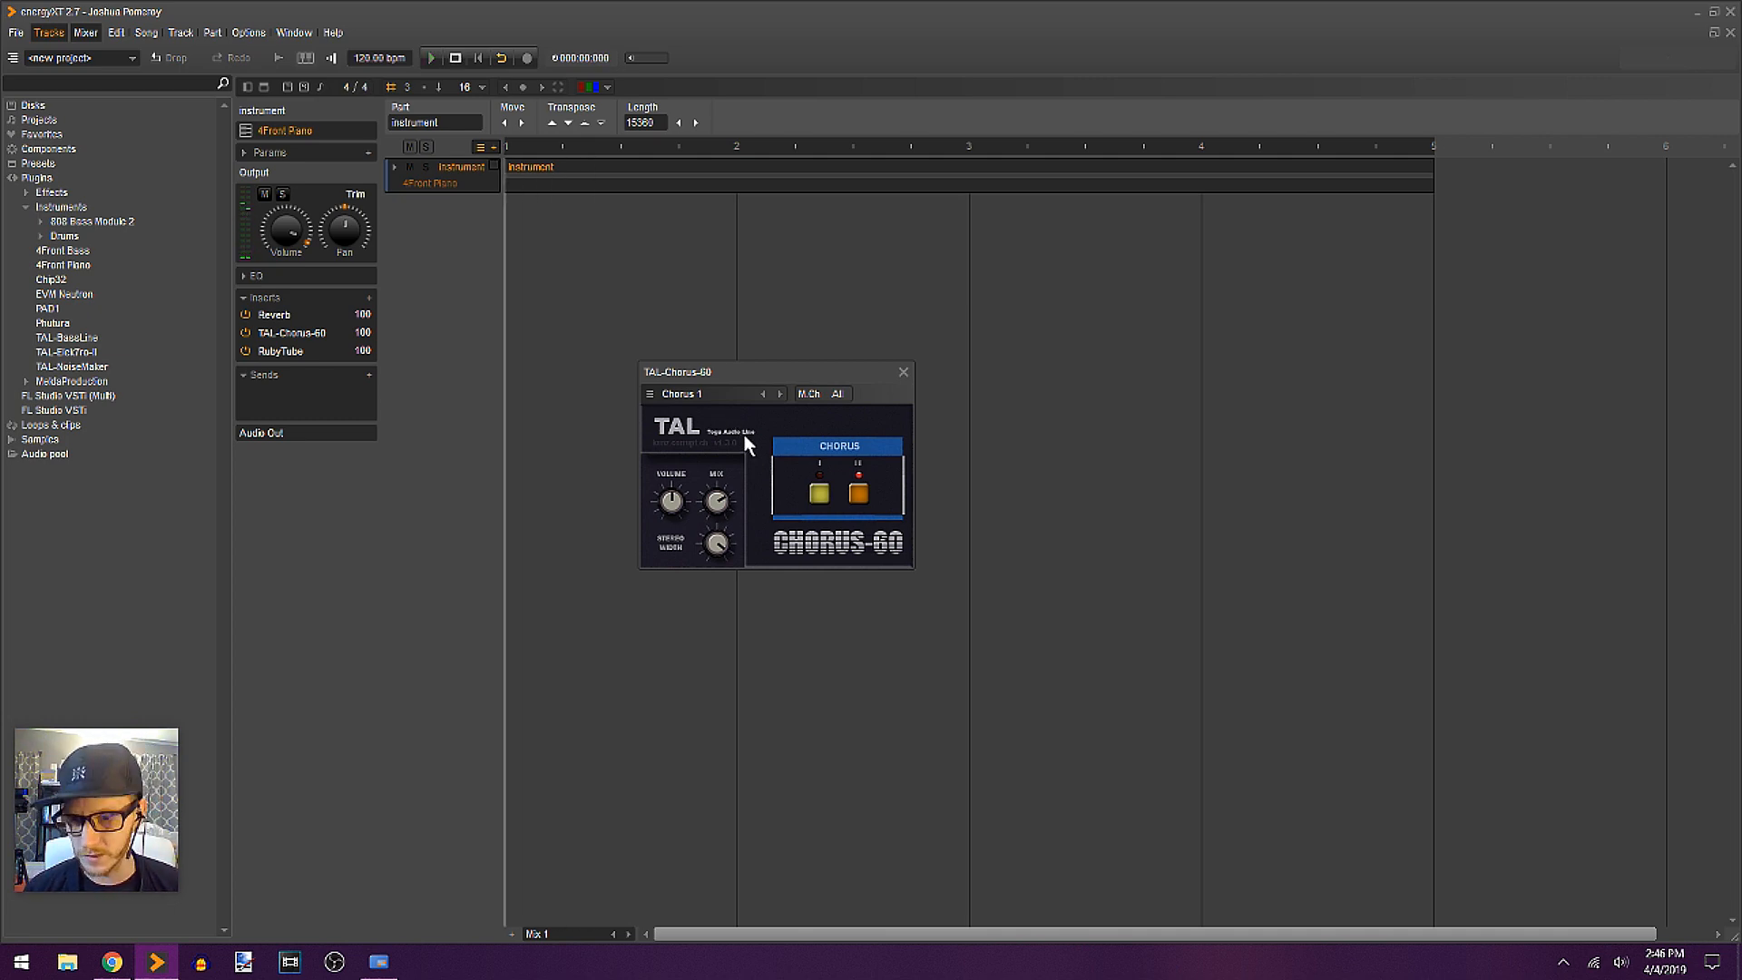
Step: Add the Guitar Amp effect after RubyTube and the Compressor effect before Reverb on the piano track, and play the part
click(370, 300)
mouse_move(465, 356)
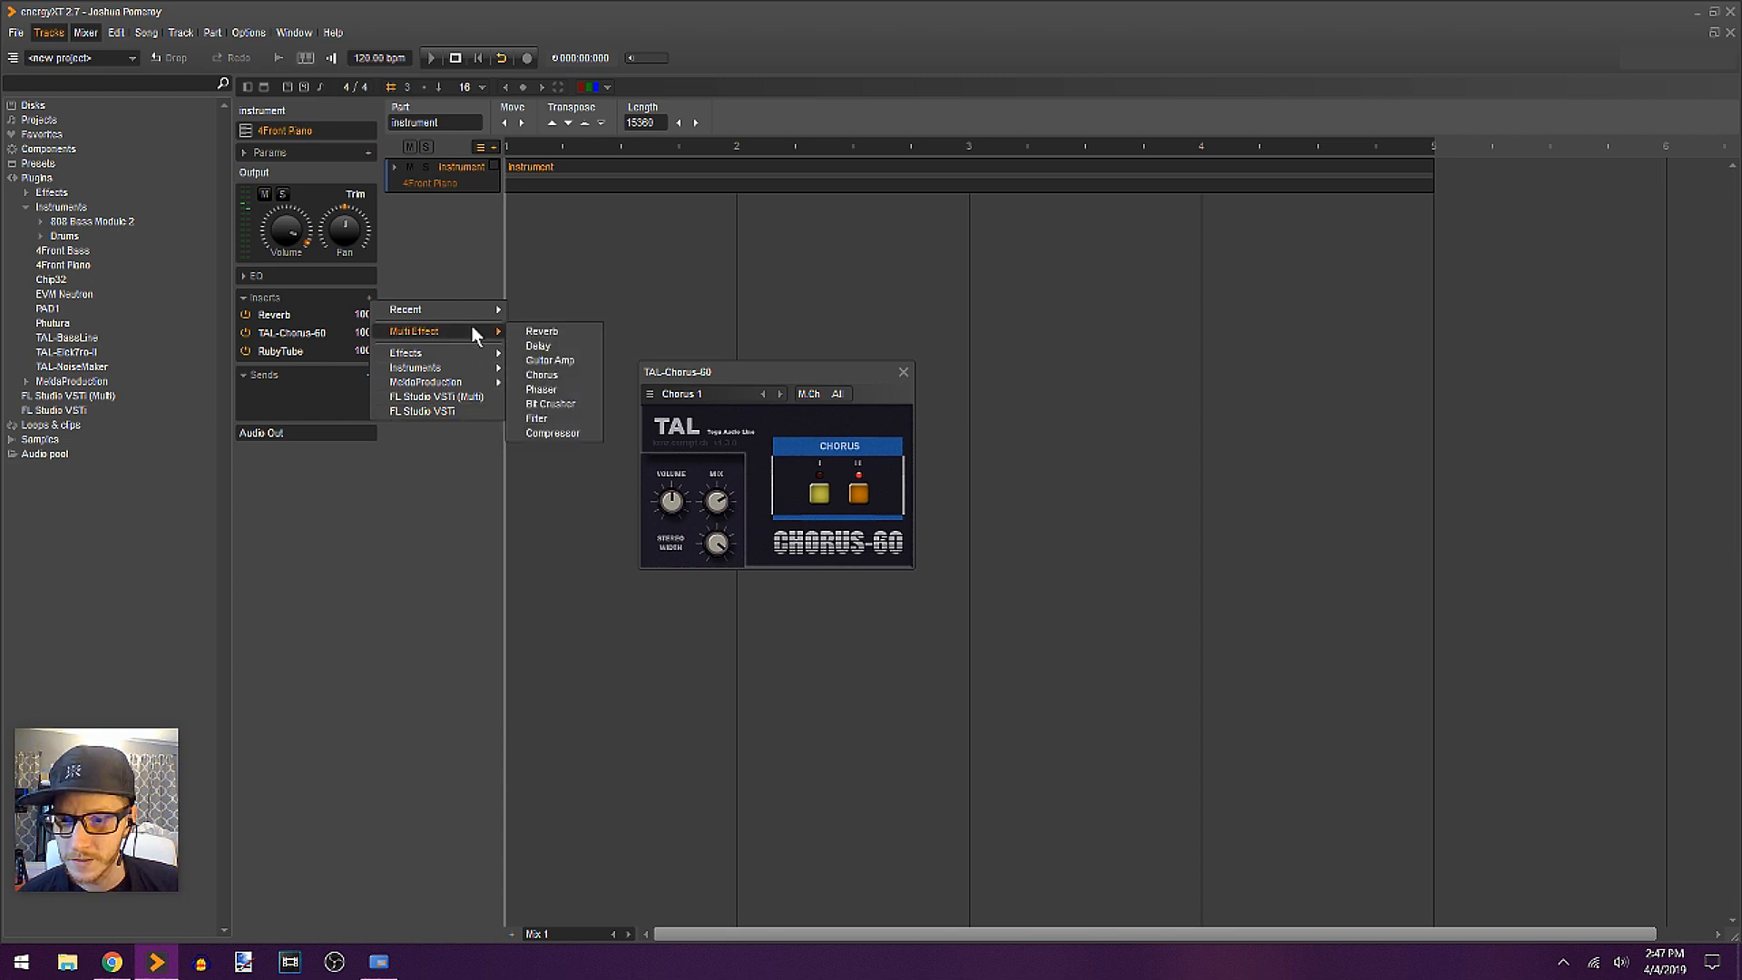
click(569, 361)
key(space)
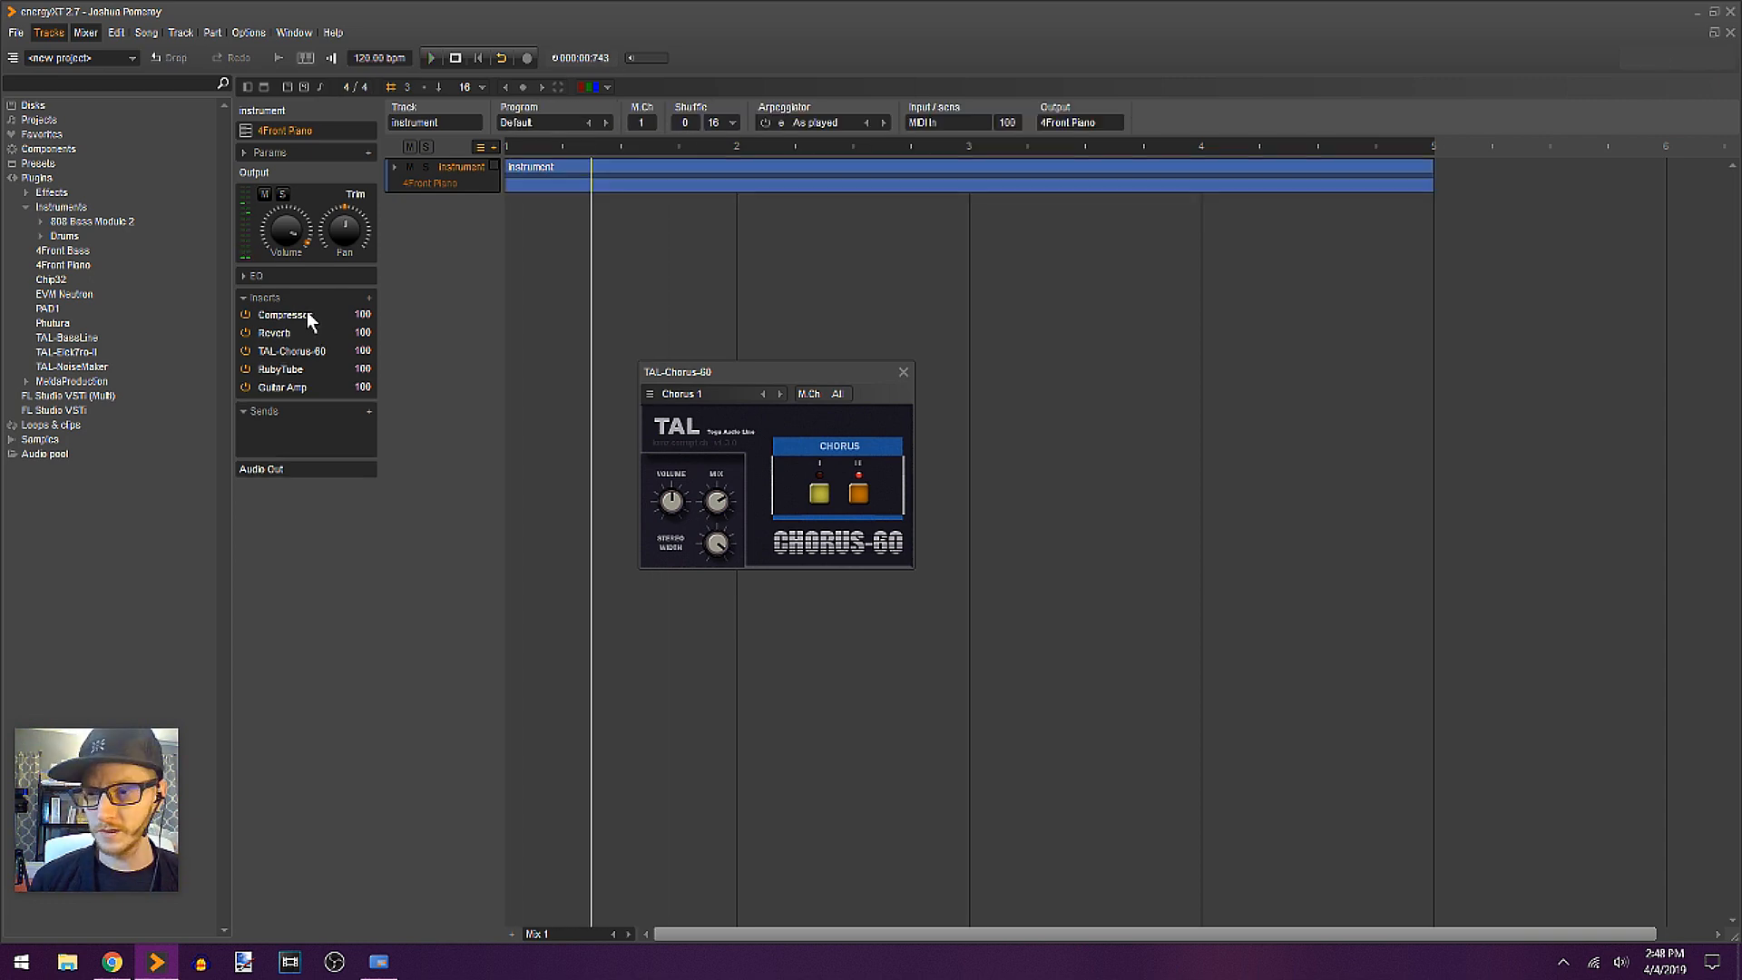
Step: Open the Compressor settings, play the part from the start, and close the Compressor and TAL-Chorus-60 windows
double_click(309, 315)
drag(476, 246, 1013, 352)
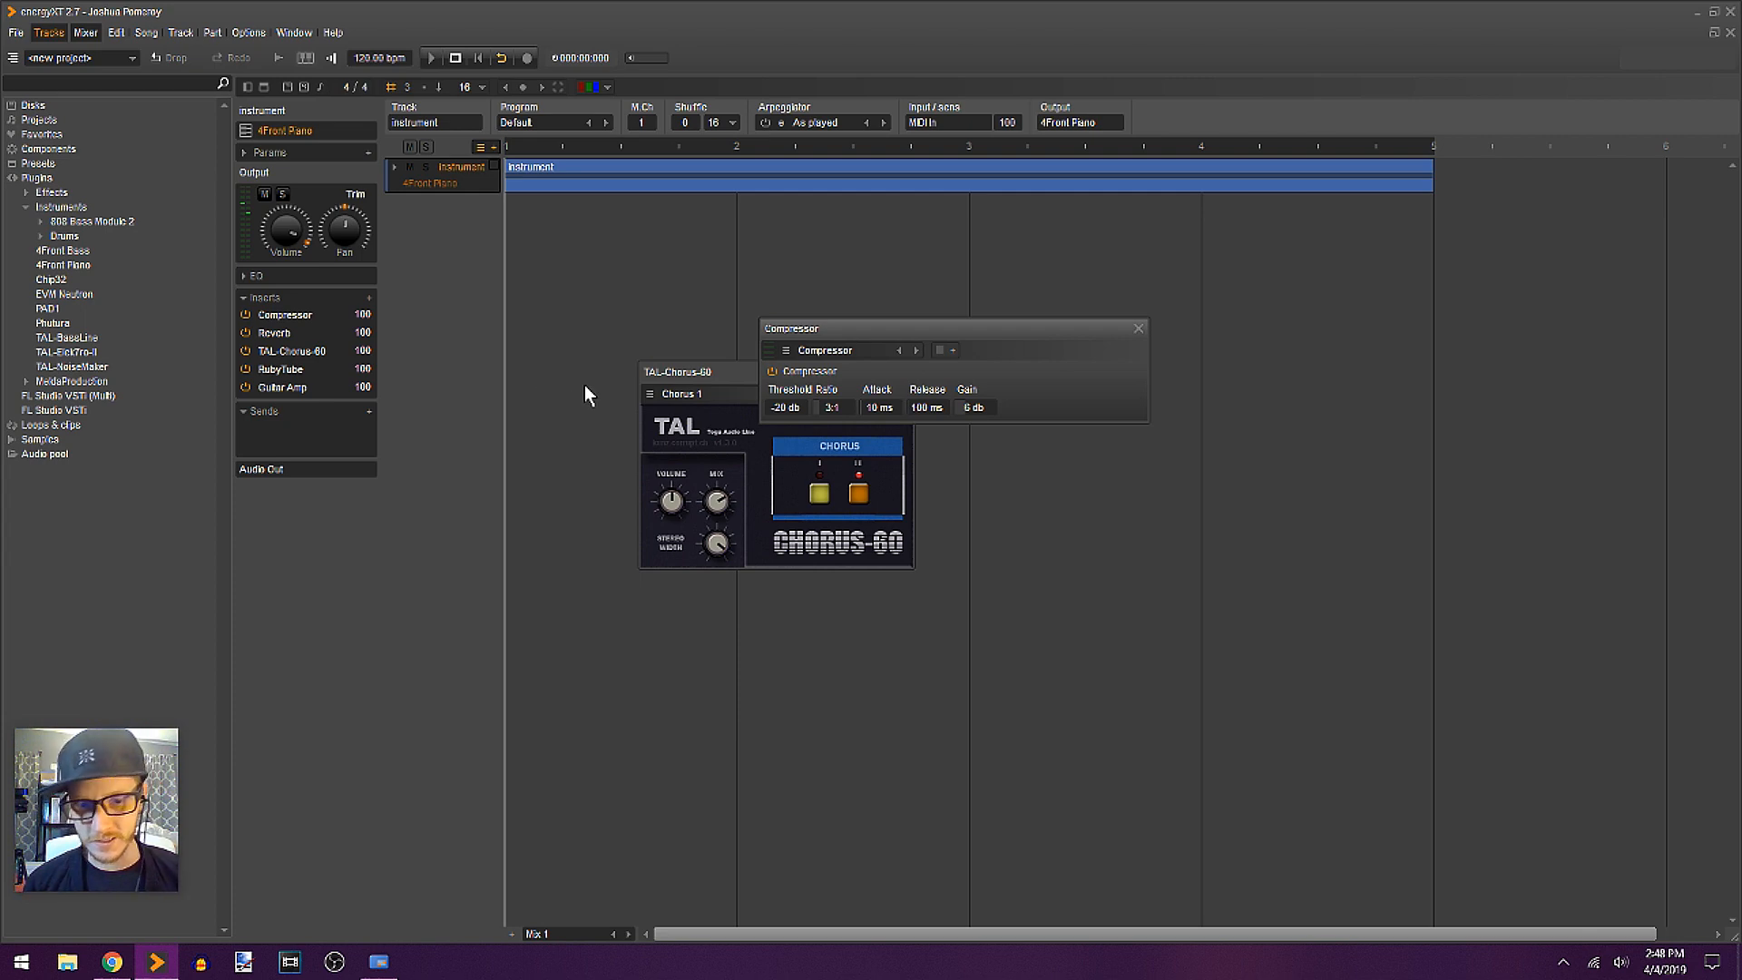
key(space)
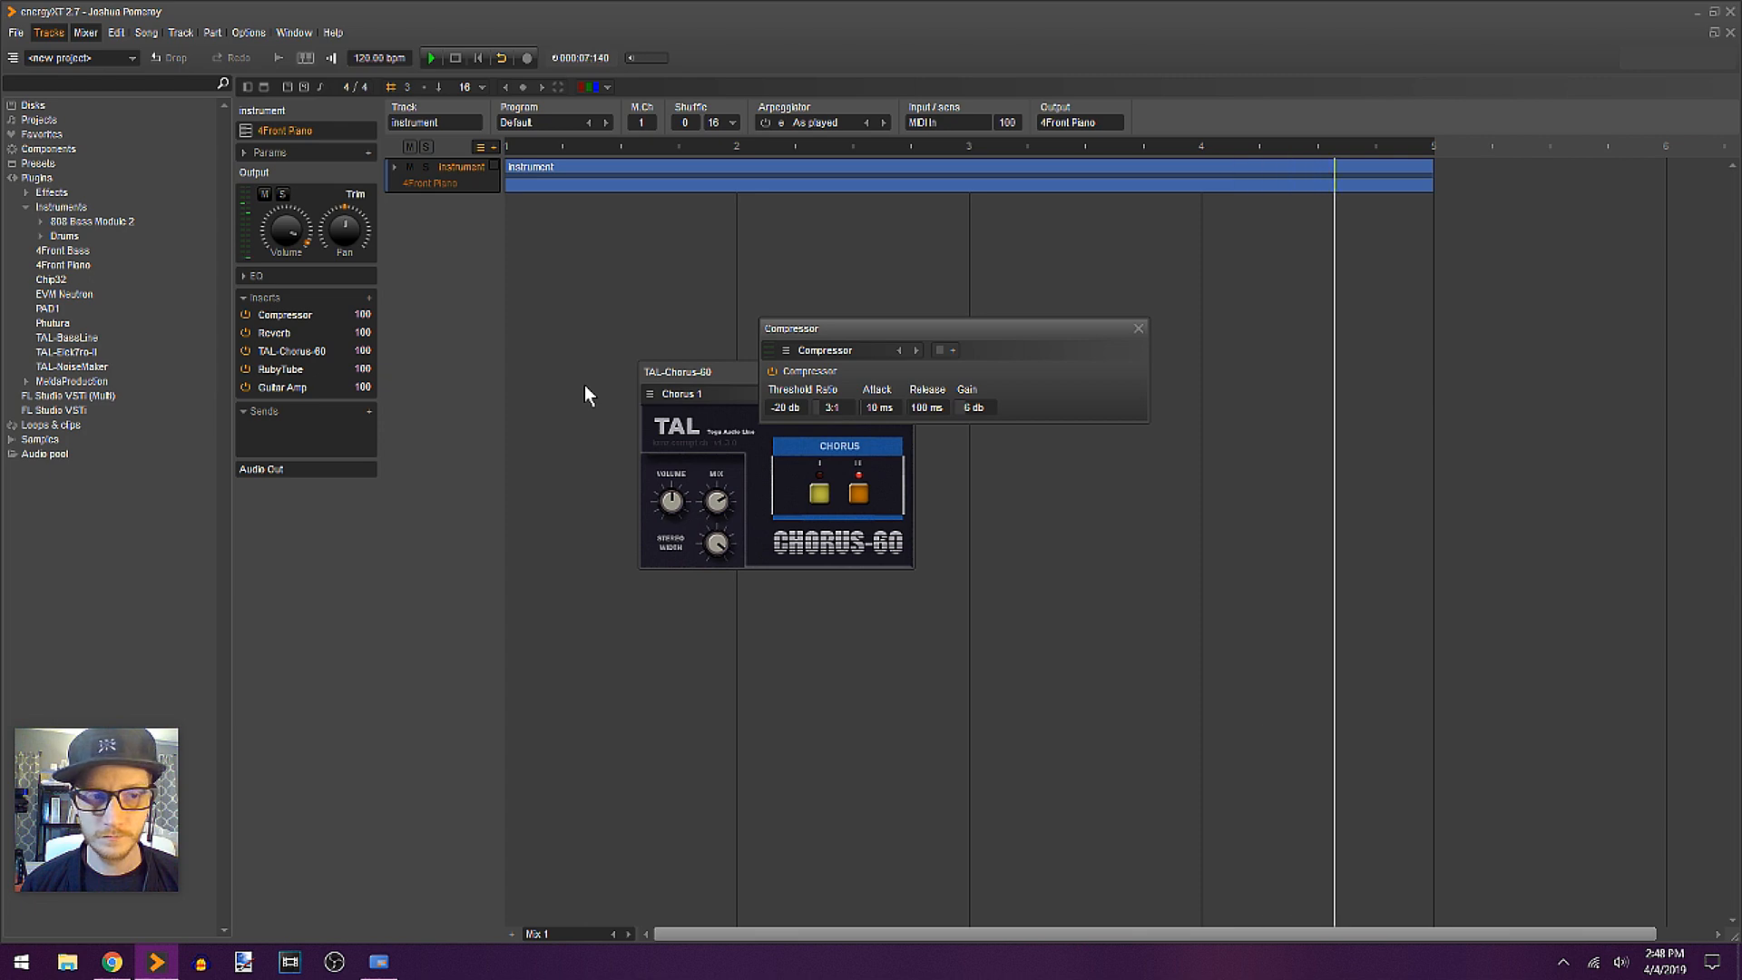
key(space)
click(1139, 328)
click(902, 372)
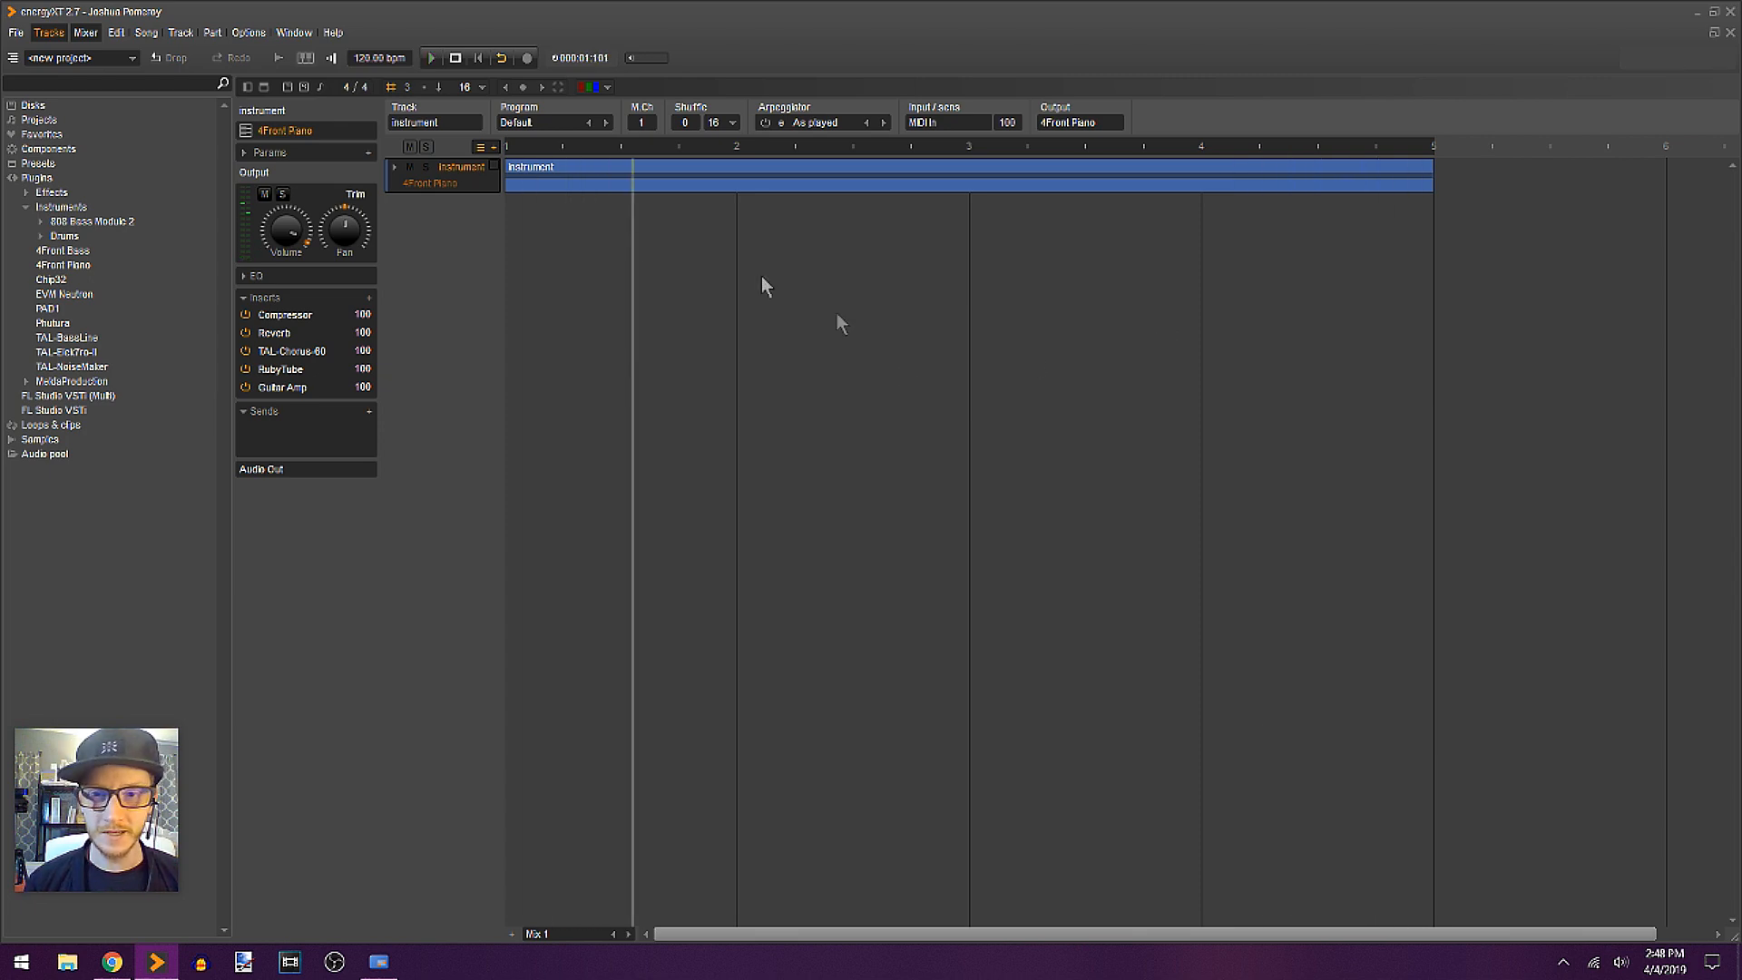
Step: Export only the selected piano part to the Desktop as a 44100 Hz, 16-bit stereo WAV named Piano Distorted Pluck
click(541, 167)
key(Home)
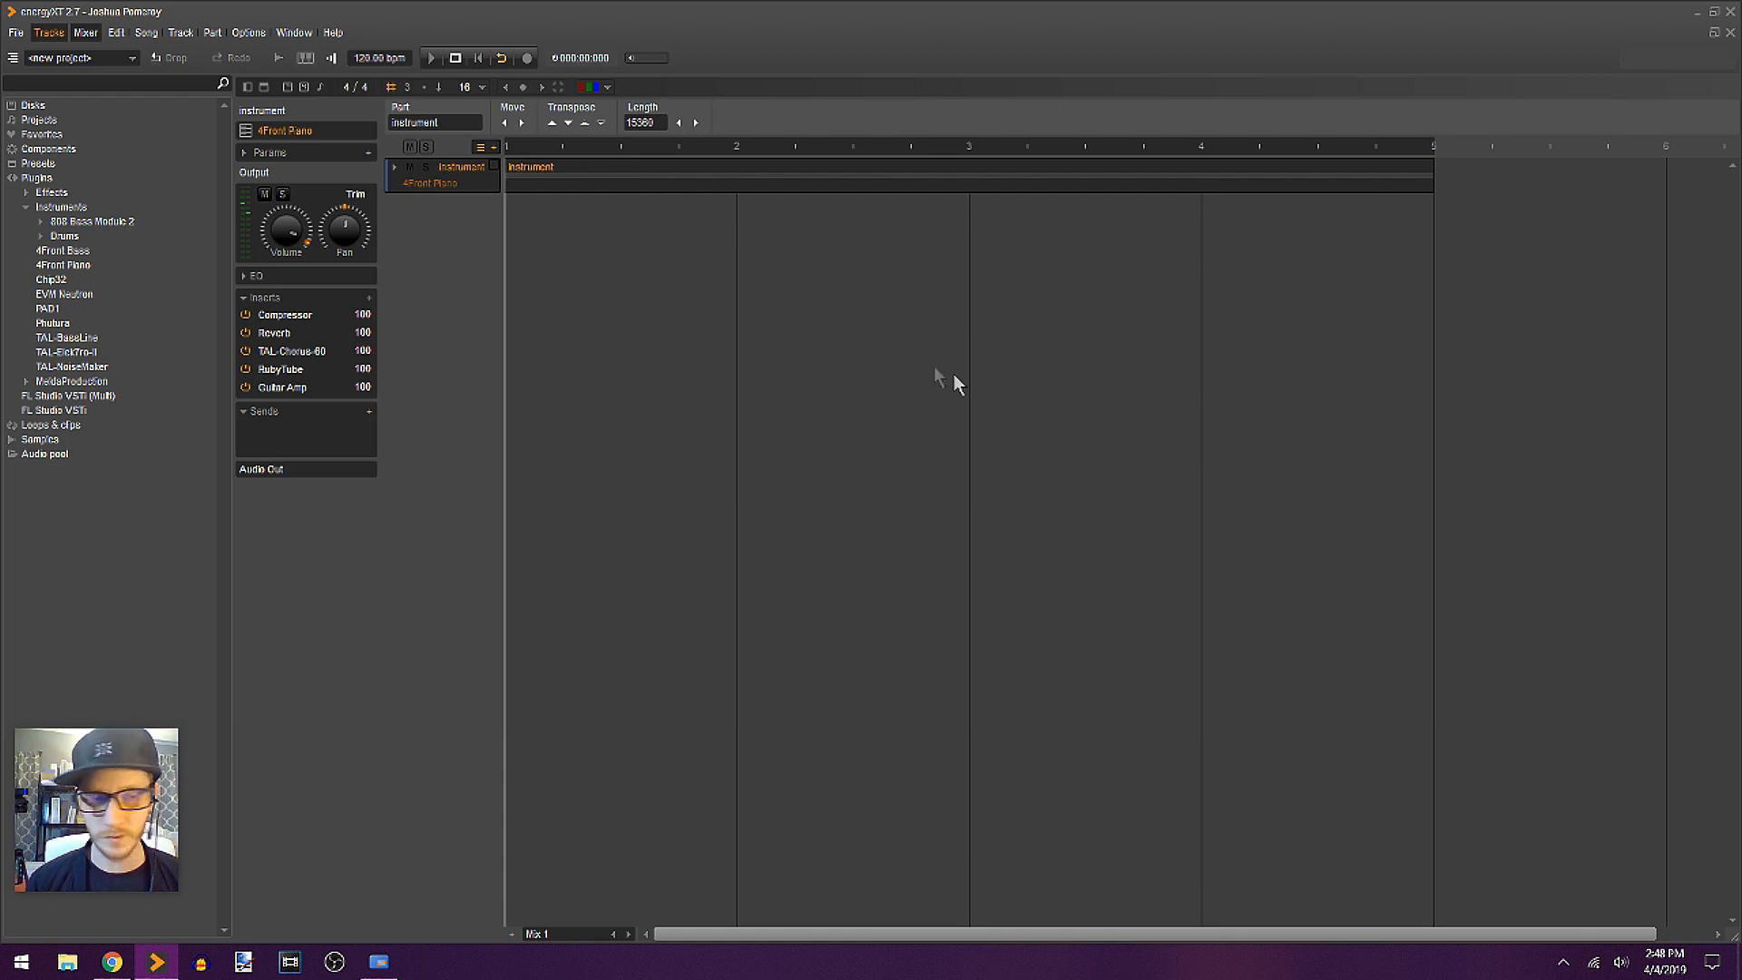
click(278, 58)
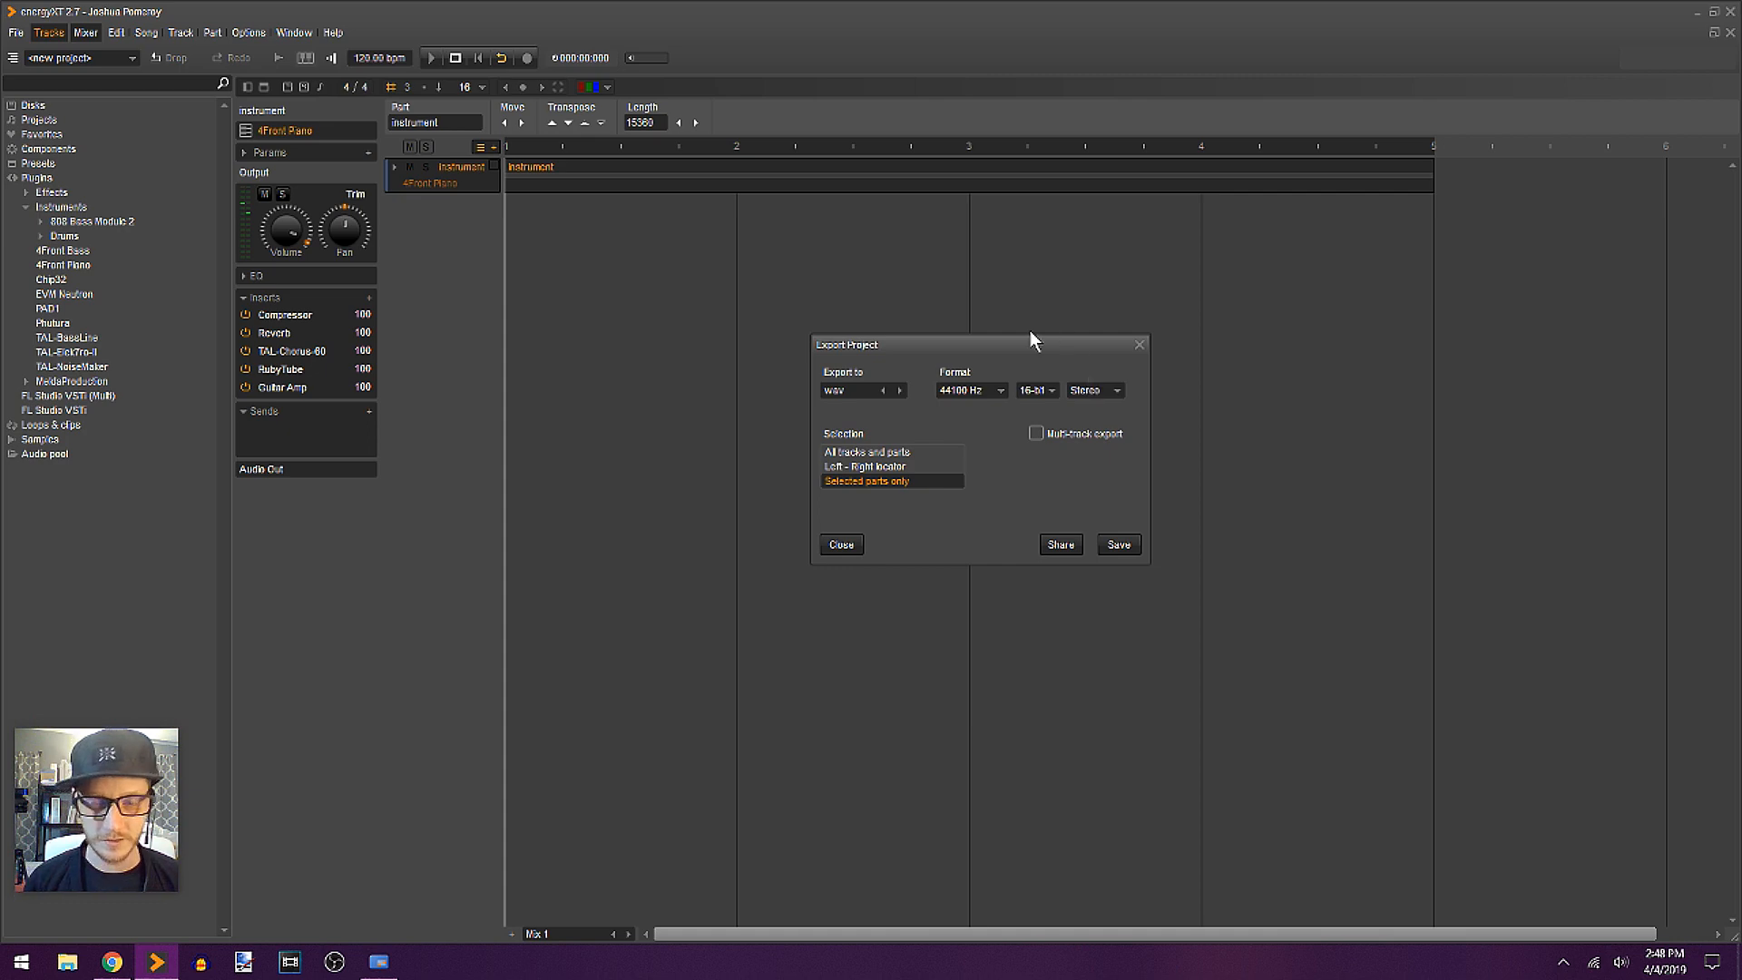
click(1119, 544)
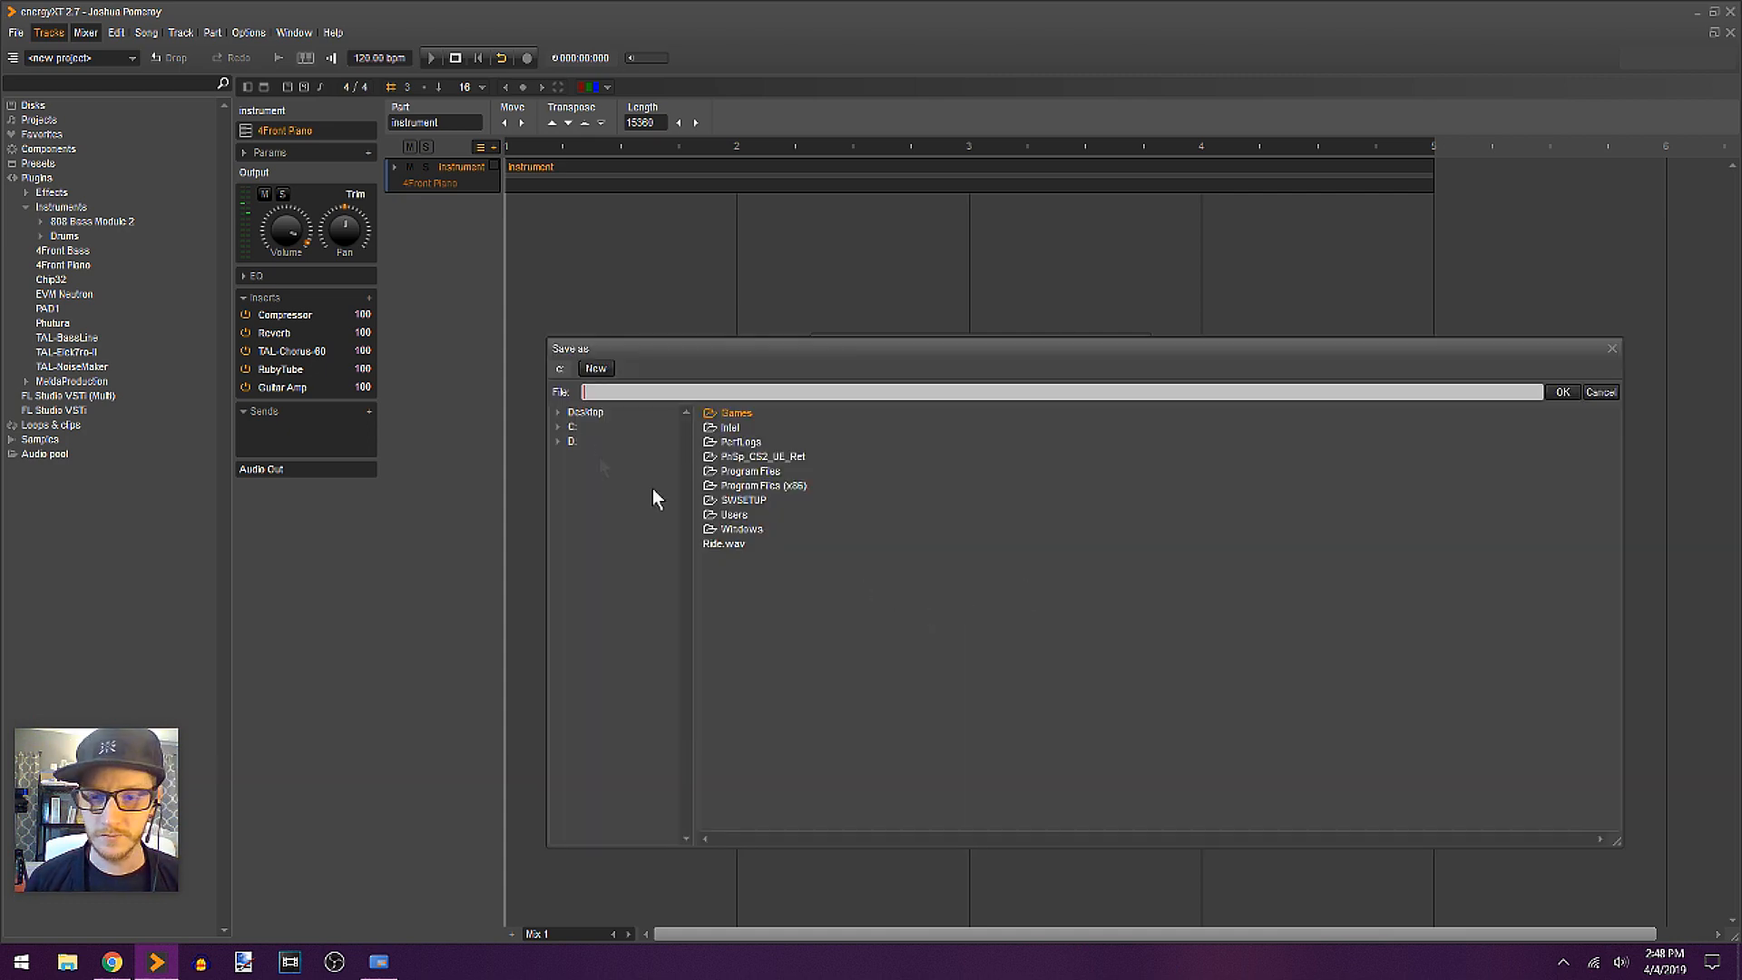
click(579, 410)
click(830, 392)
text(Piano Distorted Pluck)
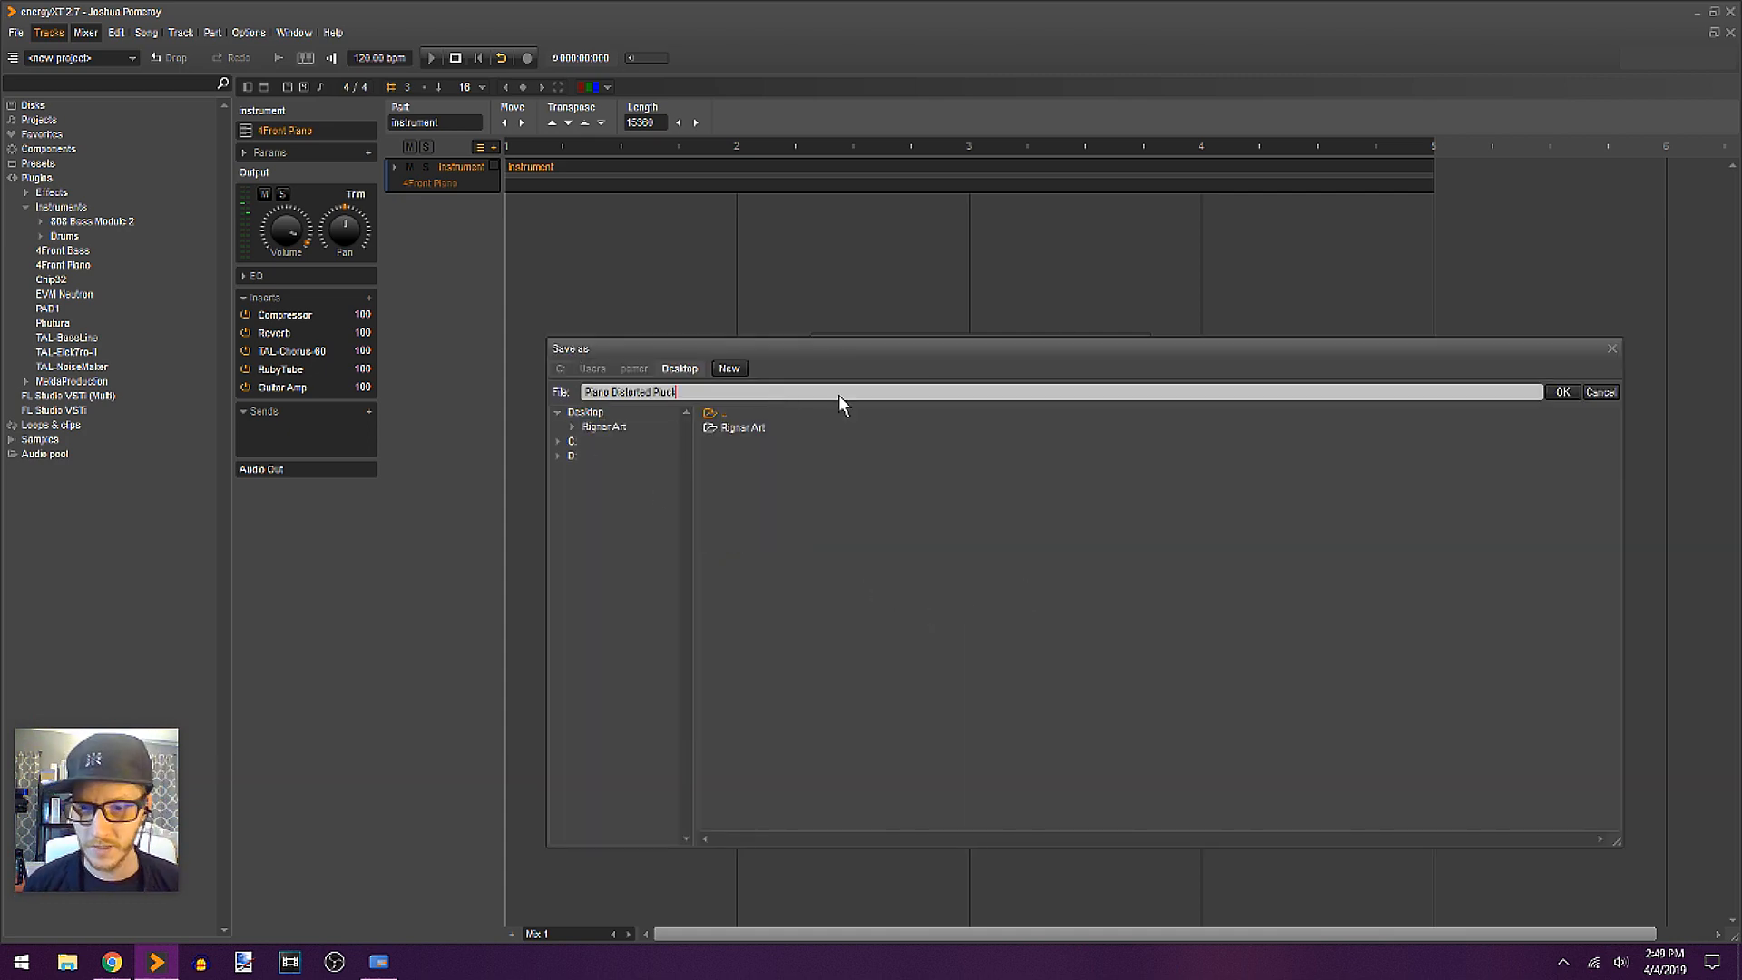
click(1562, 392)
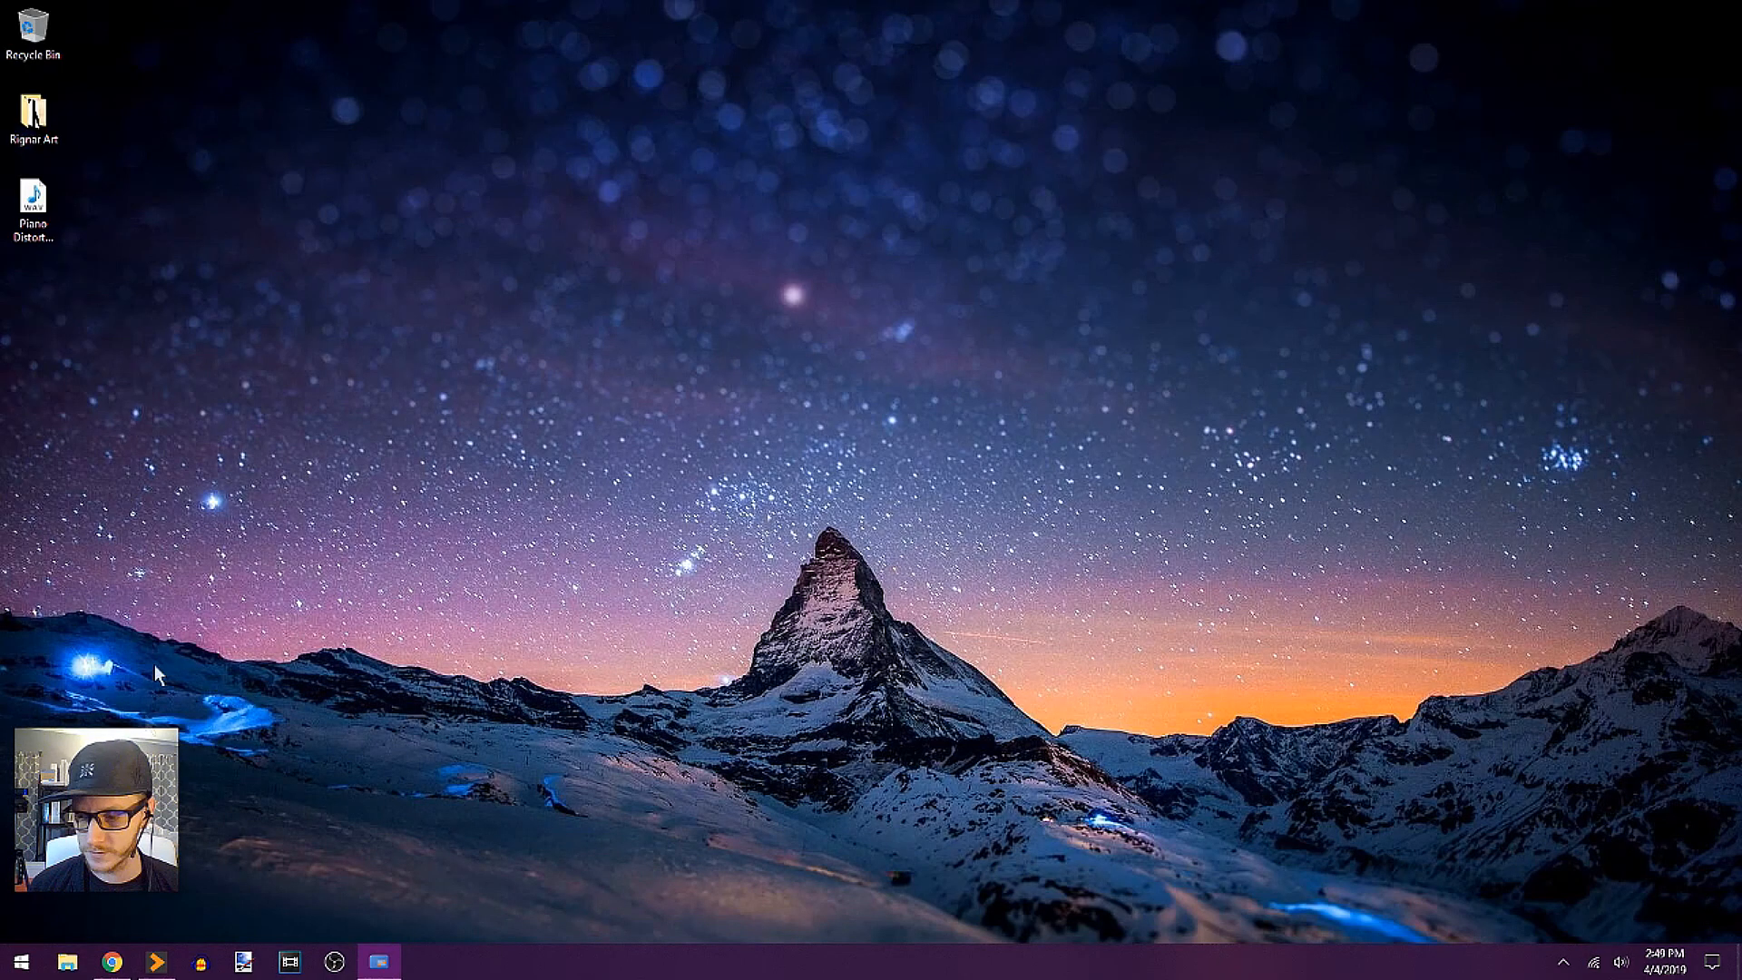
Step: Open the exported Piano Distorted Pluck.wav from the Desktop in ocenaudio
click(20, 962)
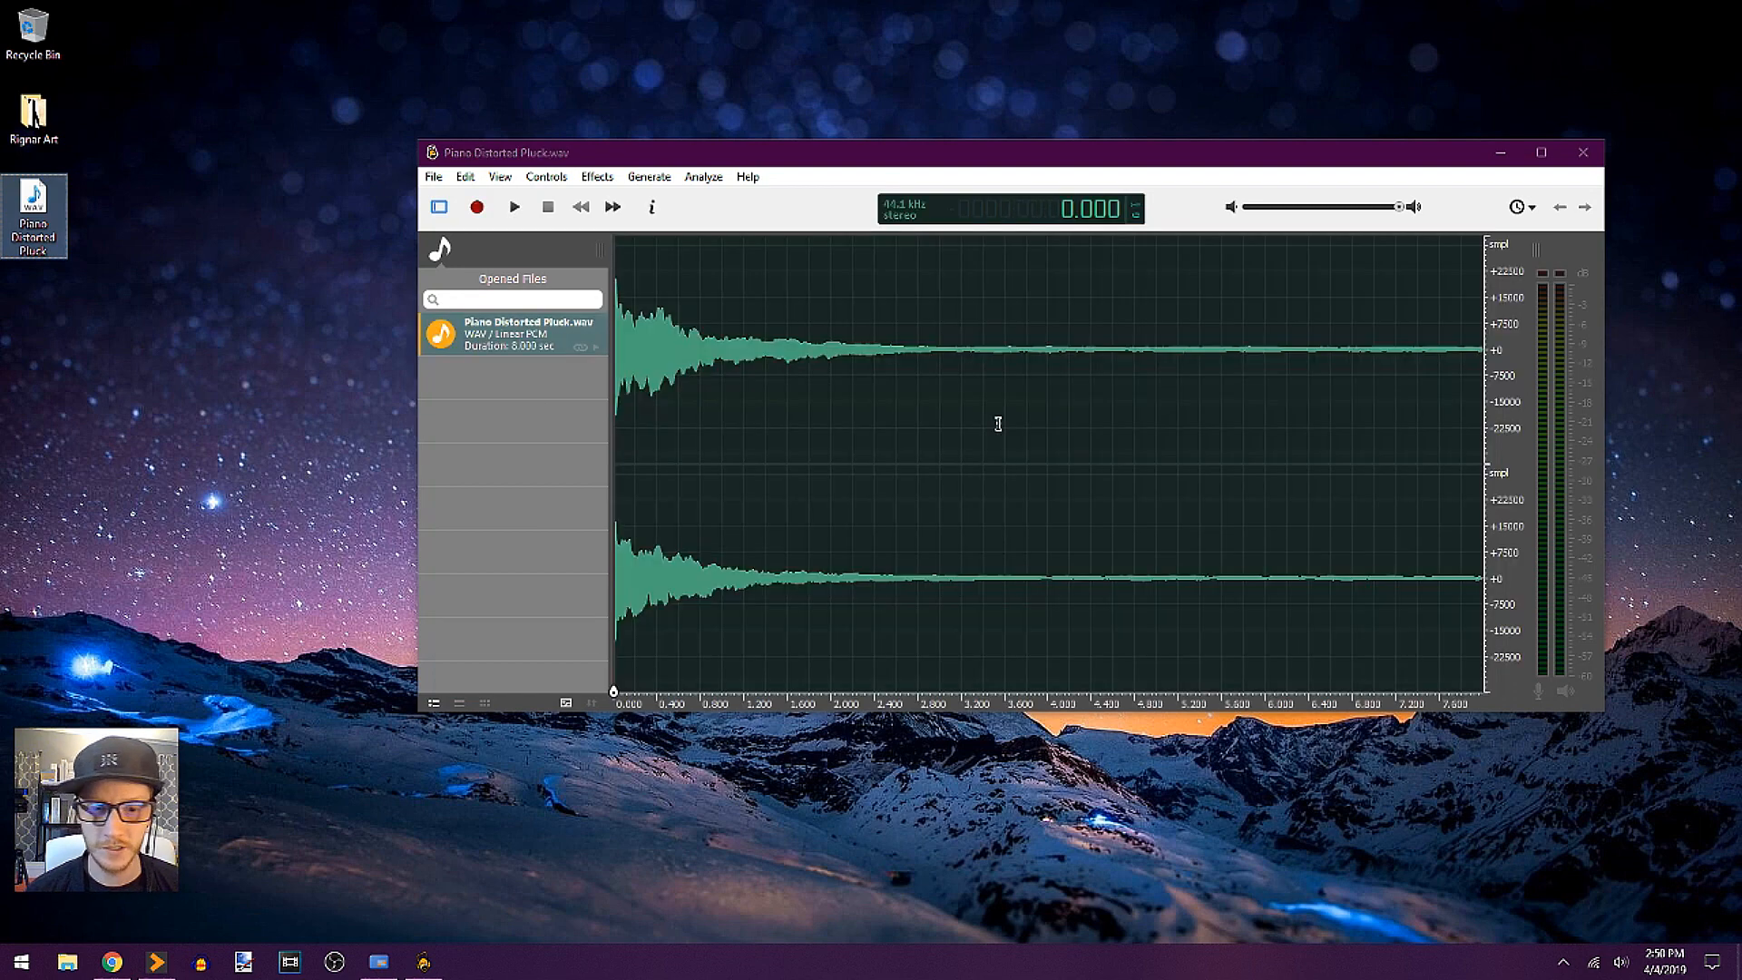
click(723, 420)
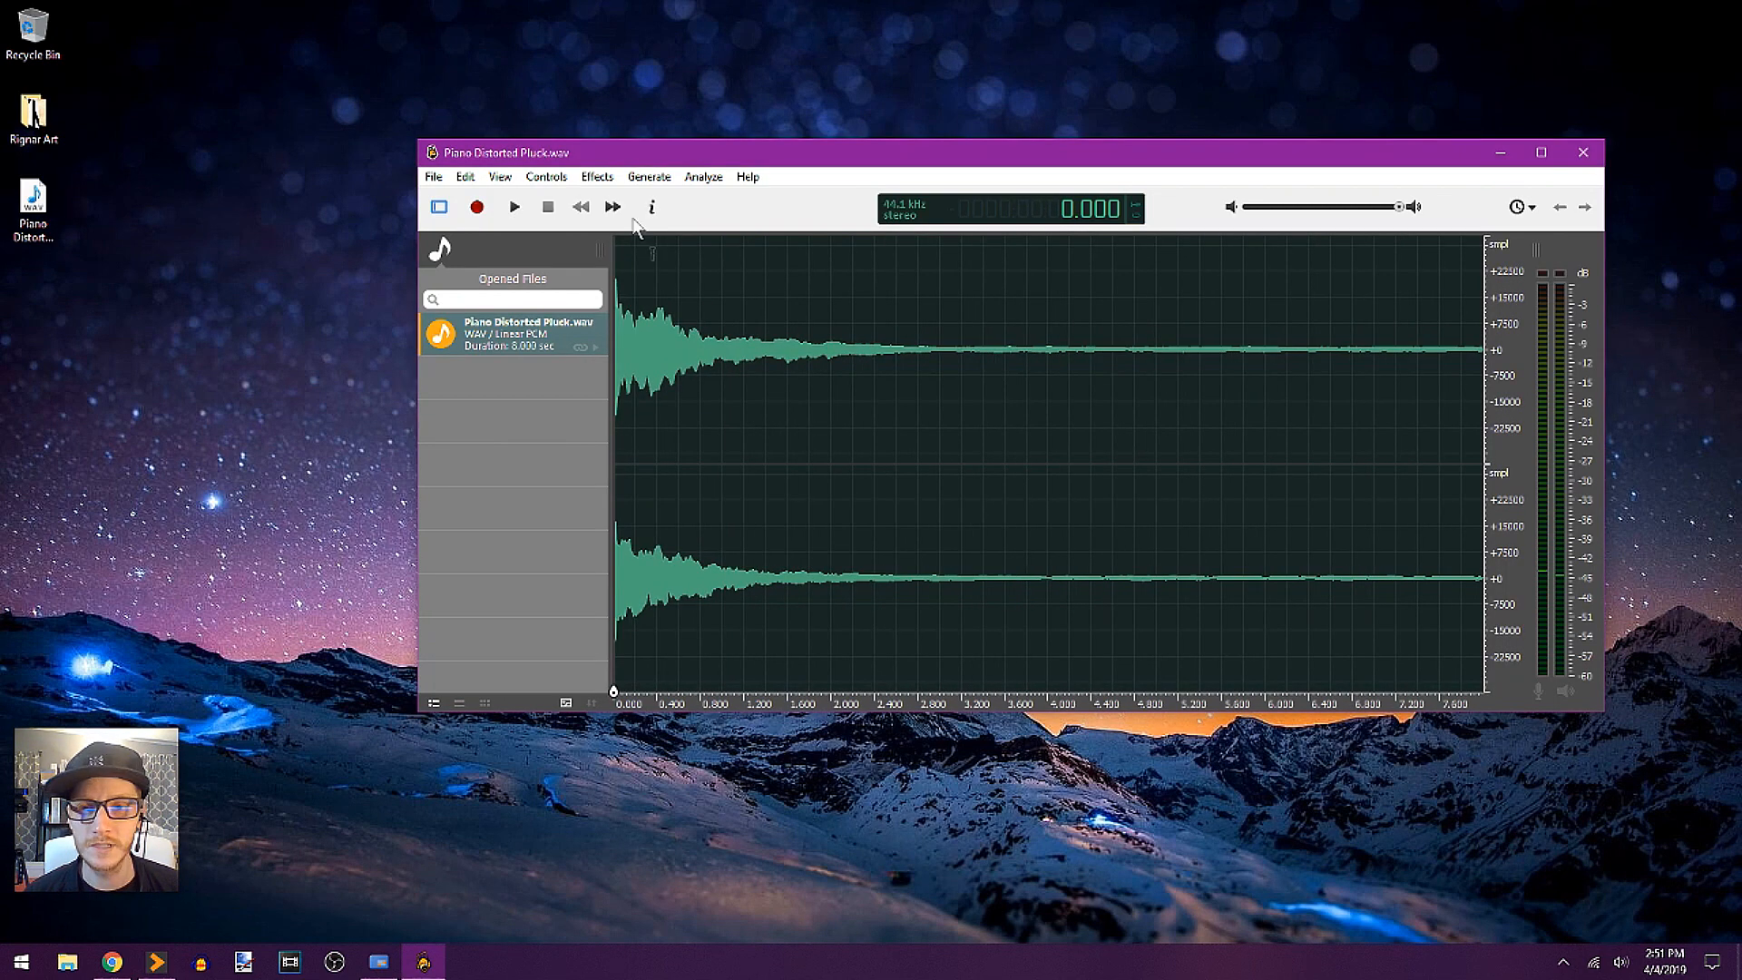
Step: Normalize the amplitude of the whole Piano Distorted Pluck recording and play it back
click(597, 176)
mouse_move(739, 354)
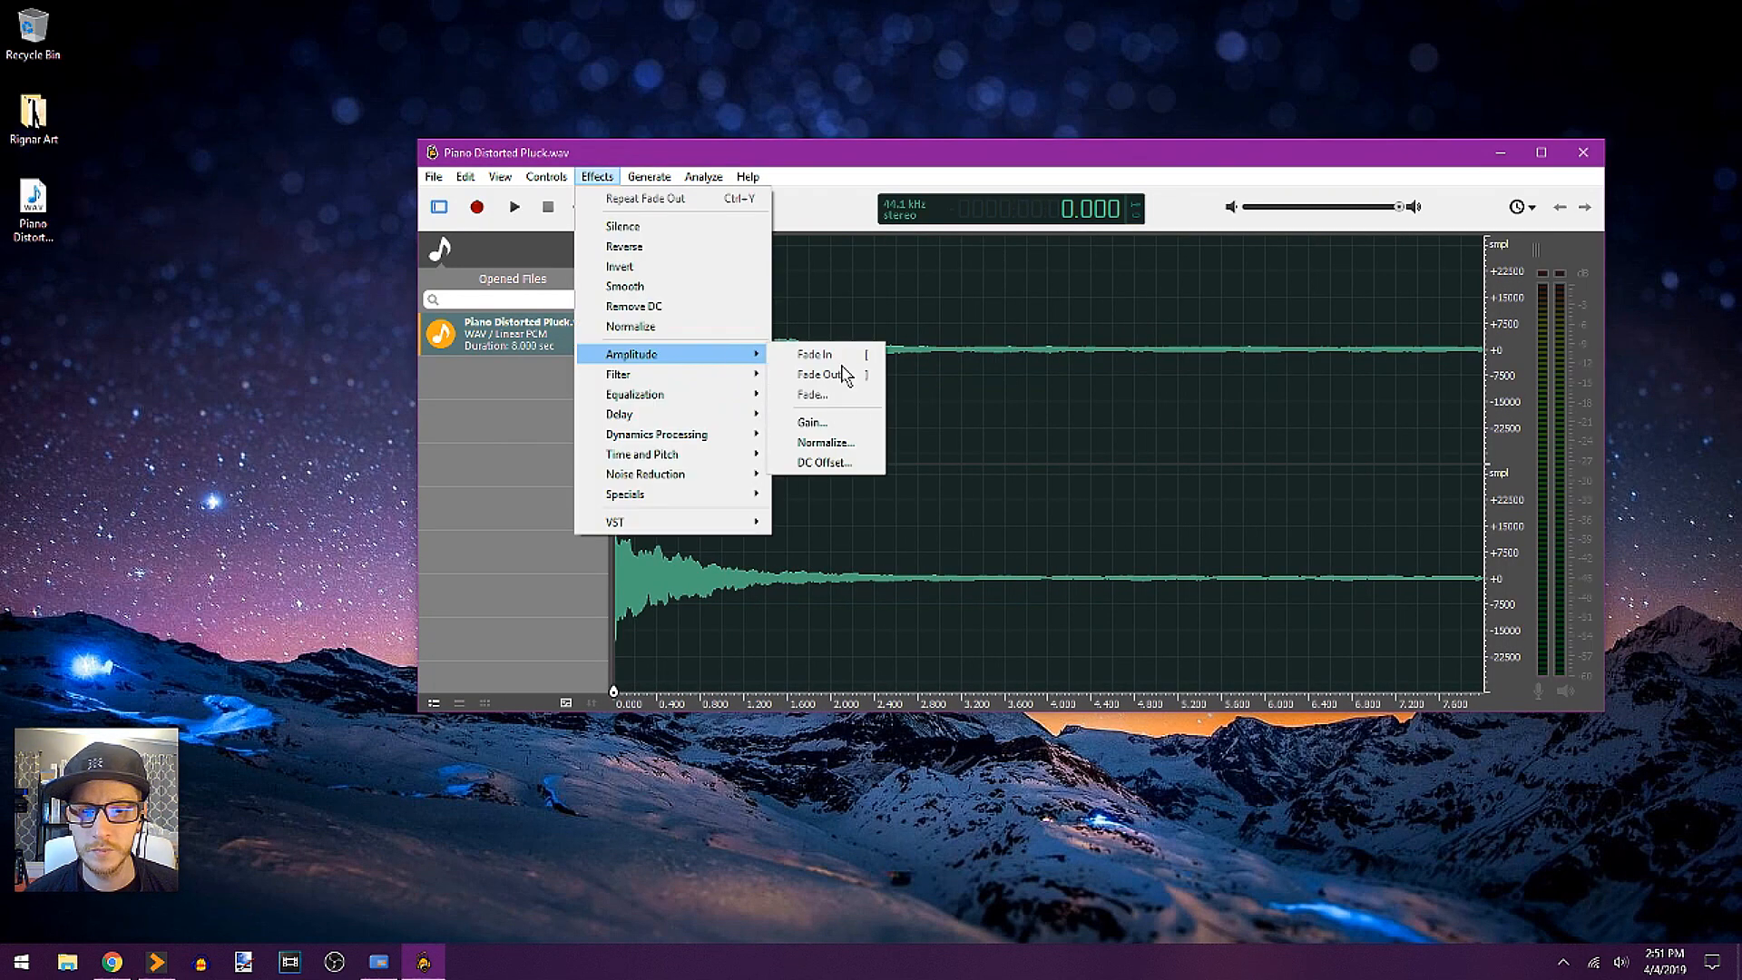
click(854, 443)
click(1189, 547)
key(space)
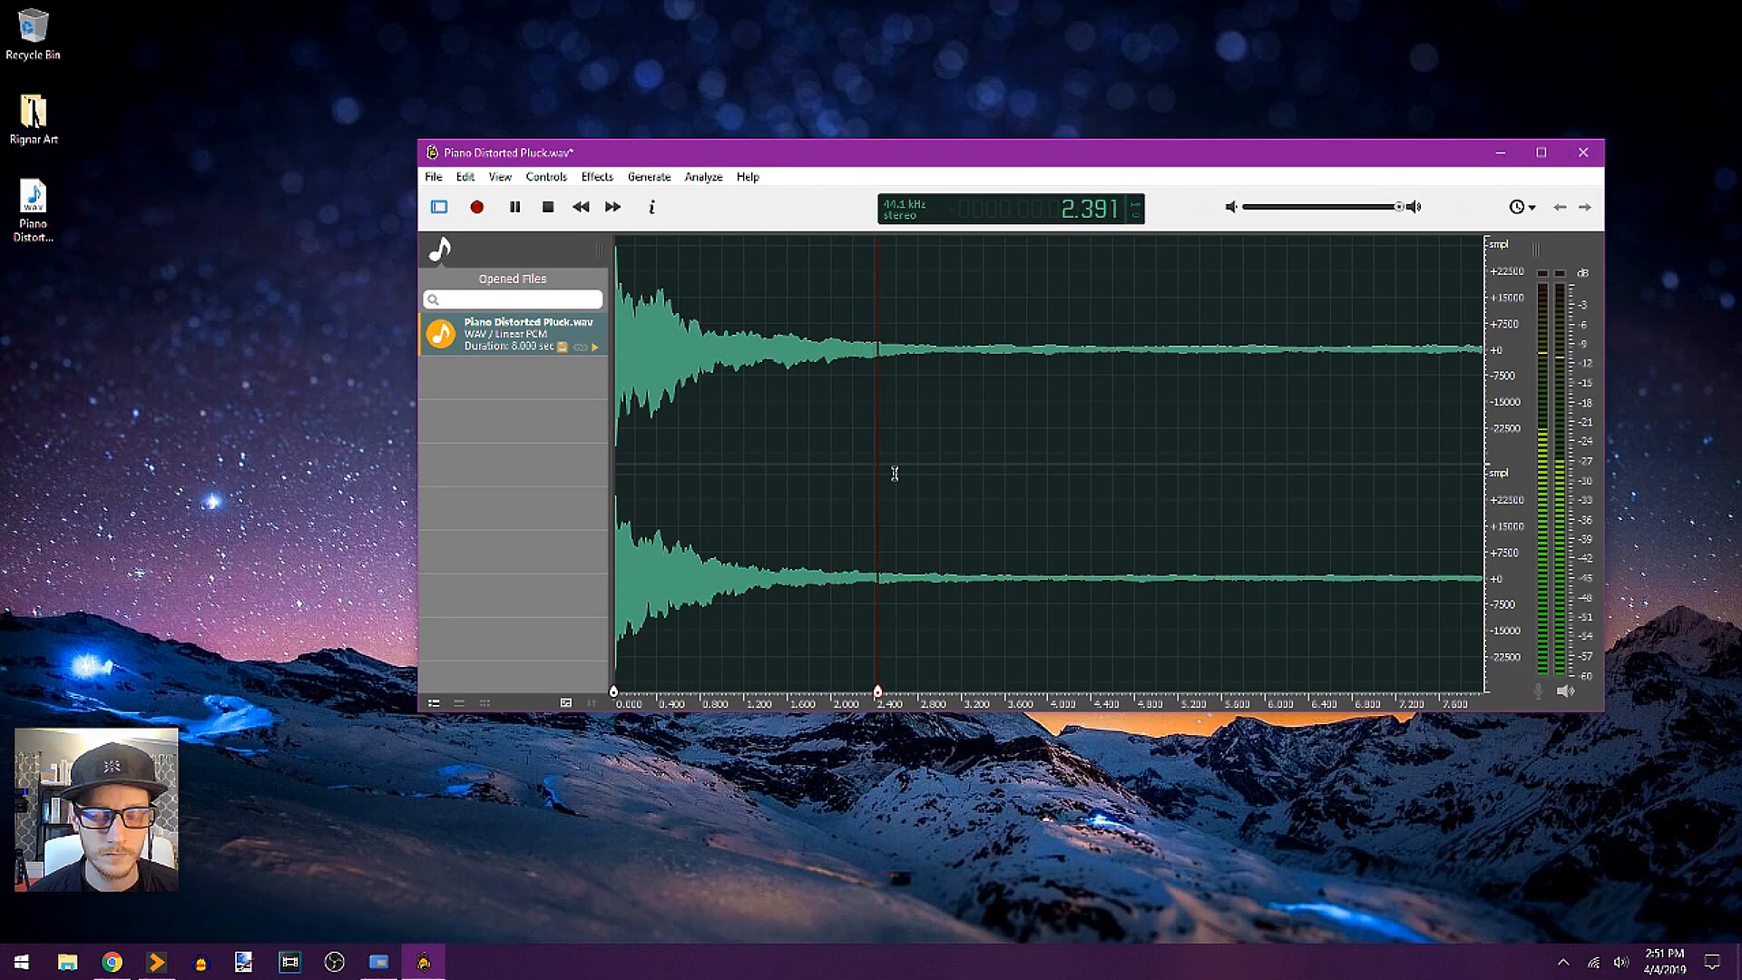
Step: Open the GVST GMax VST effect for the recording and preview it, briefly showing the preview waveform
click(597, 176)
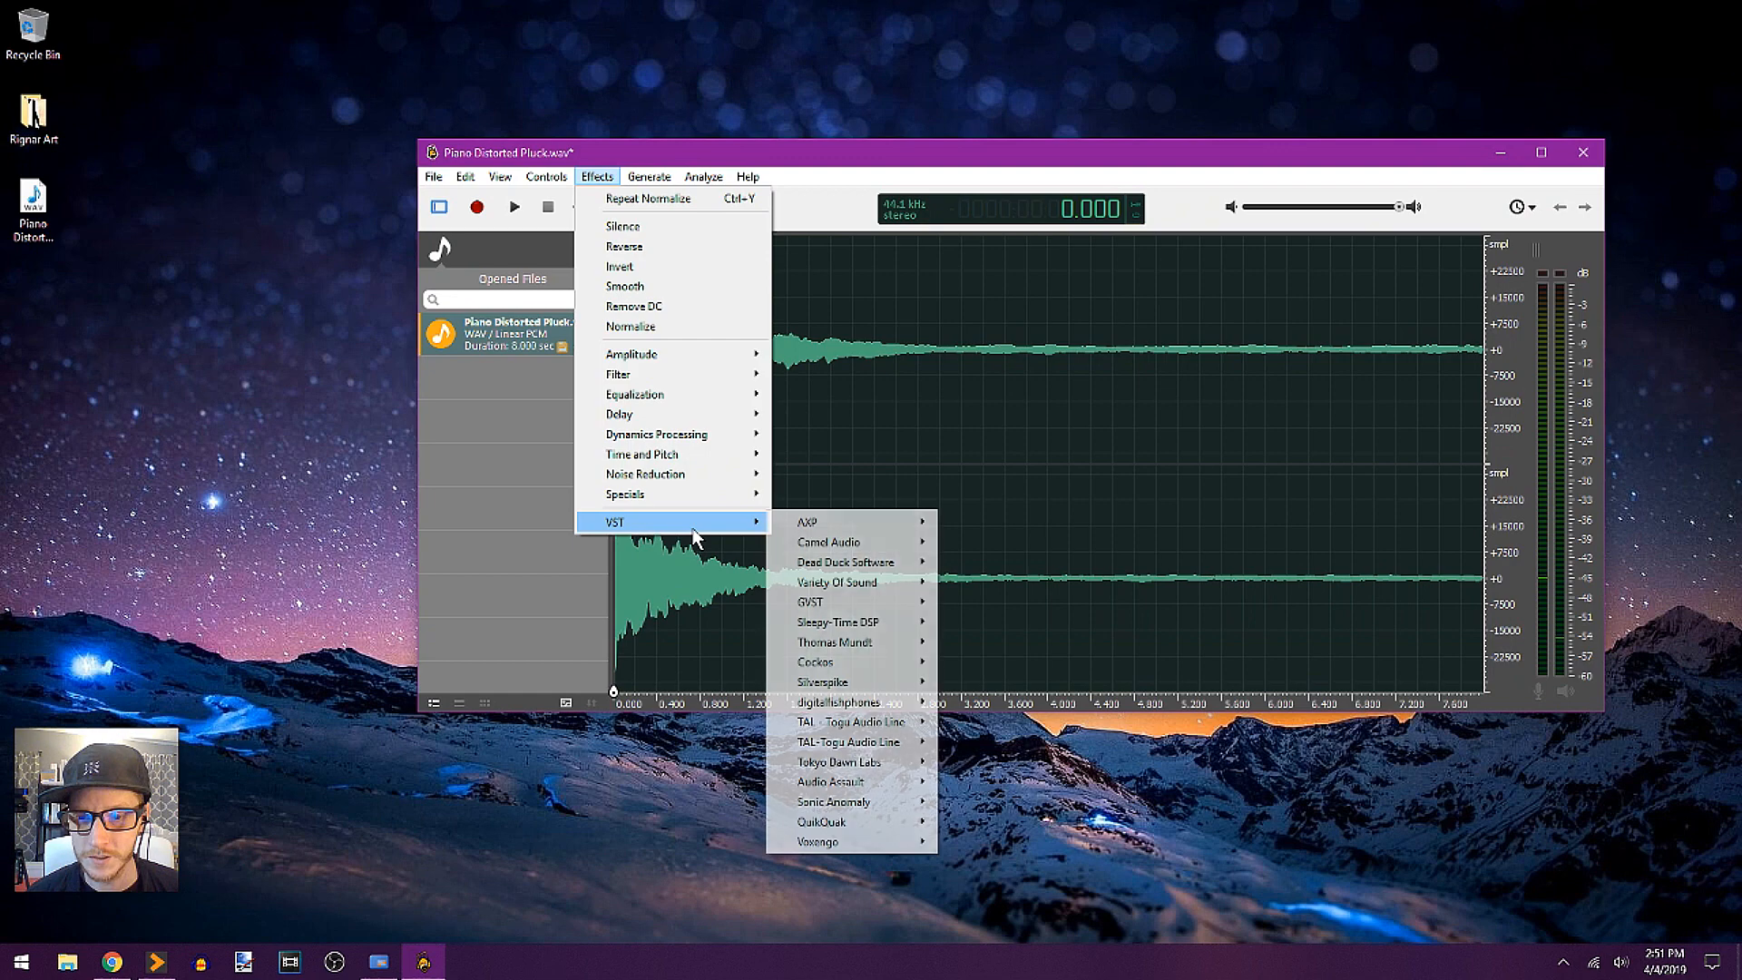
mouse_move(871, 601)
click(996, 659)
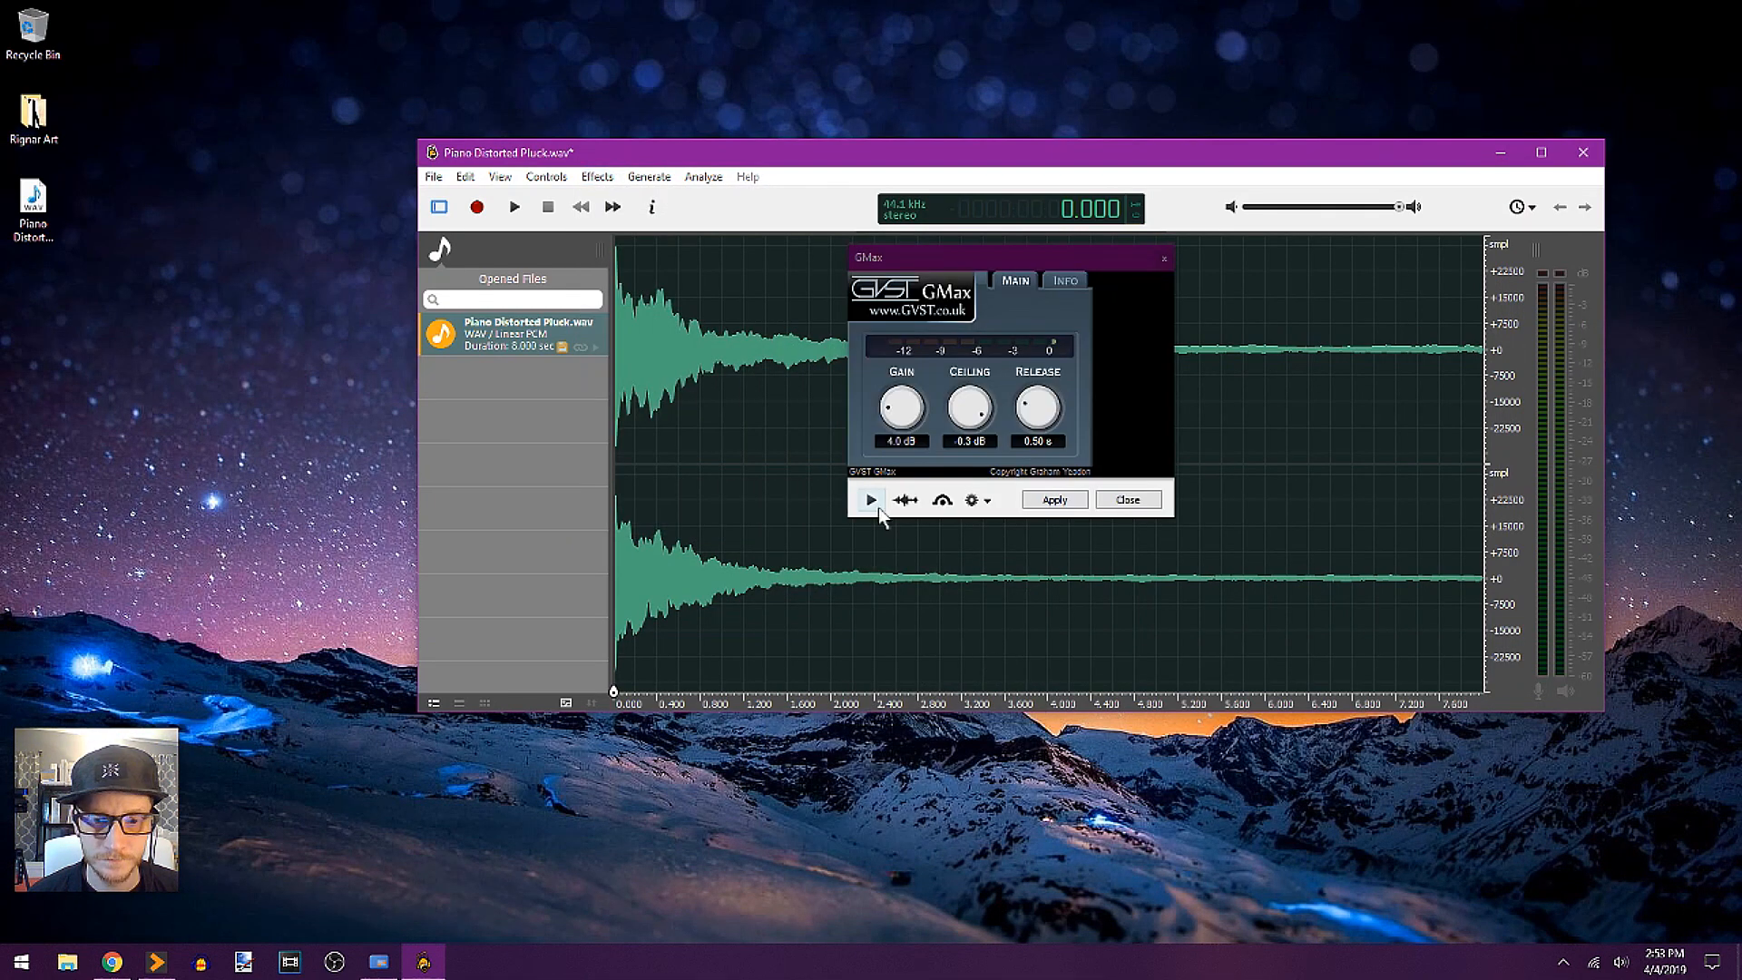
click(877, 506)
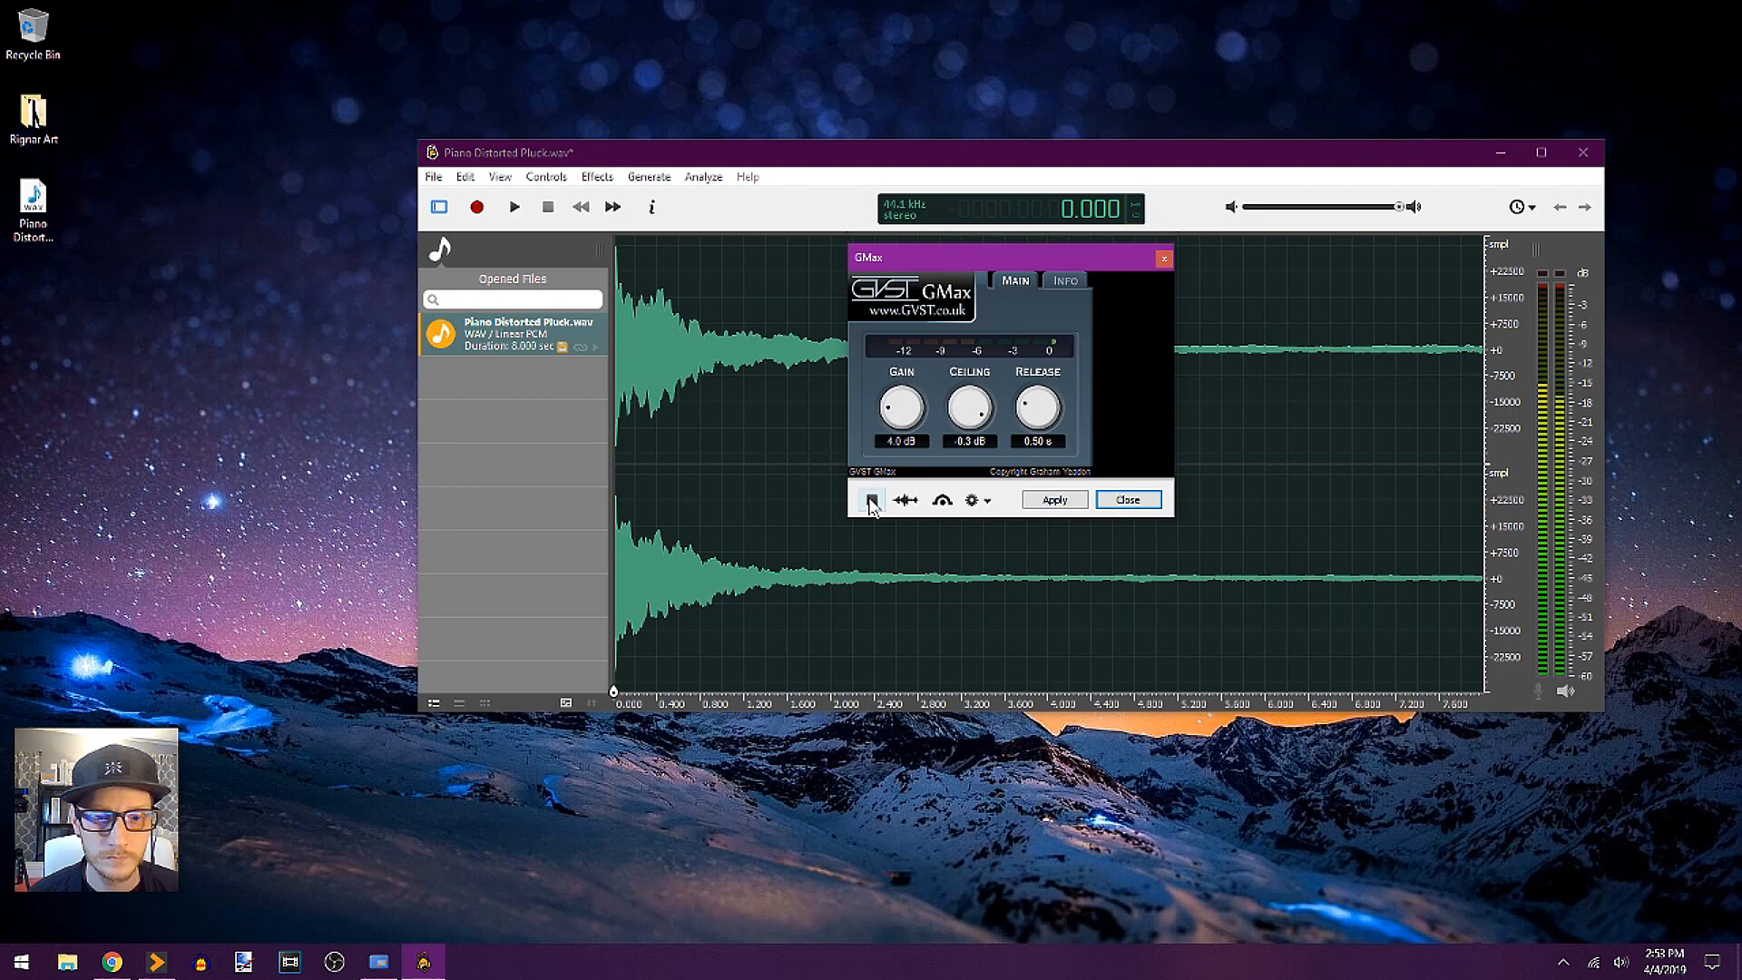
click(904, 501)
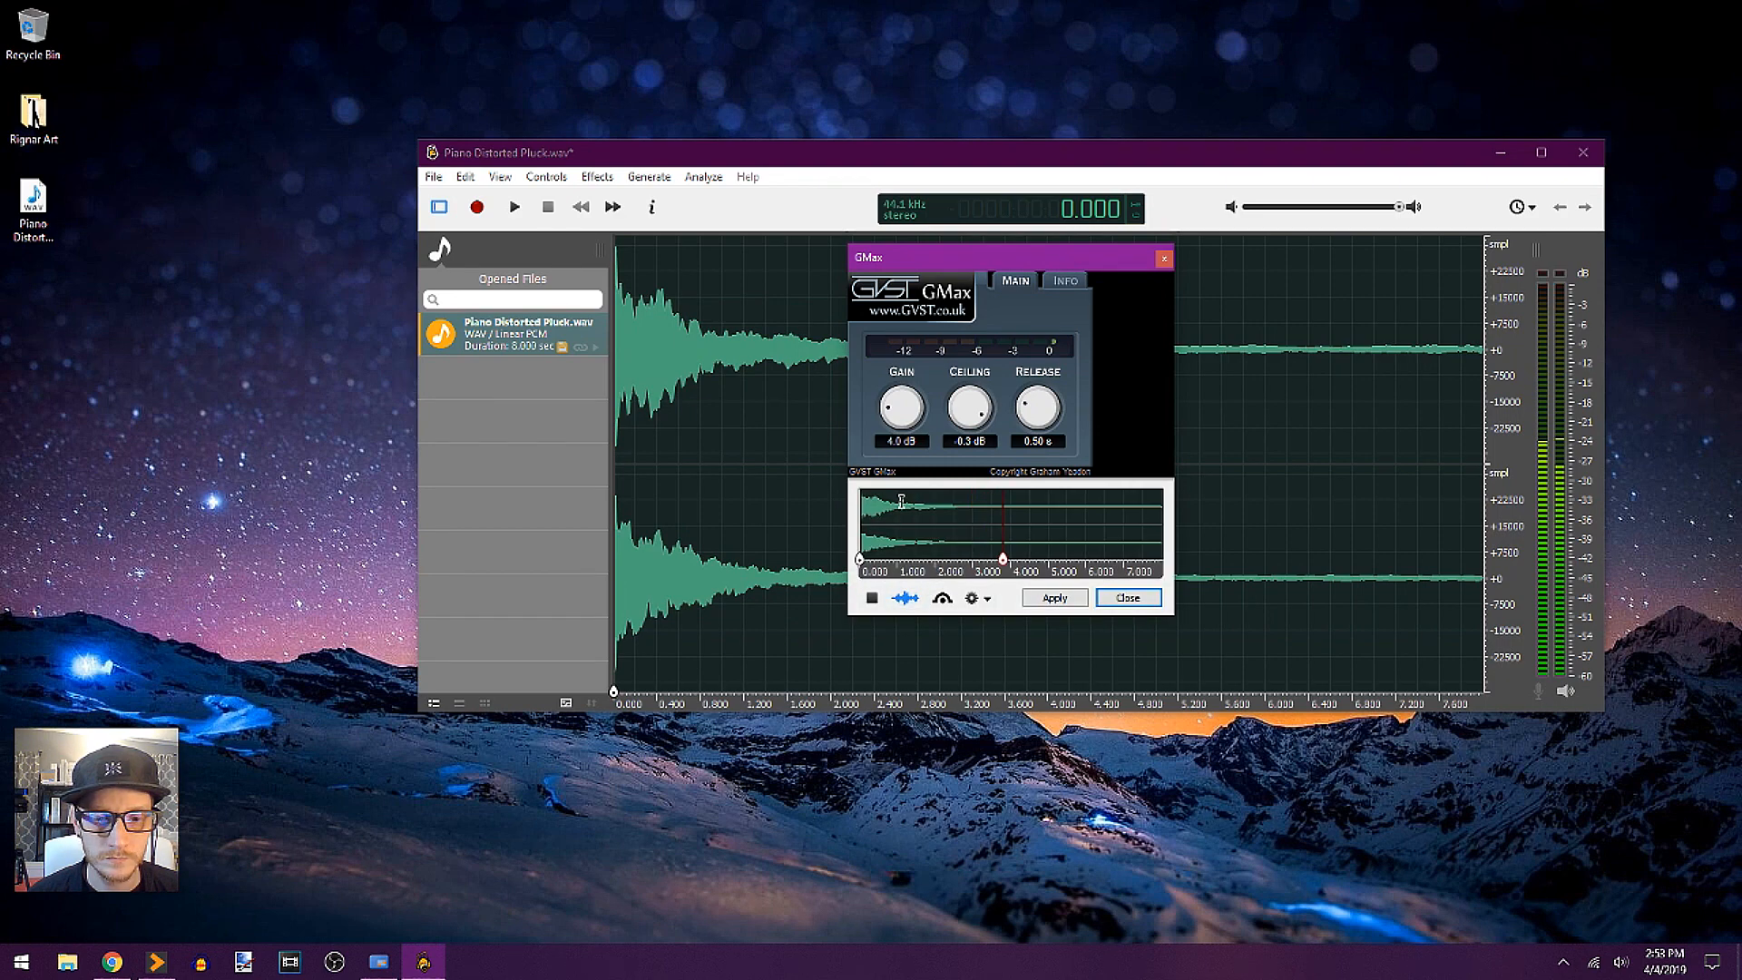
click(916, 597)
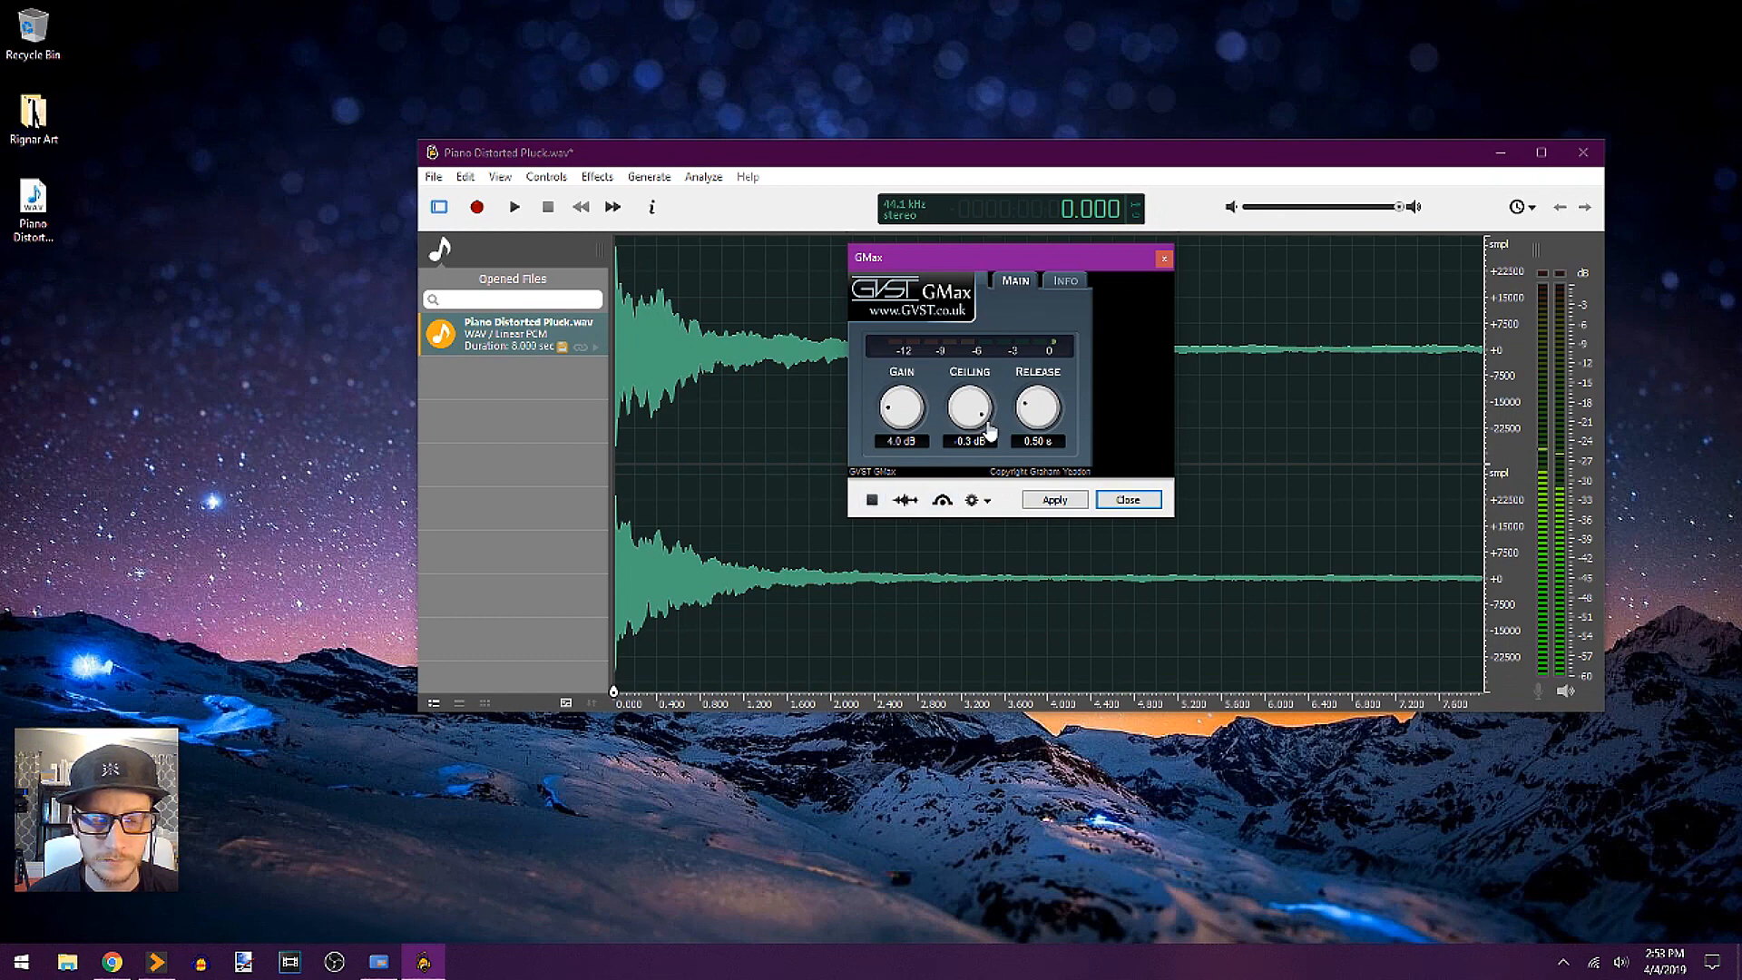
Step: Set GMax to 11.9 dB gain with a -3.0 dB ceiling, preview the sound, and apply the effect to the recording
click(874, 502)
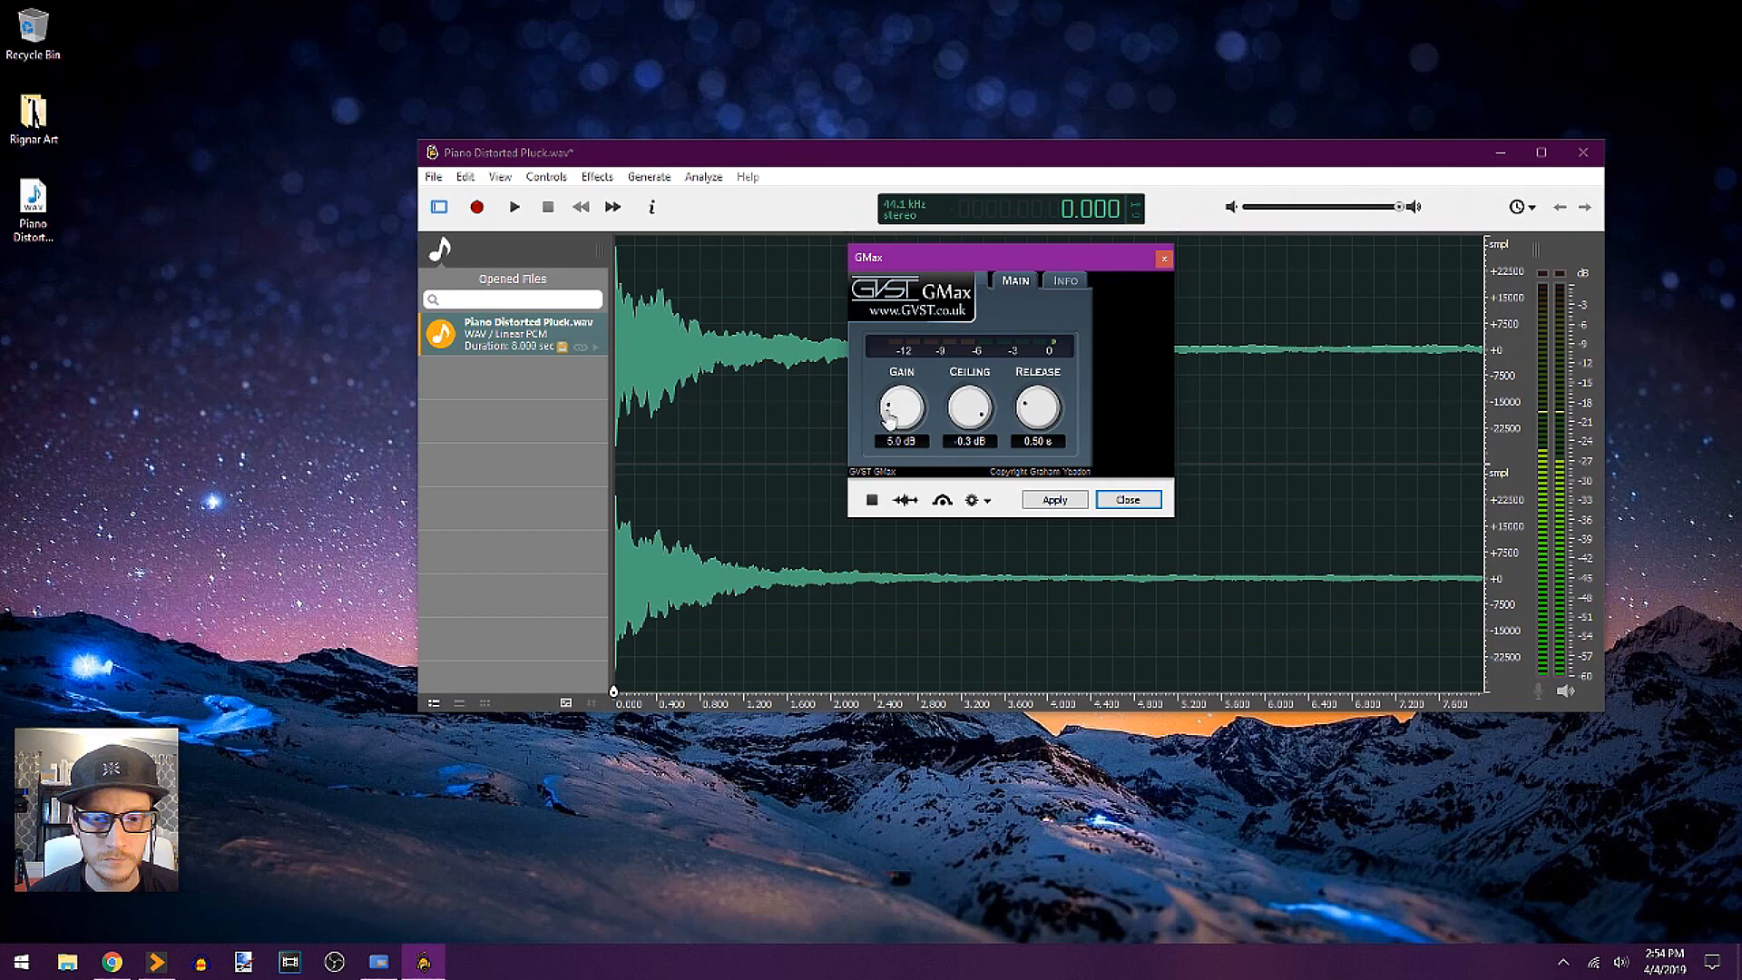
click(869, 504)
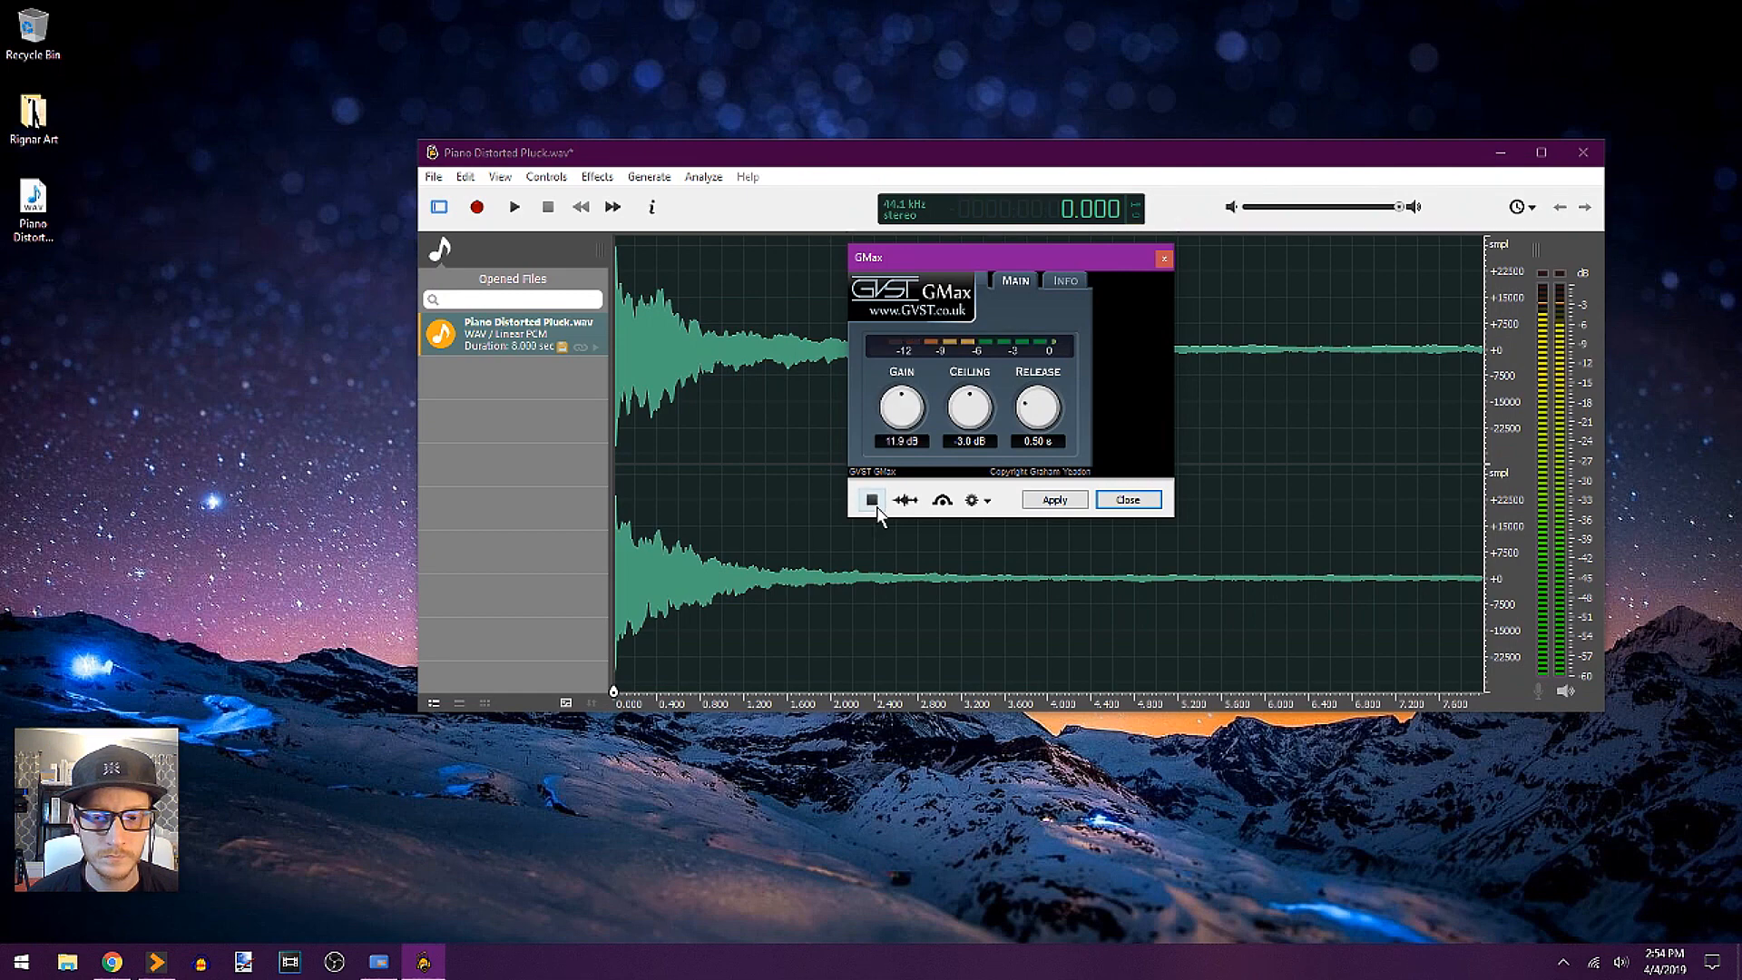
click(876, 507)
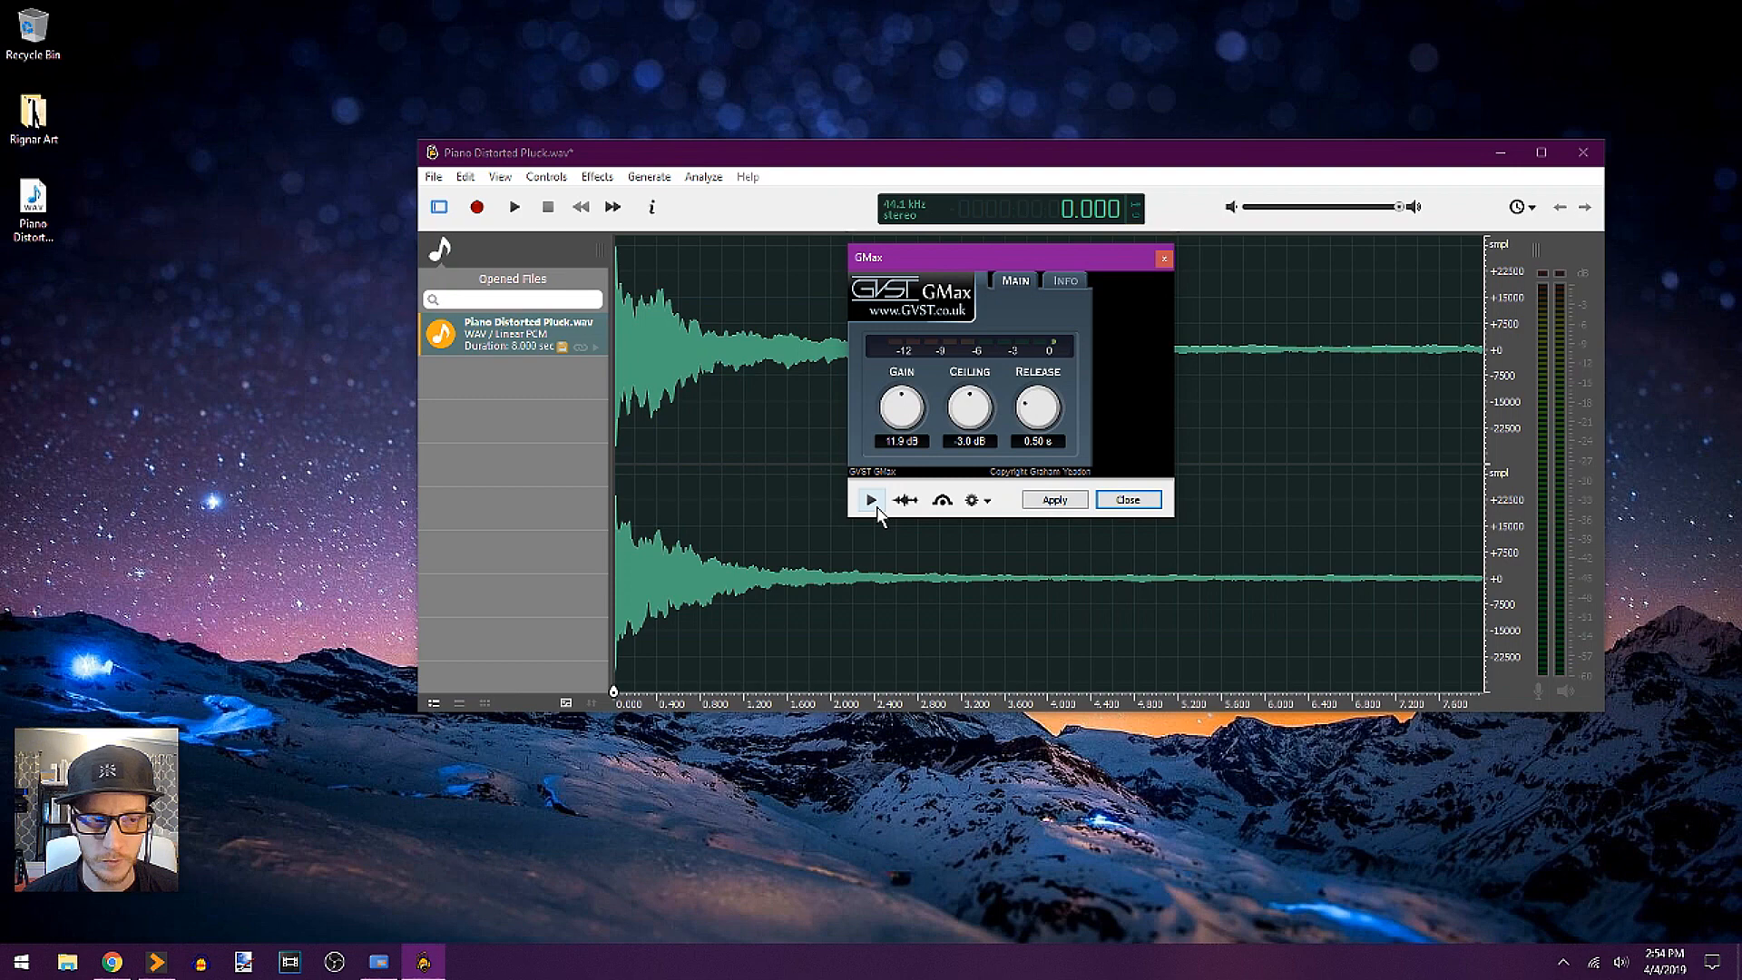
click(871, 499)
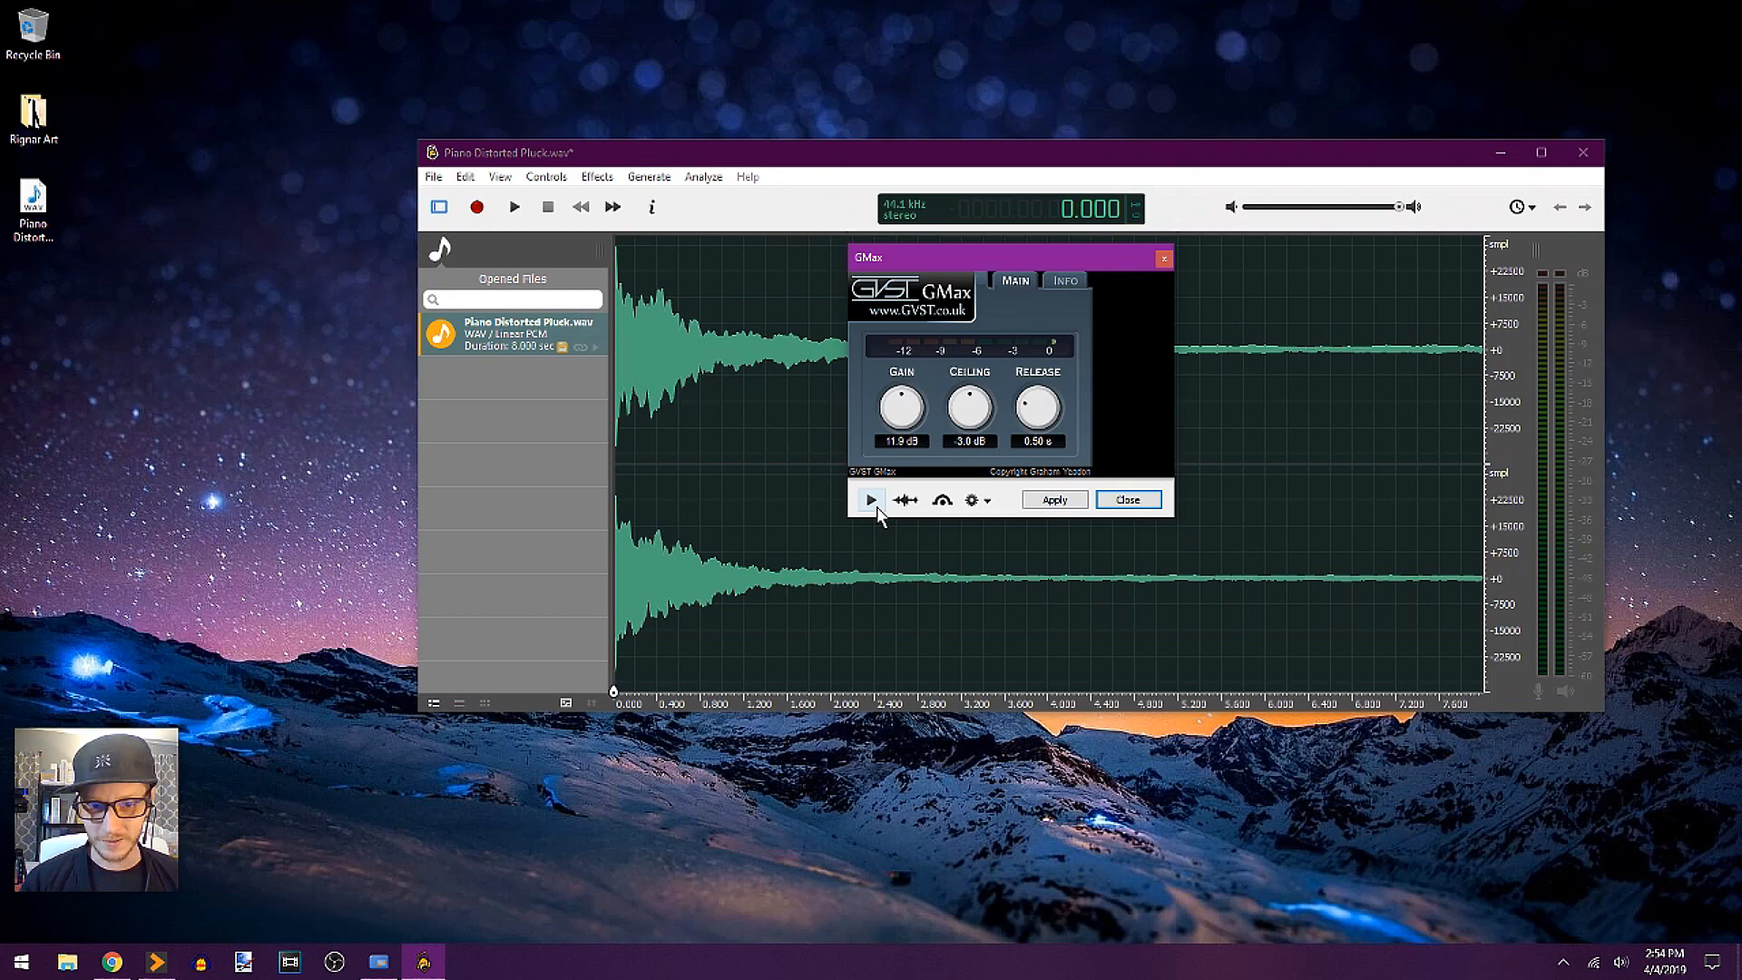
click(870, 499)
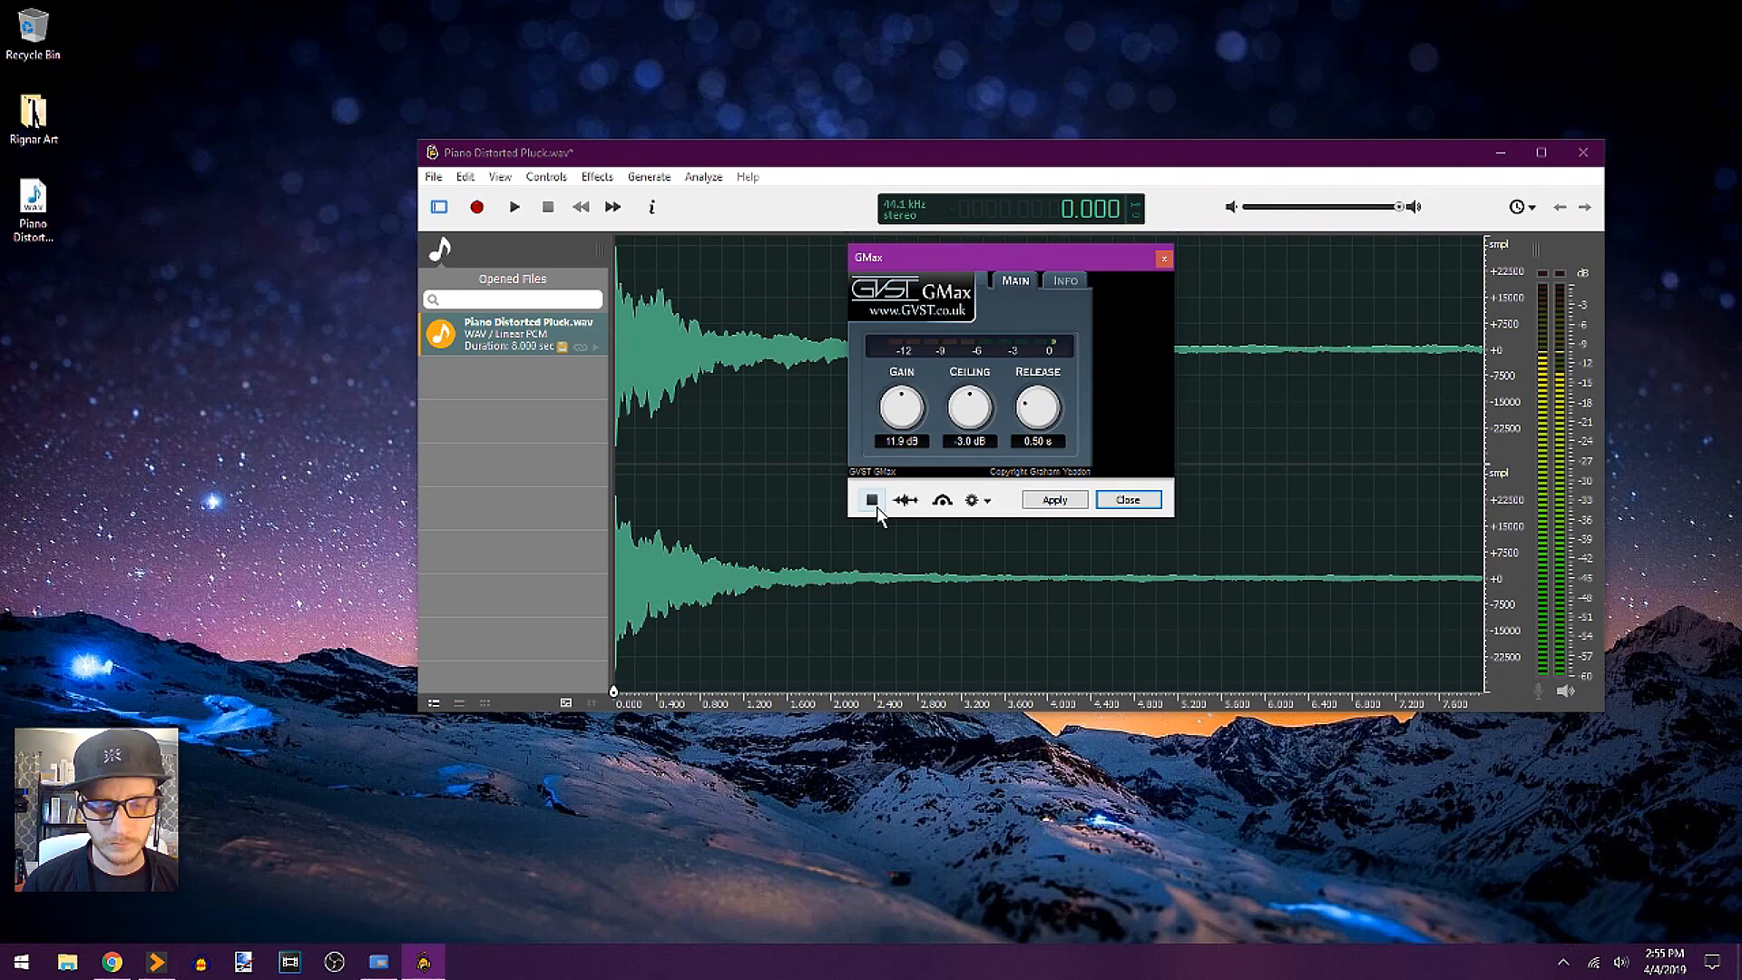
click(873, 501)
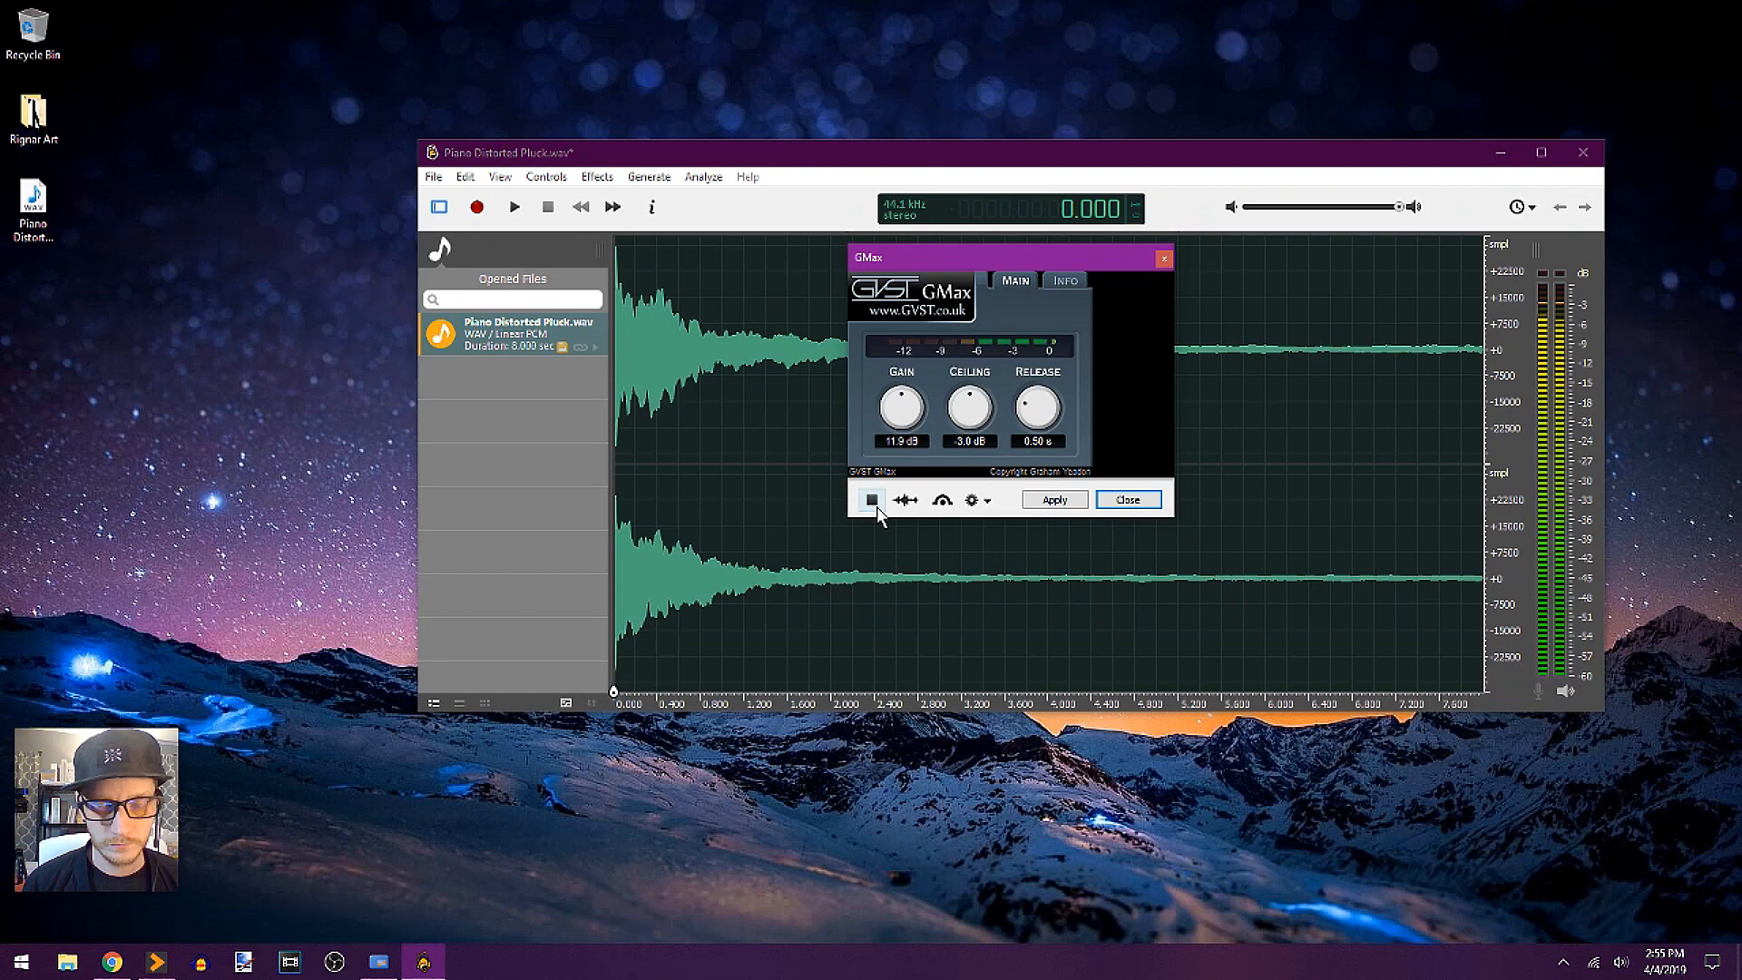
click(1052, 501)
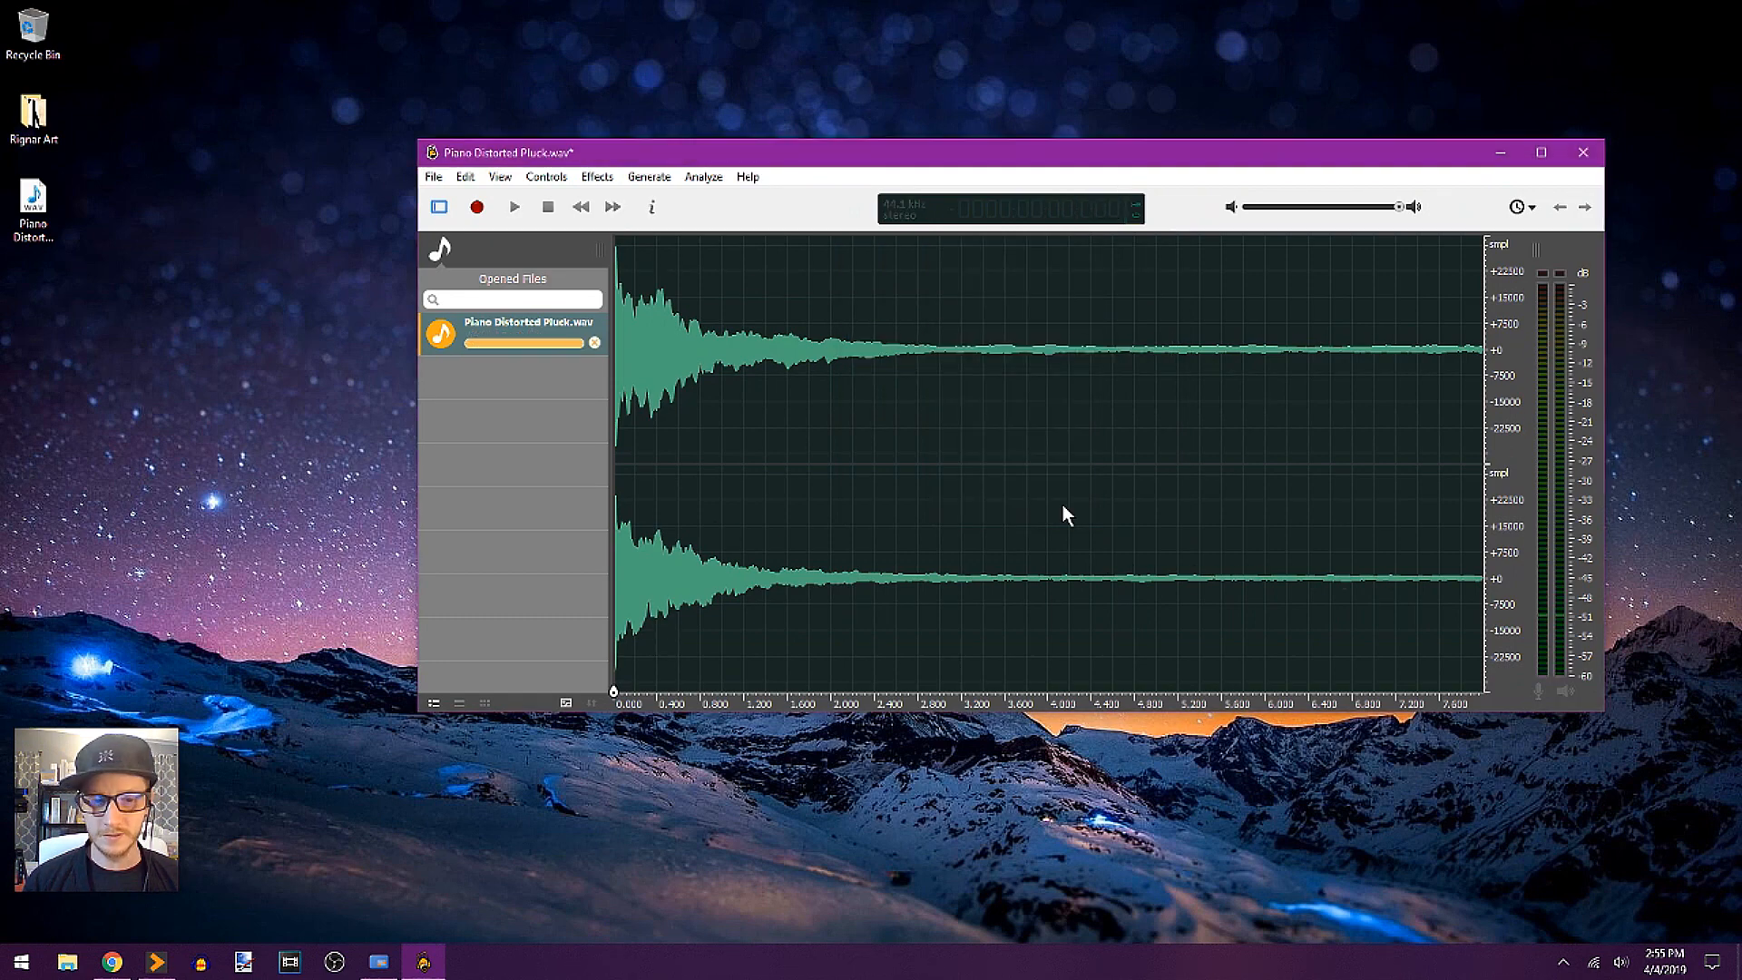
Step: Fade out the last 1.6 seconds of the Piano Distorted Pluck recording, listen to it, and save the file
key(space)
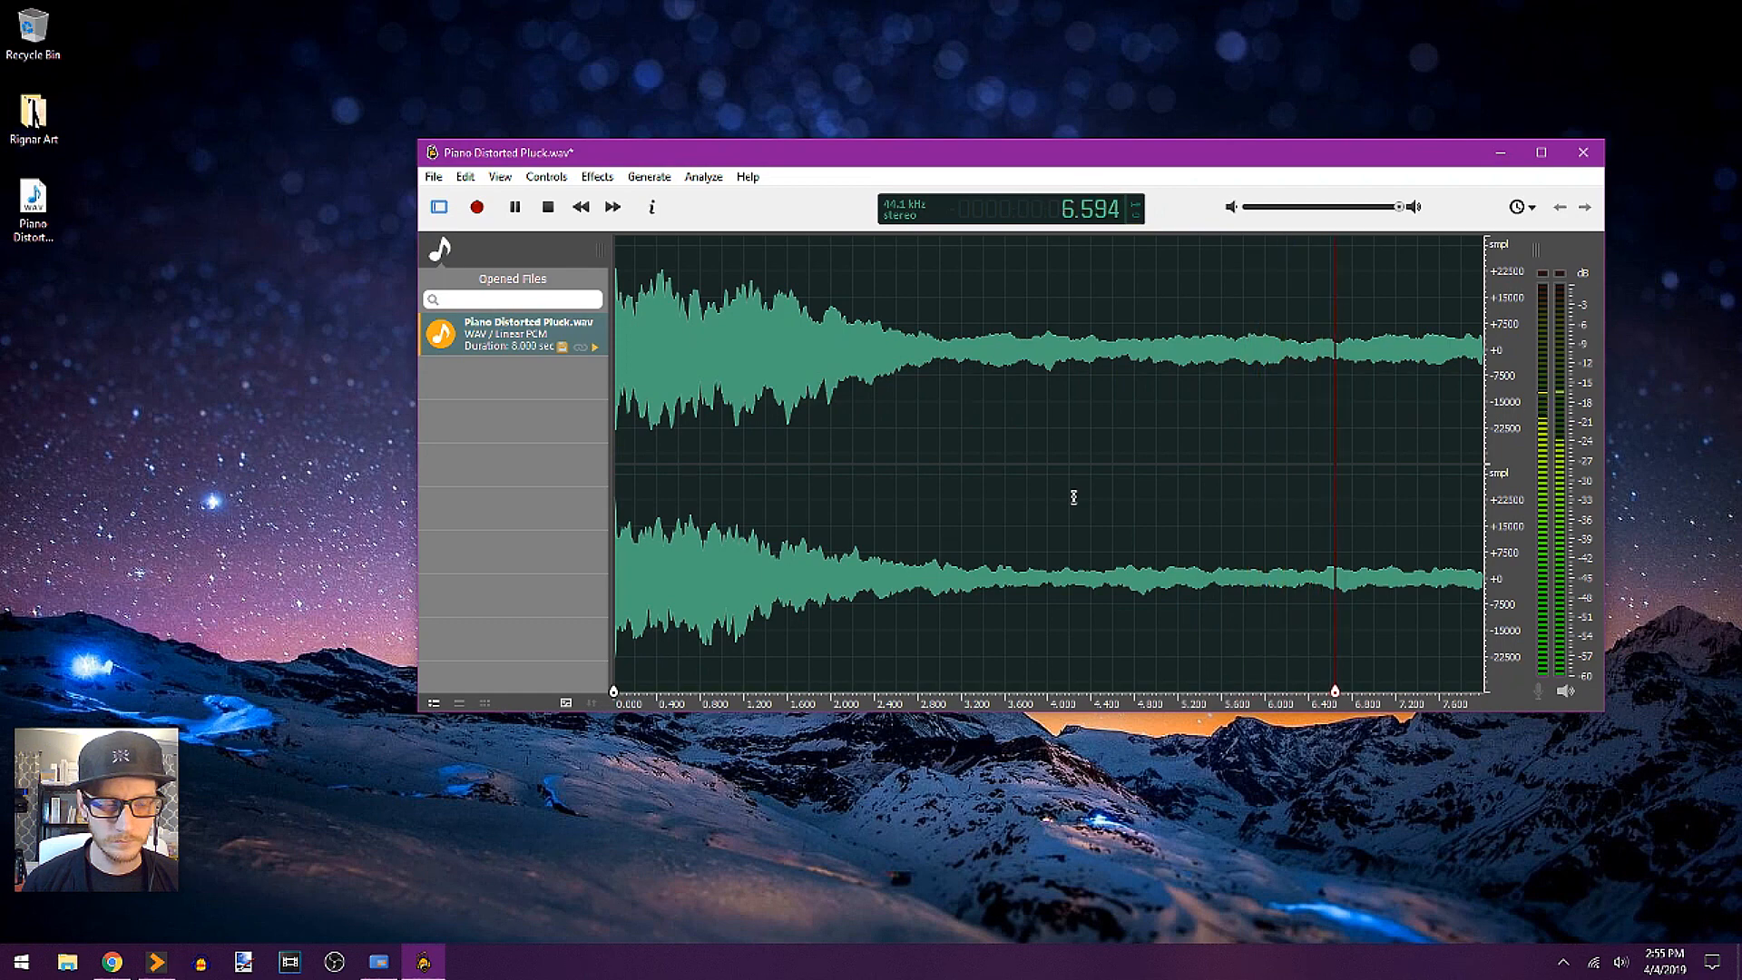
drag(1308, 418, 1487, 433)
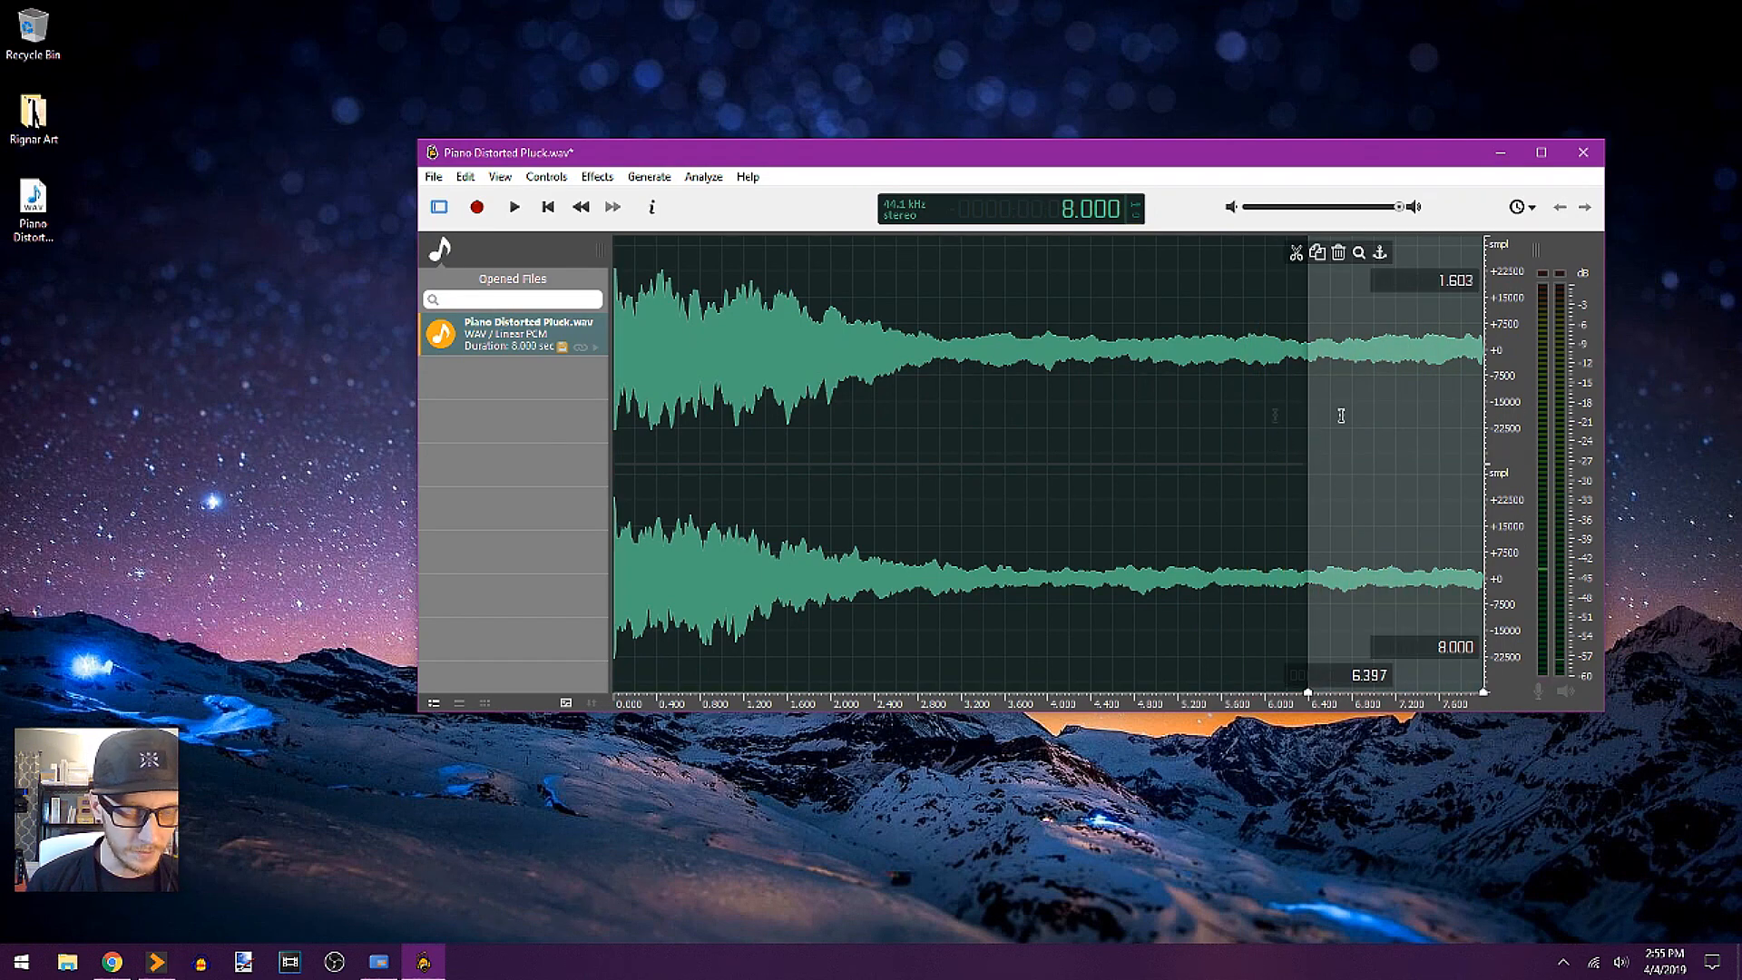
drag(1295, 419, 1484, 432)
key(ctrl+shift+o)
click(1213, 428)
key(space)
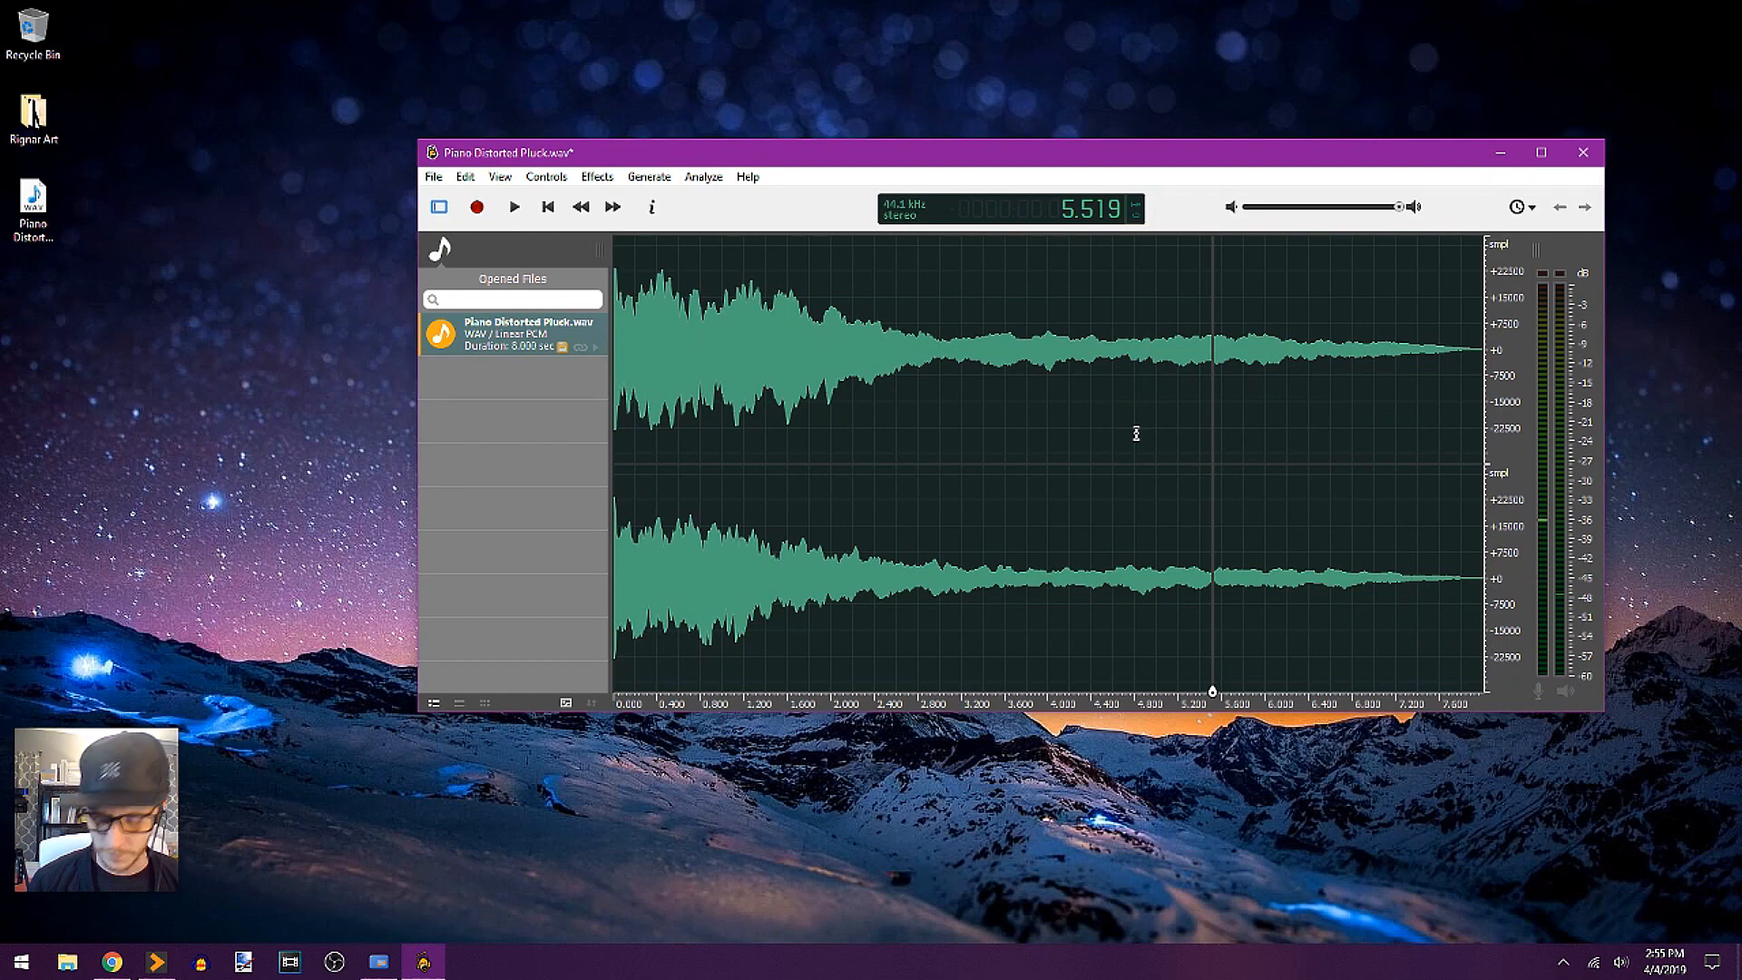
click(561, 348)
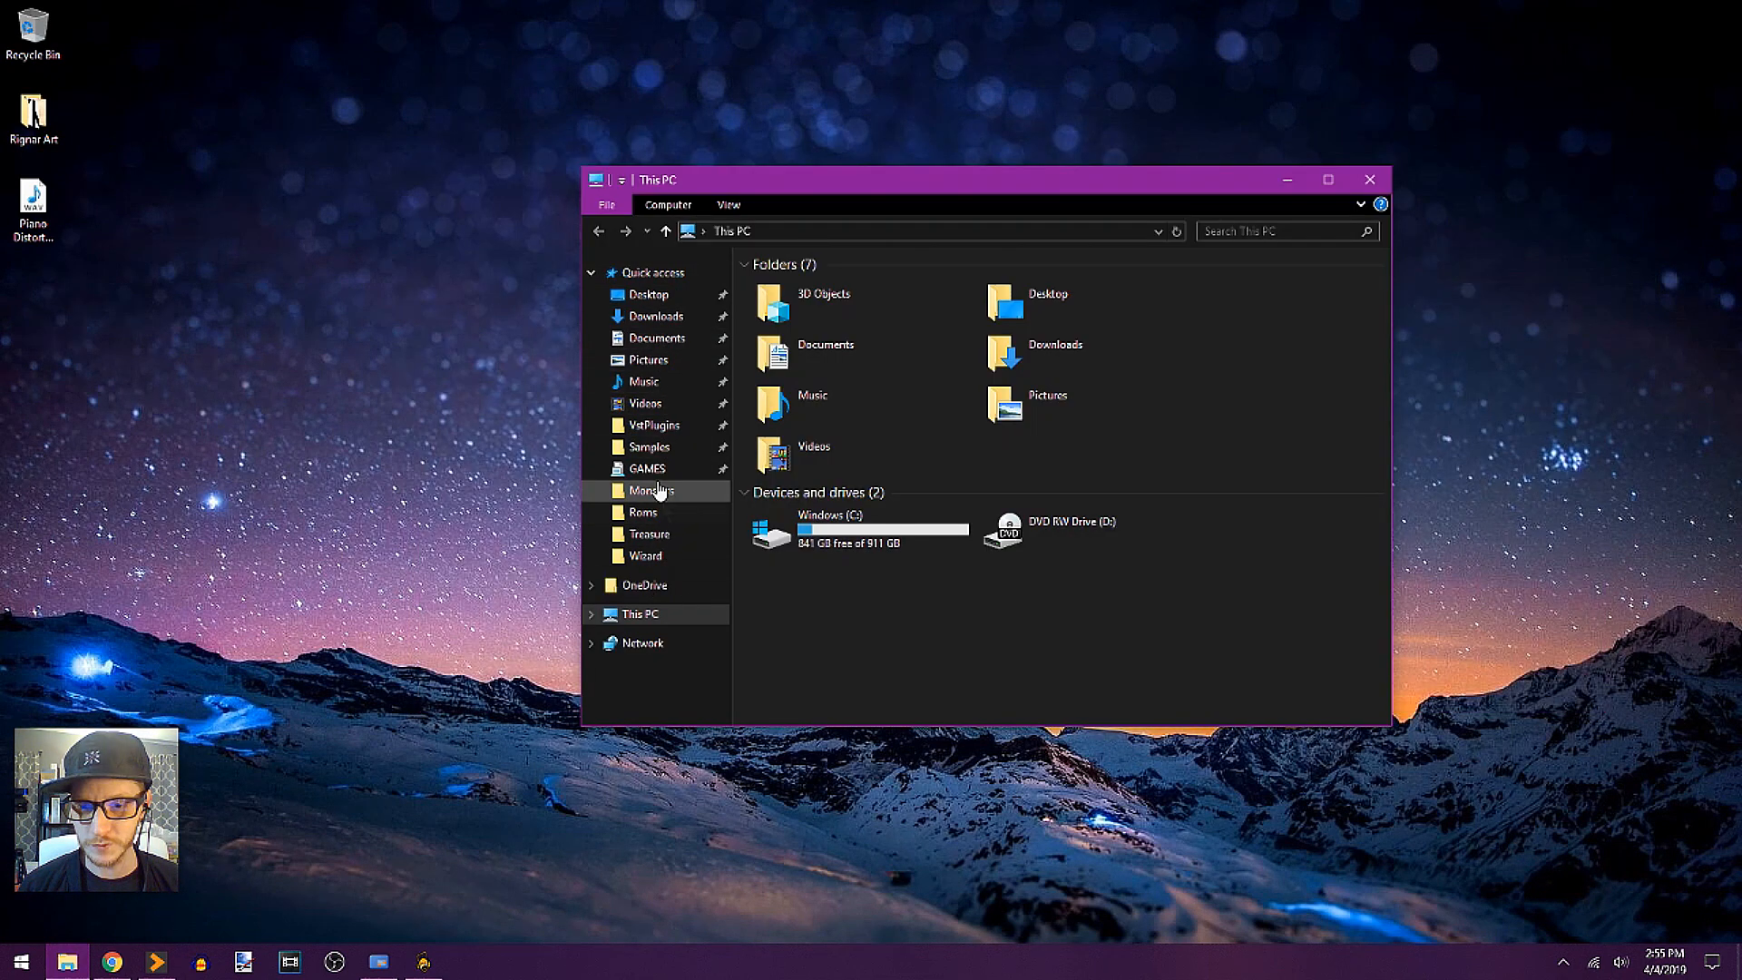
Step: Move the Piano Distorted Pluck file from the Desktop into the Instrument Wavs folder under Music > Samples
click(644, 381)
click(799, 361)
double_click(884, 419)
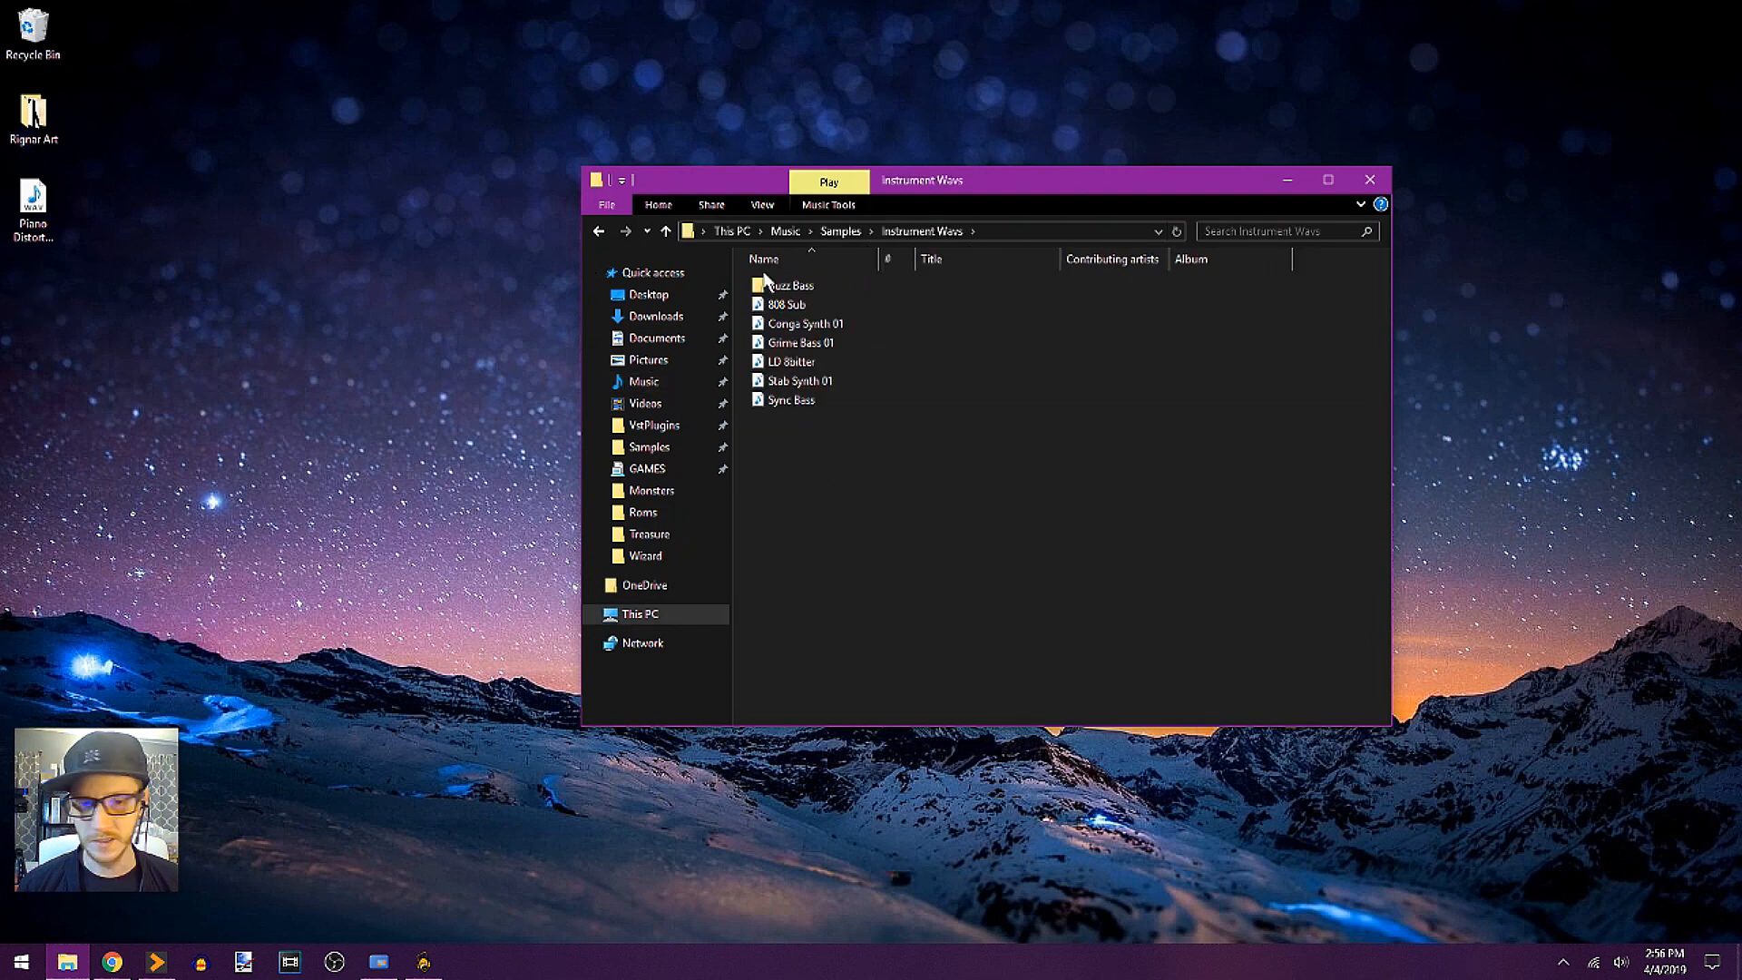
drag(33, 202, 158, 268)
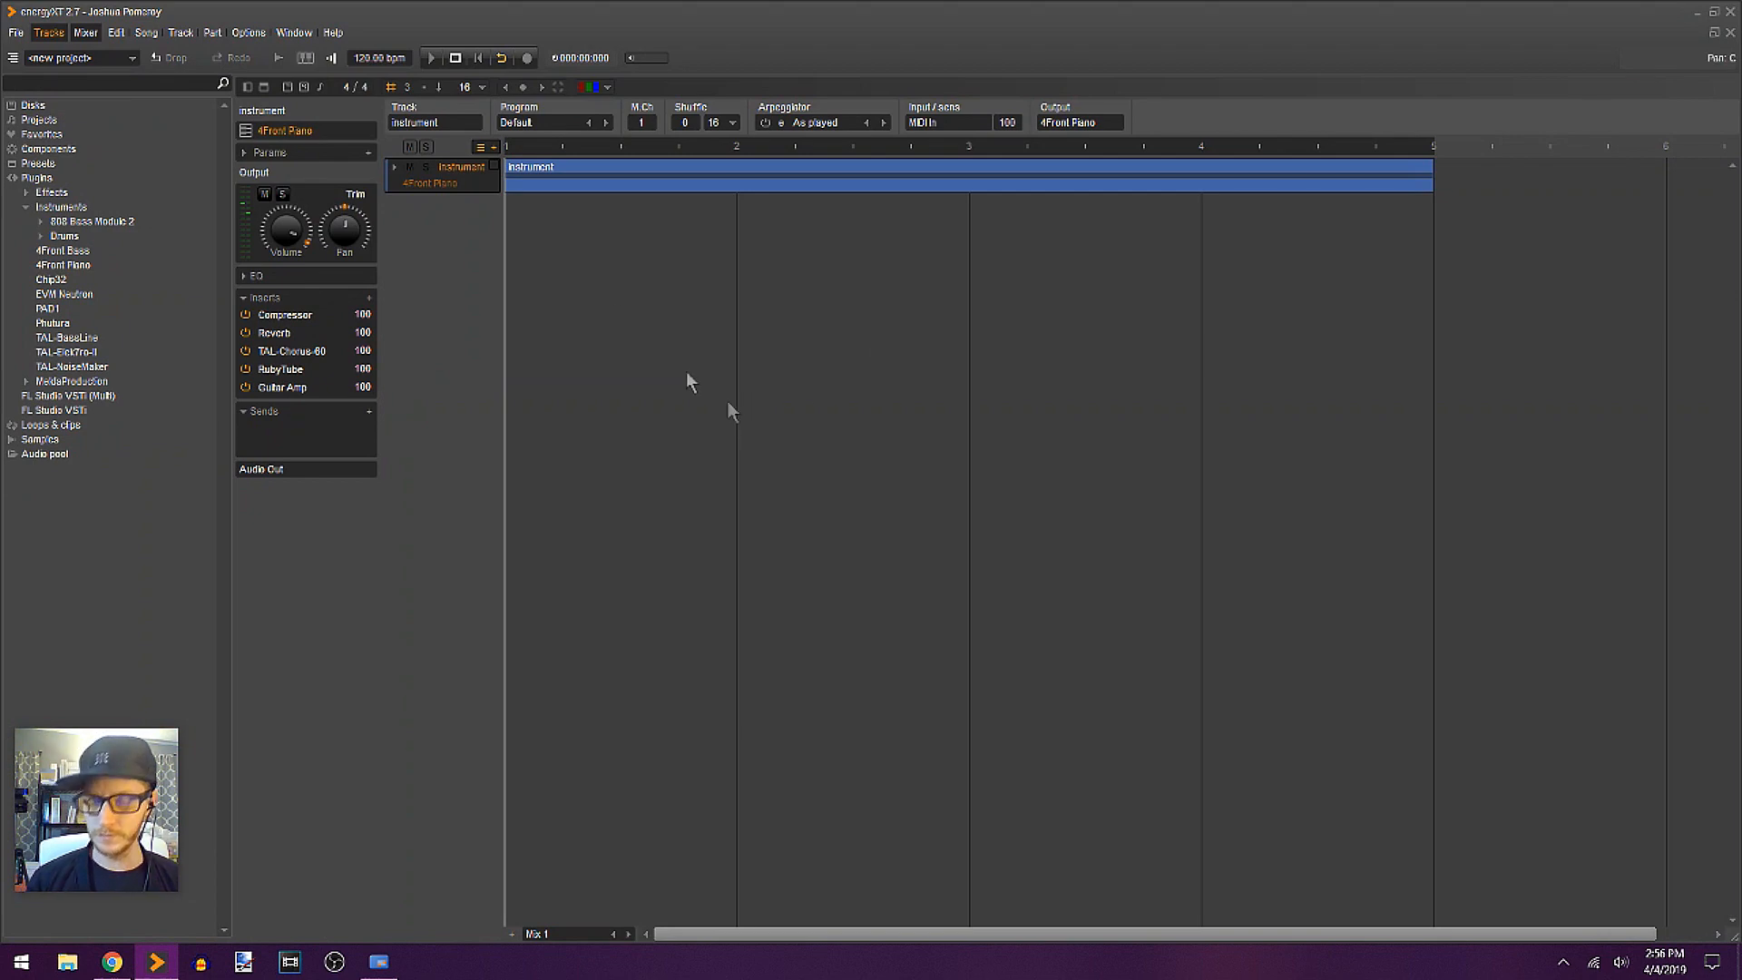
Step: In energyXT, delete the 4Front Piano track and select Piano Distorted Pluck.wav in the Instrument Wavs folder of the Samples browser
right_click(479, 188)
click(549, 313)
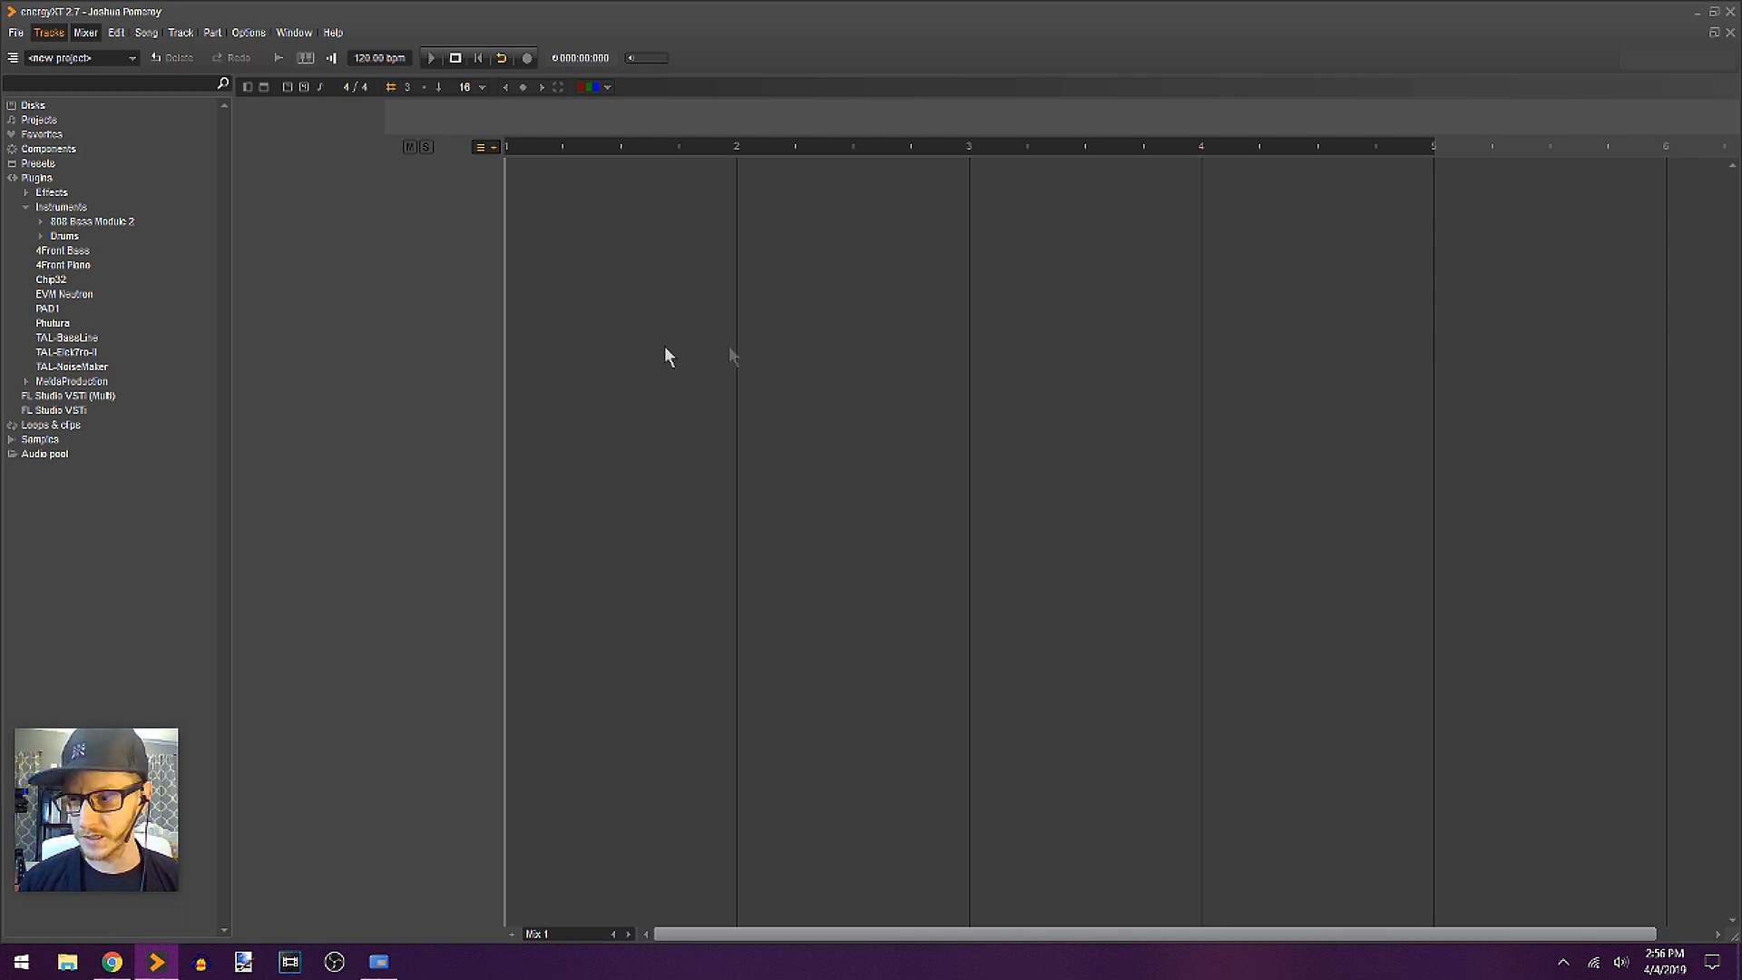
click(43, 439)
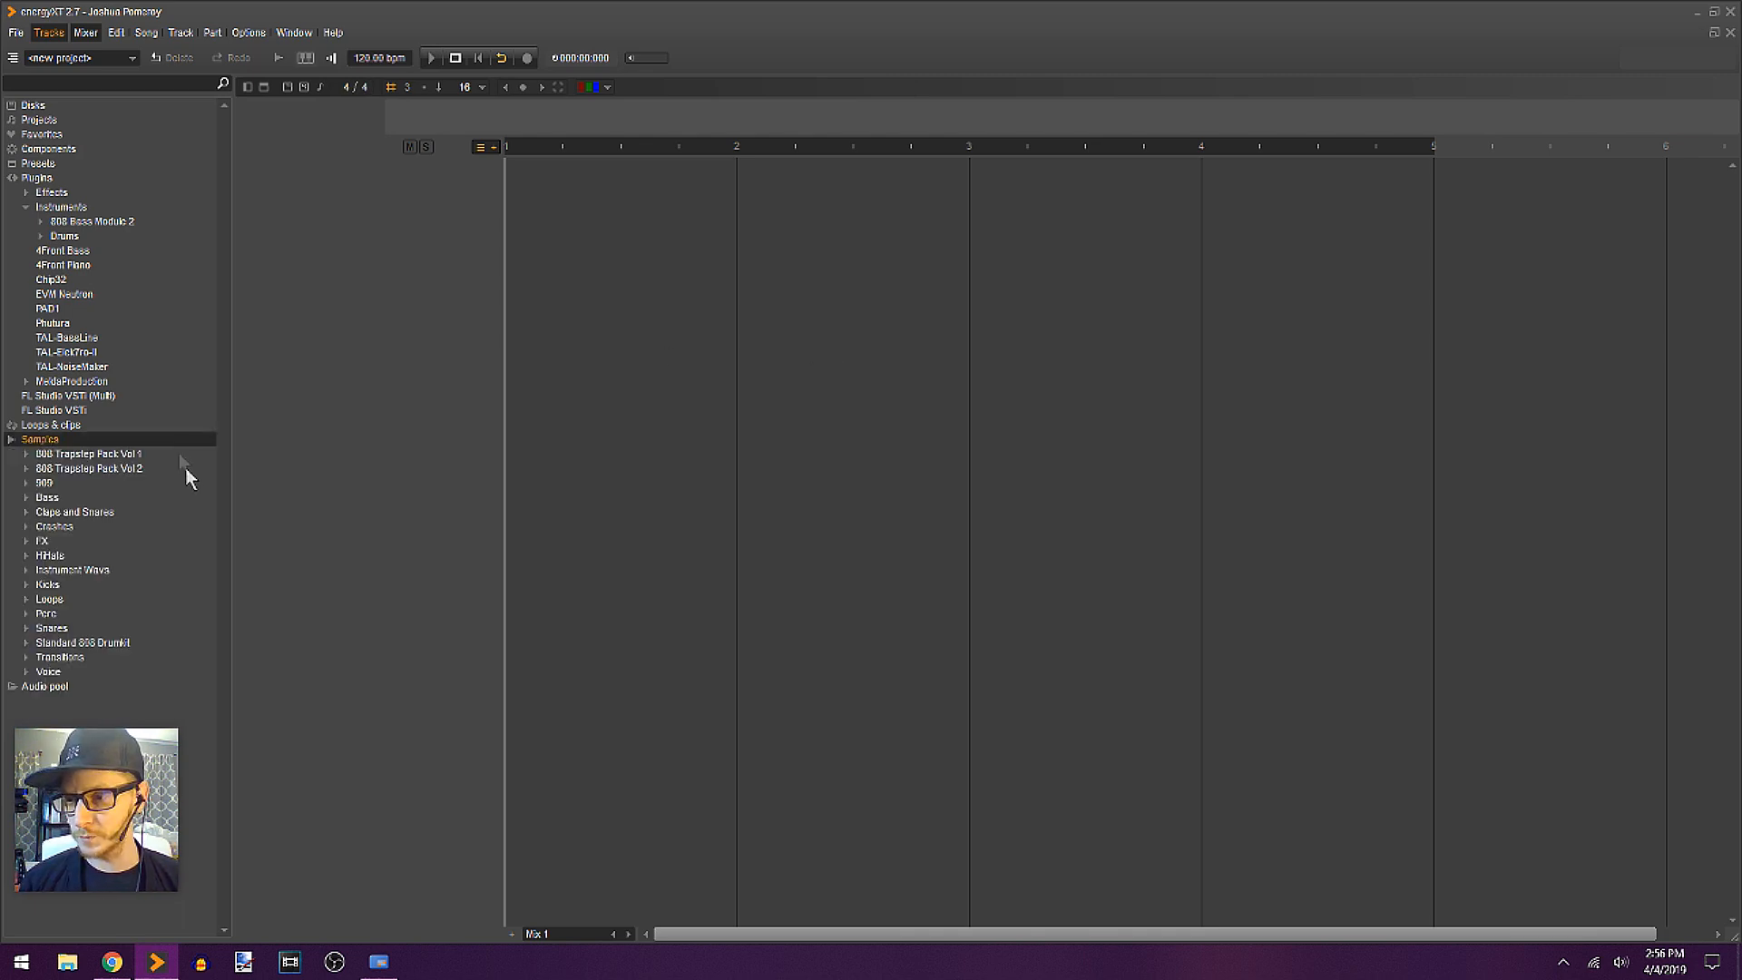
click(83, 569)
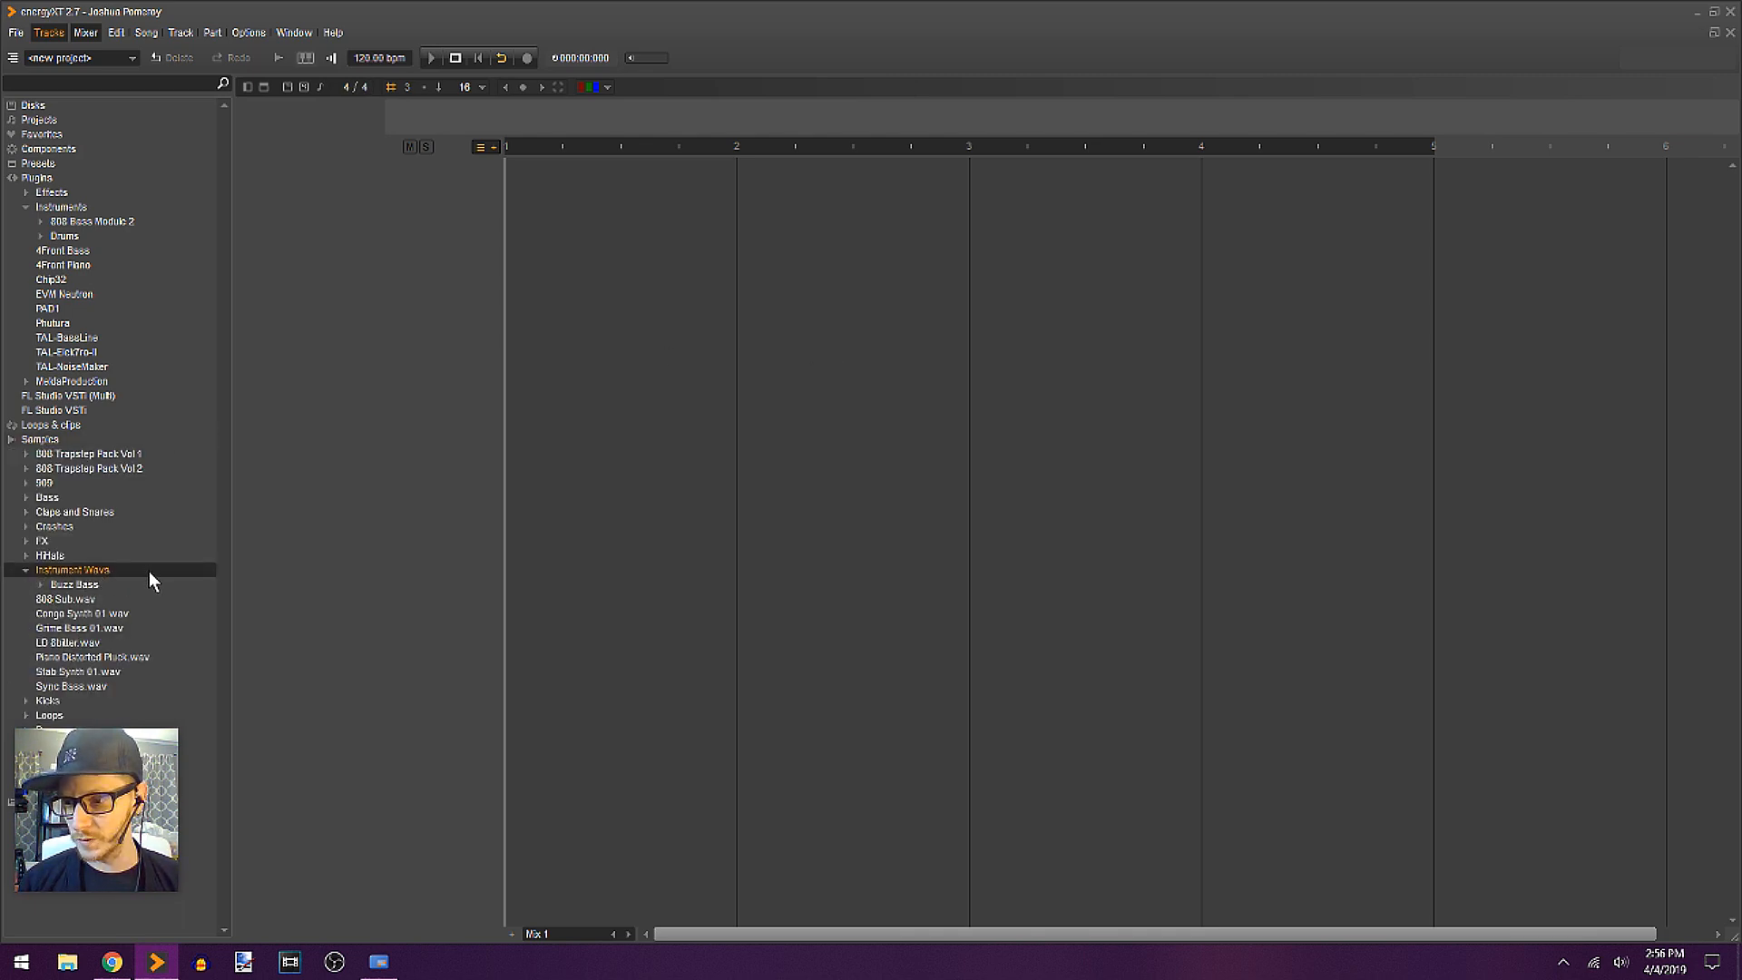
click(118, 659)
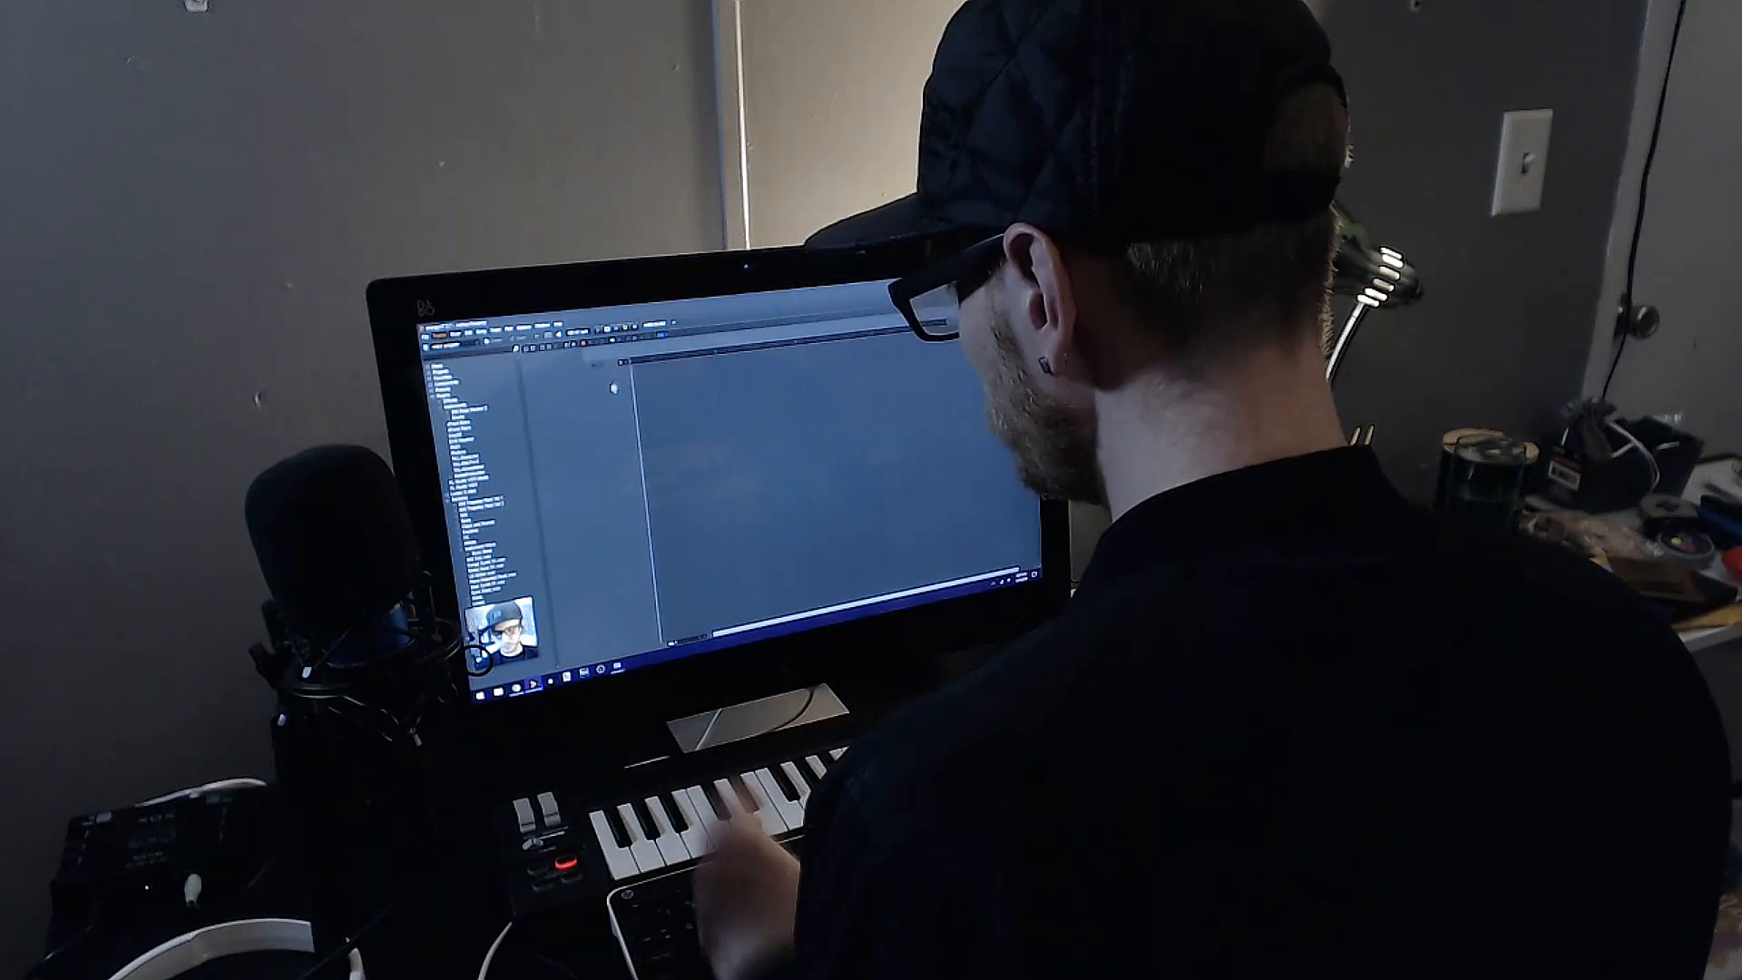
Step: Add a Synthesizer instrument track and open its editor at the Zone page
right_click(625, 381)
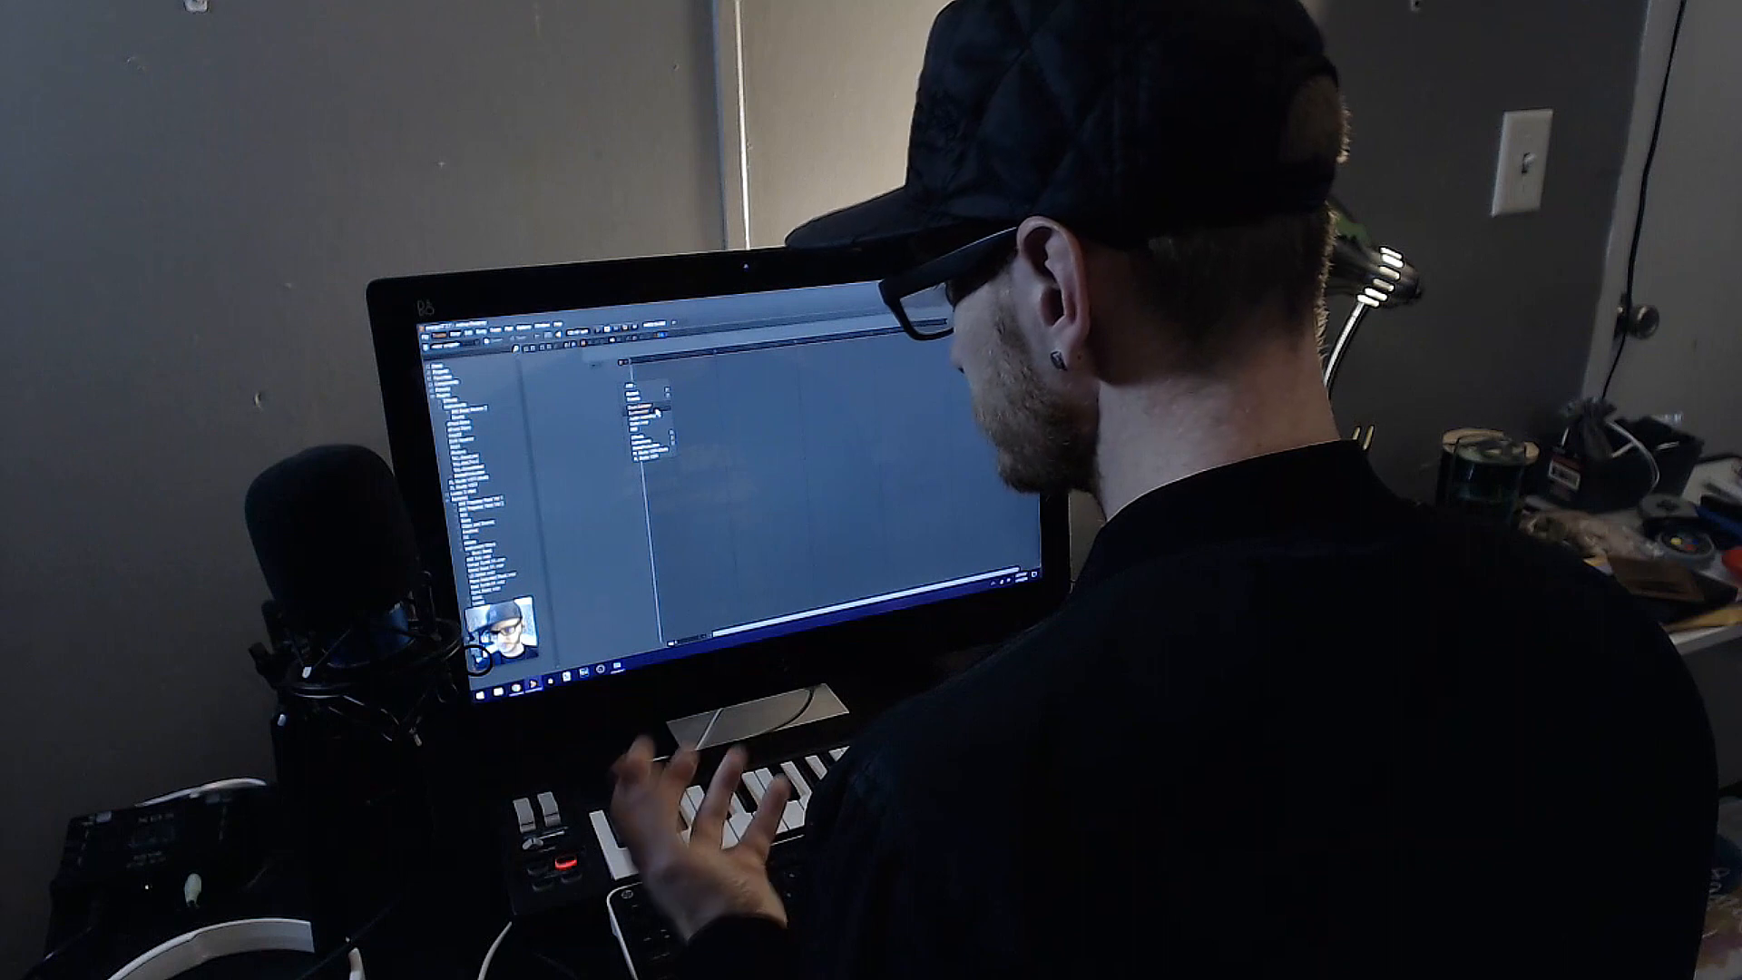
click(650, 447)
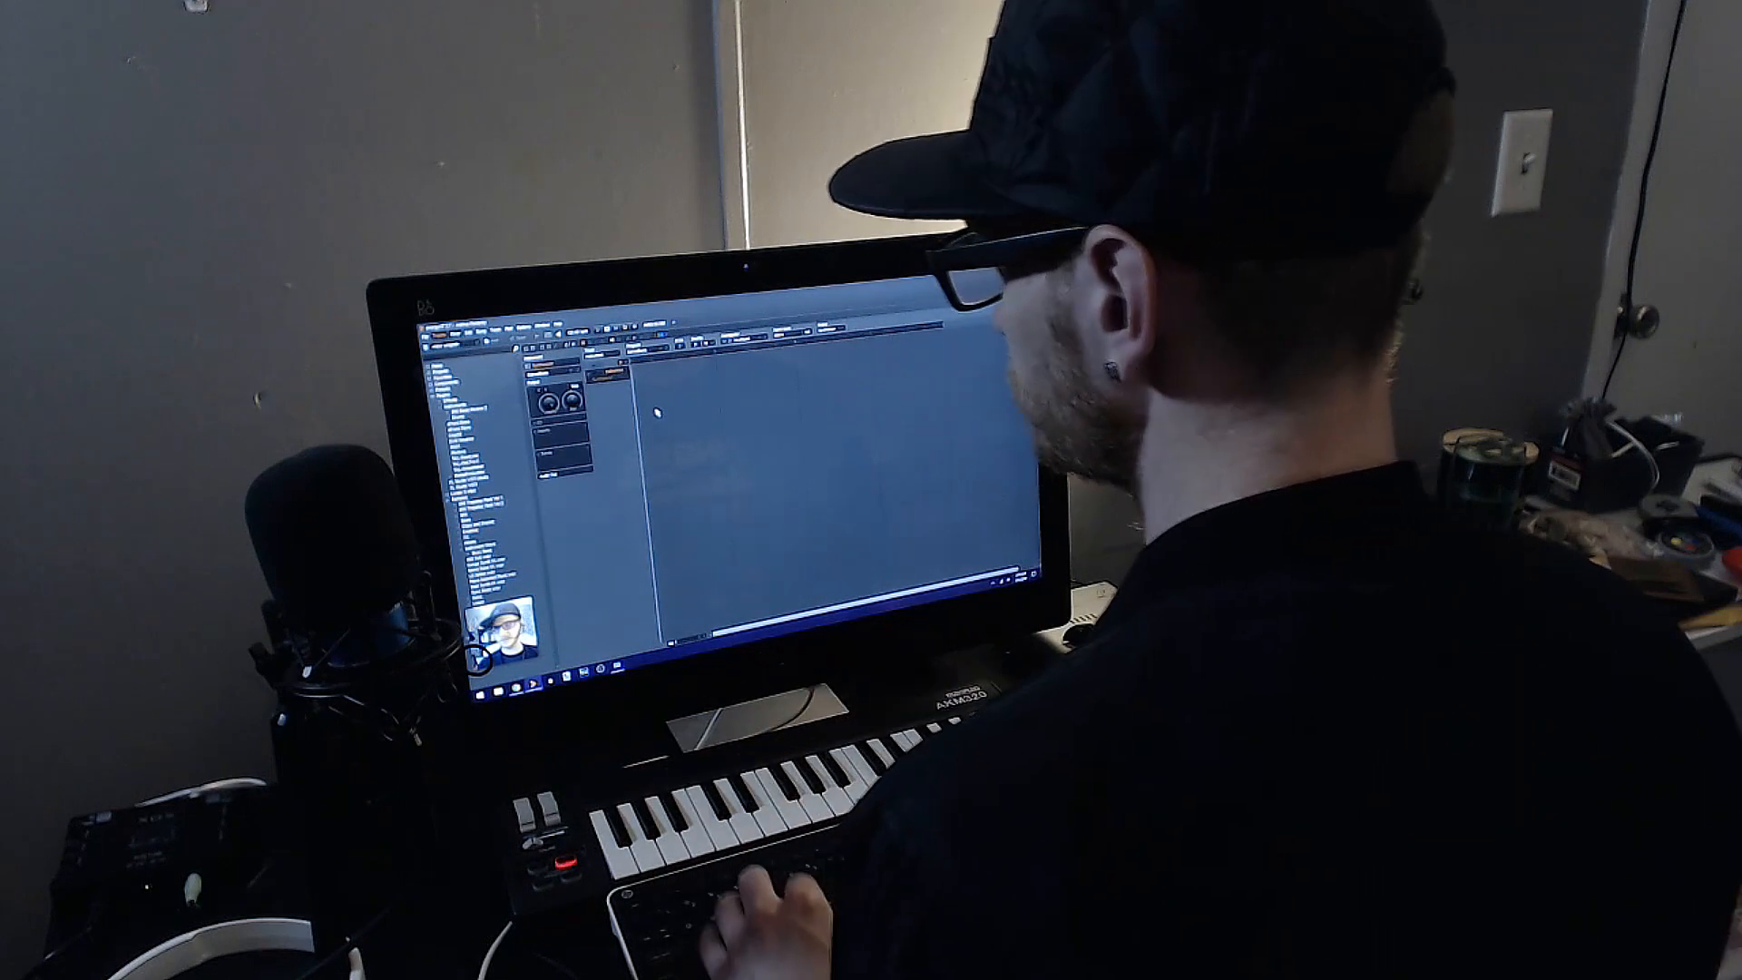
double_click(615, 374)
drag(637, 383, 810, 400)
click(722, 428)
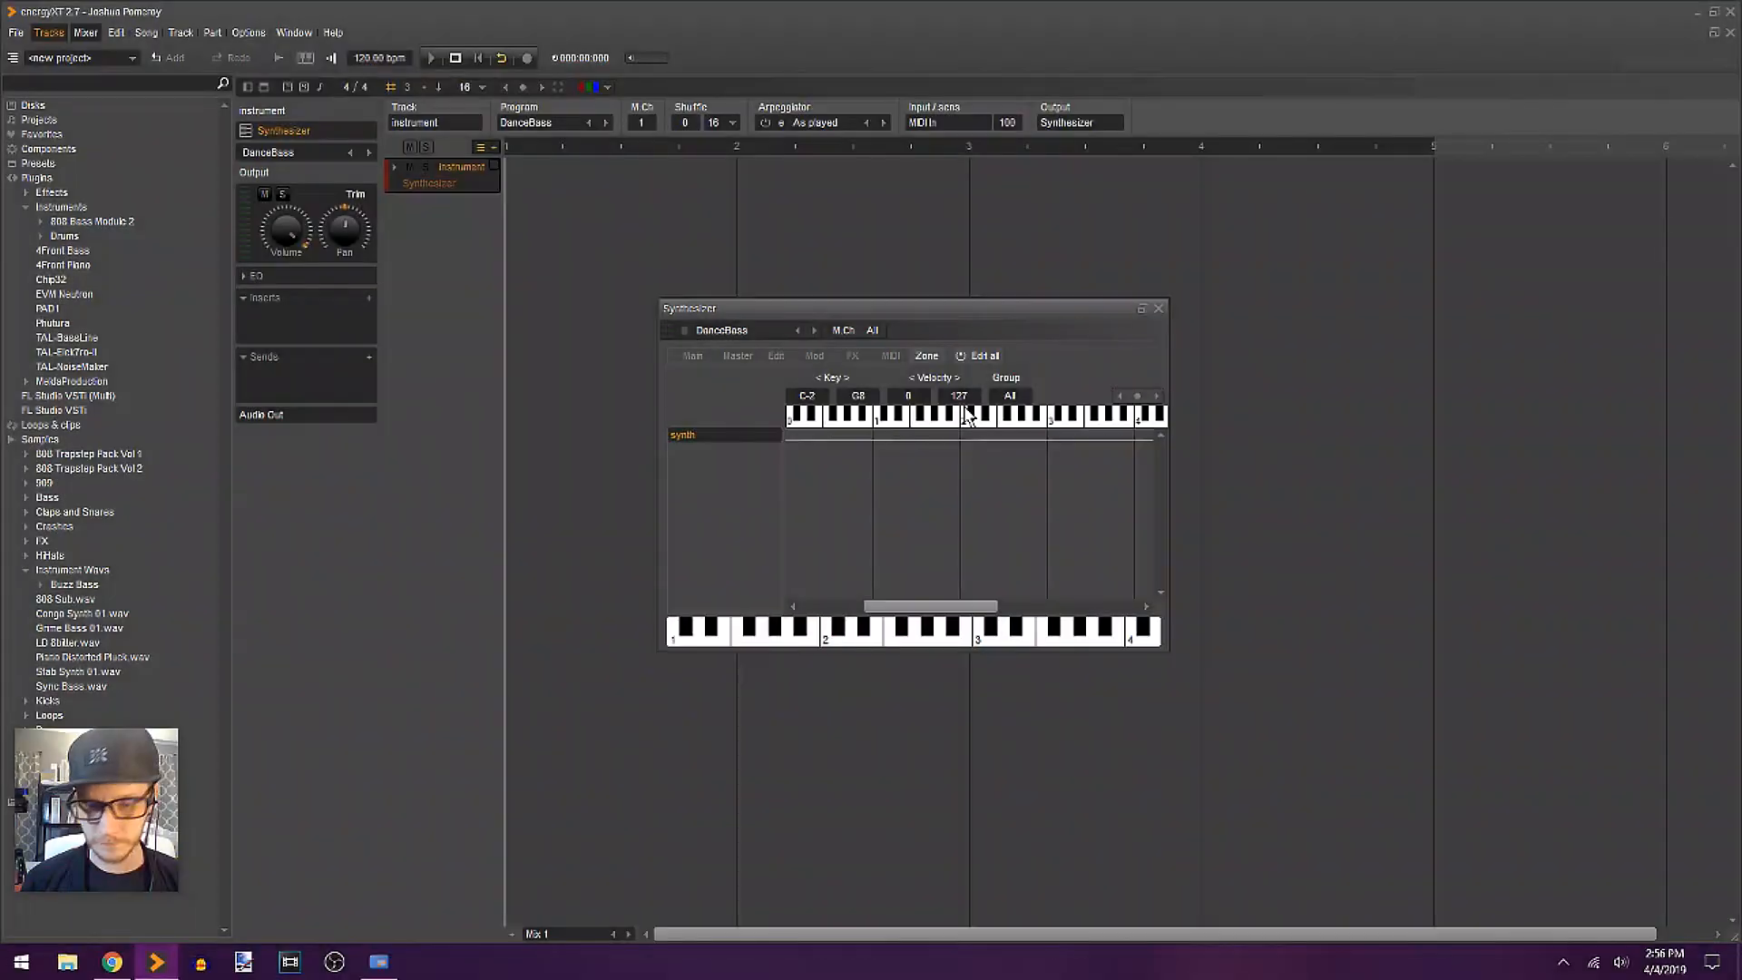
Step: Look over the default synth sound's oscillator settings and delete that sound from the Synthesizer's zone list
right_click(696, 442)
click(706, 511)
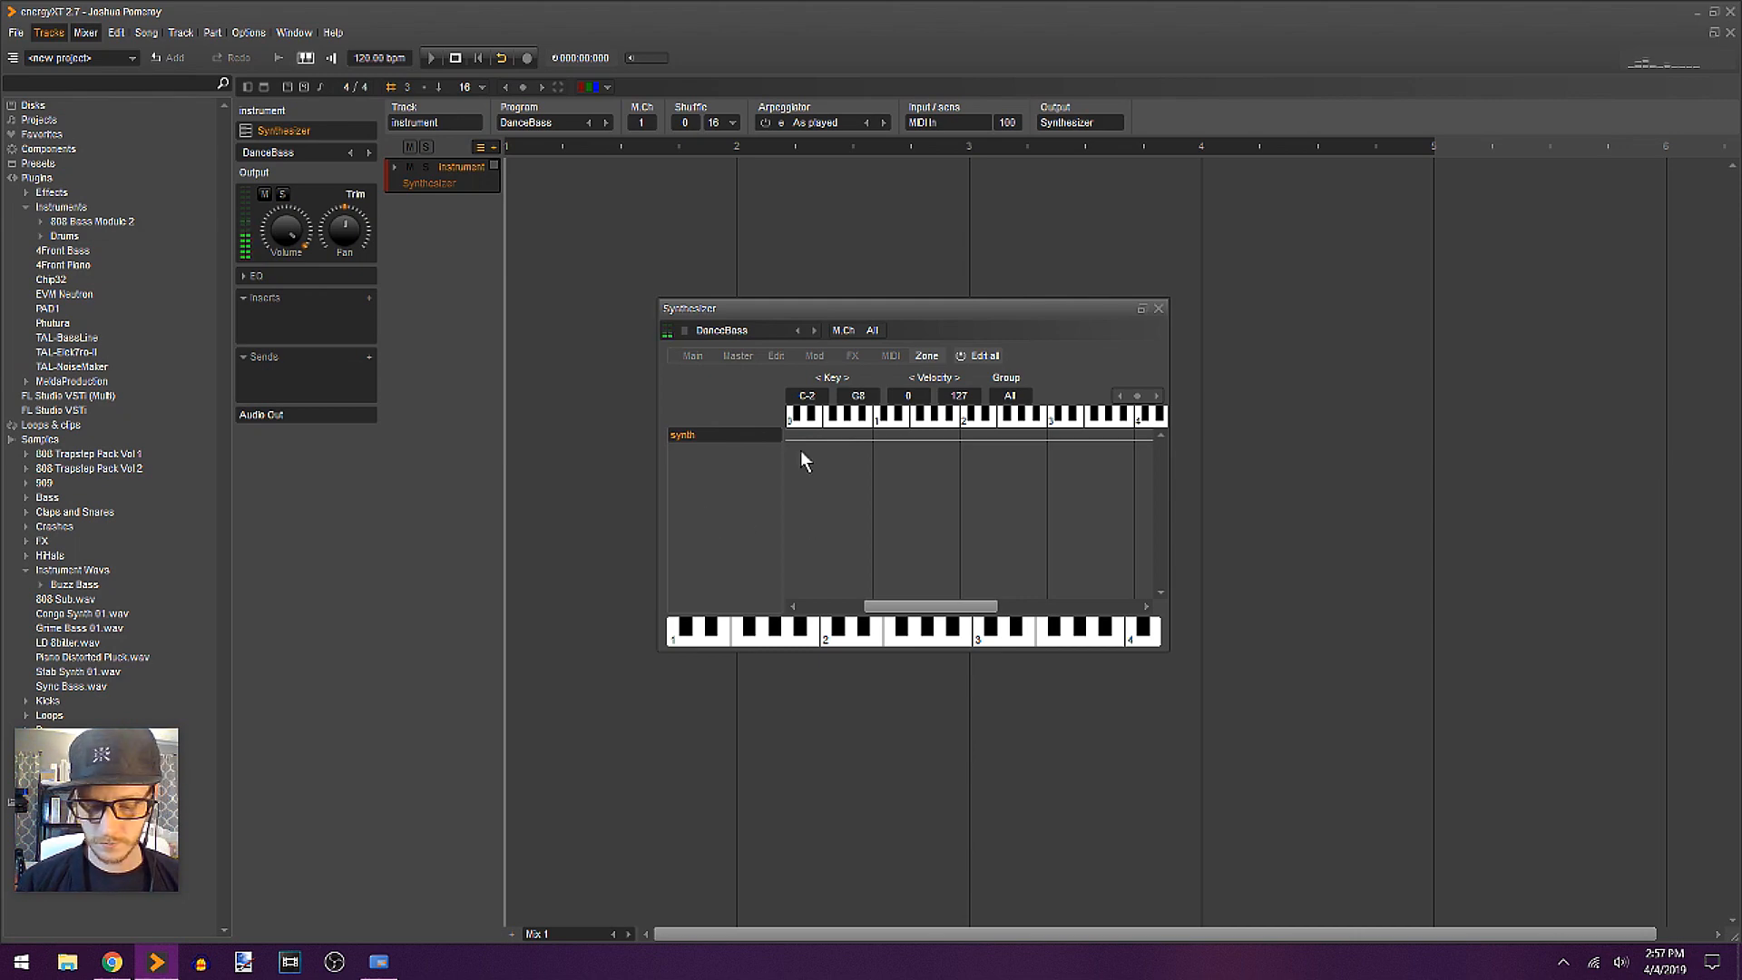
click(777, 356)
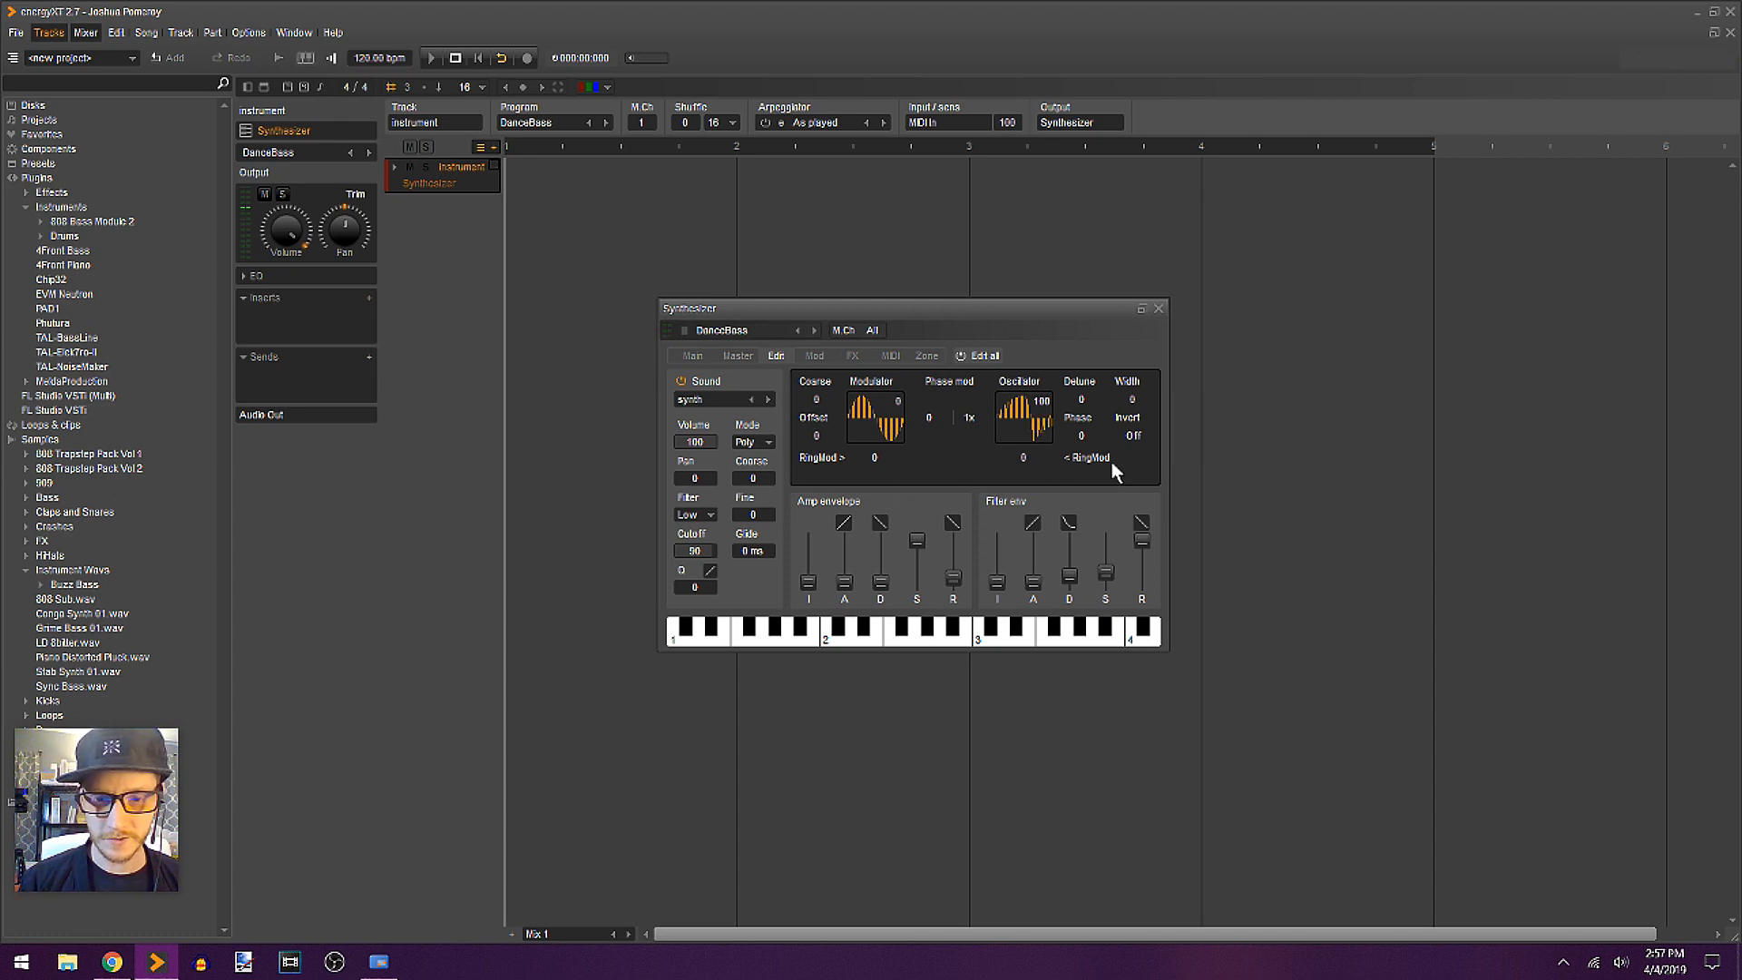
click(927, 356)
right_click(710, 434)
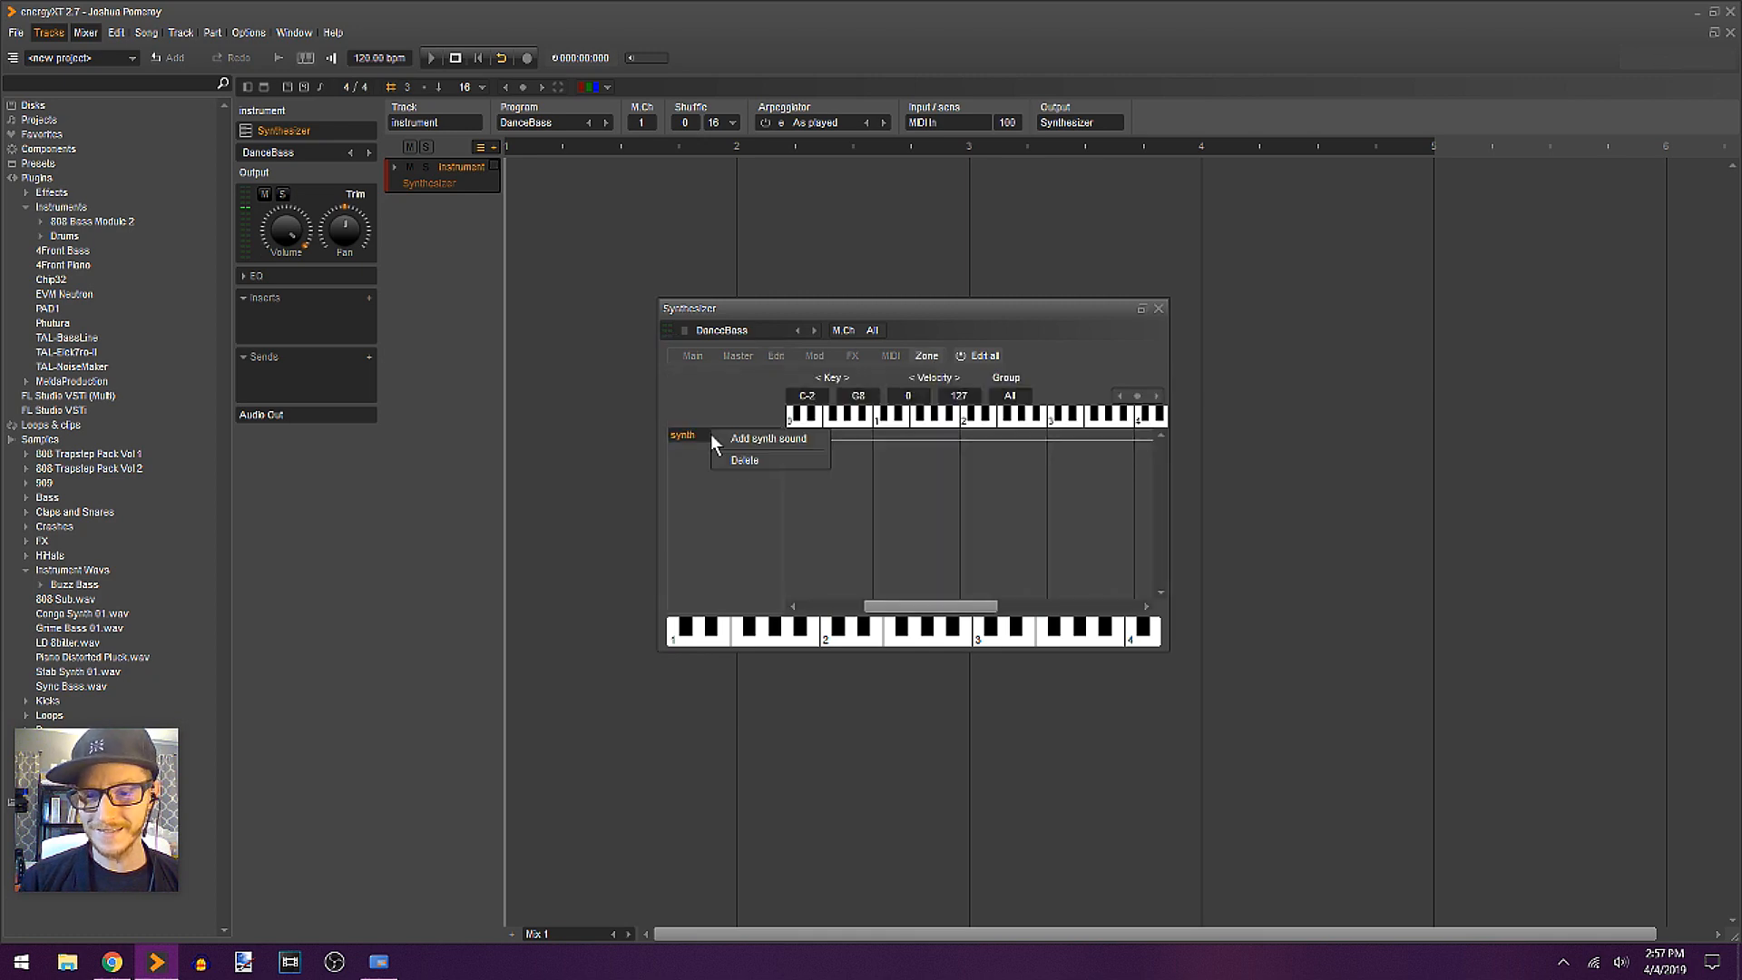
click(758, 463)
click(786, 354)
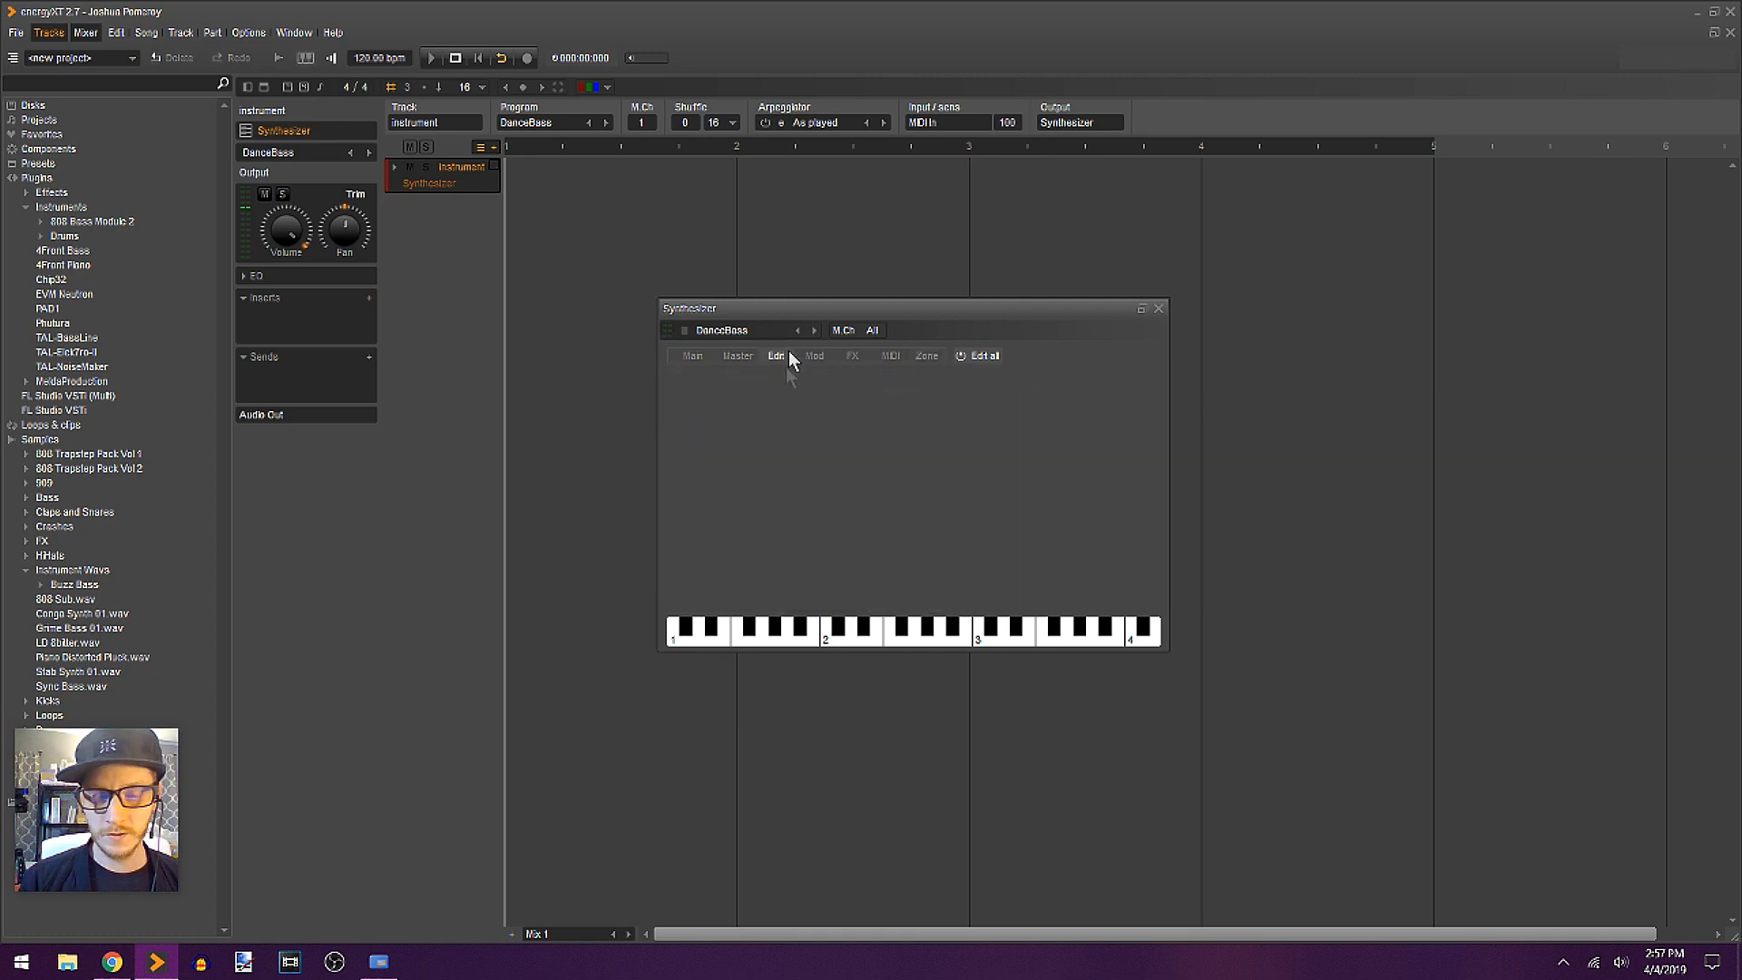
Step: Try adding a new synth sound to the empty zone list, view its oscillator settings, and delete the sound again
click(927, 357)
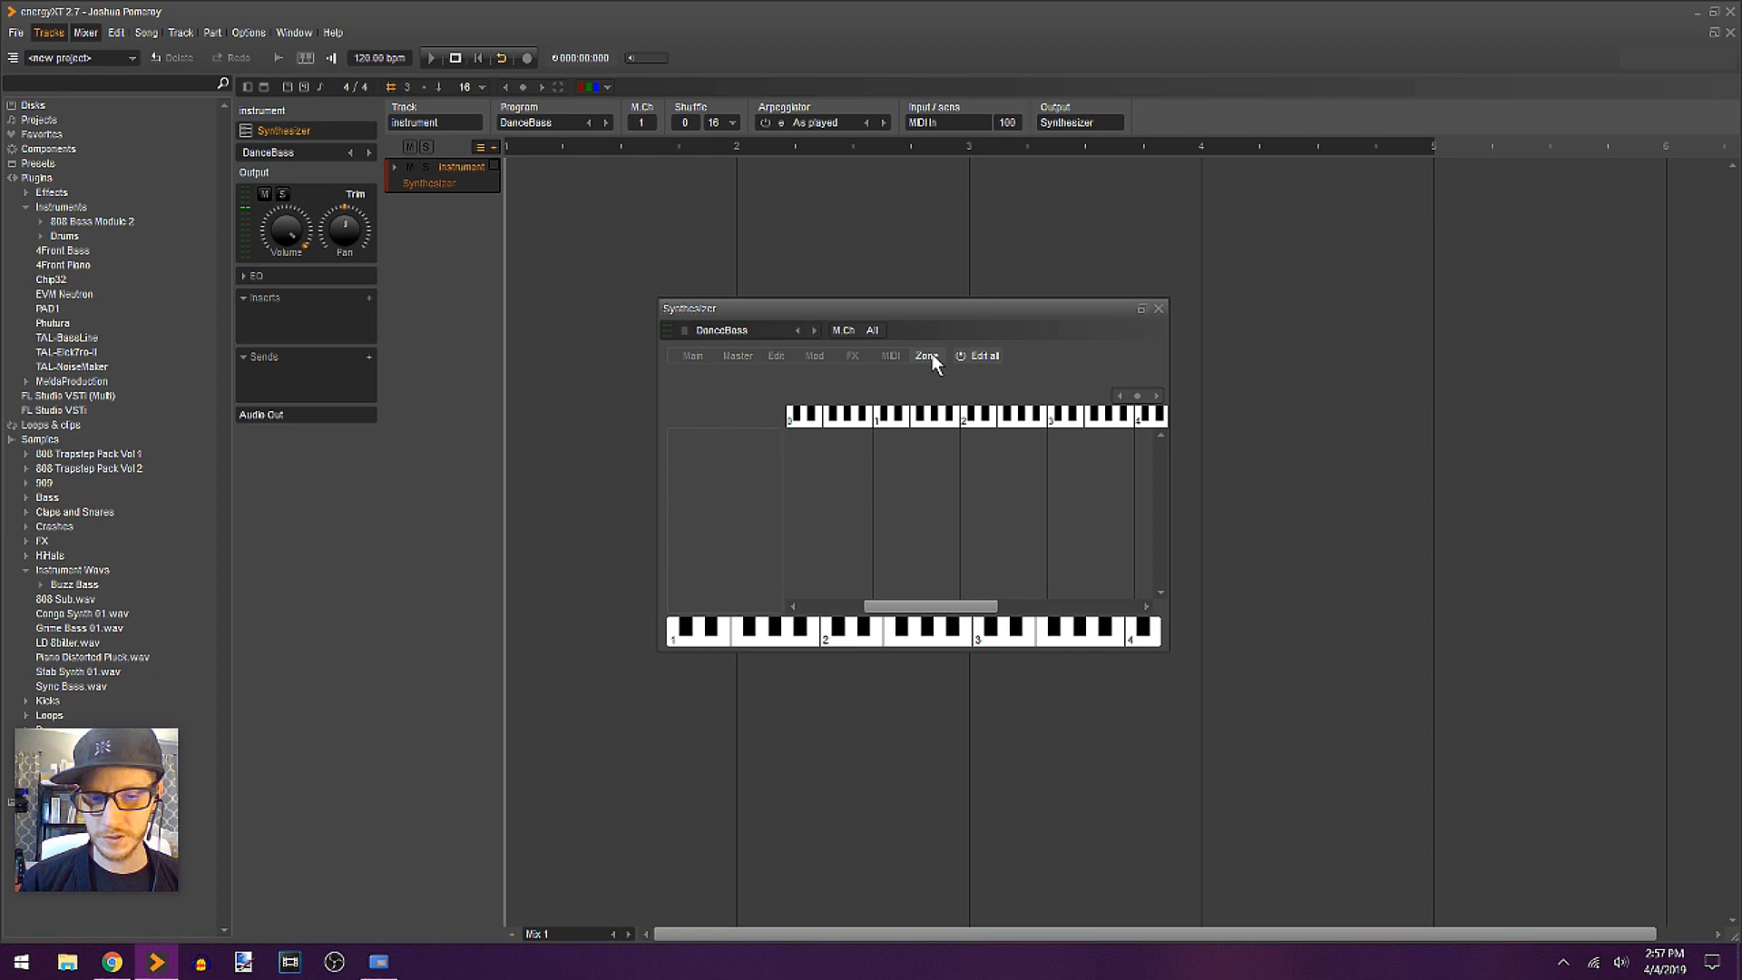
right_click(720, 441)
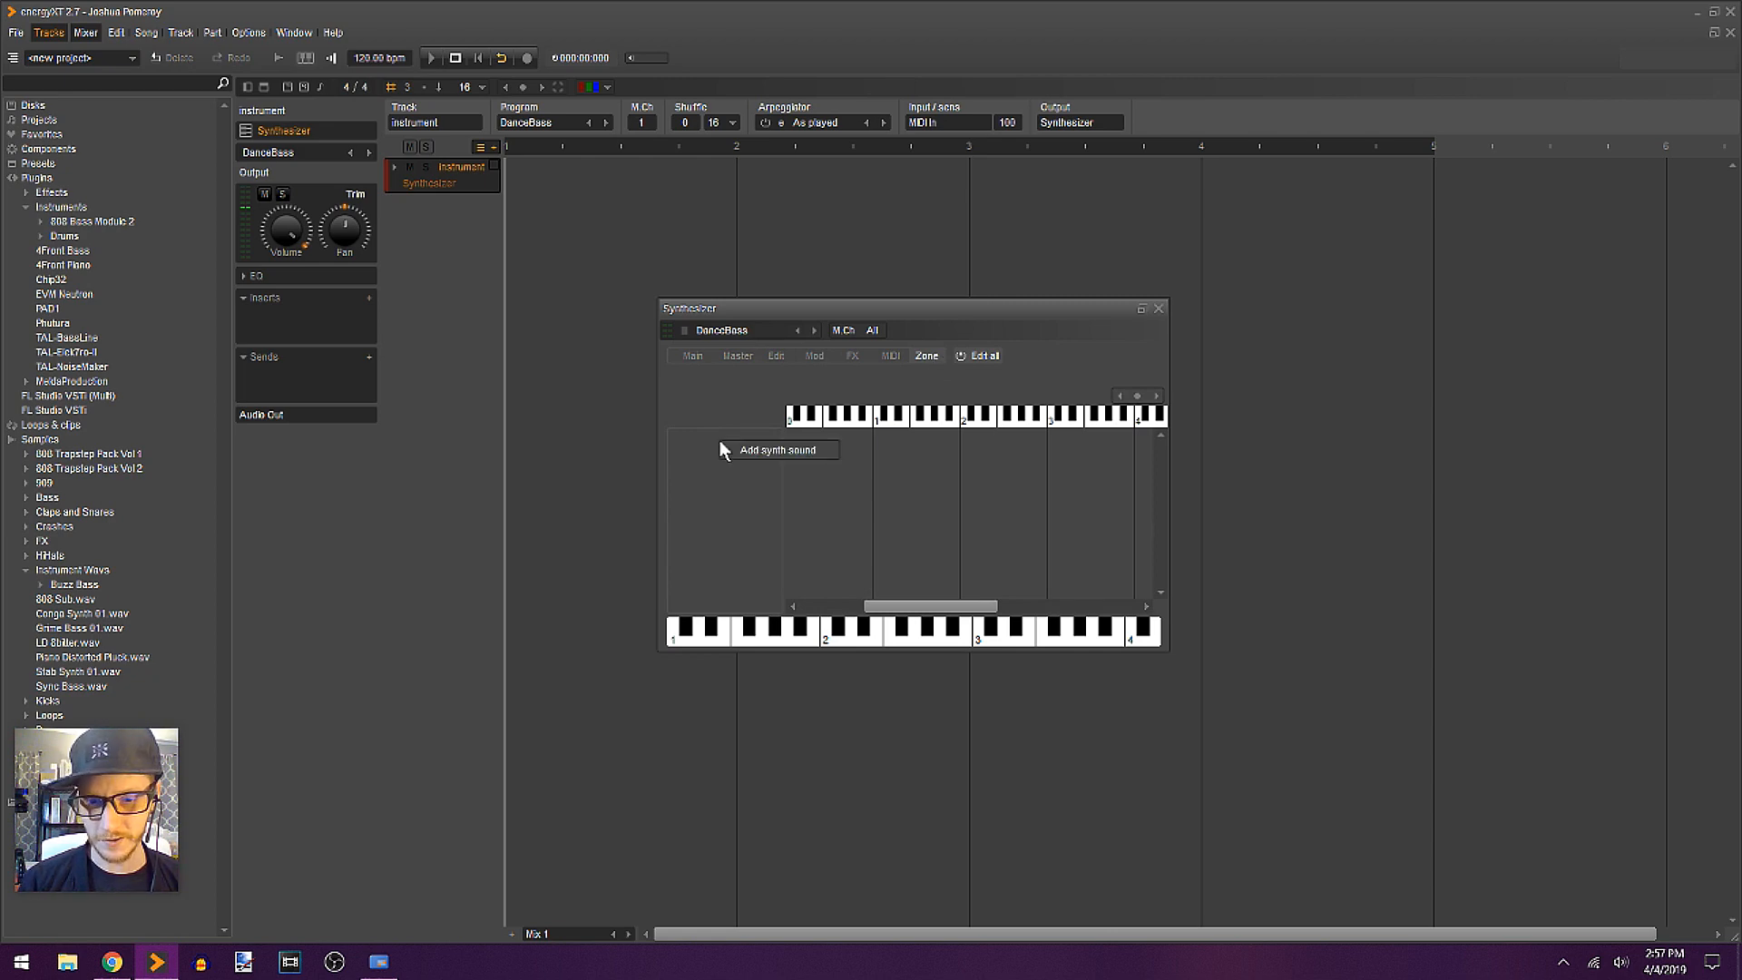
click(815, 455)
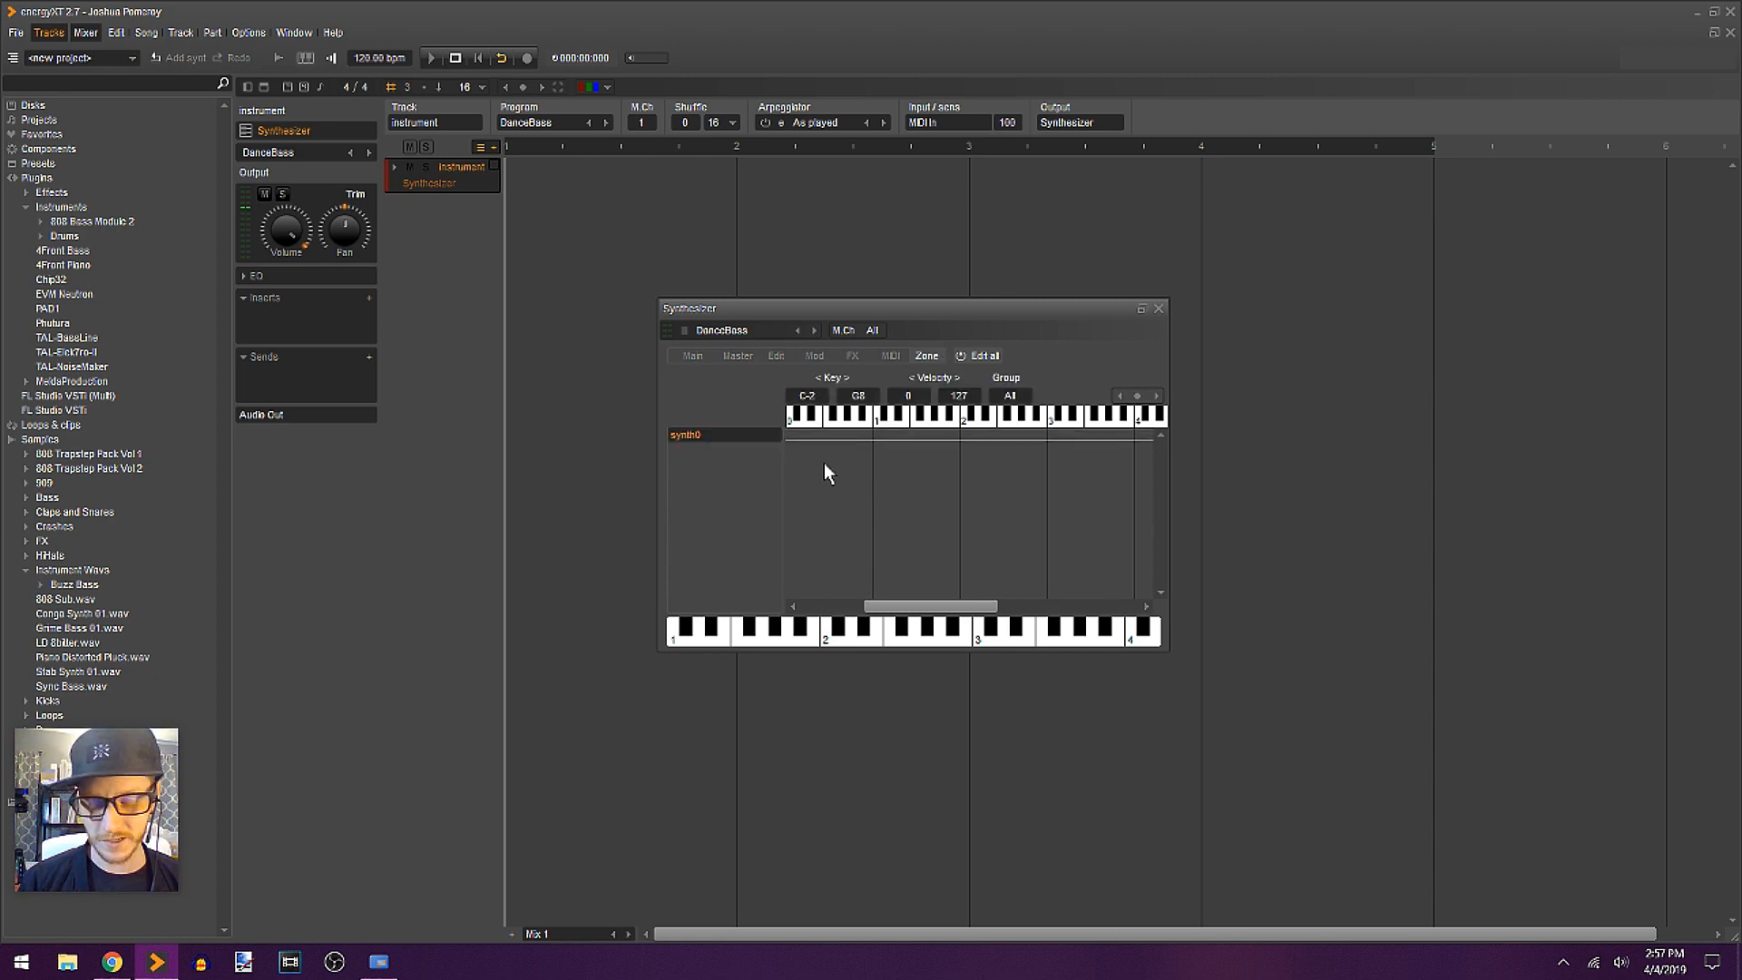
click(779, 356)
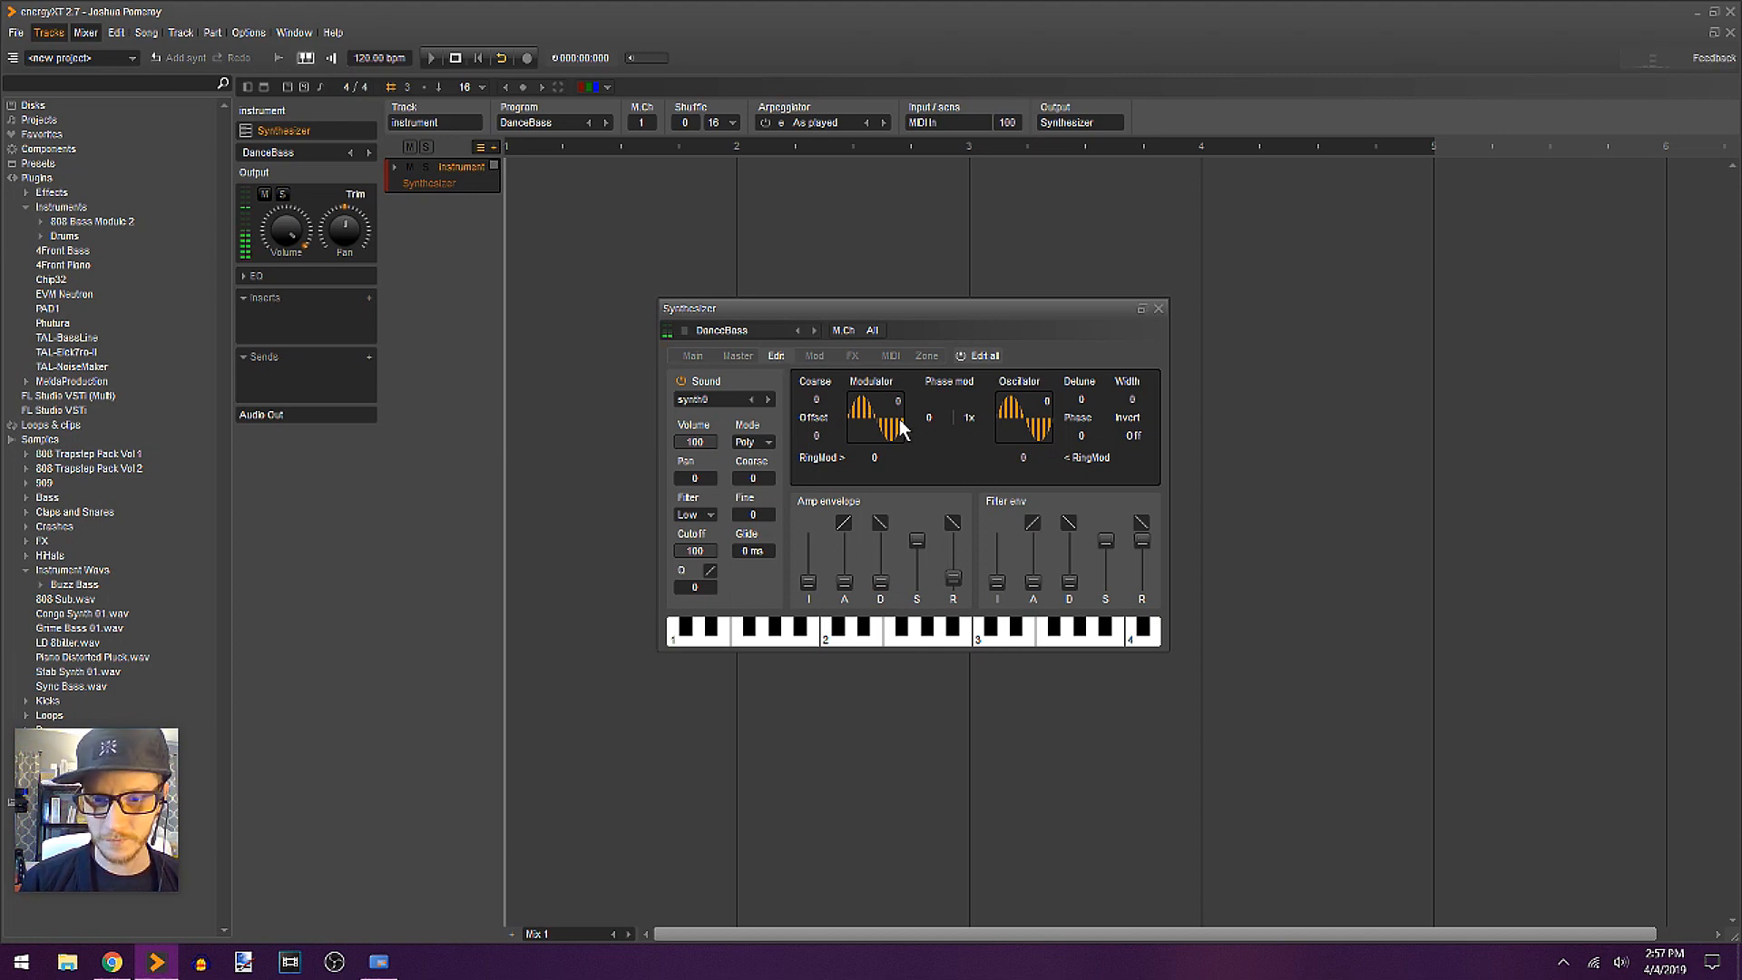
click(926, 356)
right_click(707, 432)
click(749, 461)
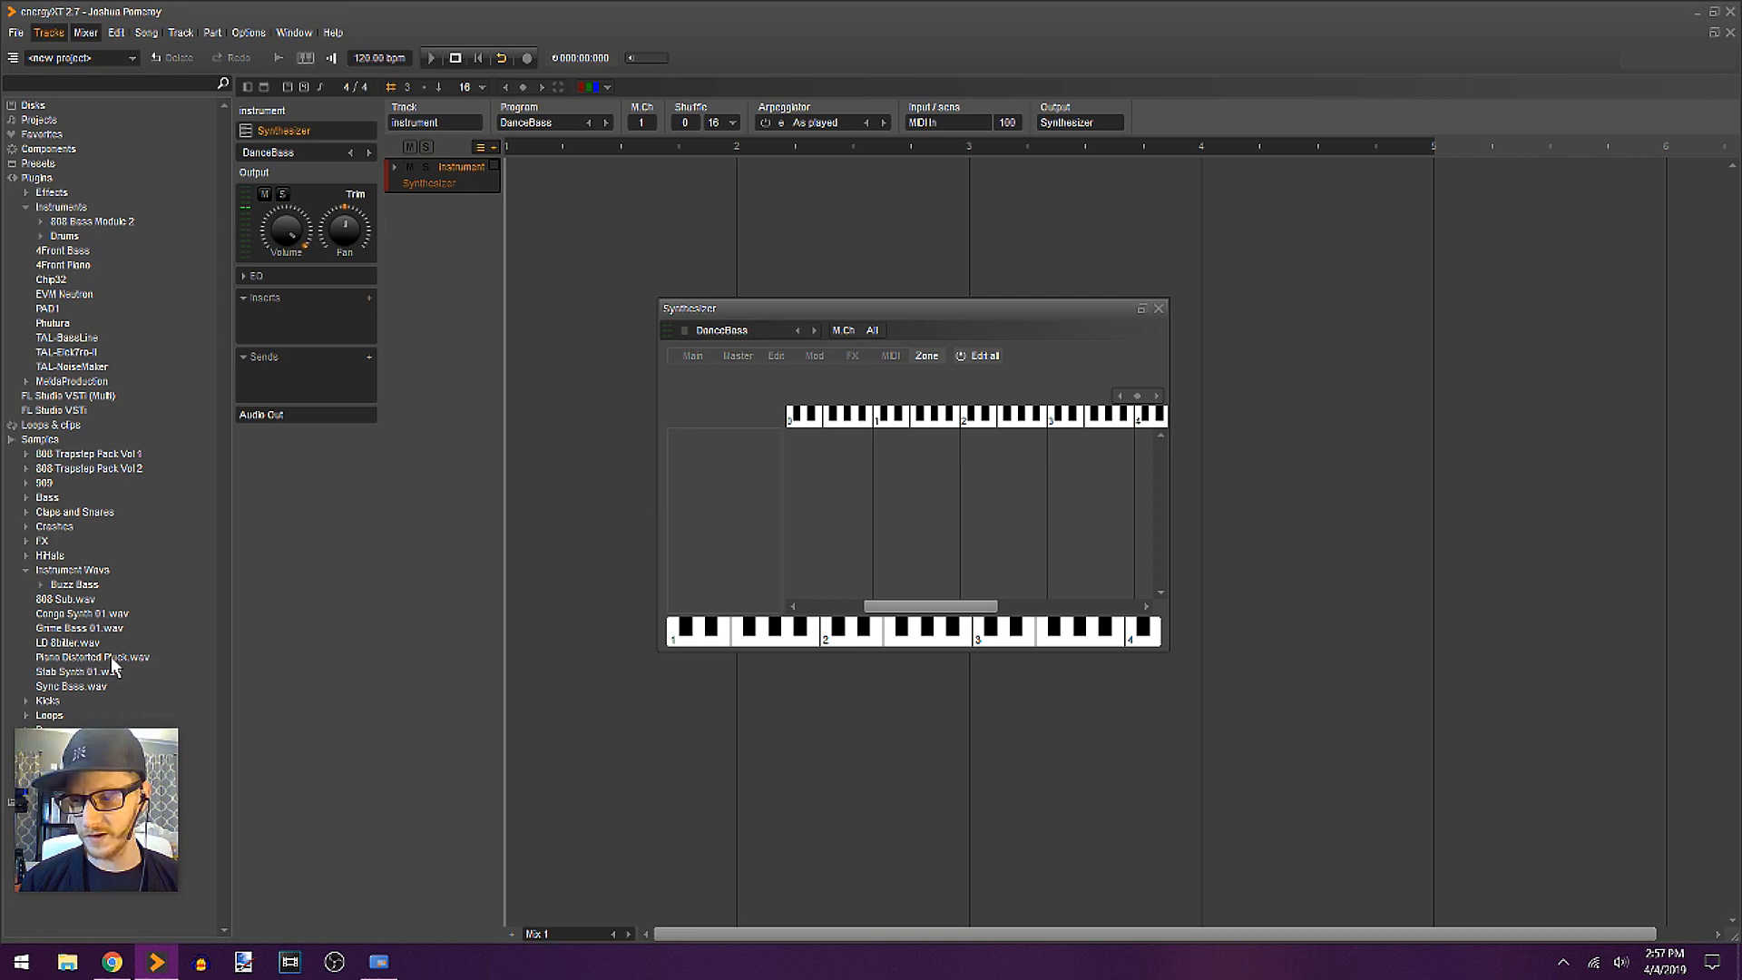
Step: Load Piano Distorted Pluck.wav into the Synthesizer's zone list, set its original key to D3, and show its Edit page
drag(111, 660, 747, 487)
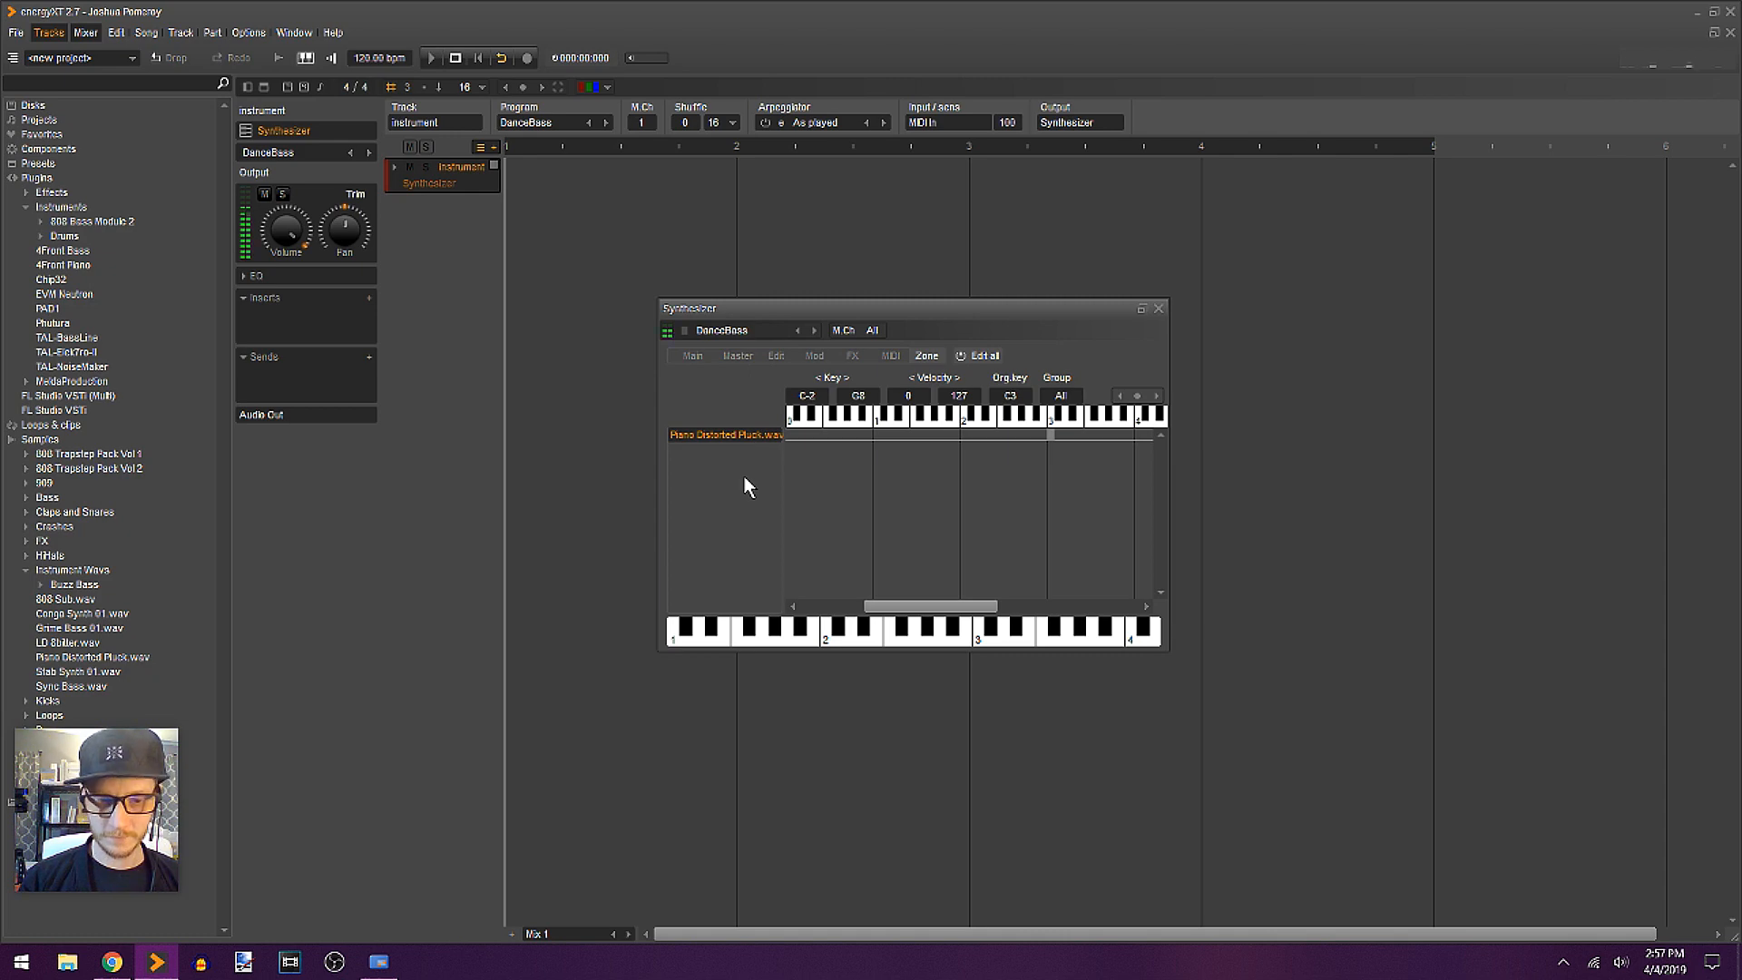
mouse_move(1025, 404)
mouse_down()
mouse_move(1016, 443)
mouse_move(1054, 369)
mouse_up()
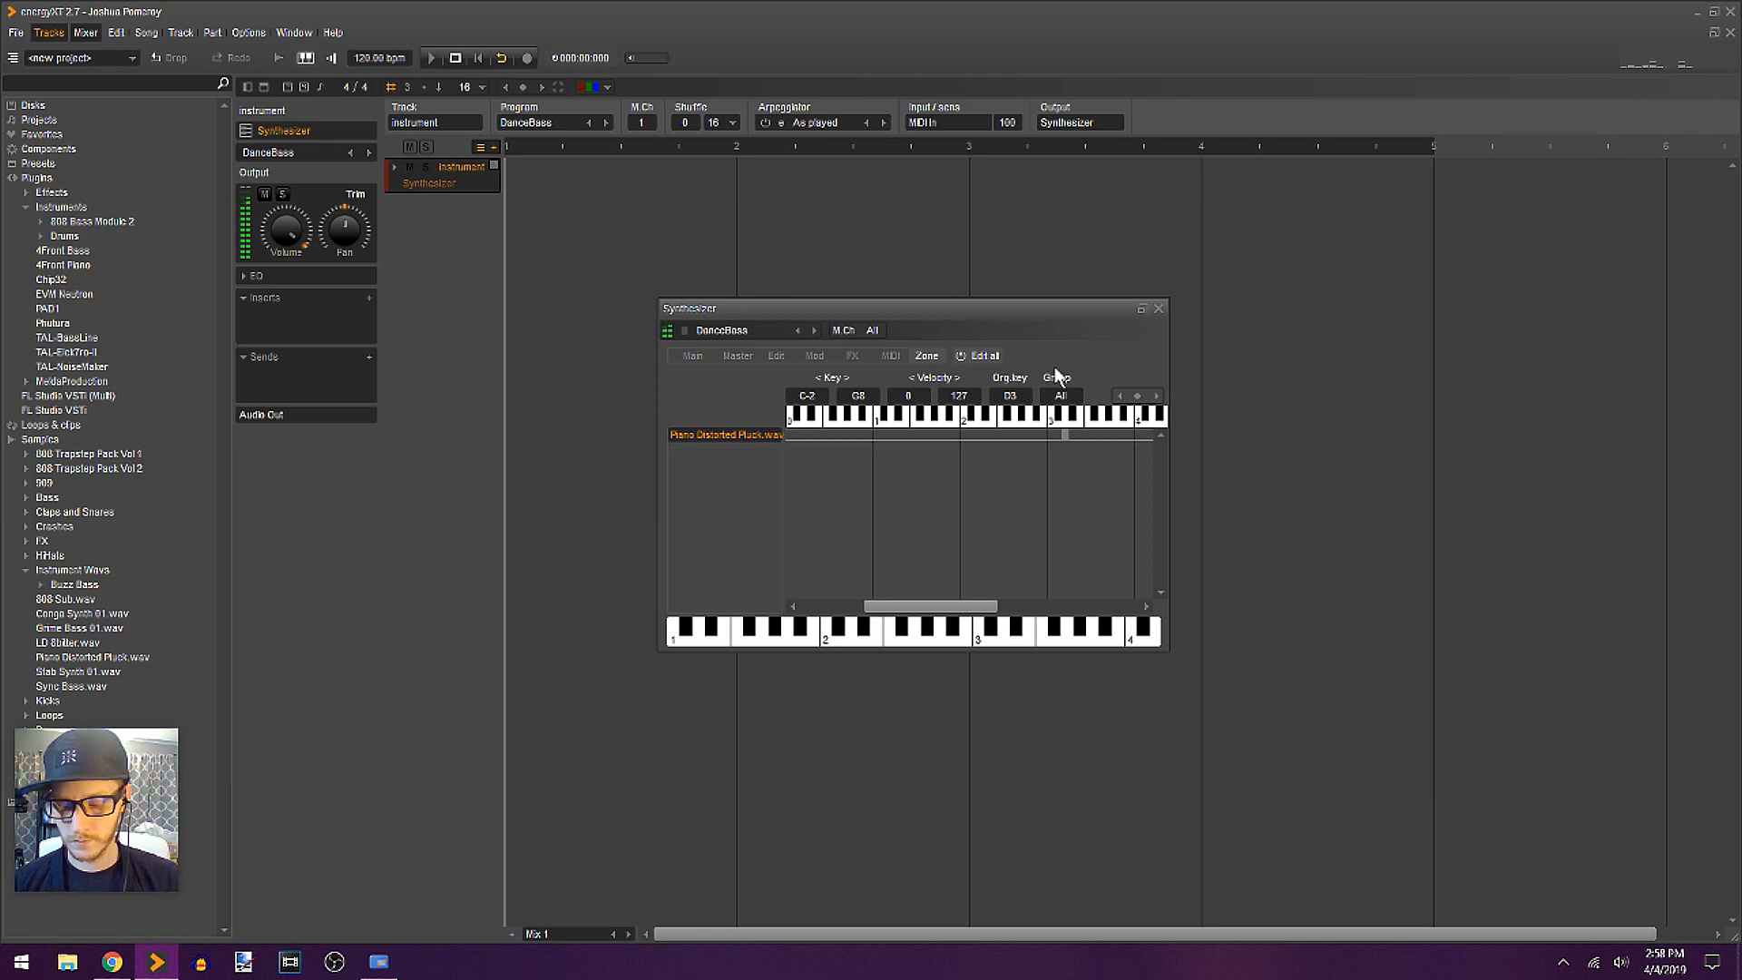
click(776, 356)
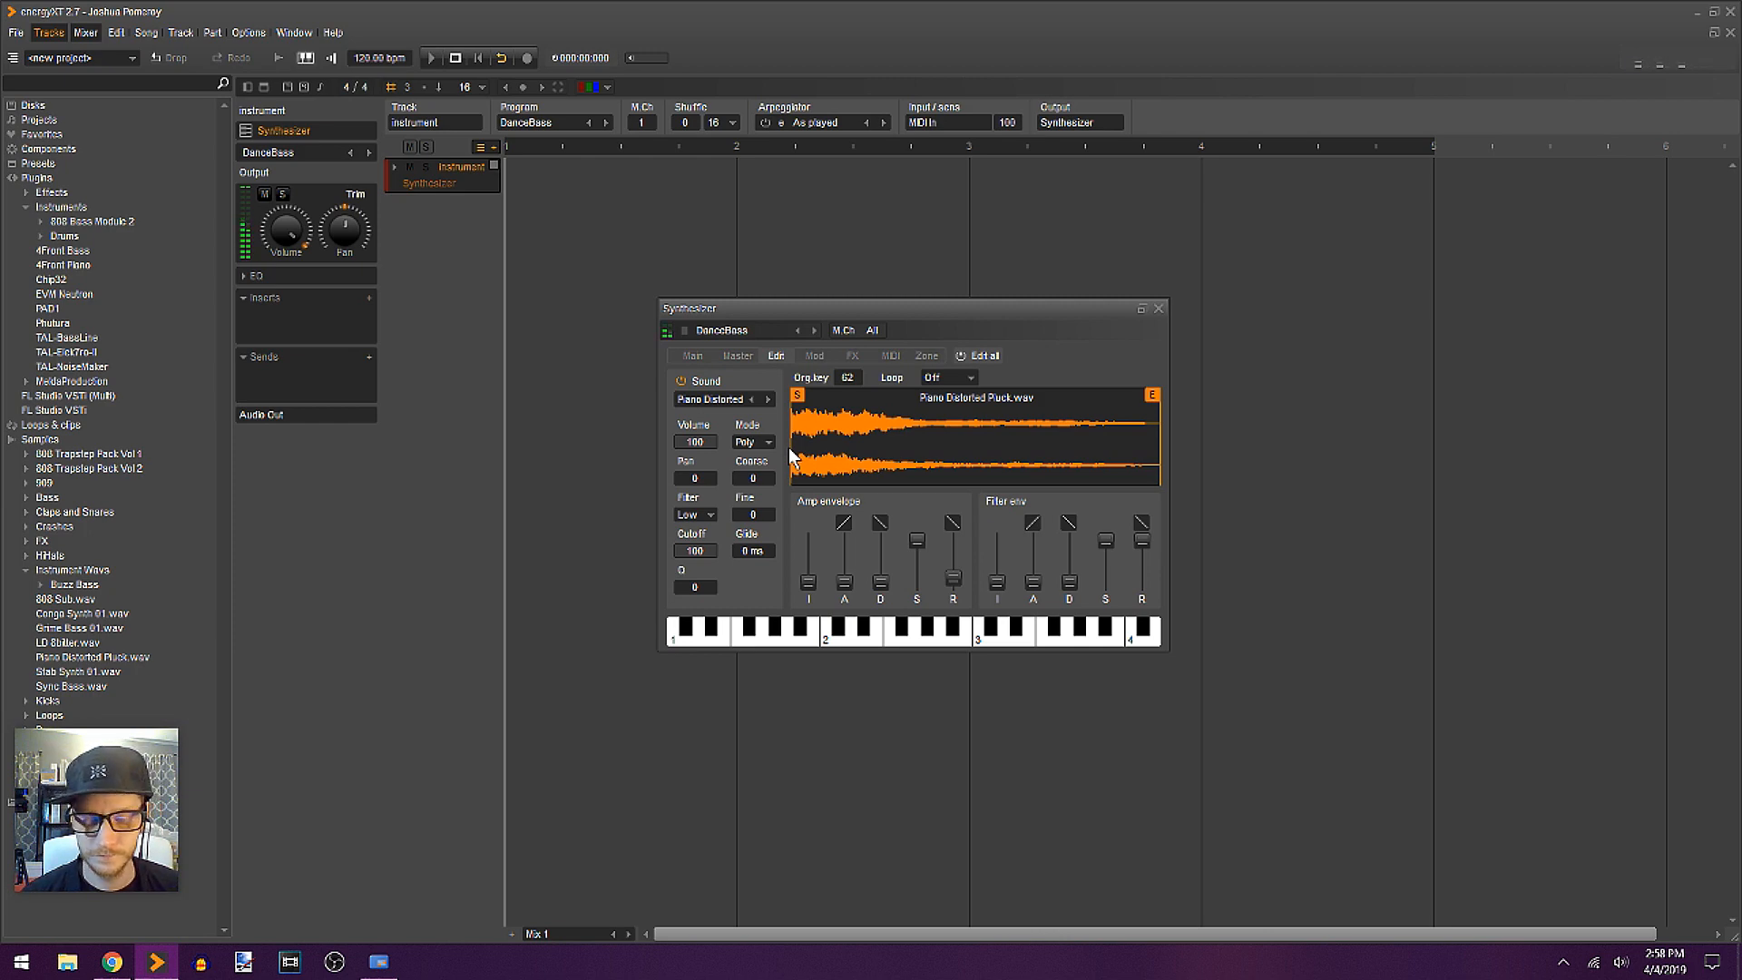
Step: Add the MultiEffect Filter as an insert on the Synthesizer track, set its low-pass cutoff to 50, and close its window
click(369, 298)
mouse_move(426, 327)
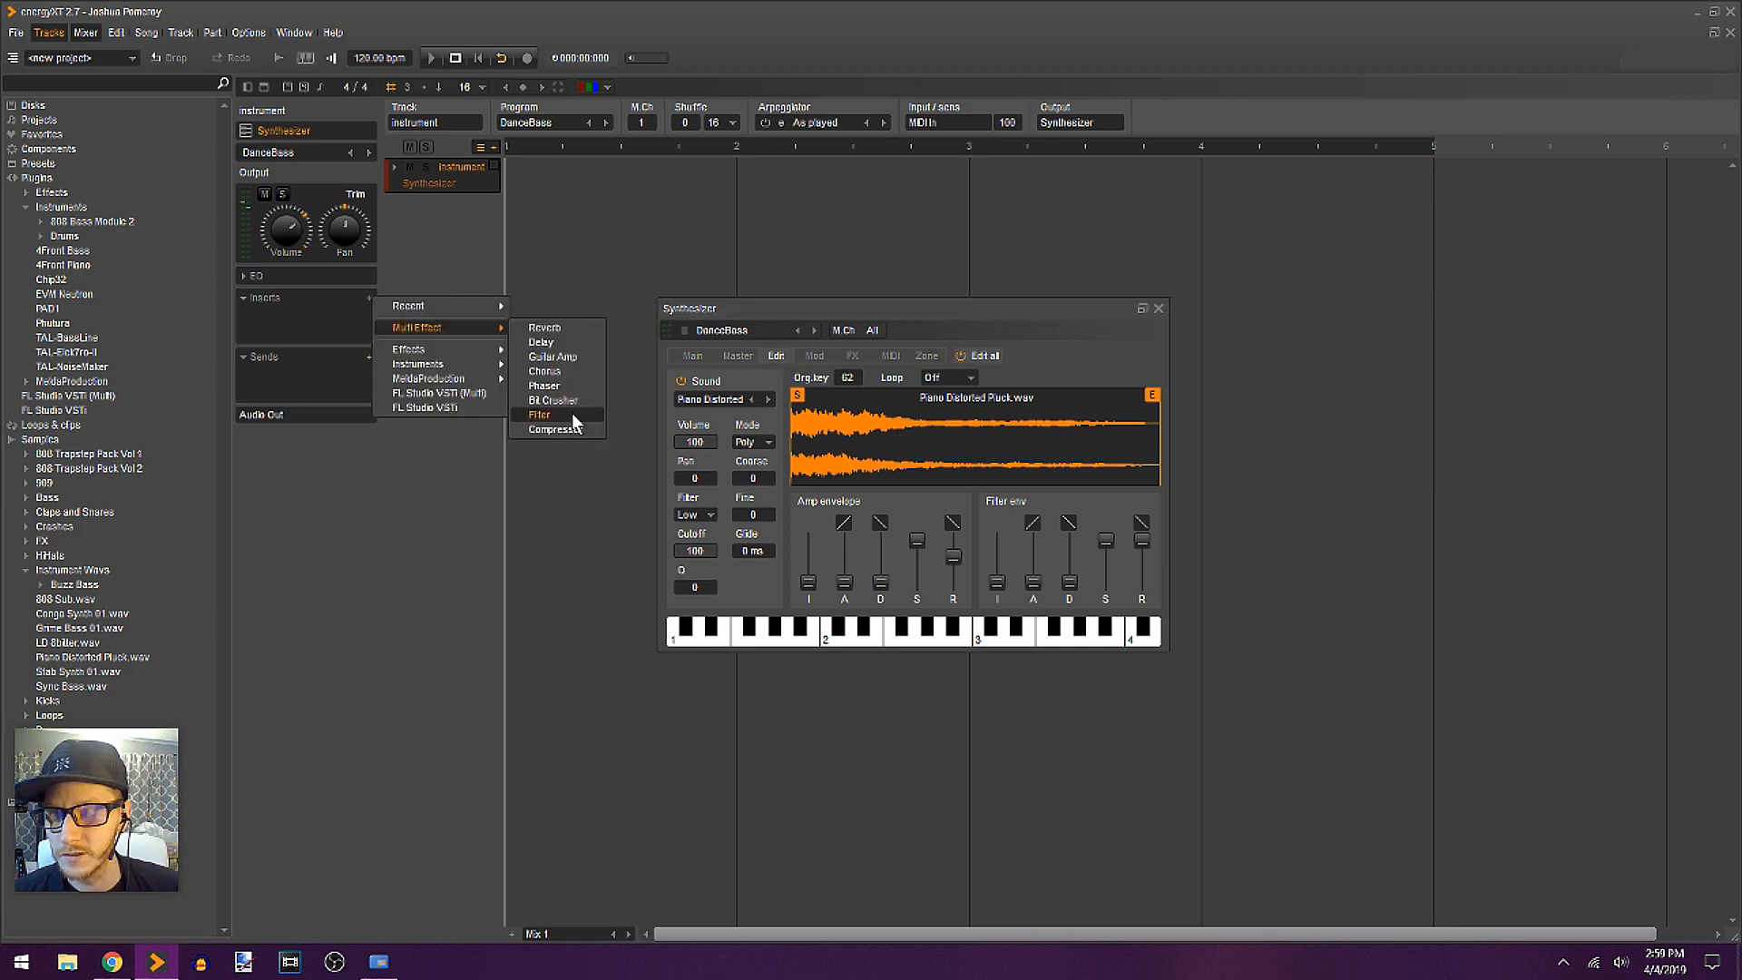
click(573, 417)
click(274, 318)
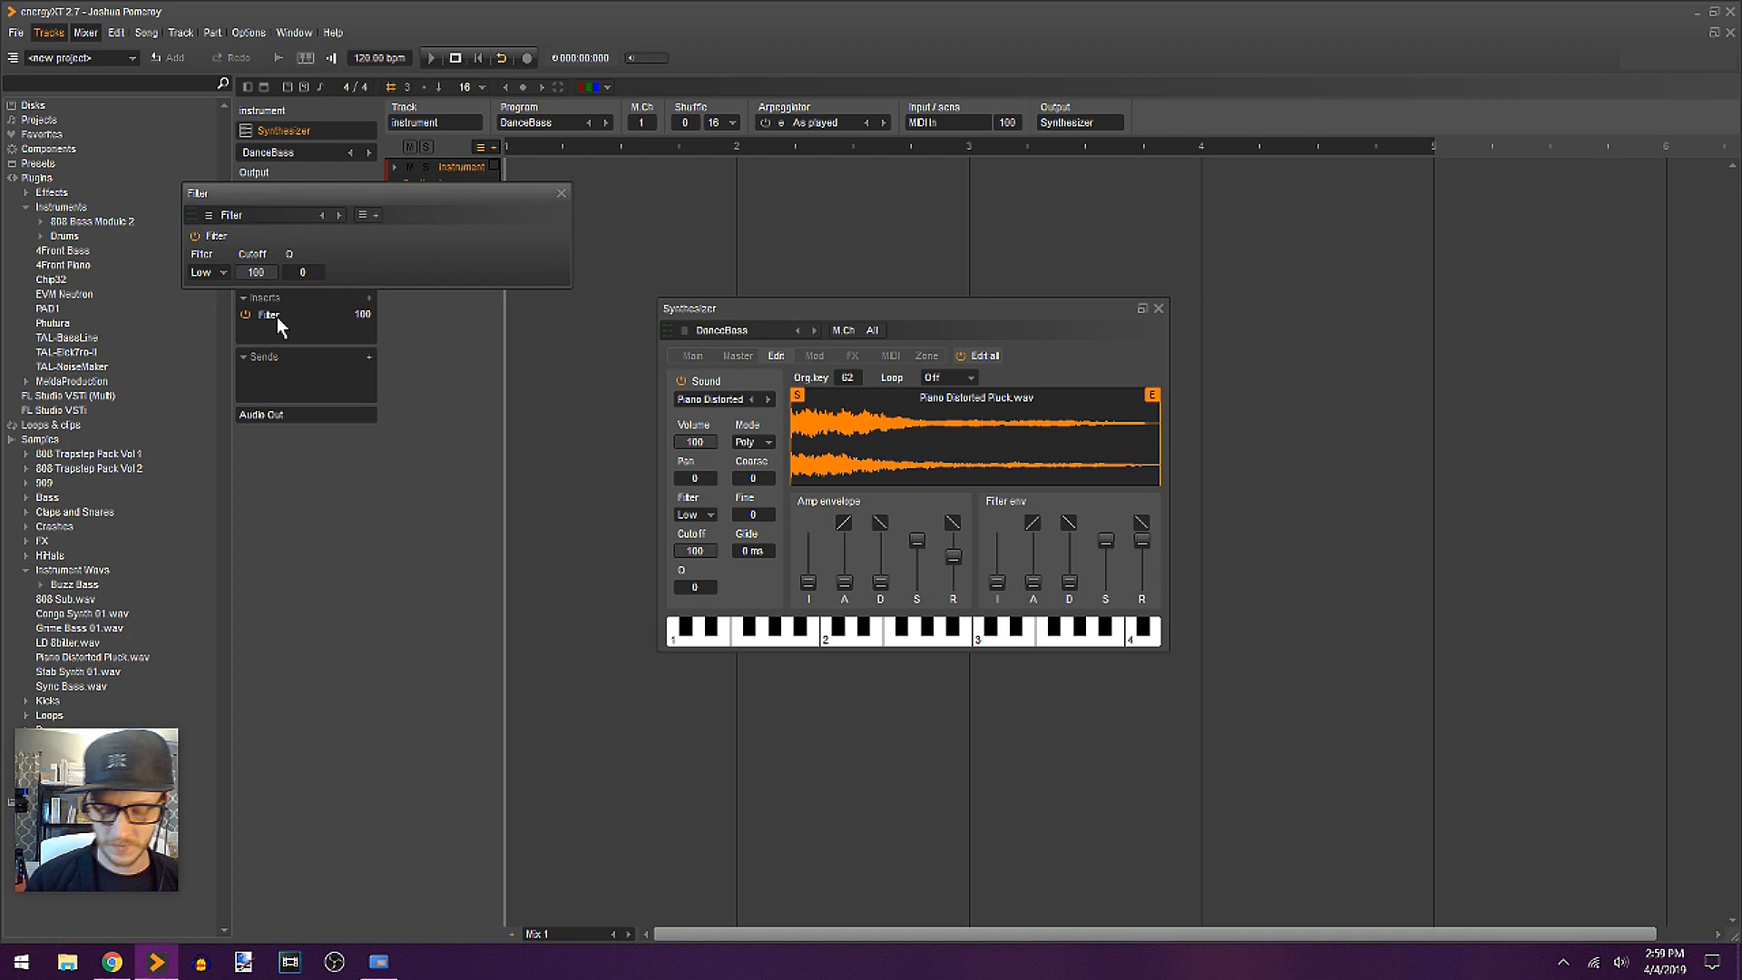
drag(256, 273, 254, 506)
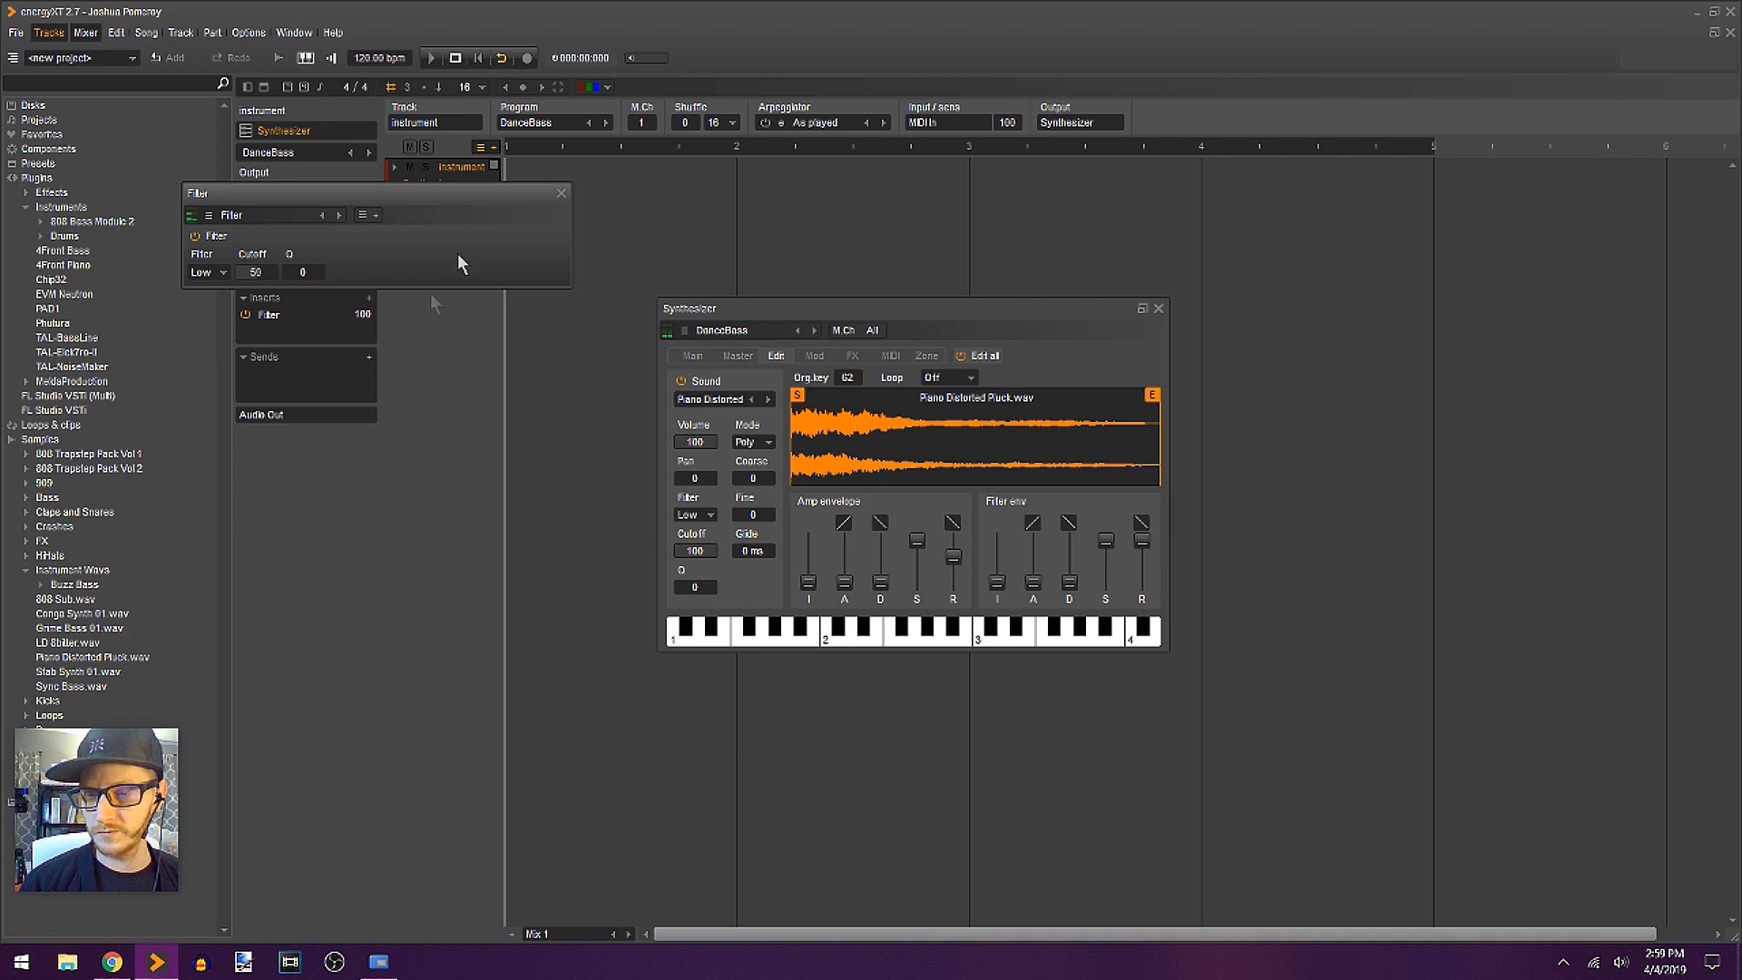
click(560, 193)
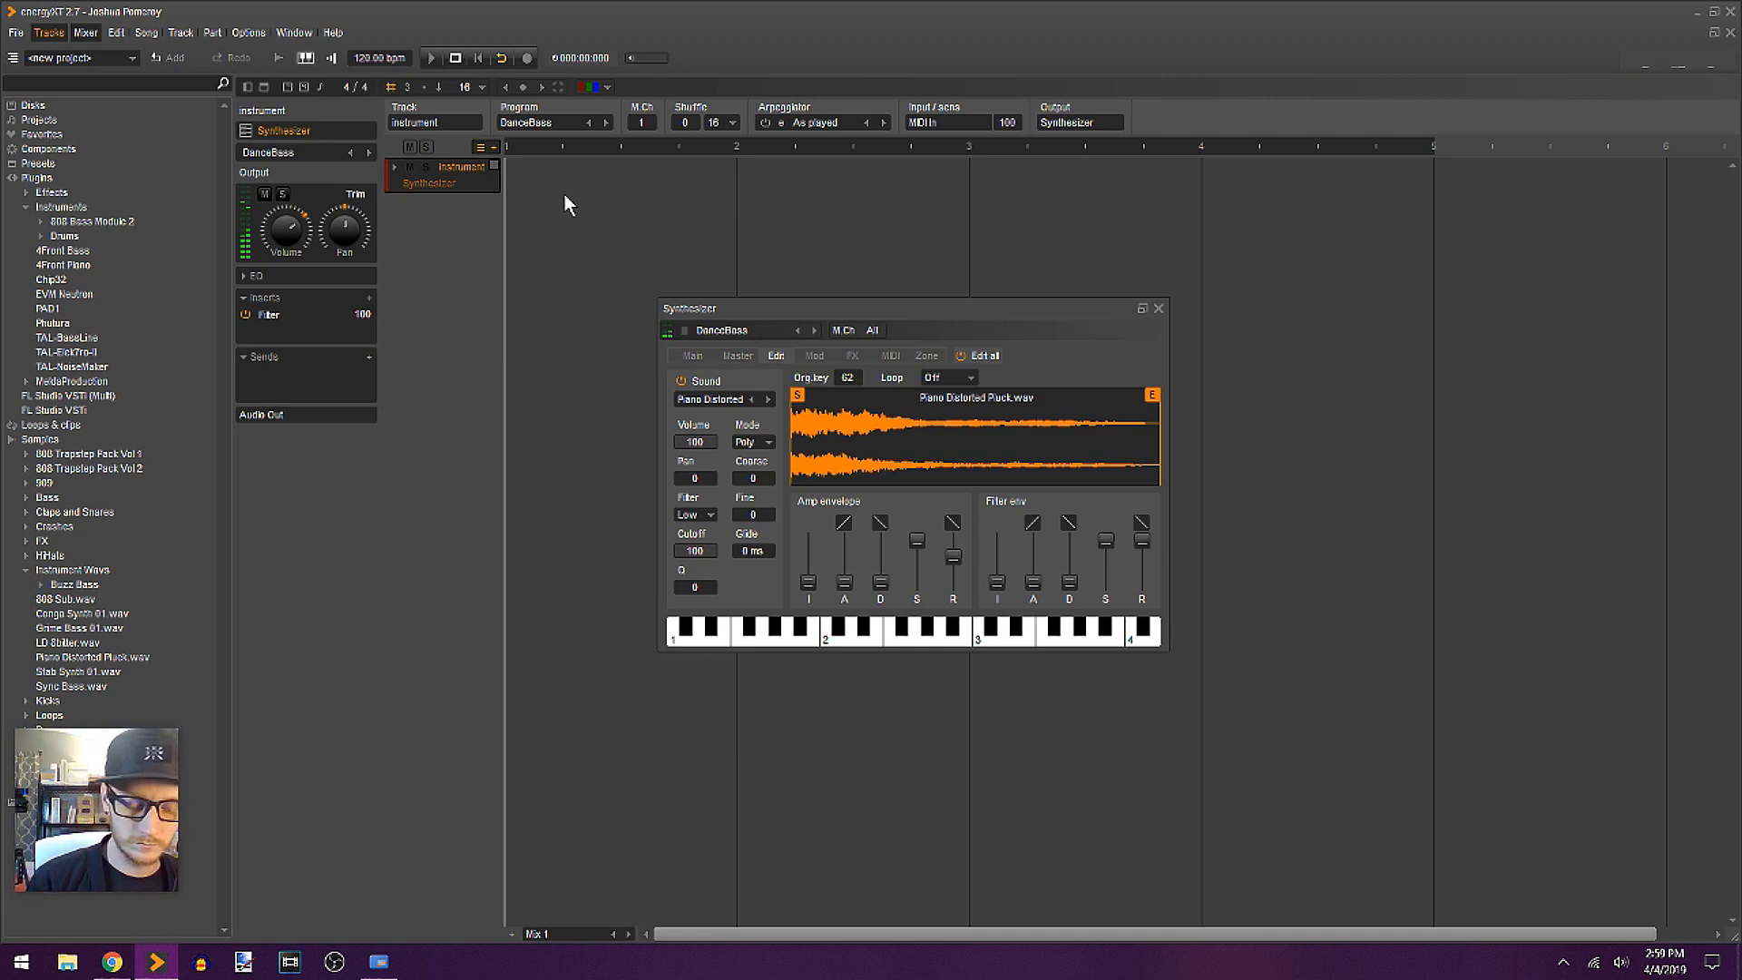
Step: Reopen the insert Filter, place its window clear of the Synthesizer editor, and set the filter cutoff to 30
click(271, 318)
drag(372, 188, 975, 229)
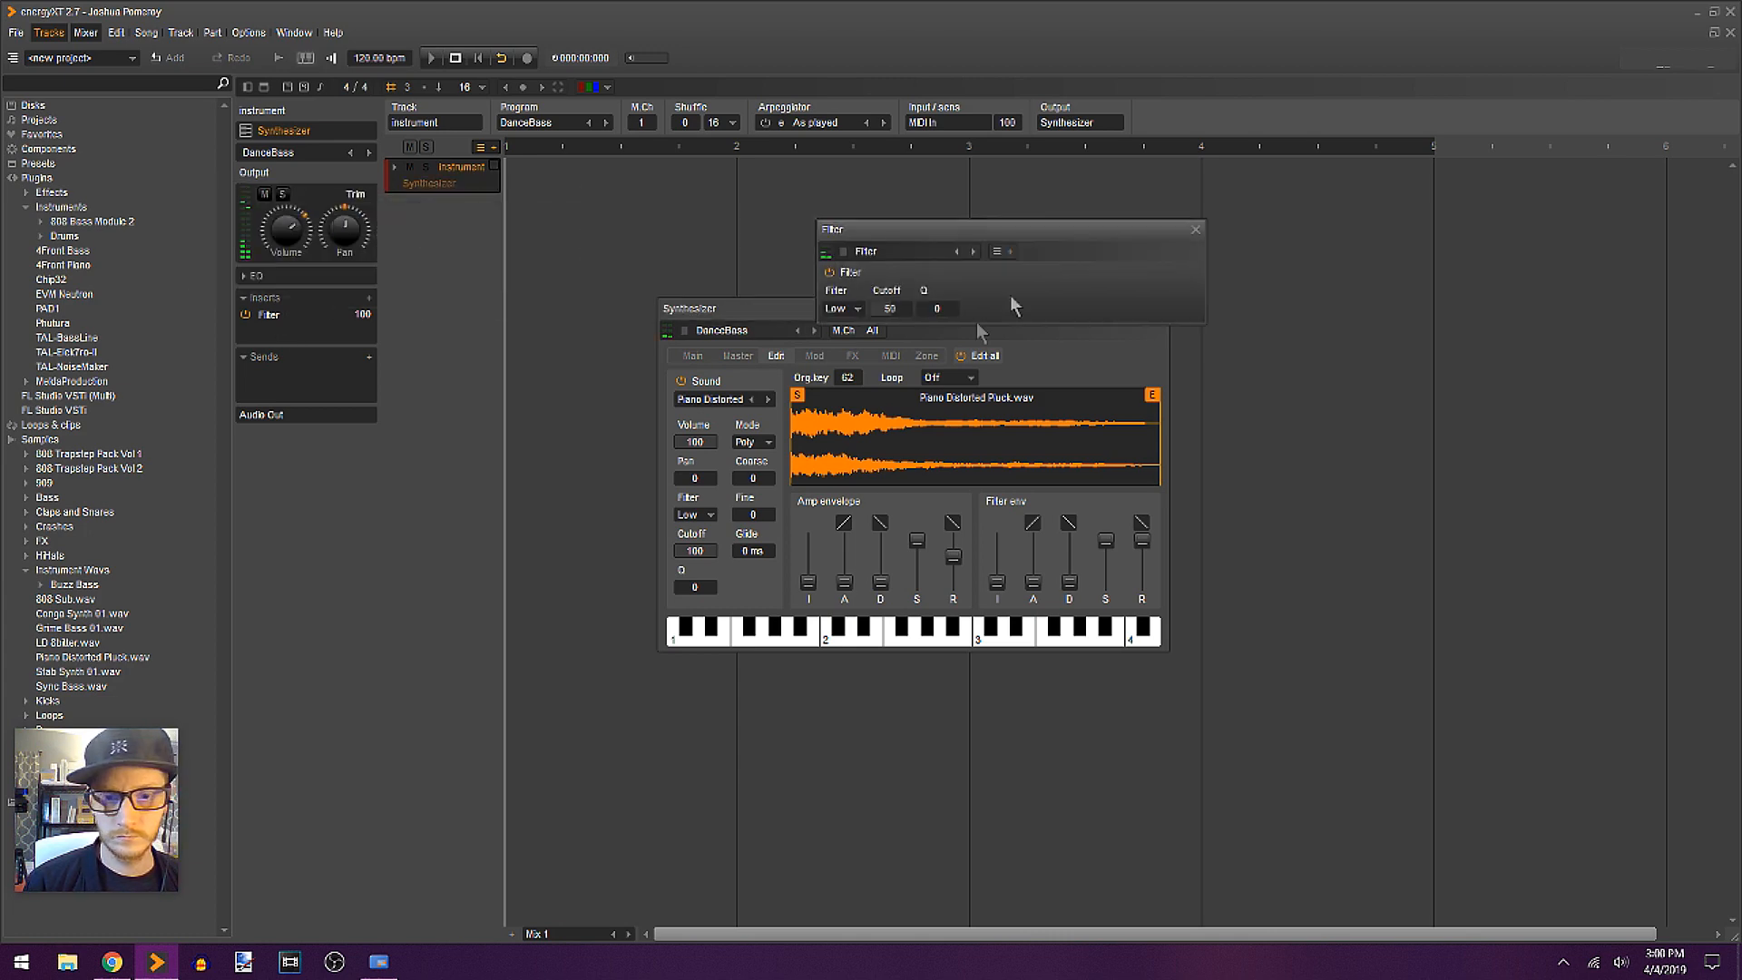
drag(889, 328, 867, 396)
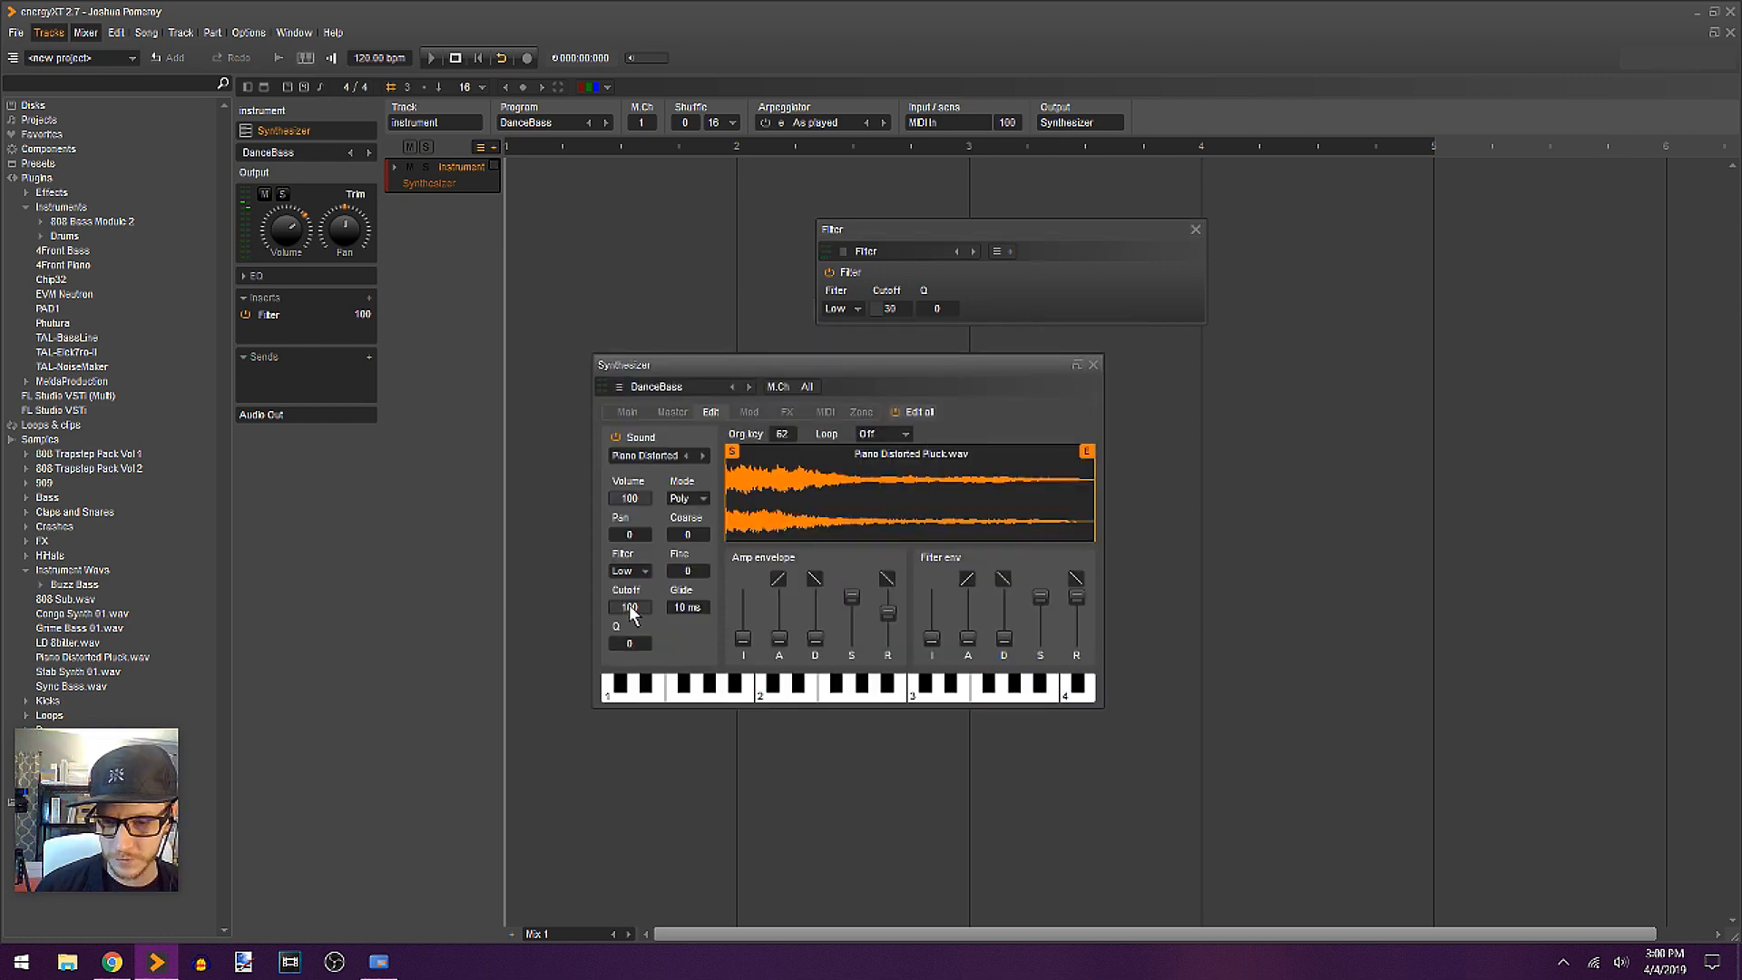
Step: Bypass the insert Filter to try the Synthesizer's own cutoff at 30, and return the cutoff to 100 with the insert enabled
click(244, 316)
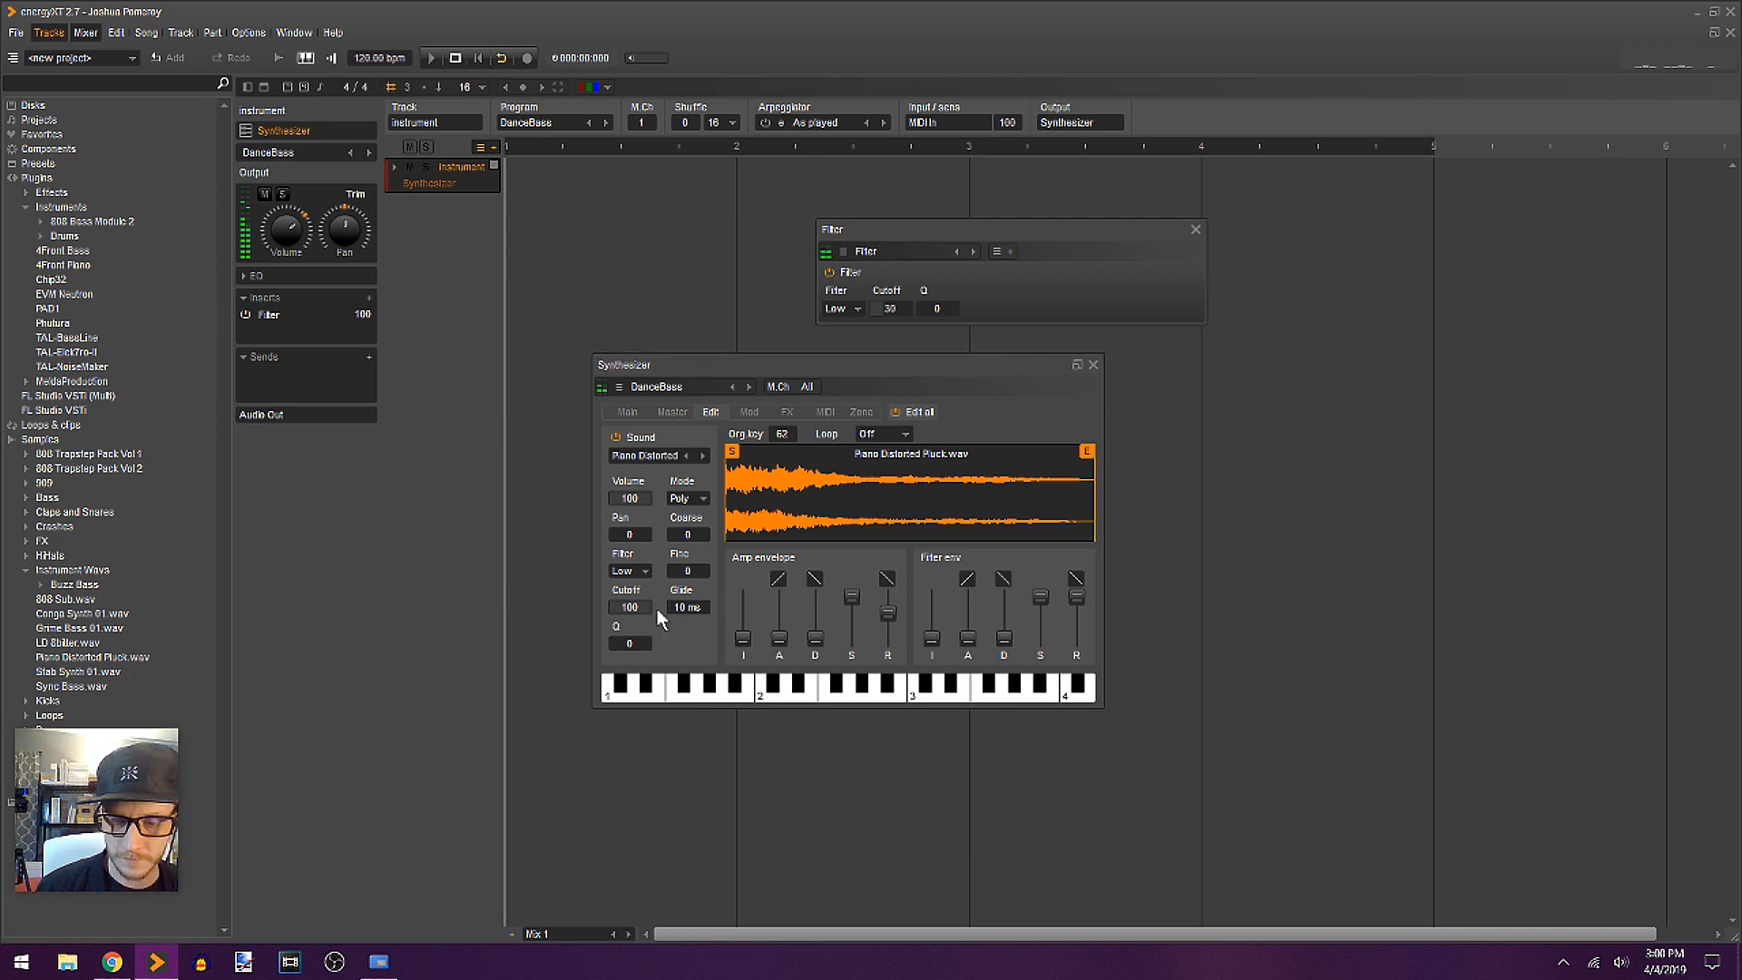
drag(638, 610, 404, 762)
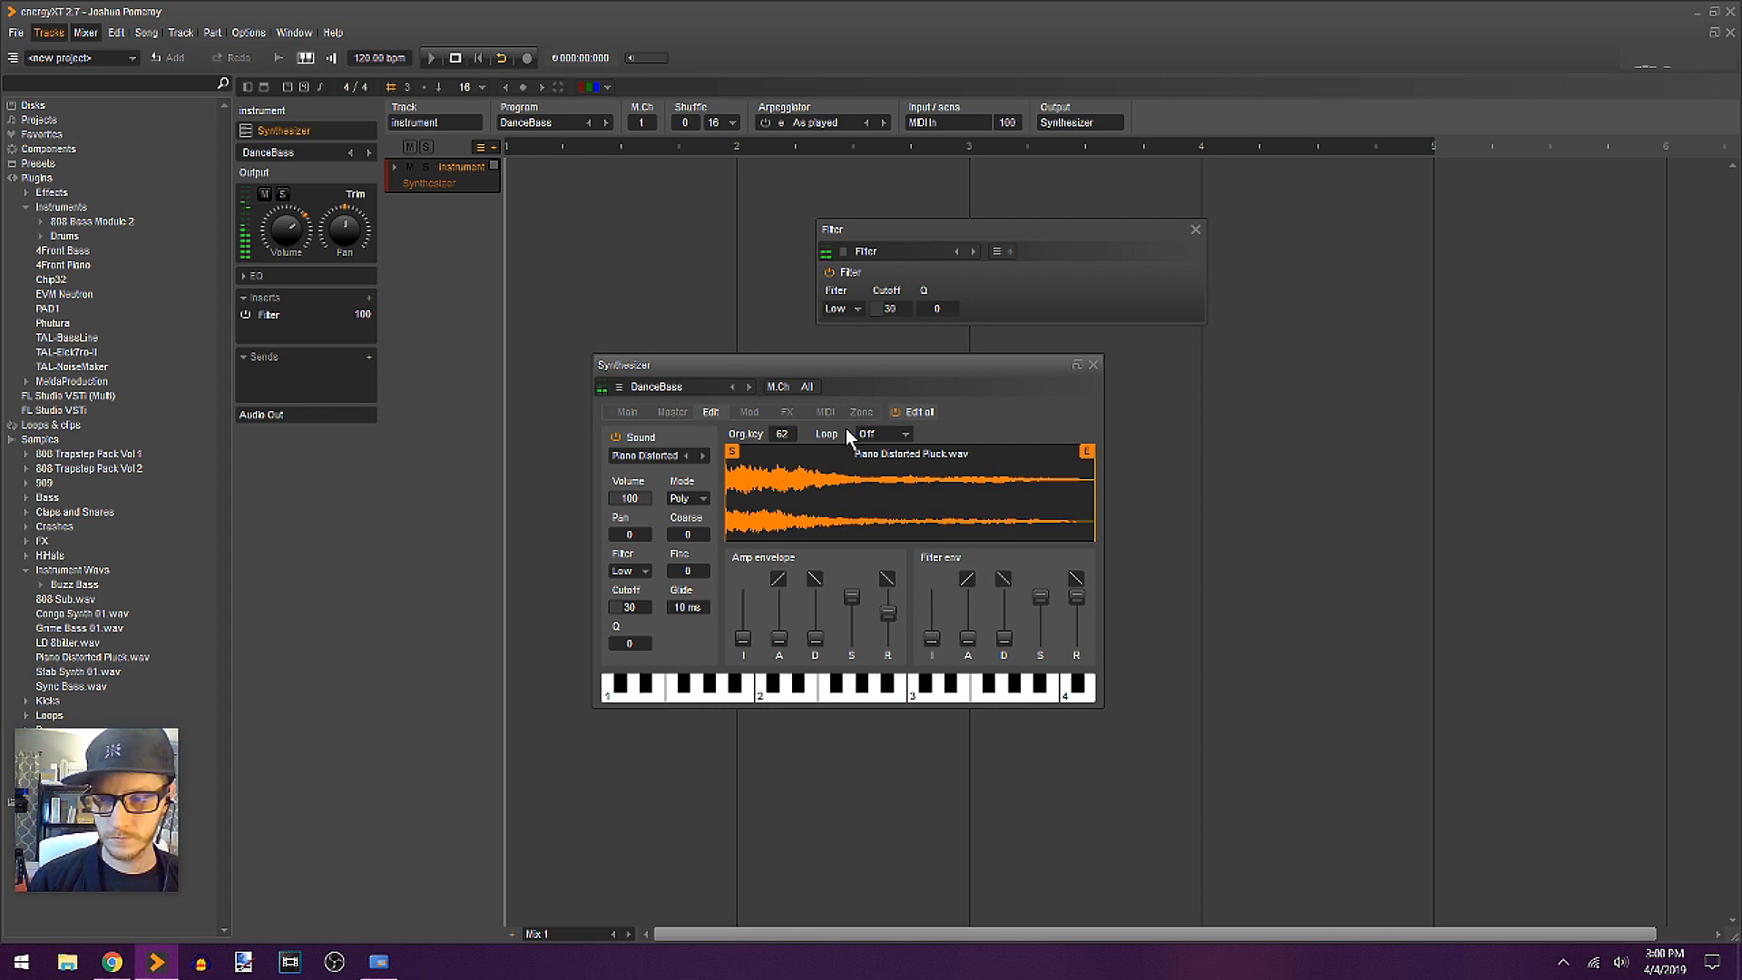
drag(629, 610, 1486, 402)
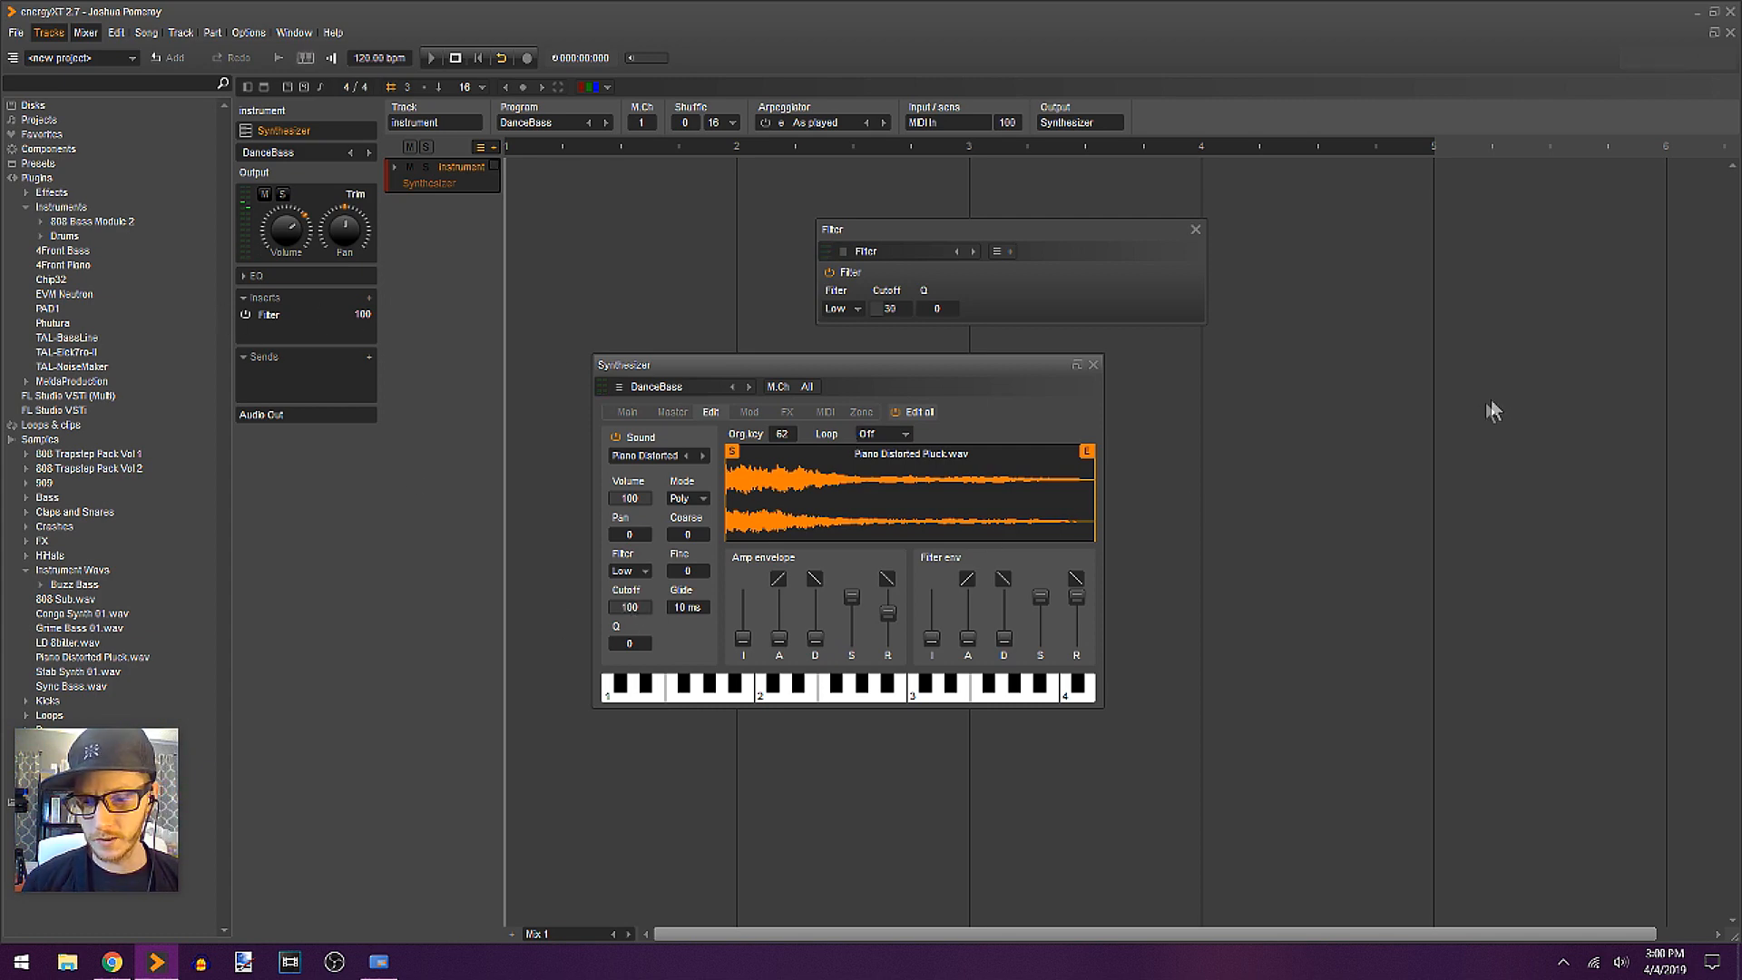
click(244, 311)
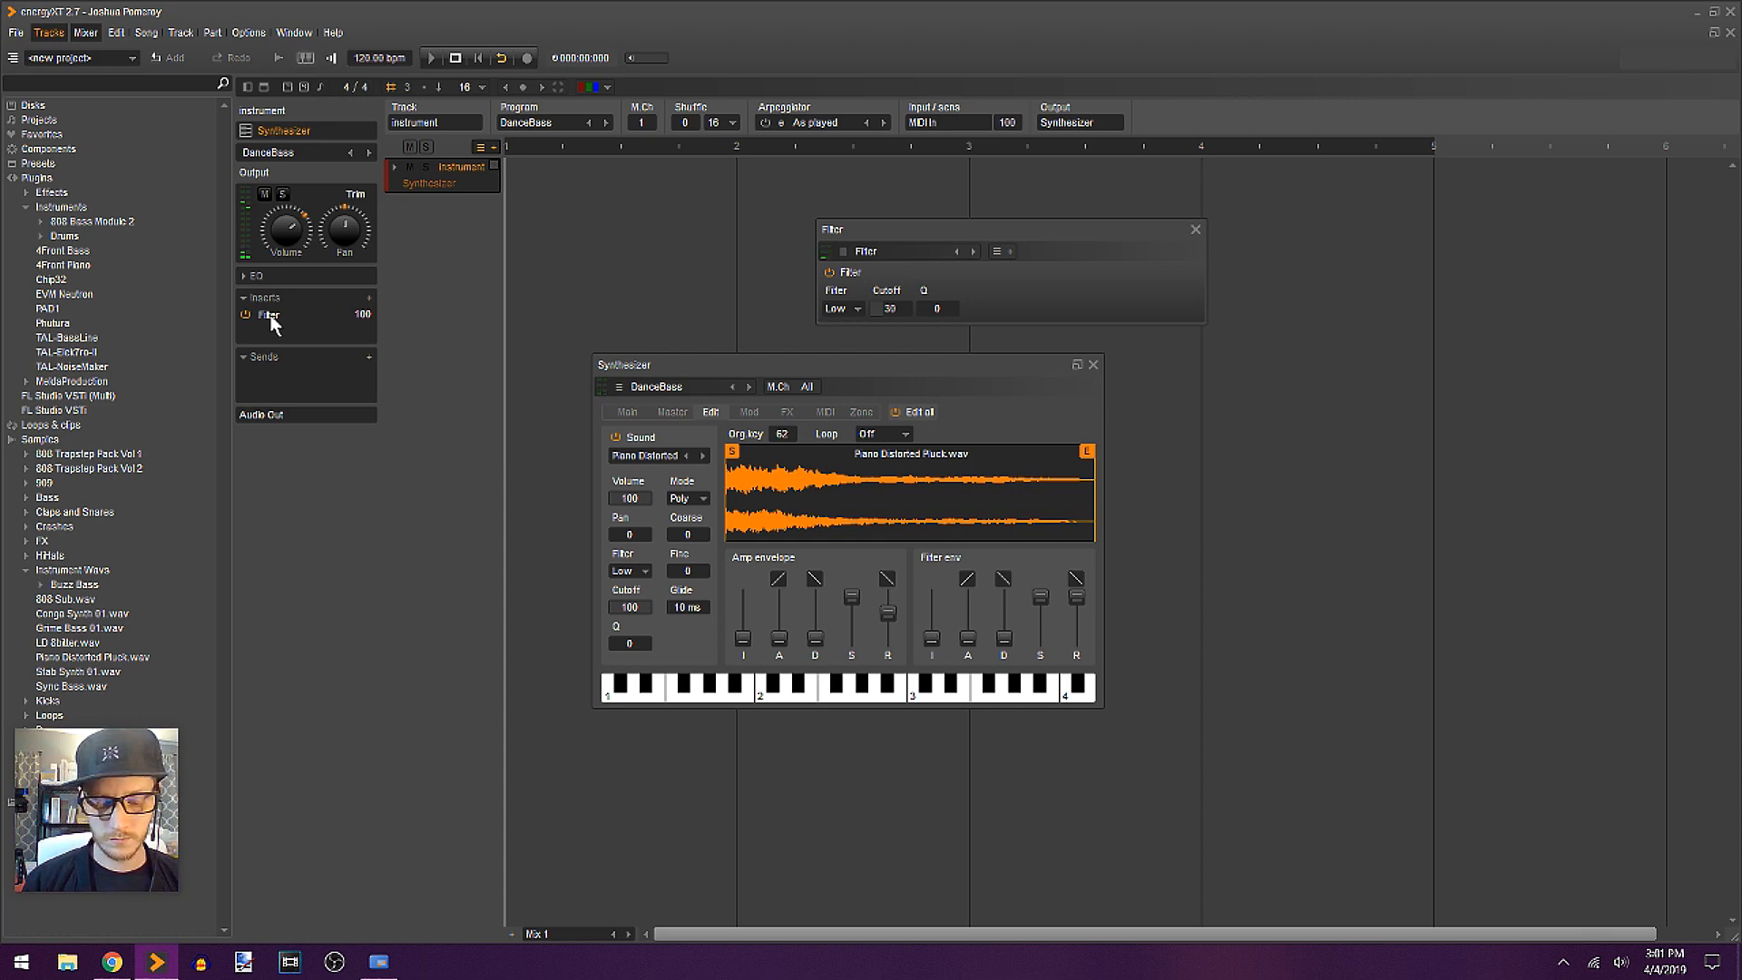
Step: Draw a D3 note spanning bars 1 to 5 of the instrument track and play it back
click(395, 167)
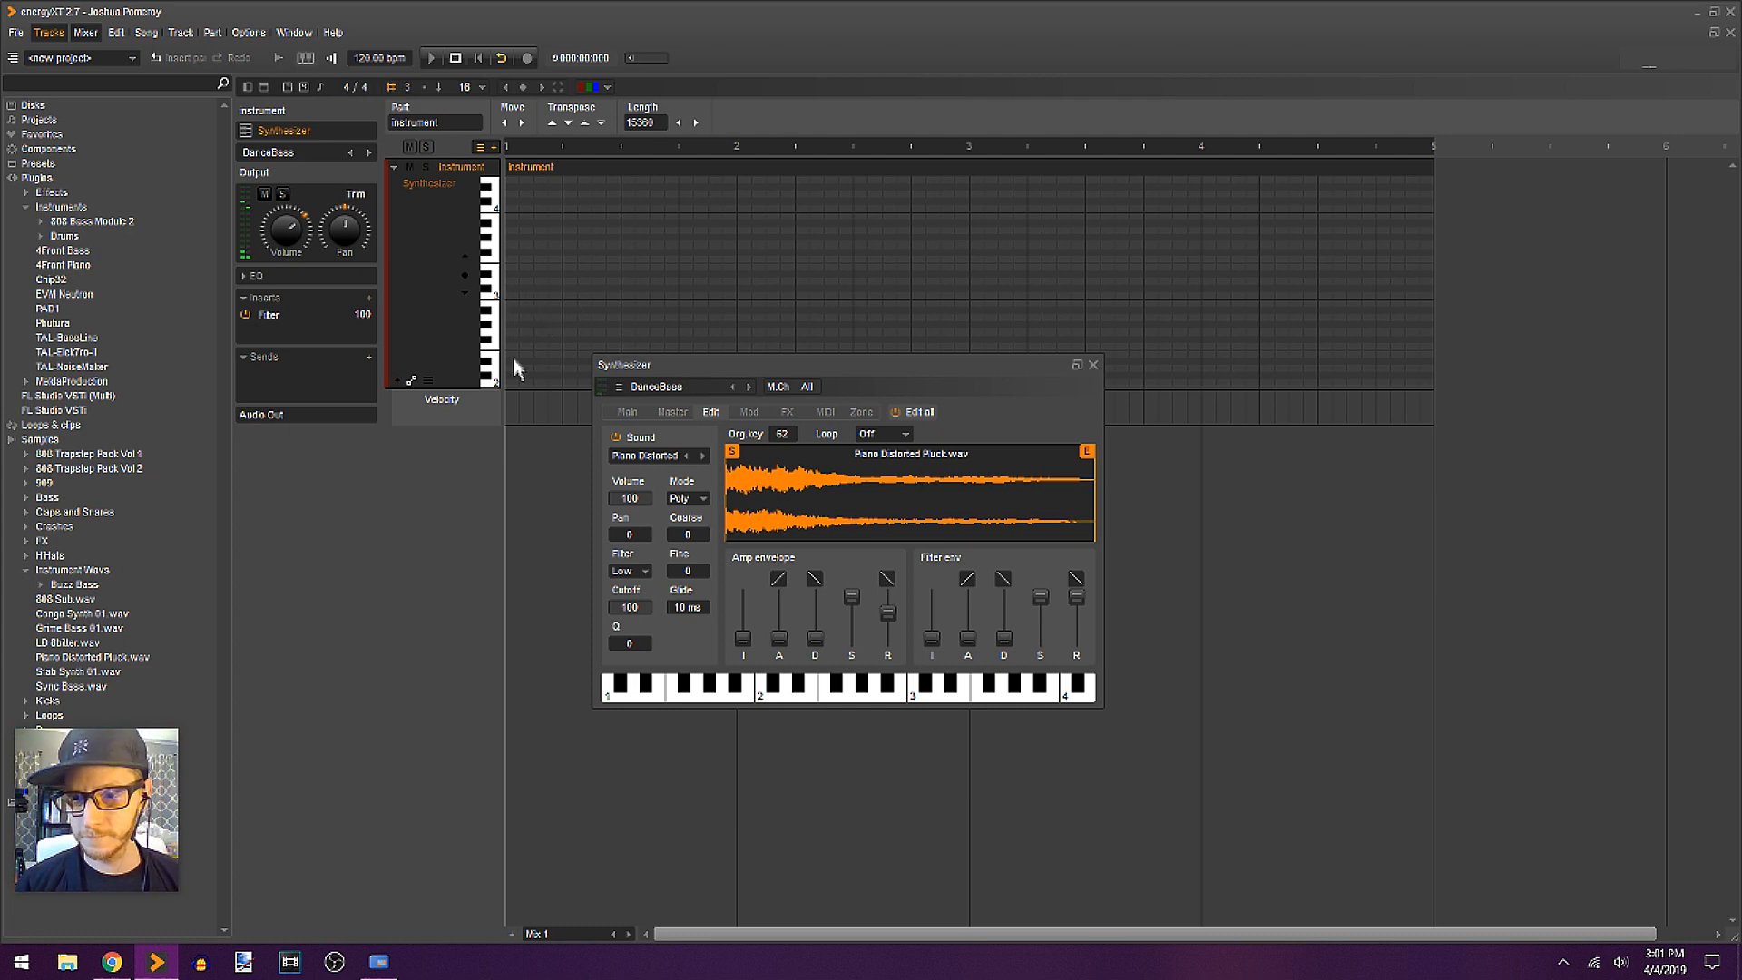
click(512, 281)
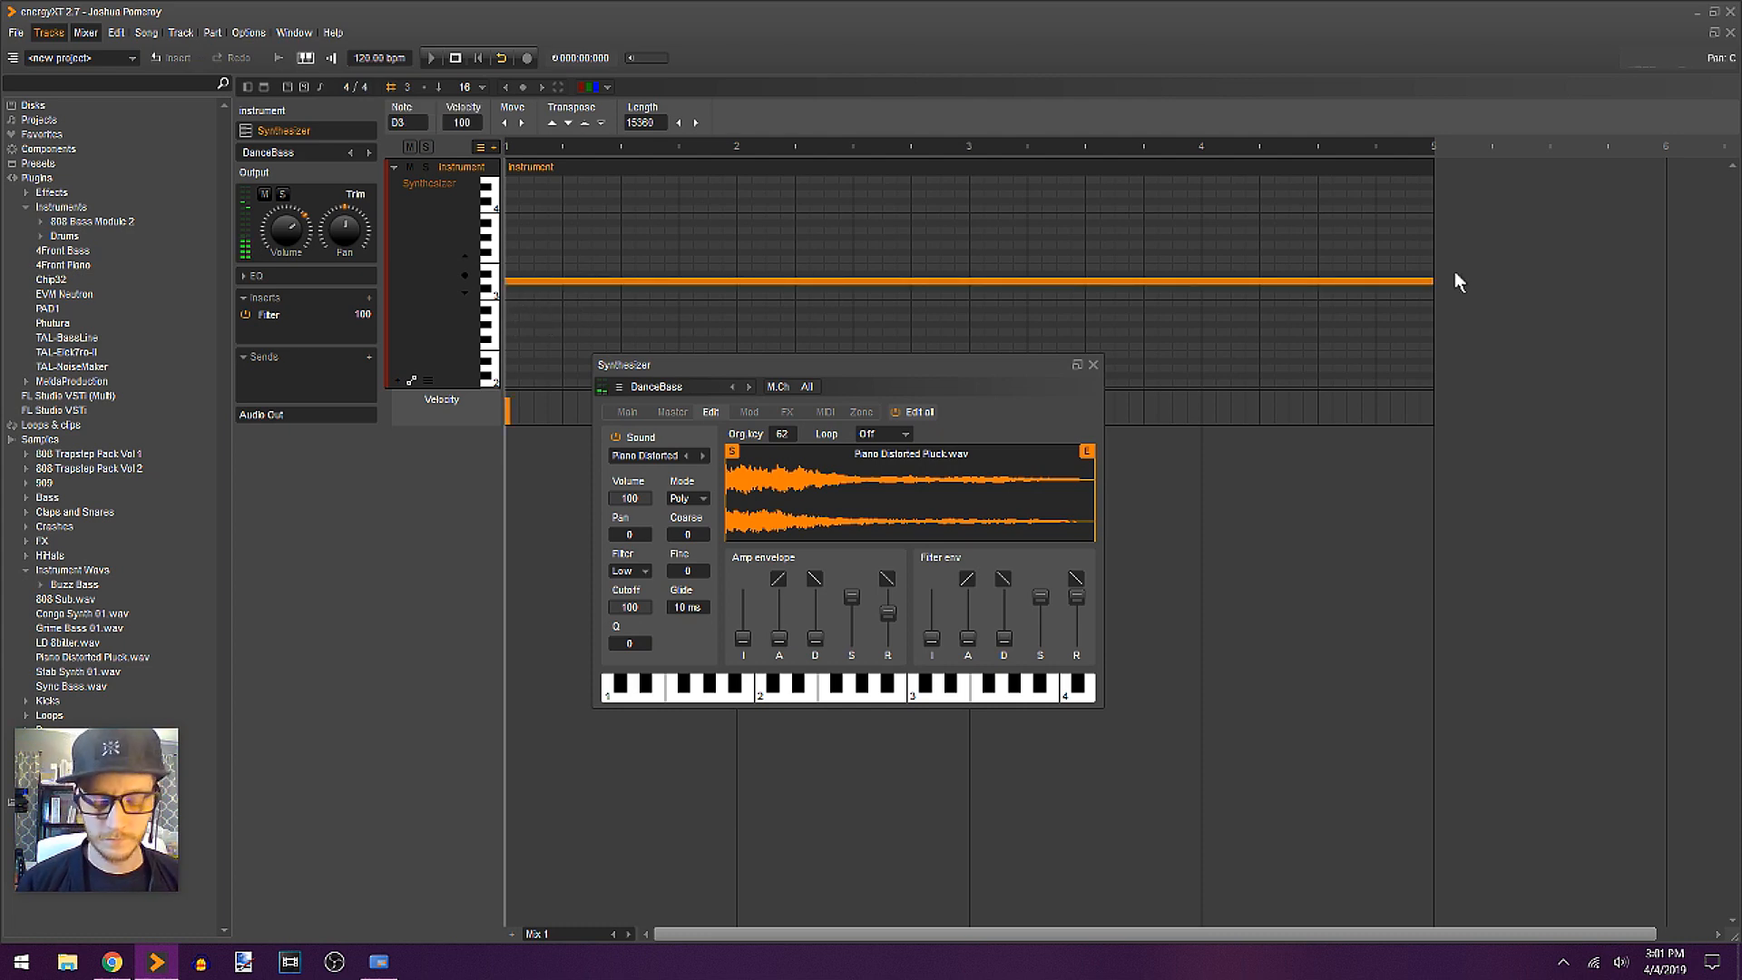
key(space)
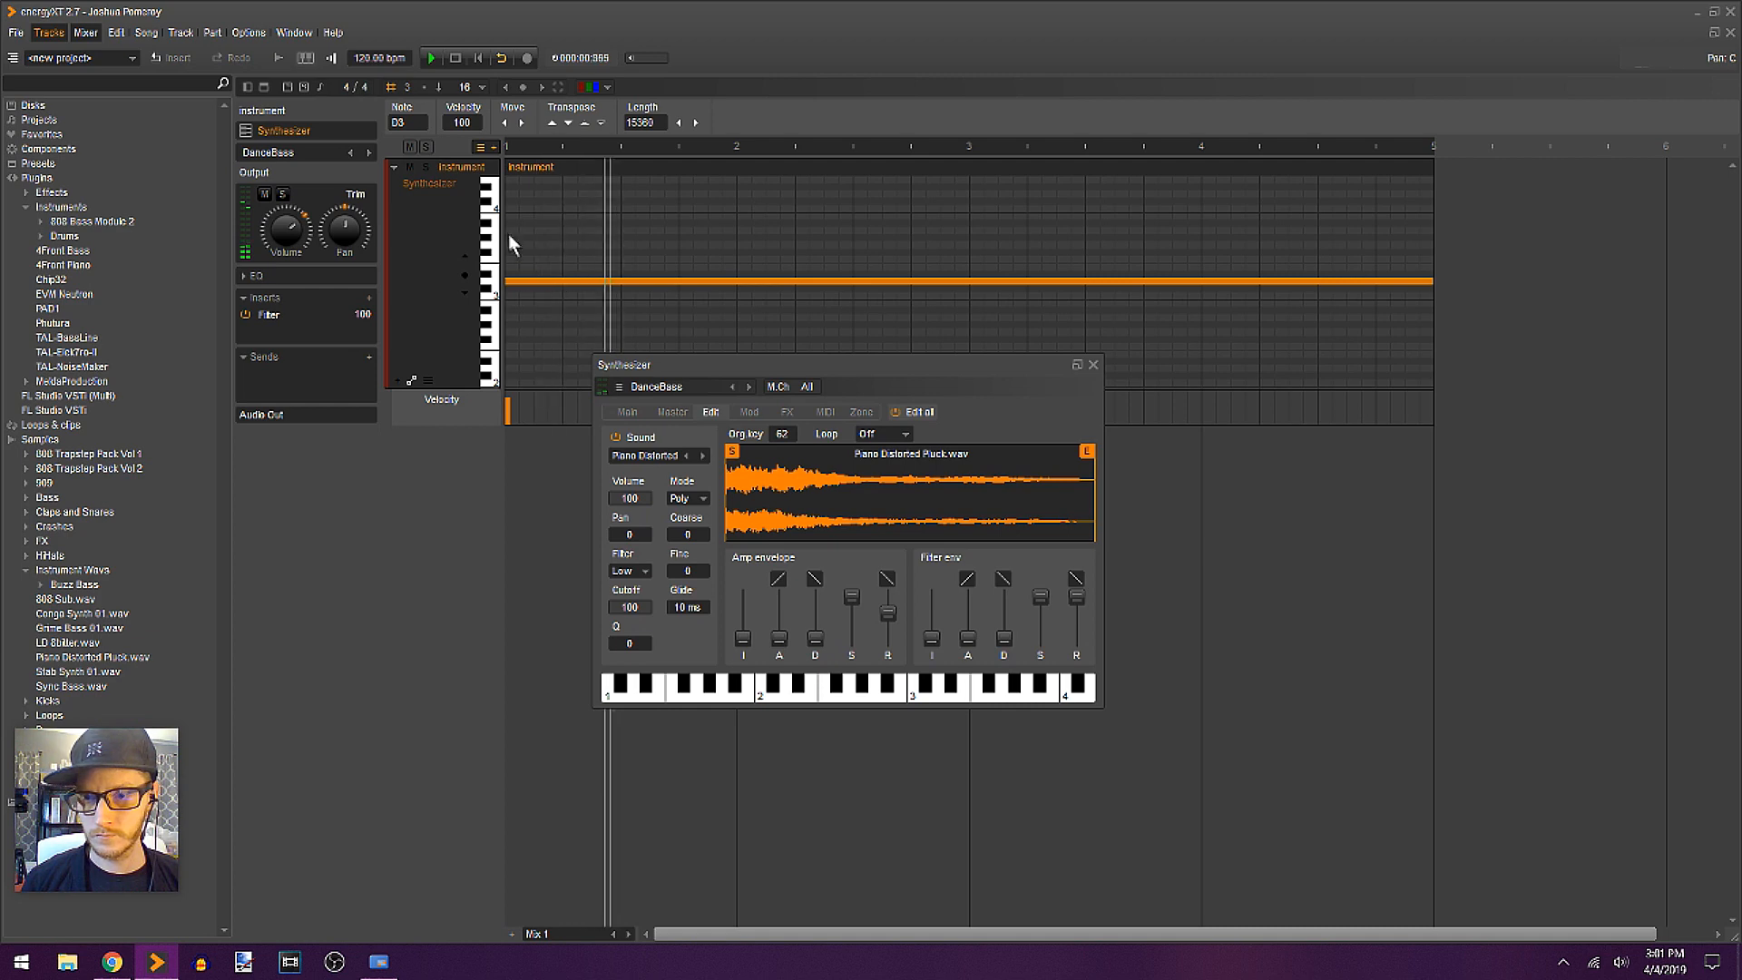
click(509, 229)
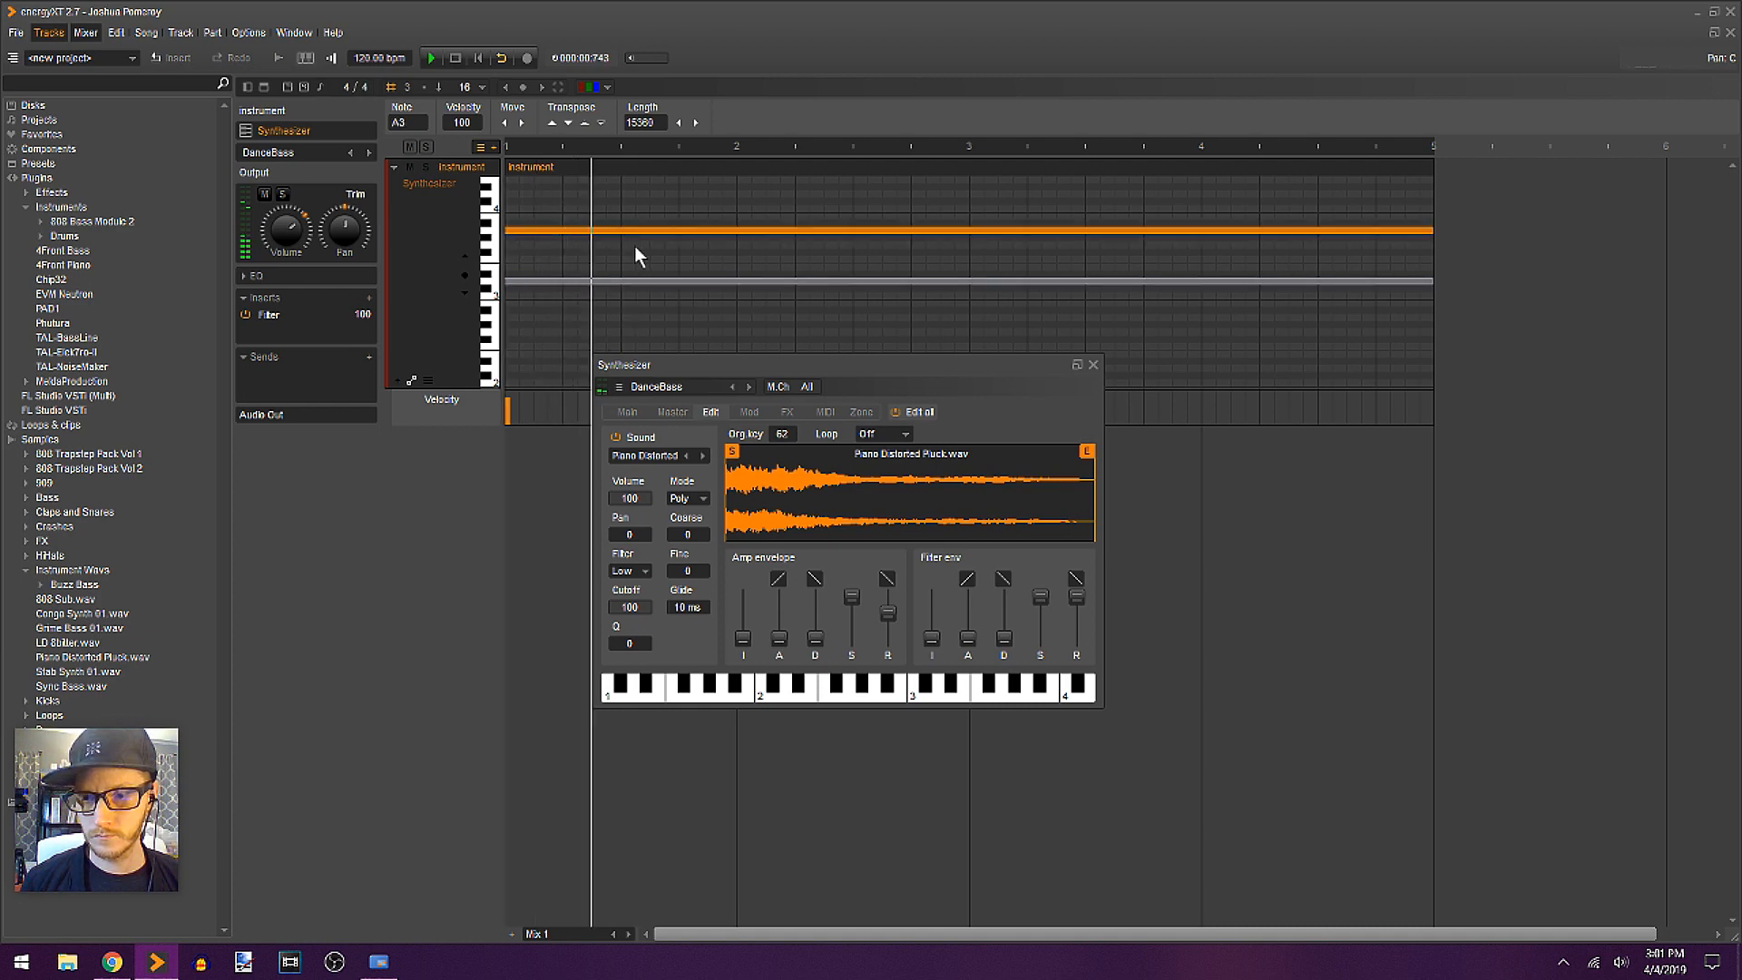
key(space)
double_click(617, 229)
Step: Play the D3 part, closing the Synthesizer window and collapsing the instrument track, and stop playback before bar 5
key(space)
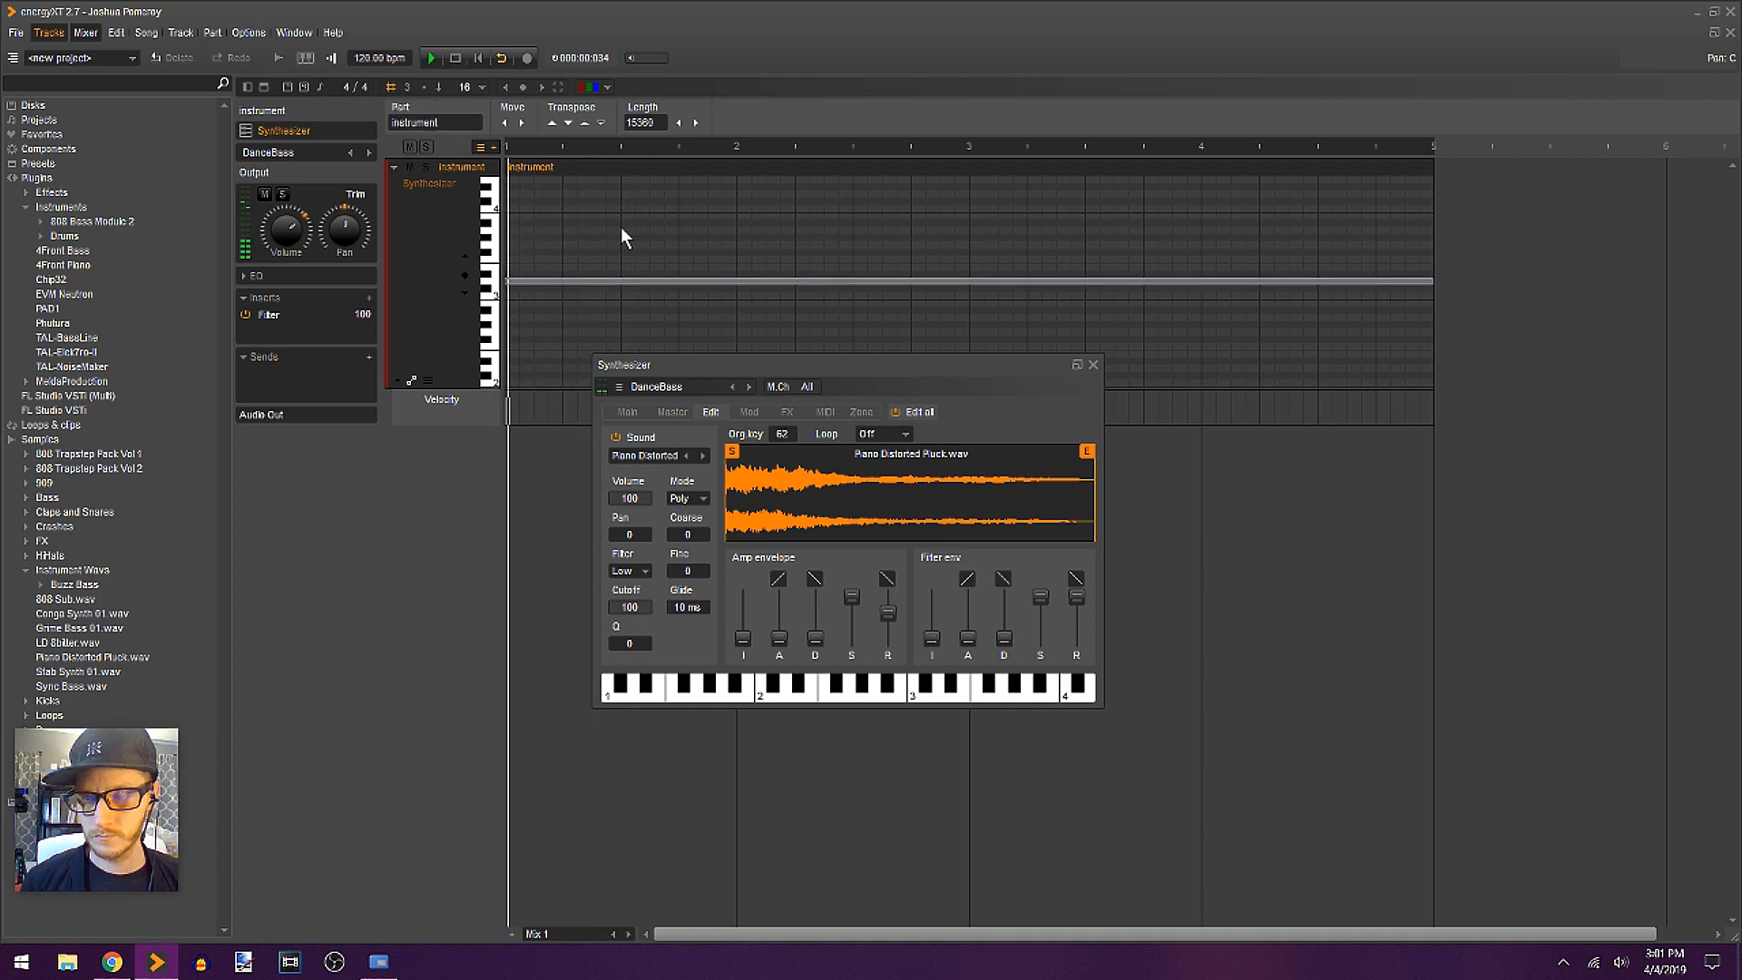
click(1093, 365)
click(395, 168)
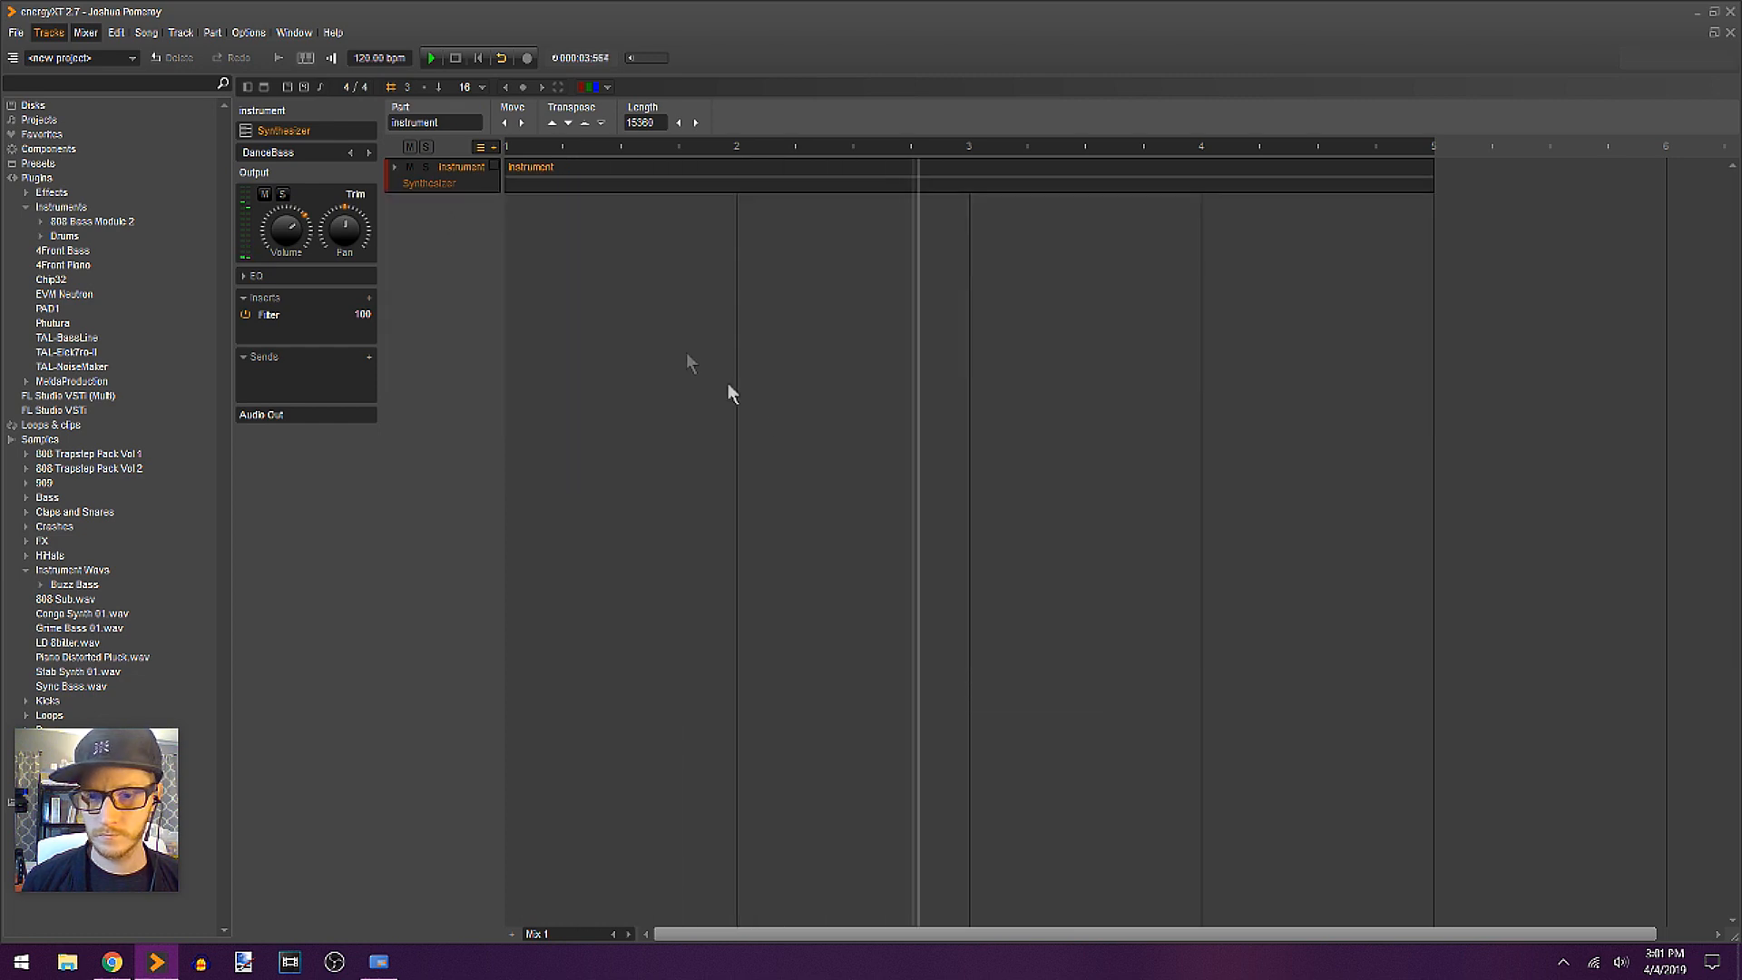
scroll(760, 412, down, 1)
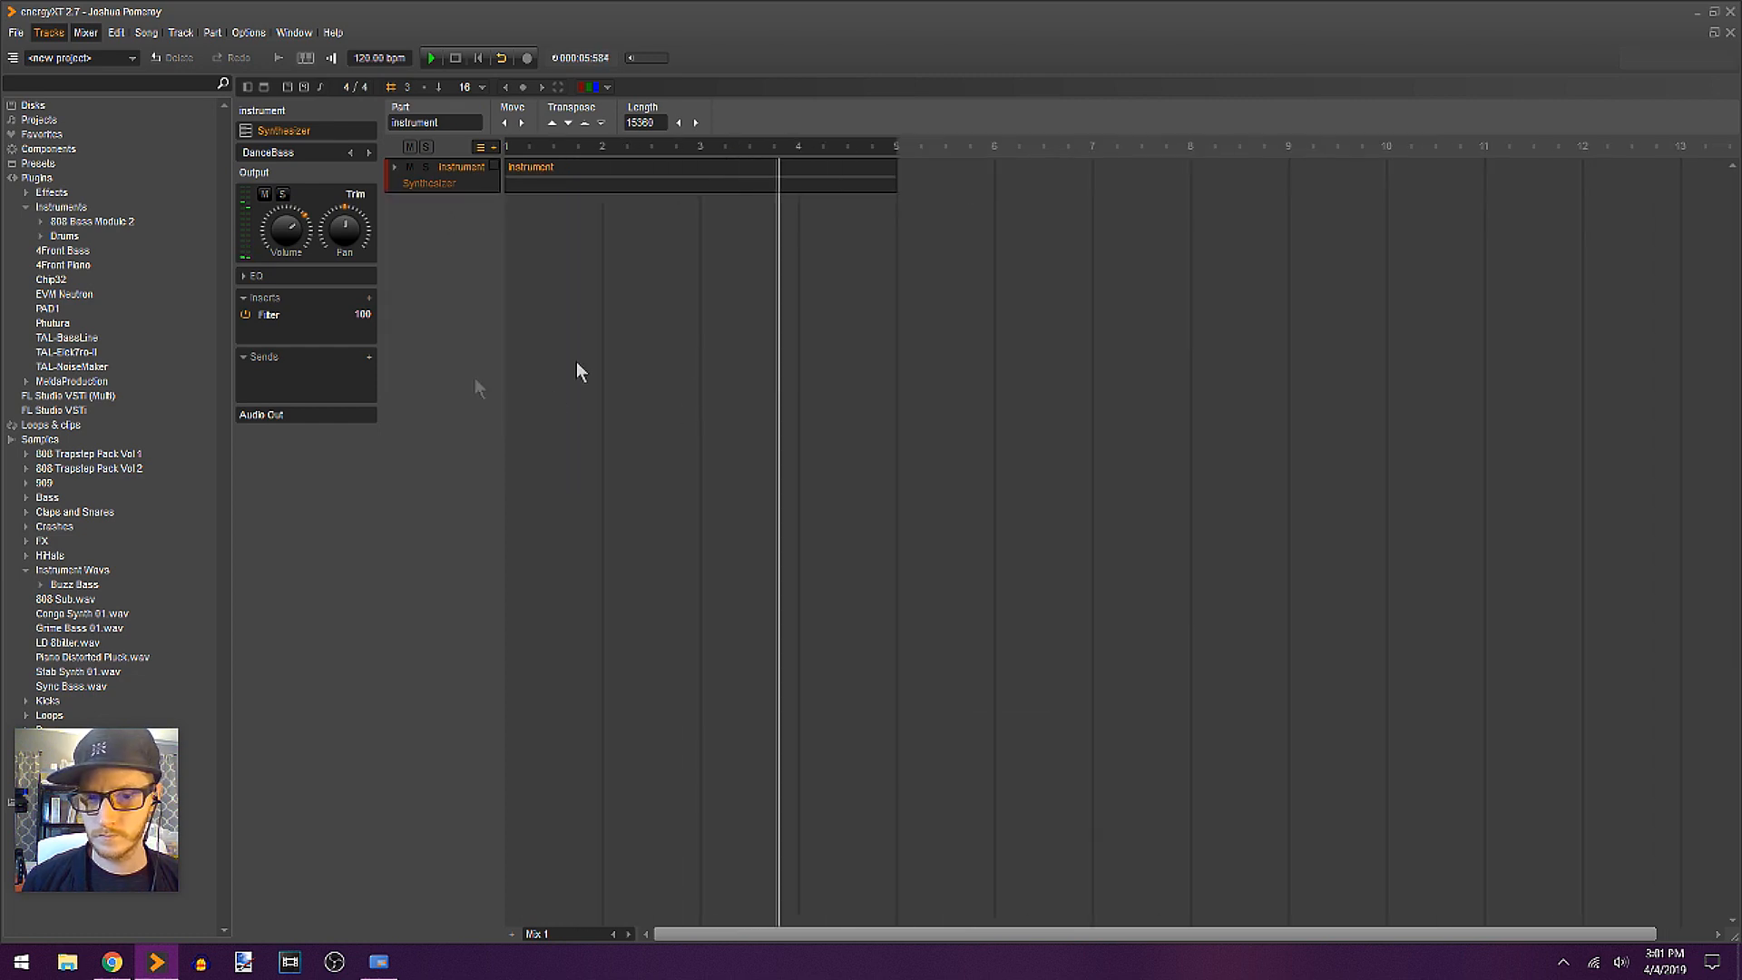
key(space)
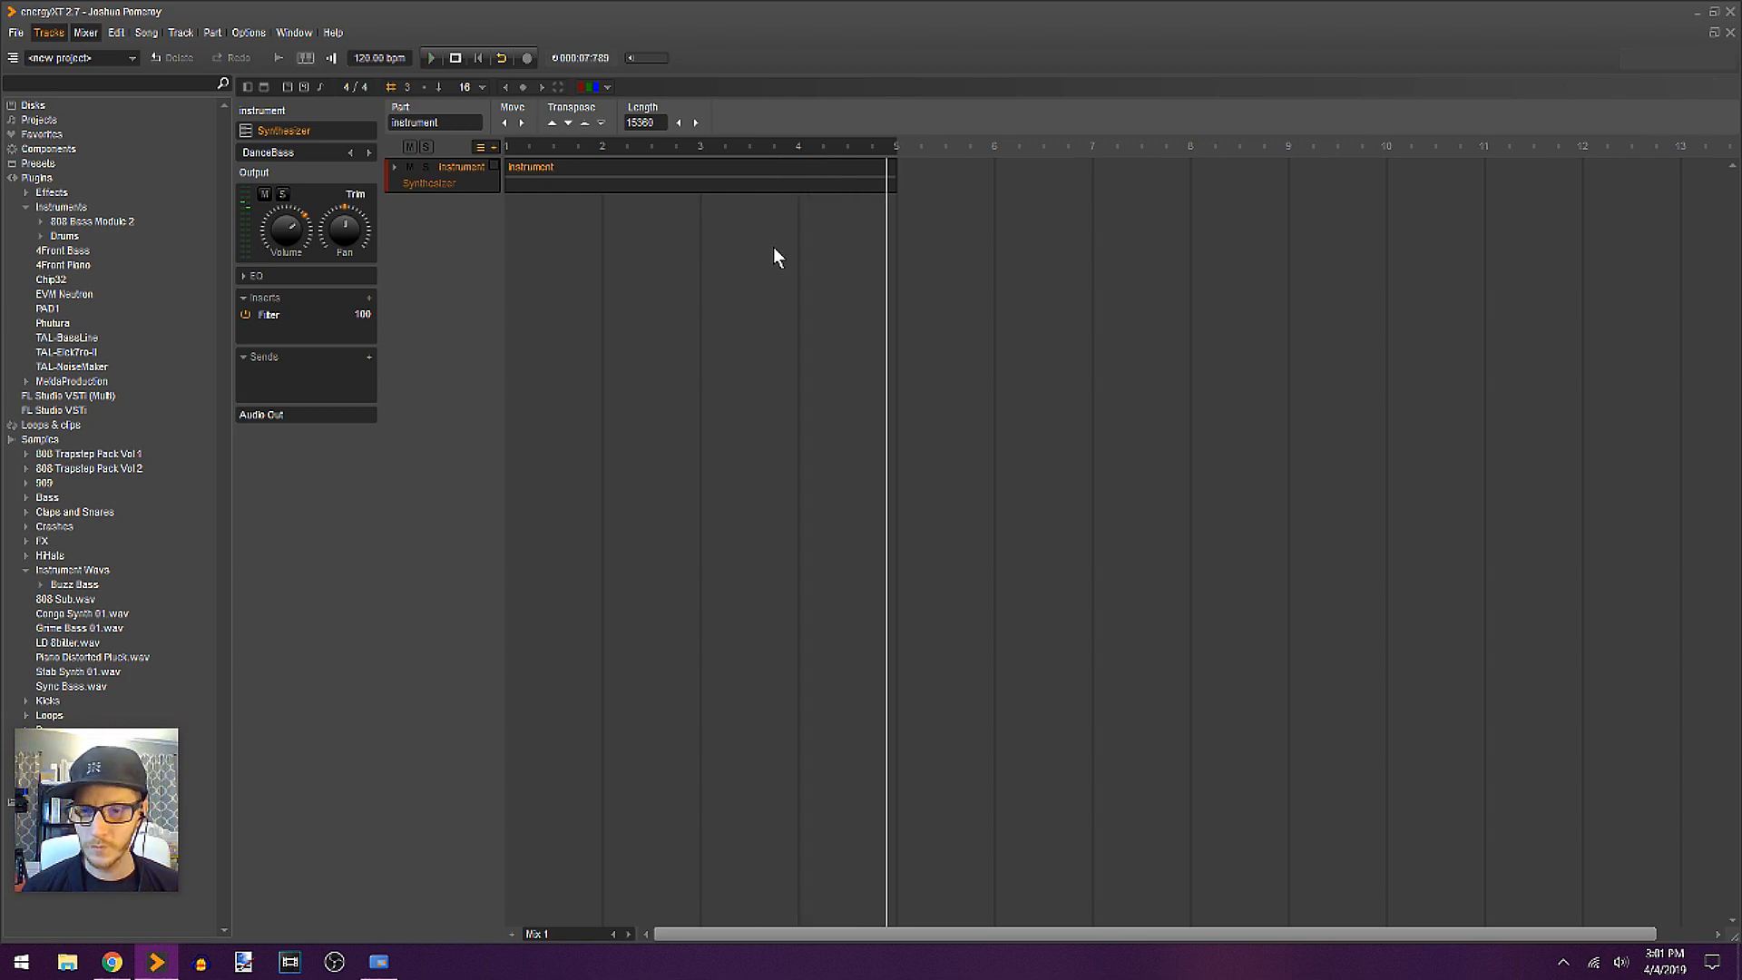
Step: Place Piano Distorted Pluck.wav on a new audio track, aligned to start at bar 1 beneath the instrument part
drag(89, 658, 707, 381)
drag(884, 203, 660, 203)
key(Home)
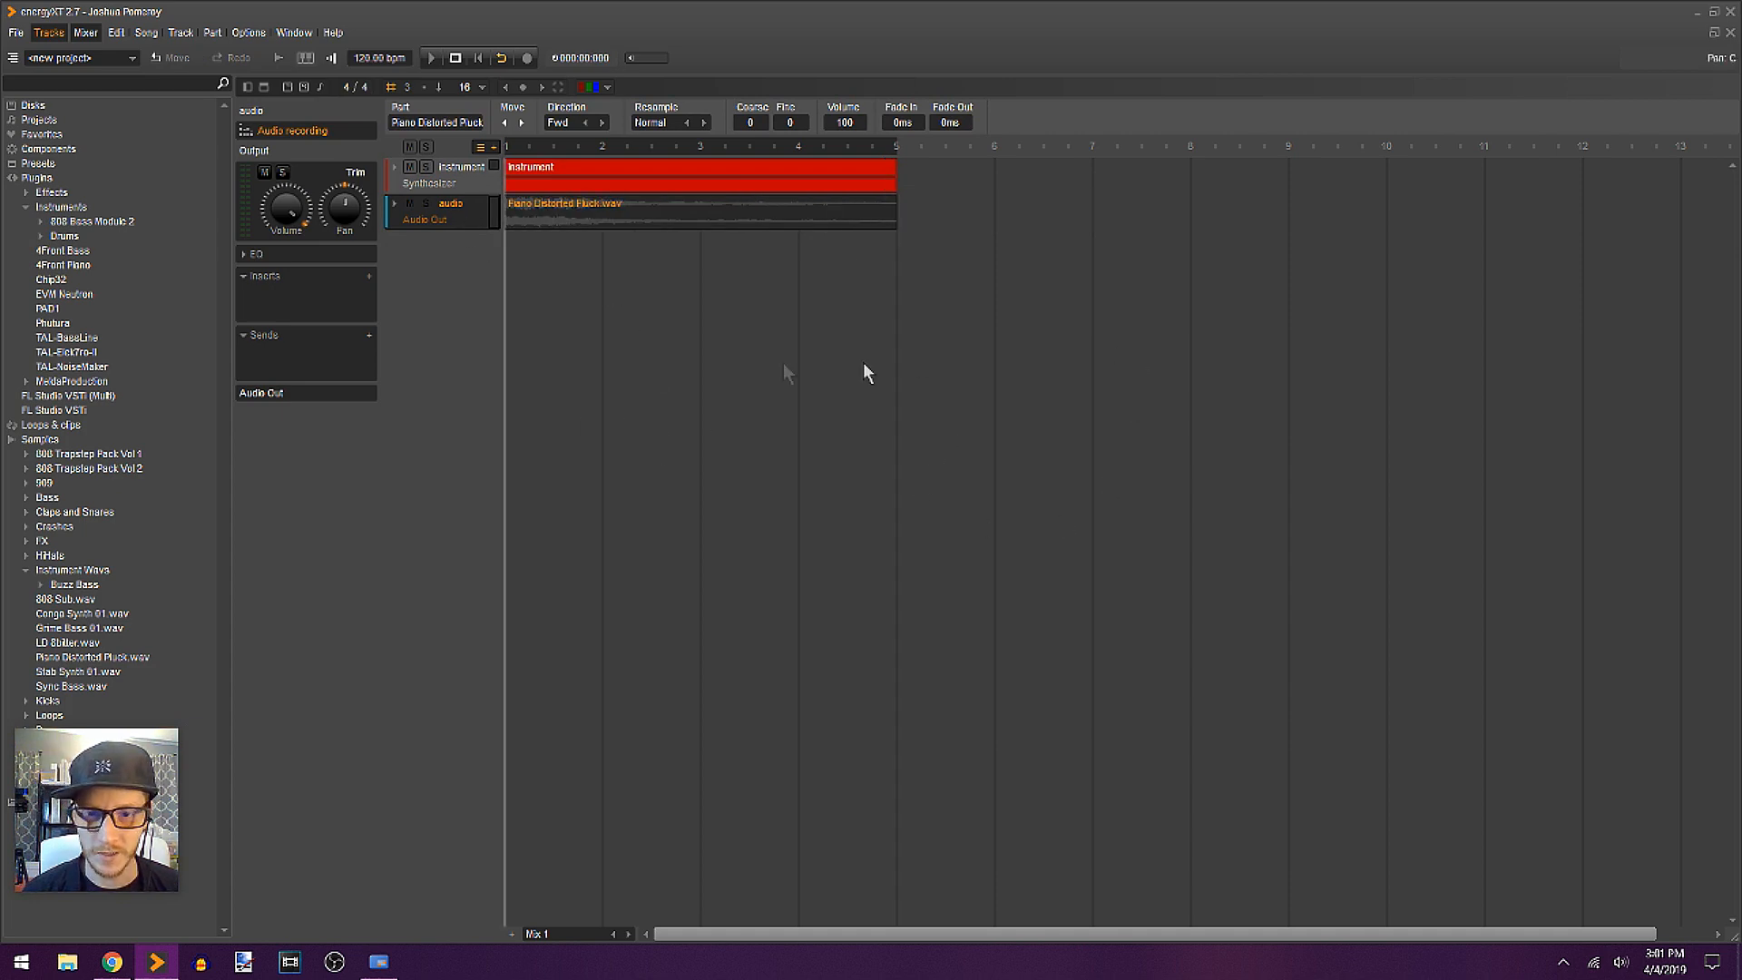
Step: Reverse the Piano Distorted Pluck.wav part by setting its direction to Rev
scroll(644, 320, up, 6)
click(882, 234)
click(872, 217)
click(601, 121)
click(758, 426)
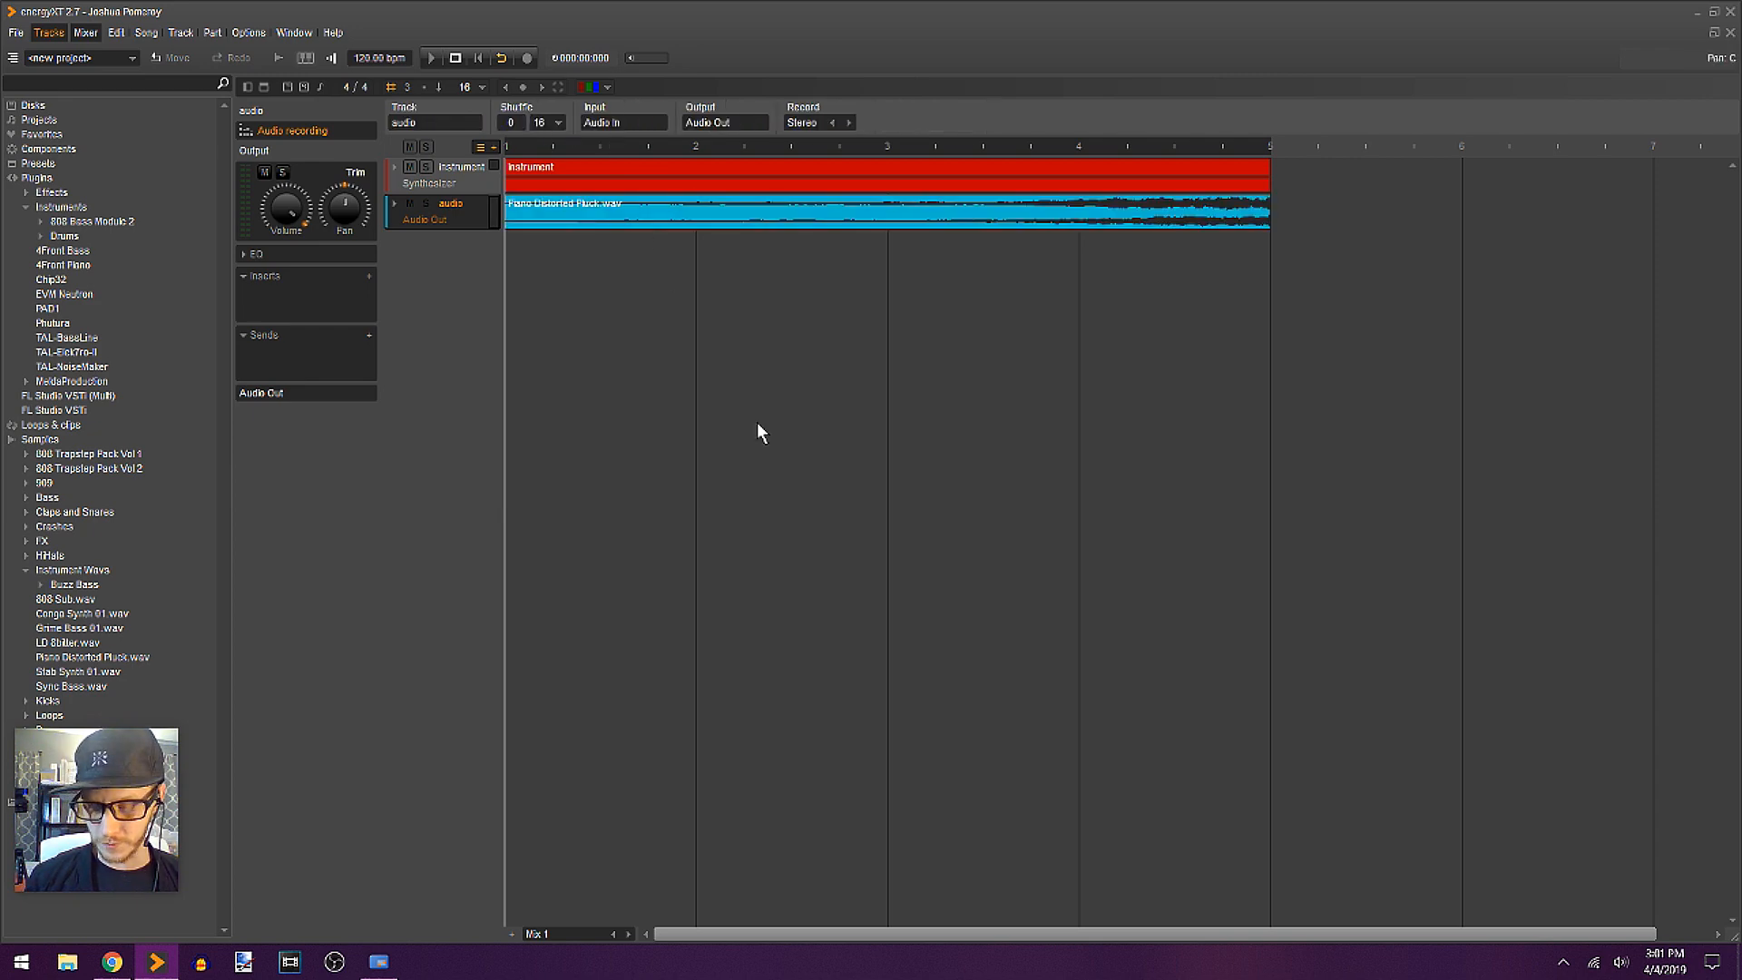
Step: Audition the reversed pluck together with the instrument part twice, starting from the beginning of the song
scroll(758, 425, right, 2)
key(space)
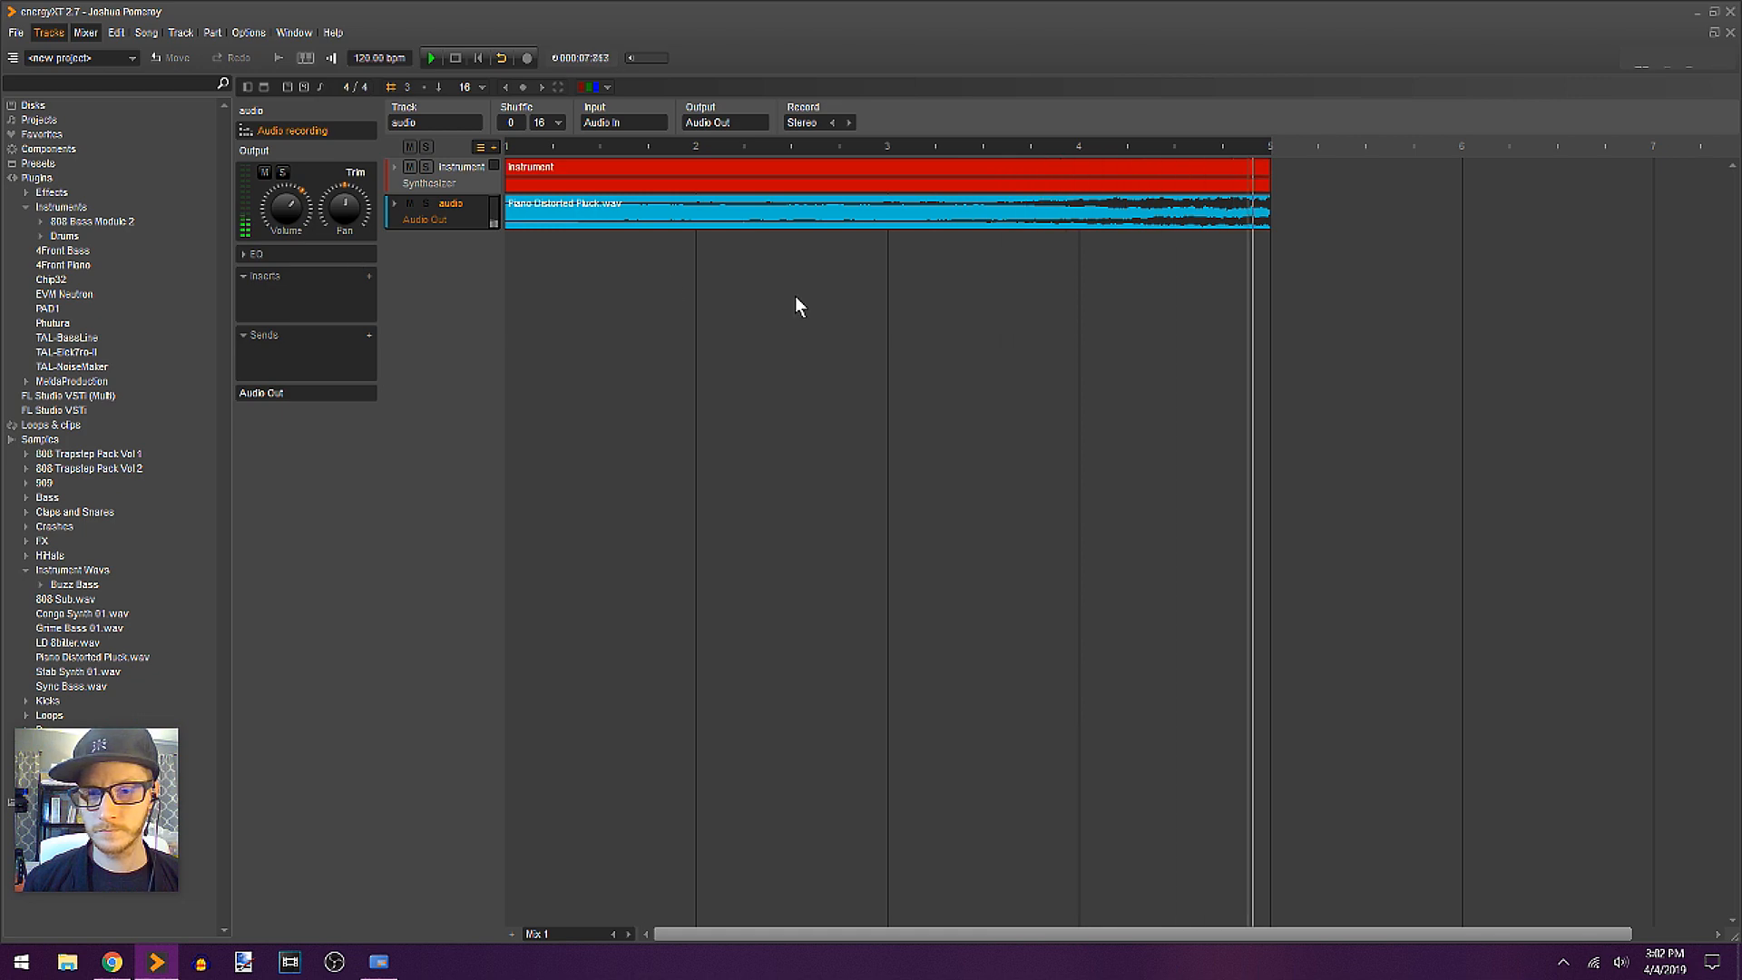
key(space)
key(Home)
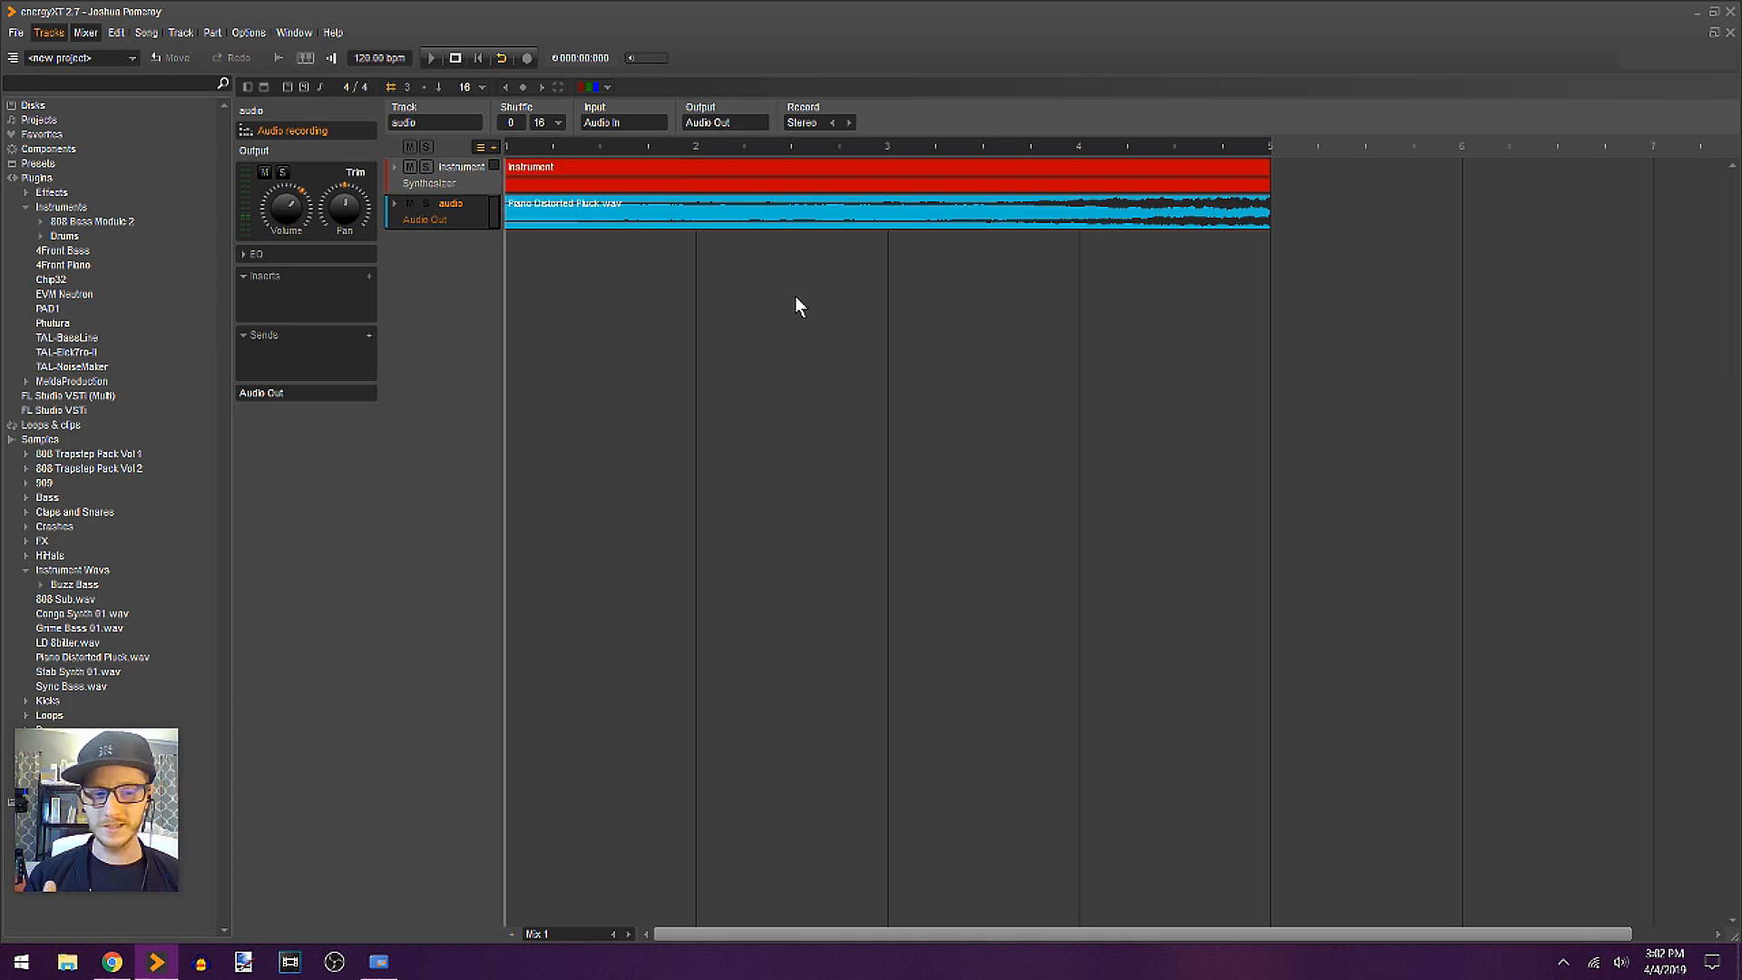
key(space)
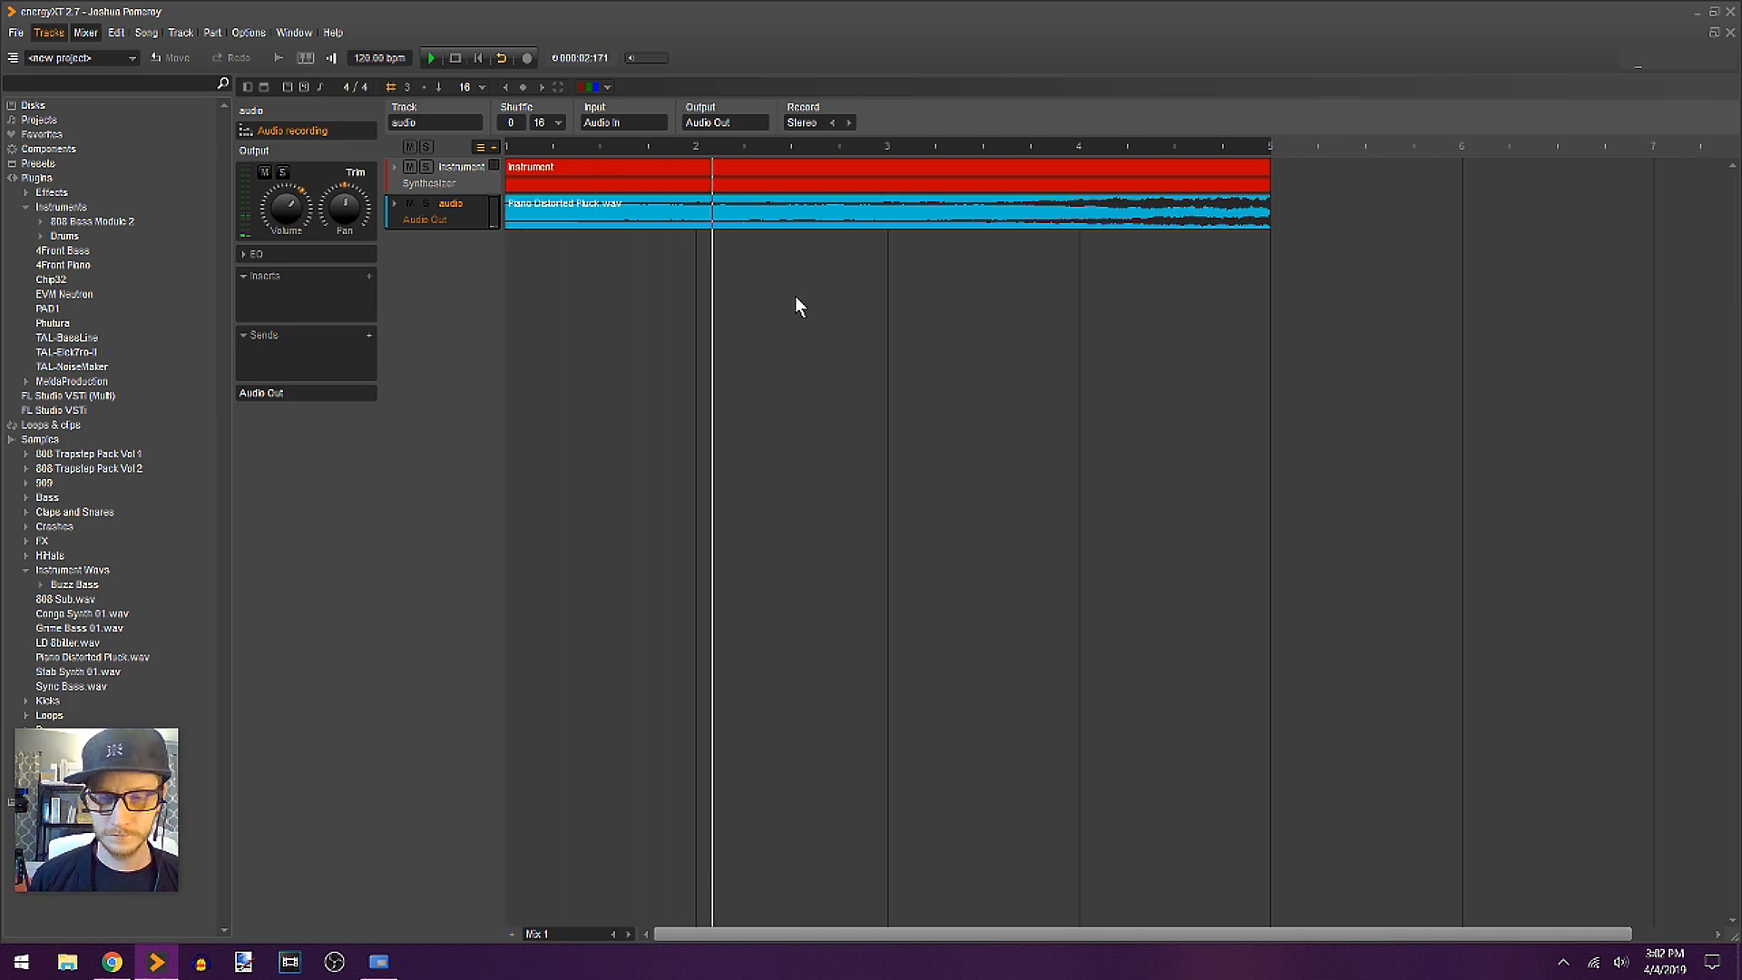
key(space)
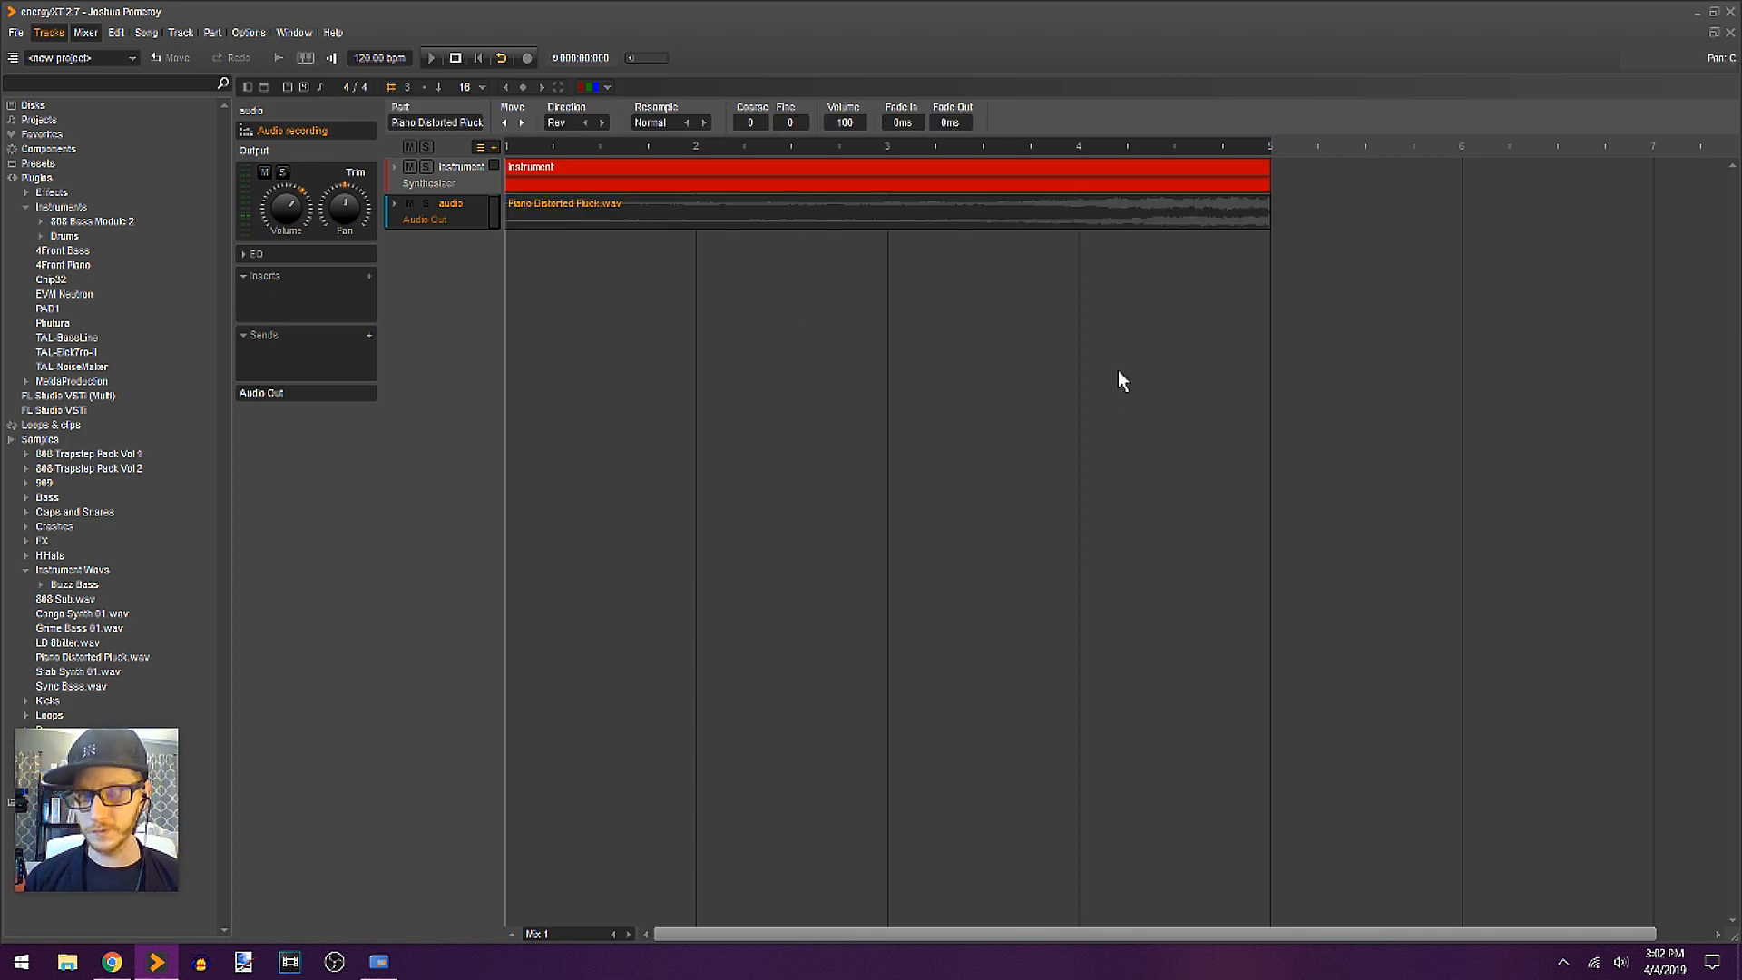
key(space)
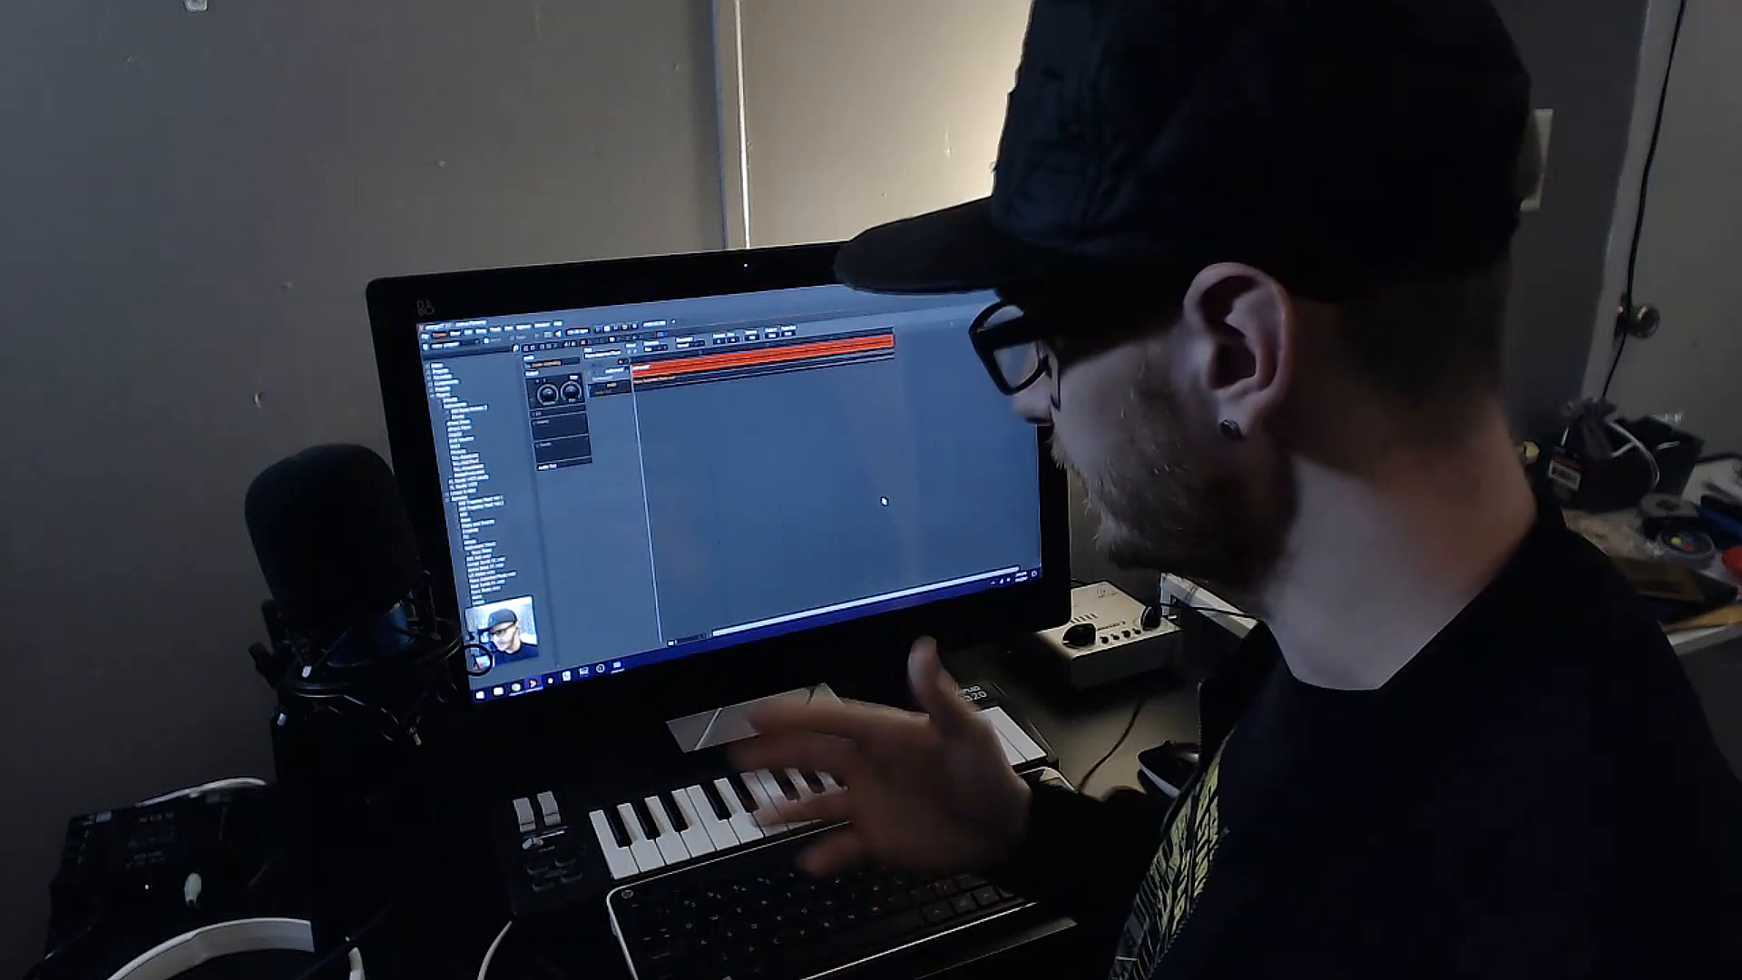
key(Up)
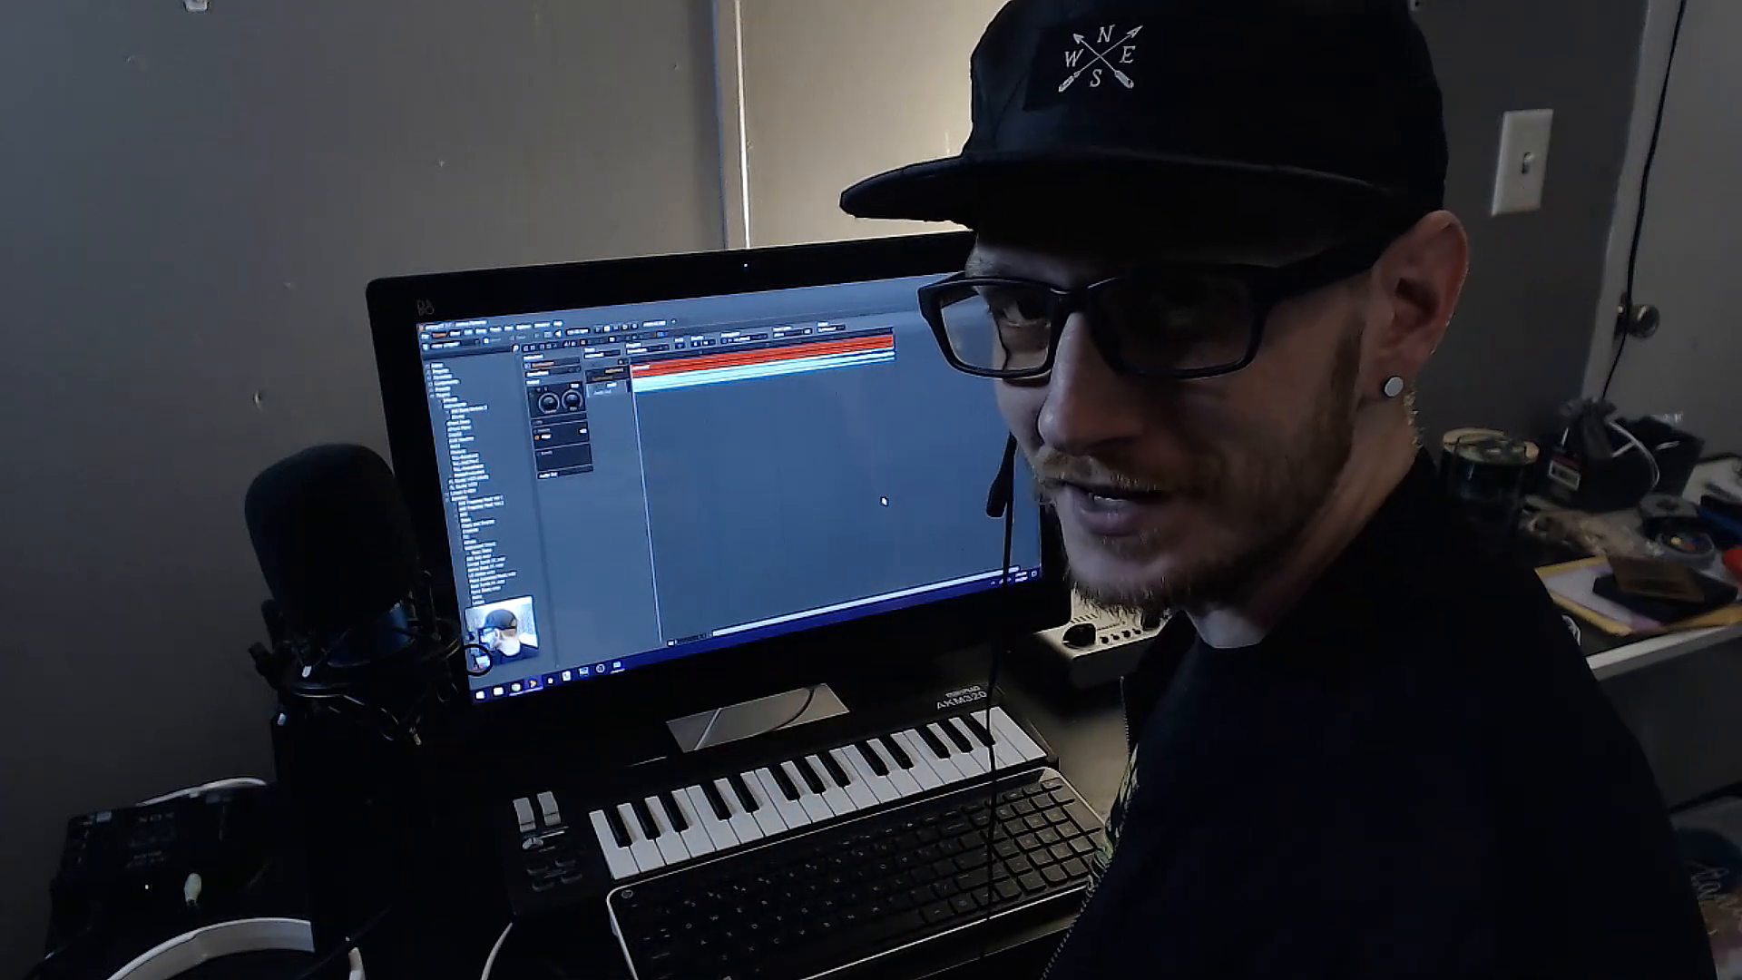
key(space)
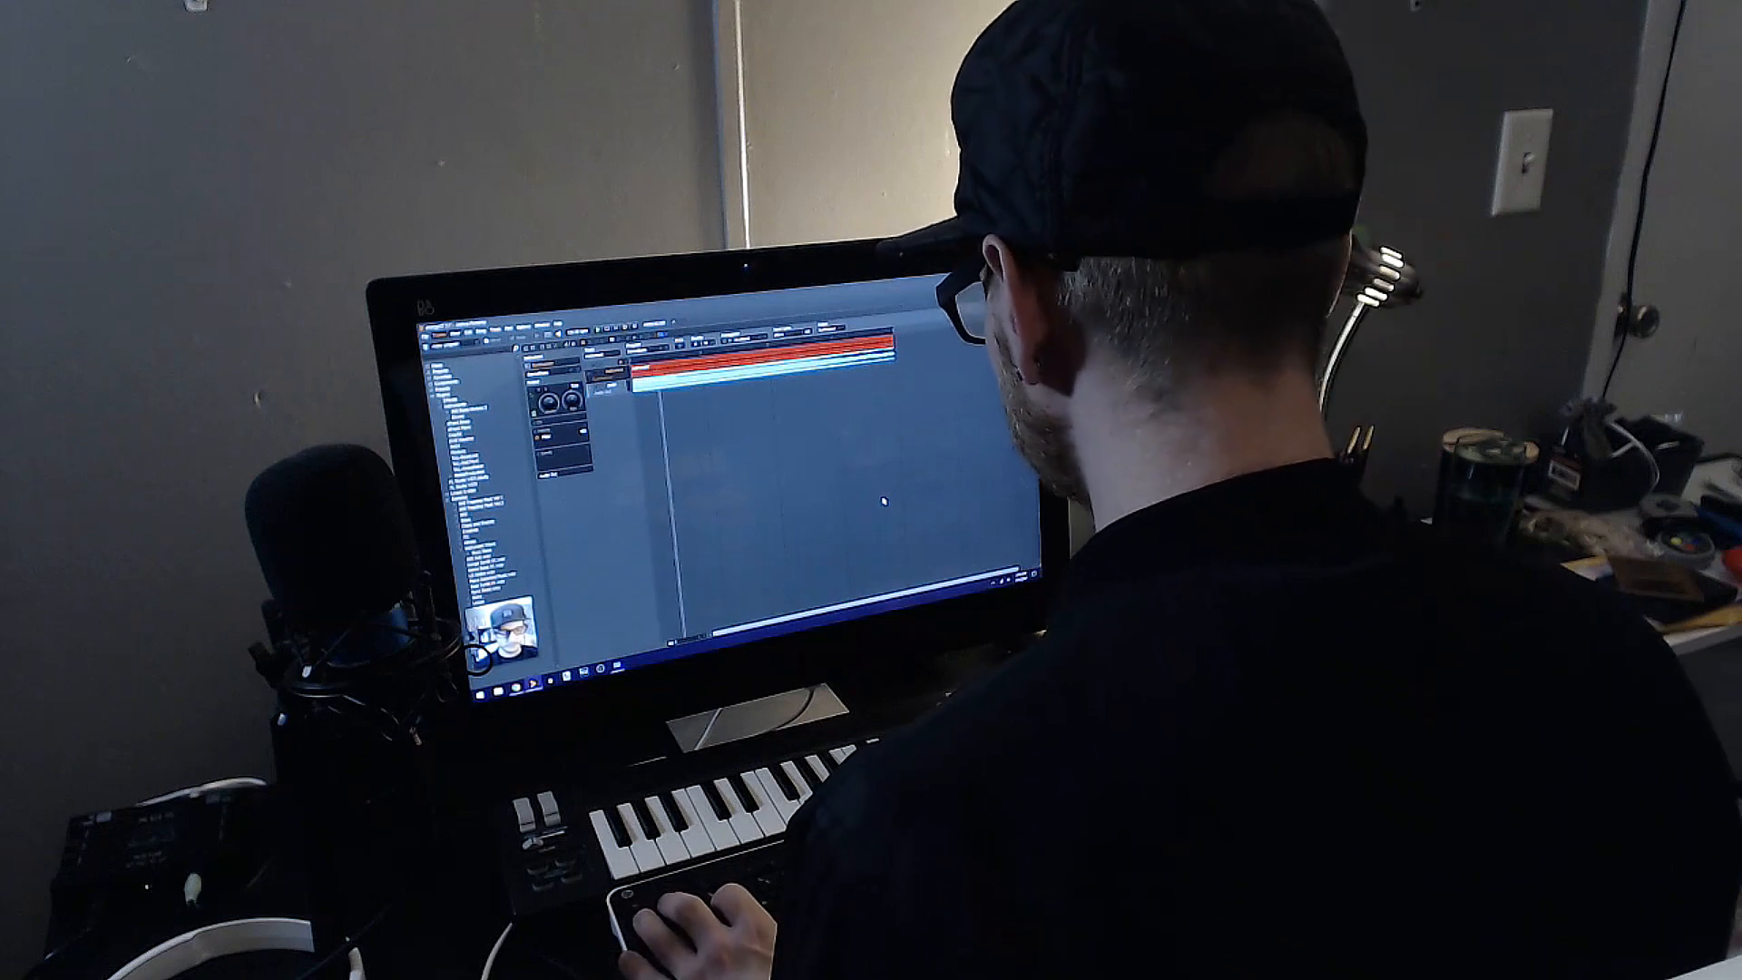